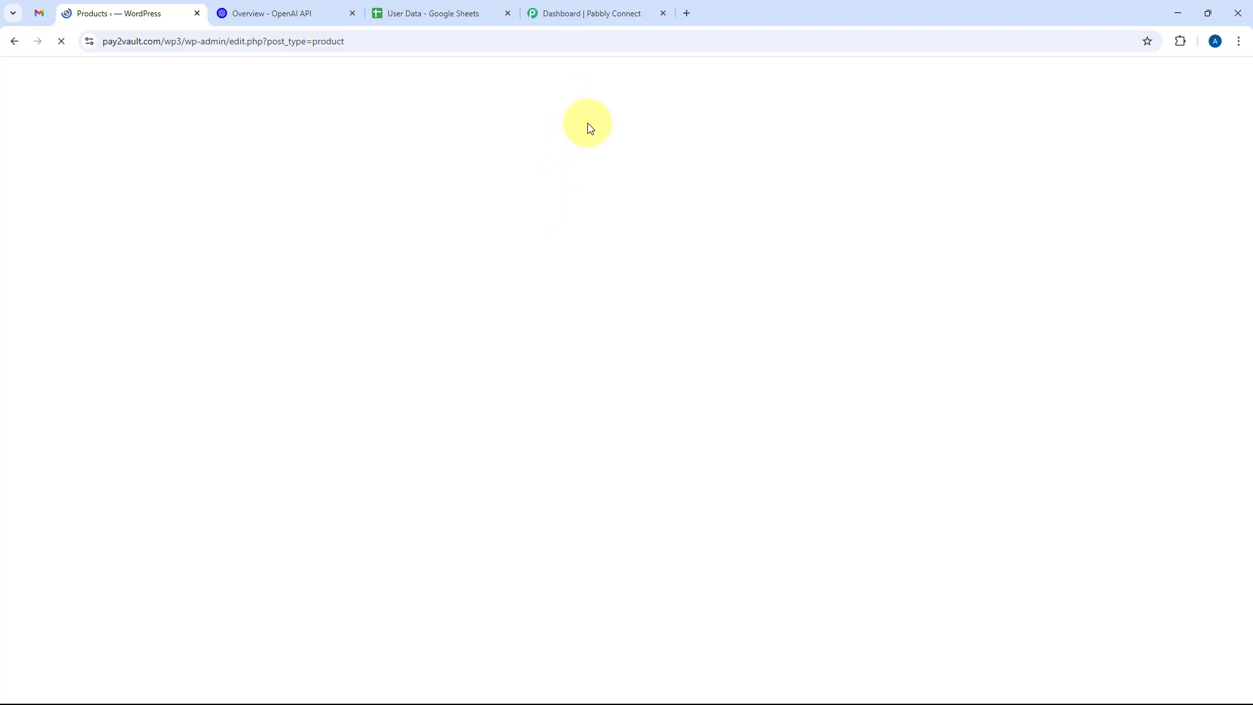
Look over the OpenAI platform, the User Data spreadsheet, the Gmail inbox, the WordPress products list and the Pabbly Connect dashboard.
click(290, 13)
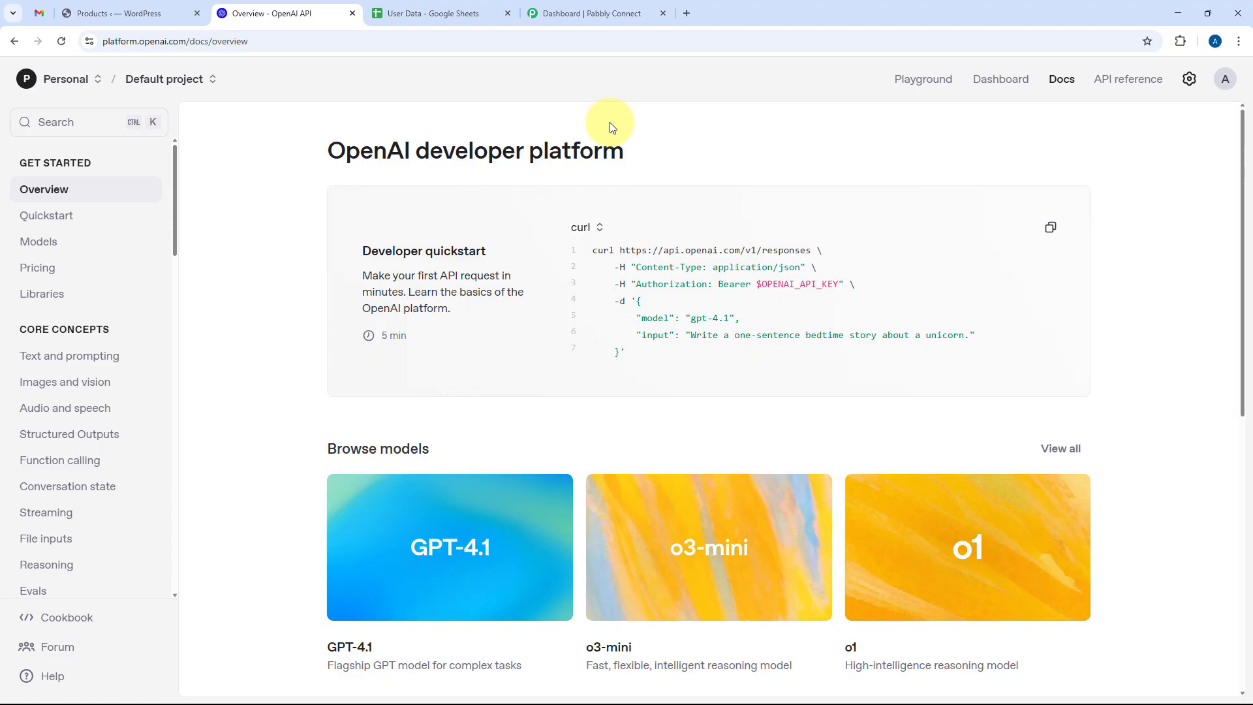
click(439, 13)
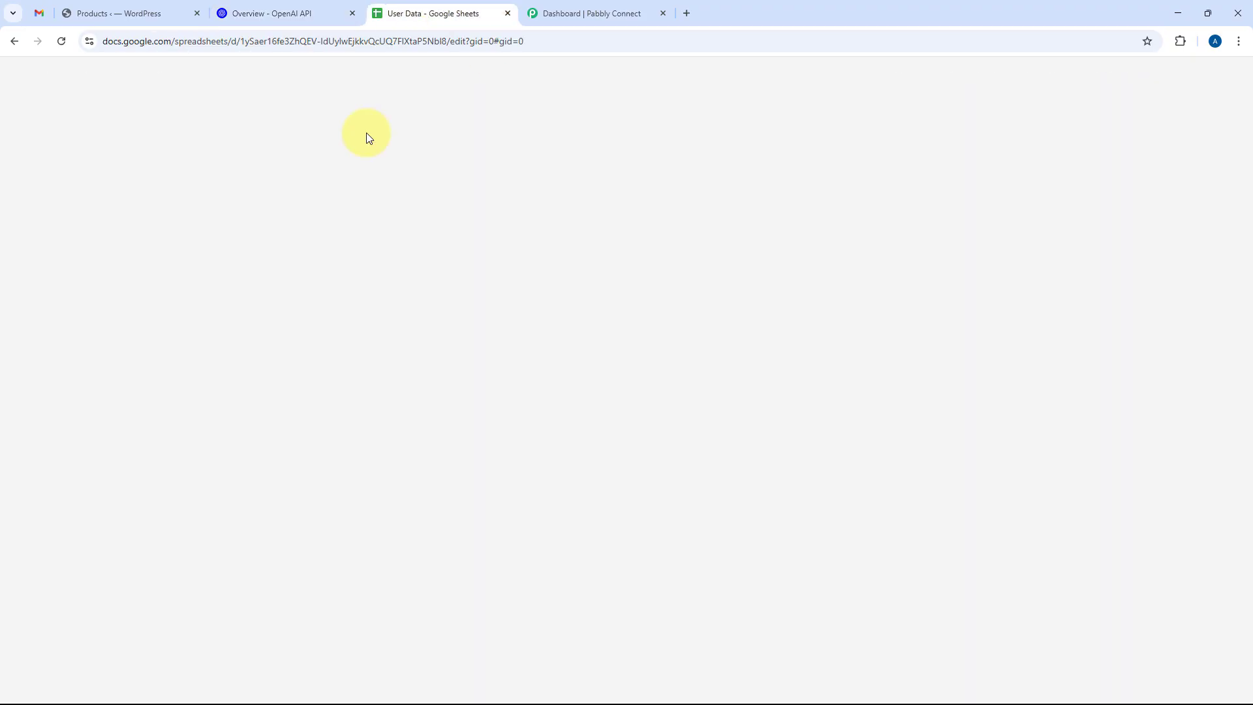
scroll(327, 300, down, 3)
scroll(344, 311, up, 3)
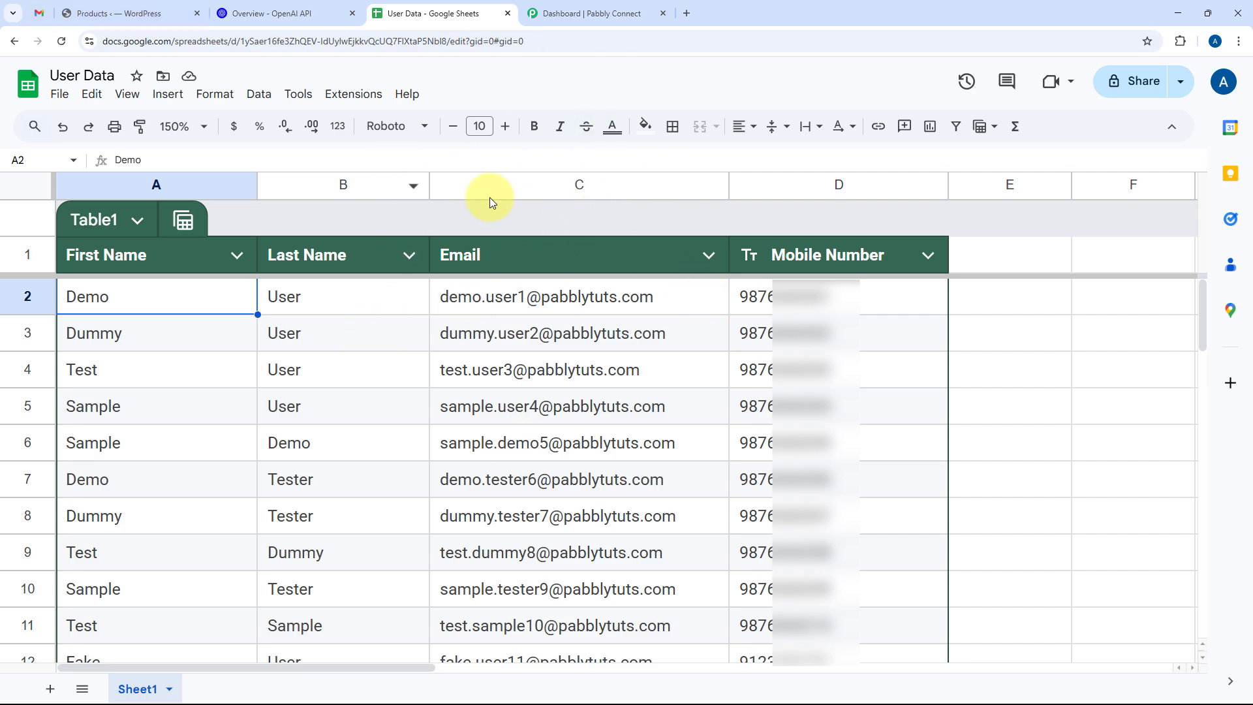
click(39, 13)
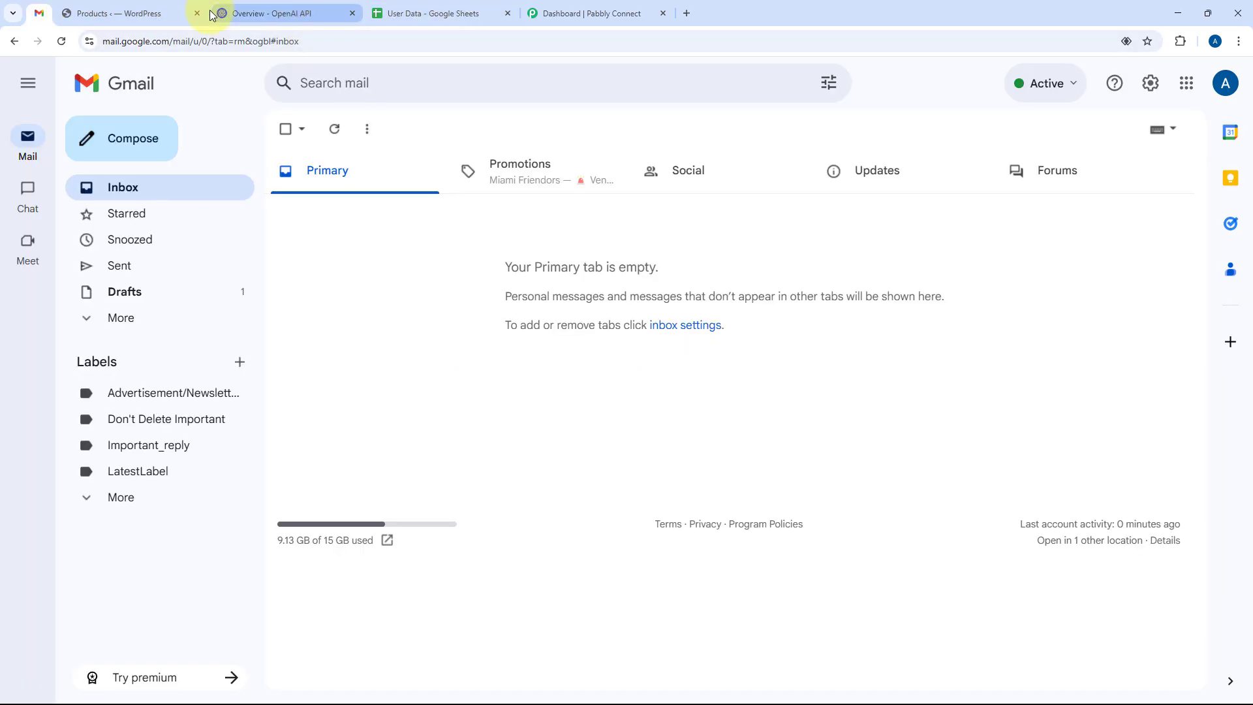
click(131, 13)
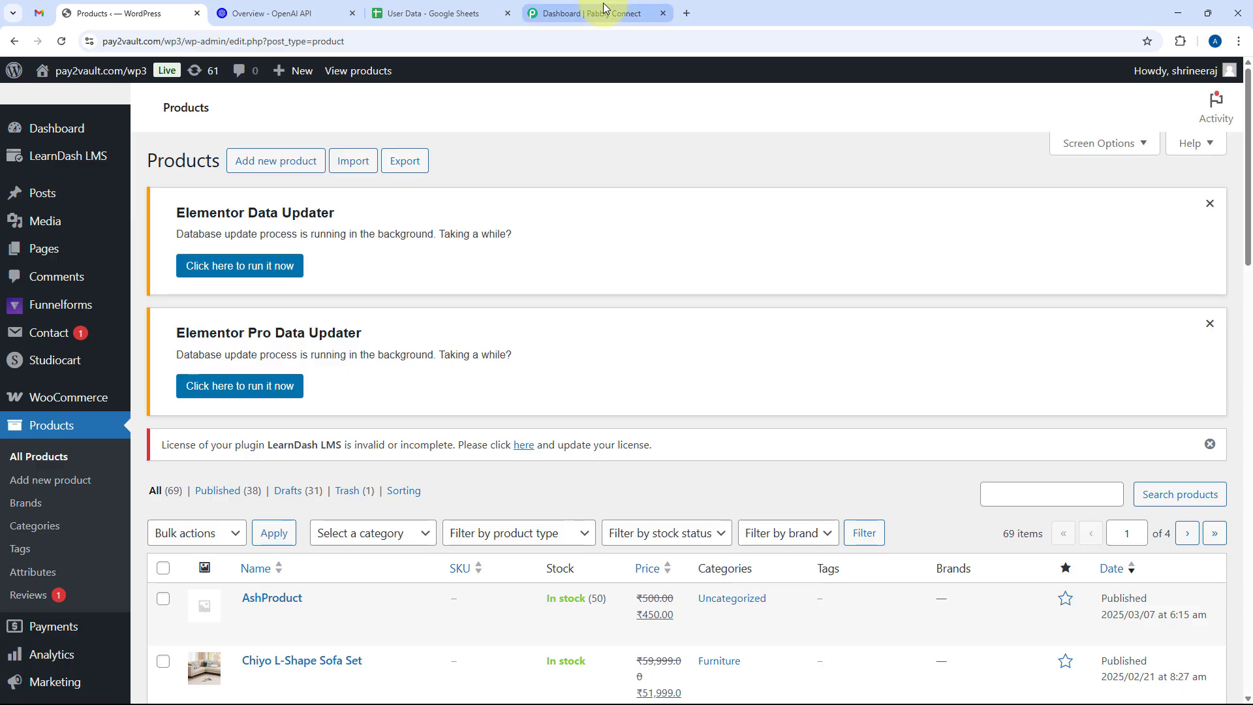
click(596, 12)
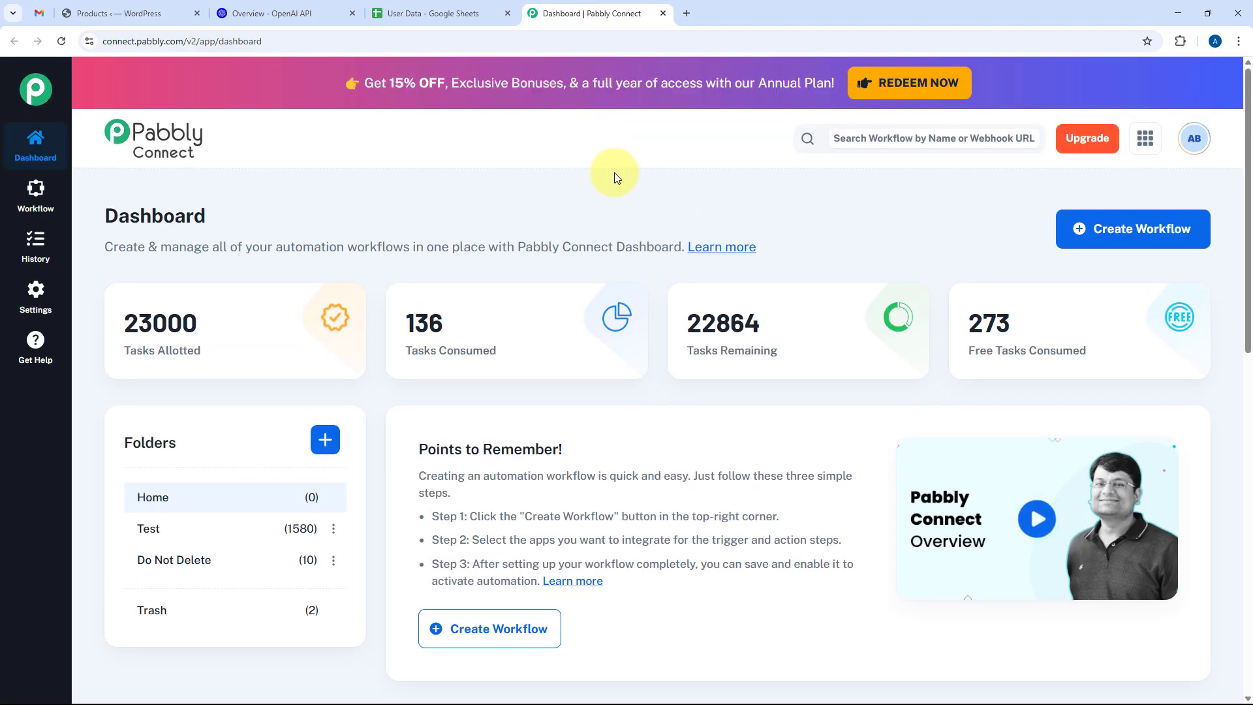
Open the Pabbly Connect website at pabbly.com/connect/inr/ in a new browser tab.
click(686, 13)
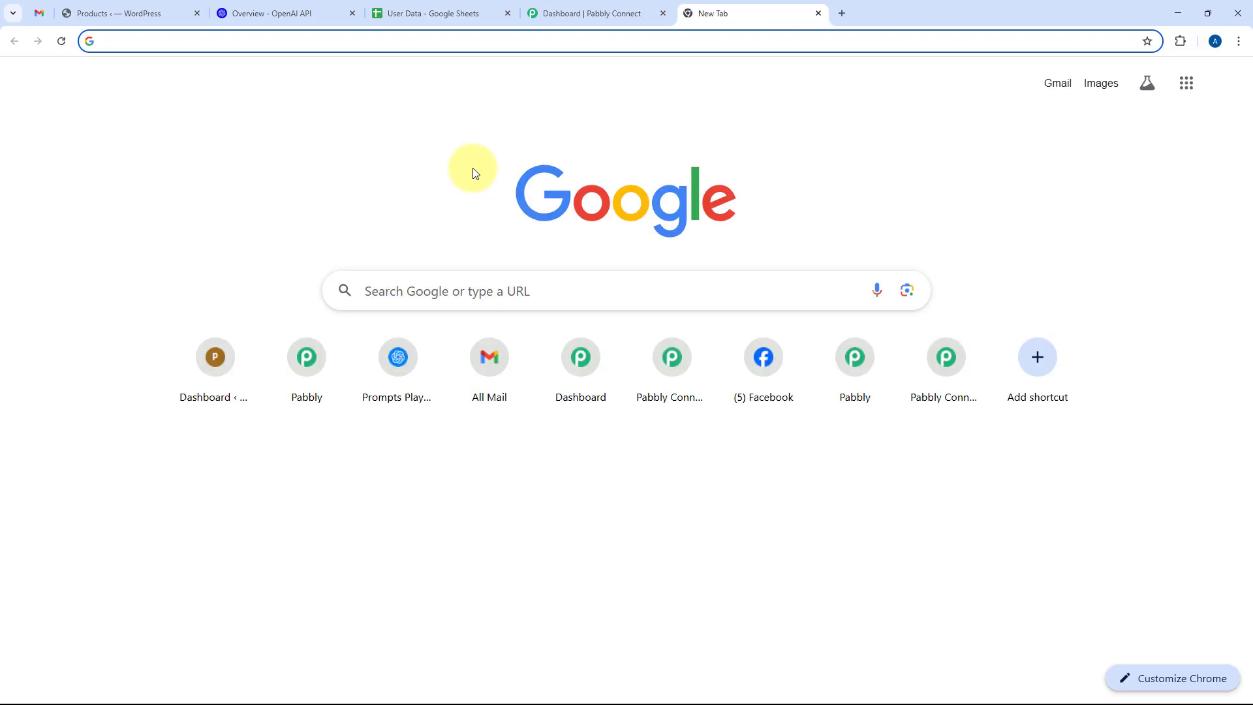
text(pabbl)
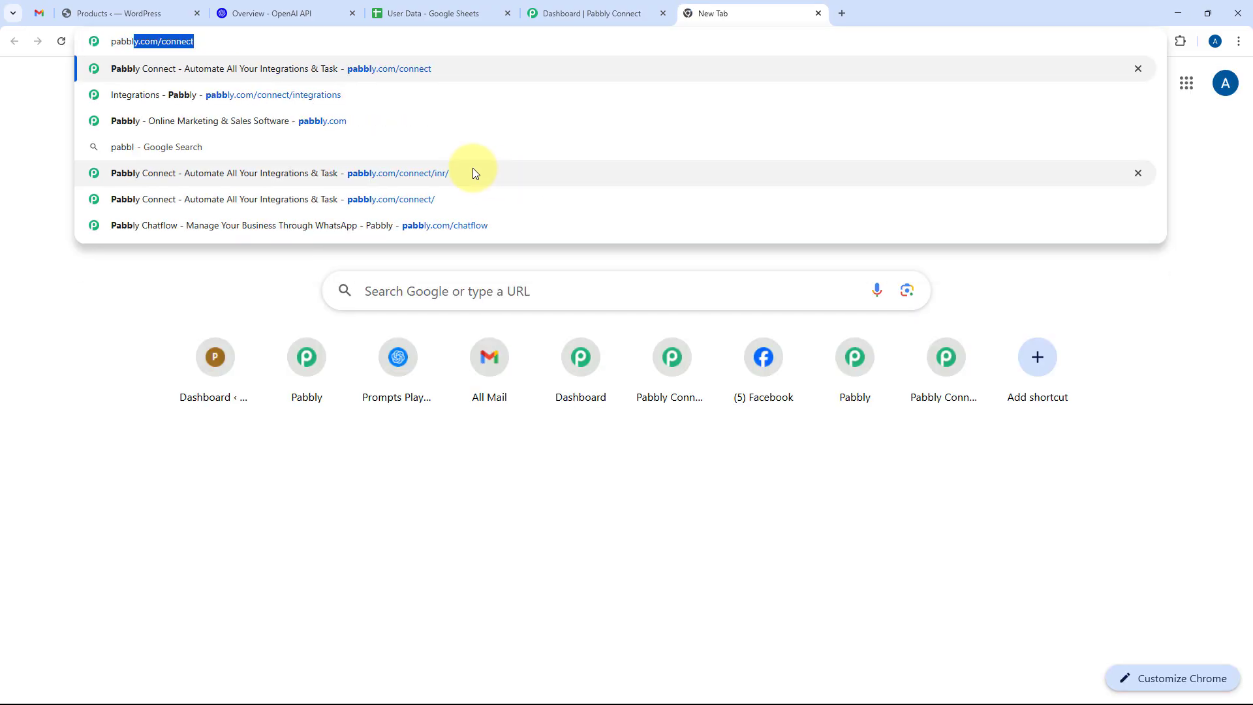
text(y.com/connect/)
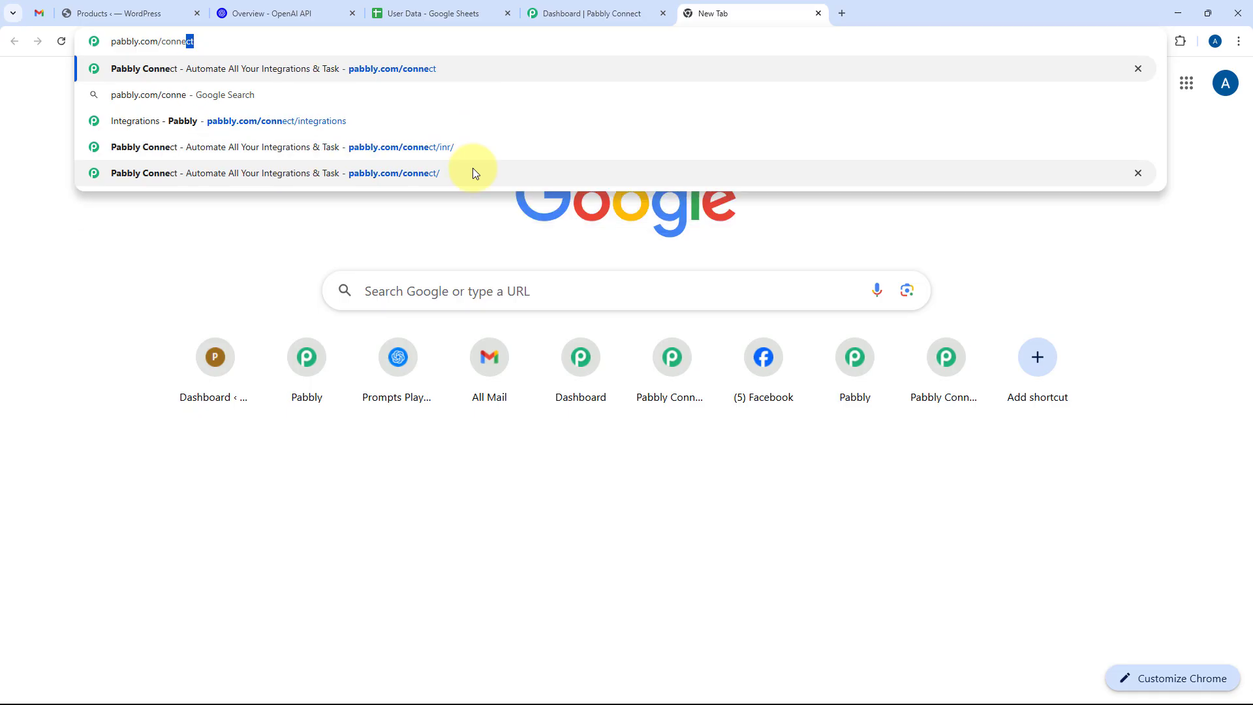
click(473, 167)
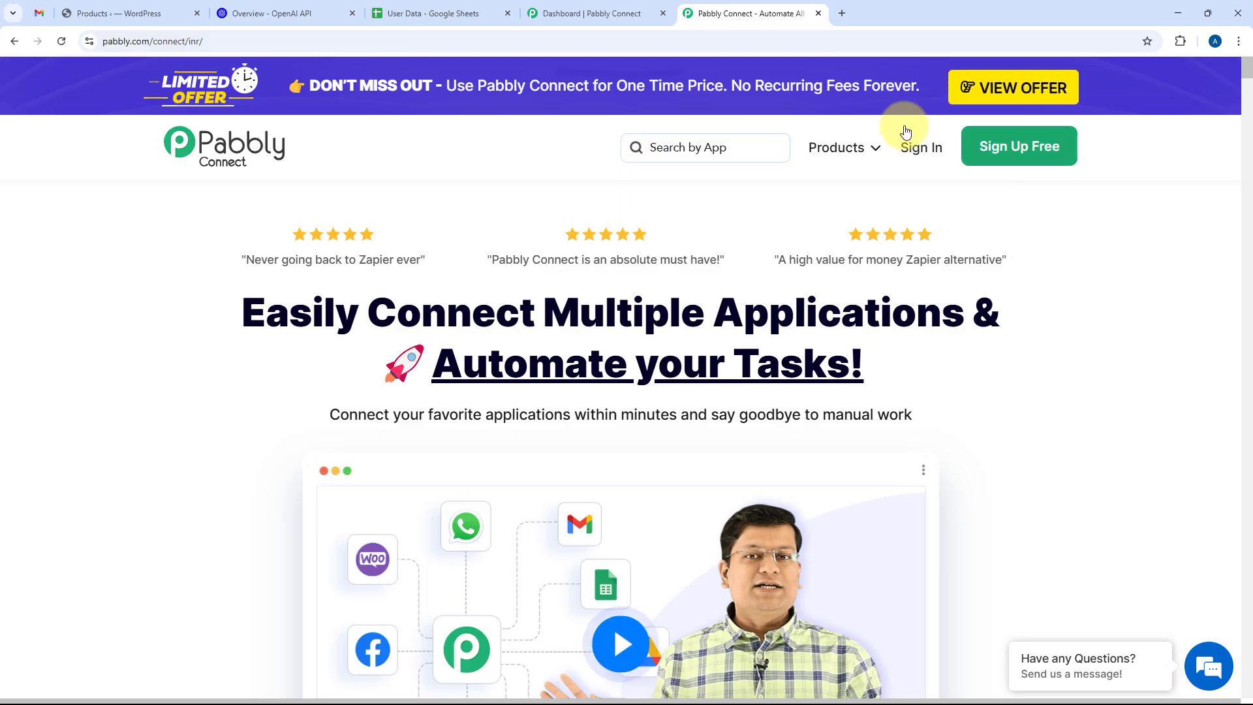
Sign in to the Pabbly account, access Pabbly Connect and close the redundant Pabbly tabs, keeping only the new dashboard.
click(927, 149)
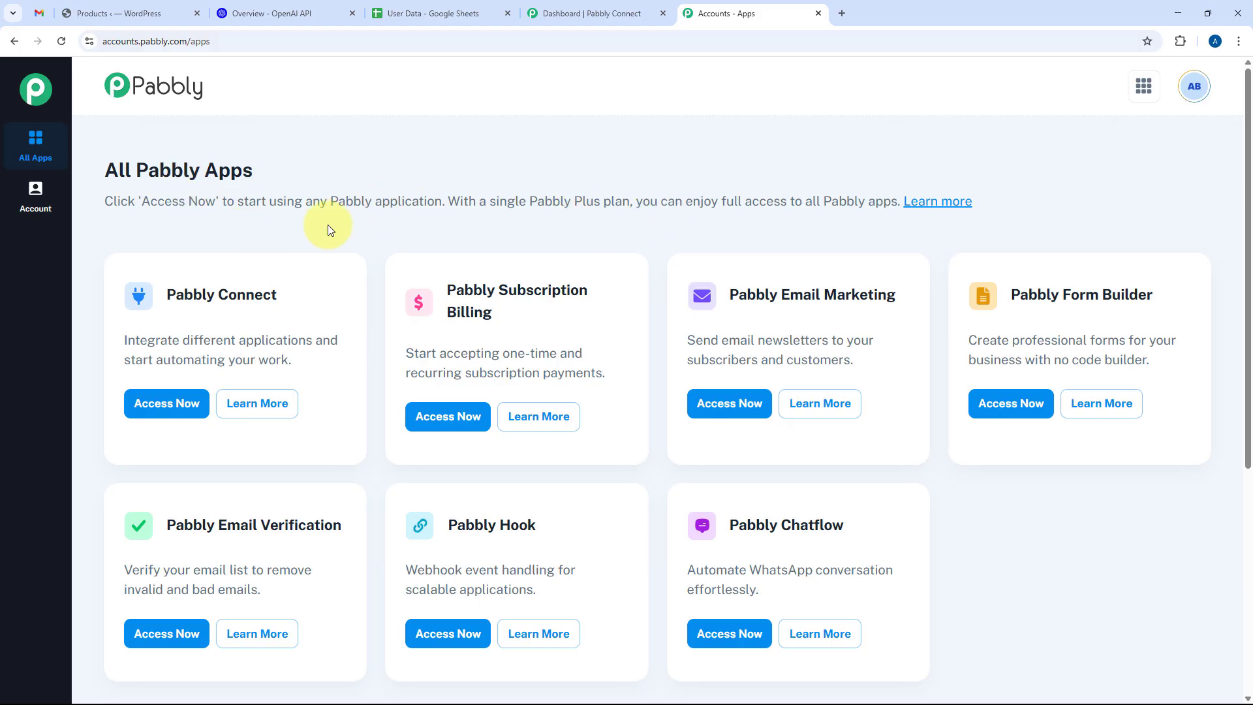
click(161, 401)
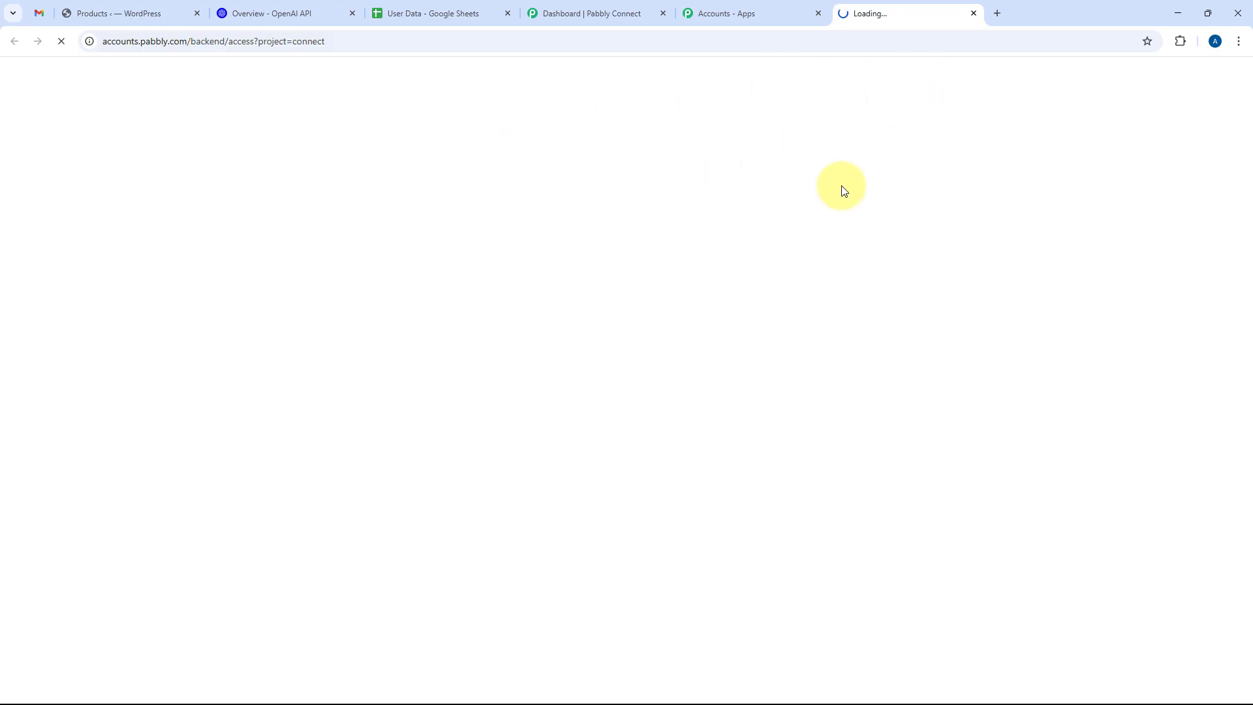
click(663, 14)
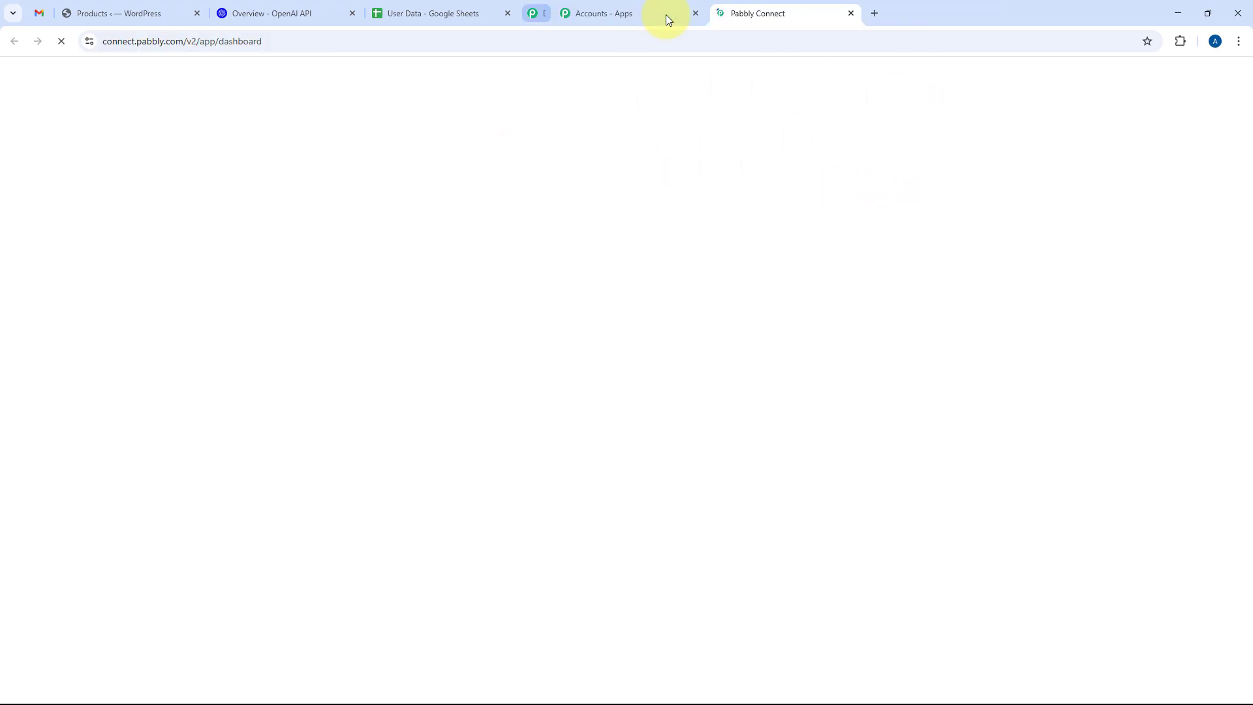
click(663, 14)
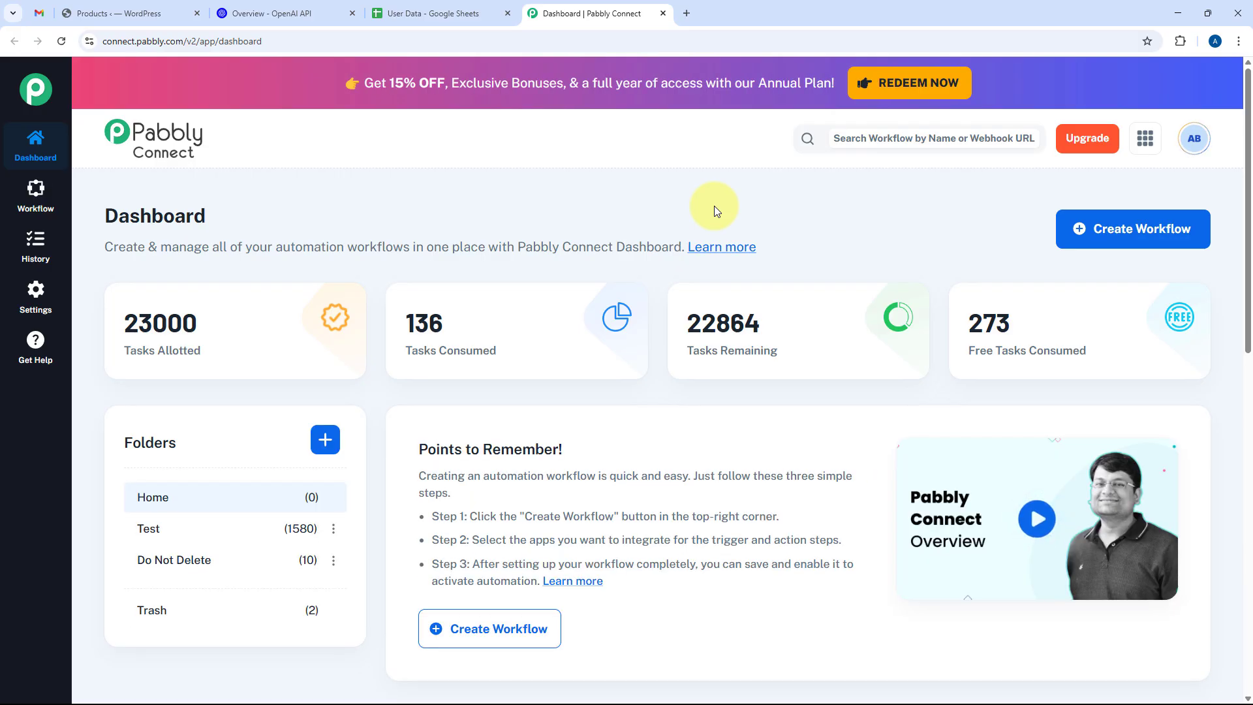
Create a workflow named "AI Agent for New Product Announcement" in the Home folder.
click(1091, 228)
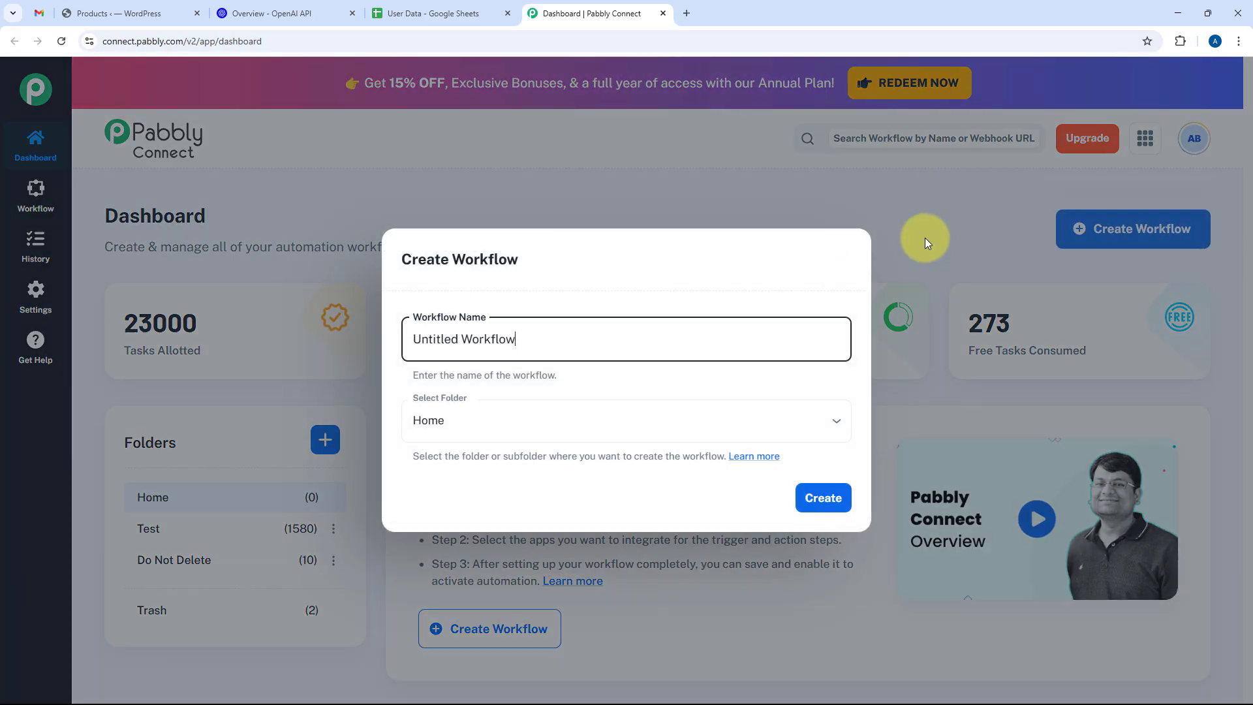
triple_click(577, 336)
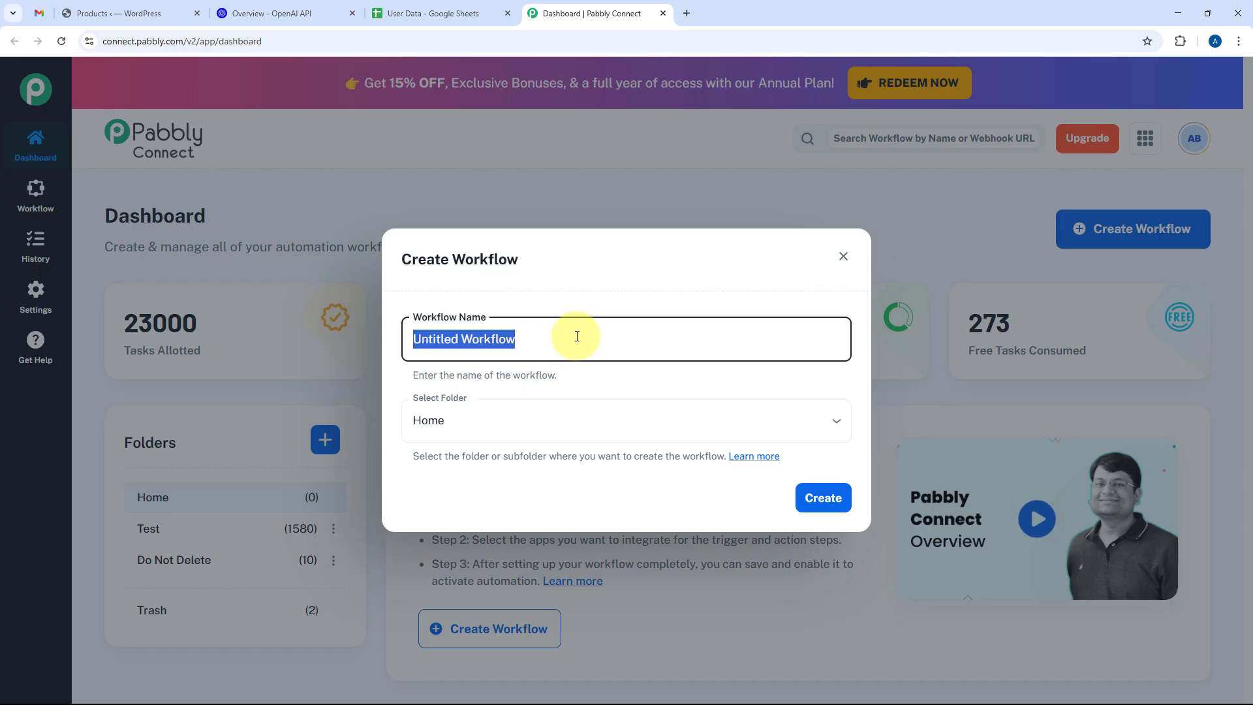
text(AI Agent)
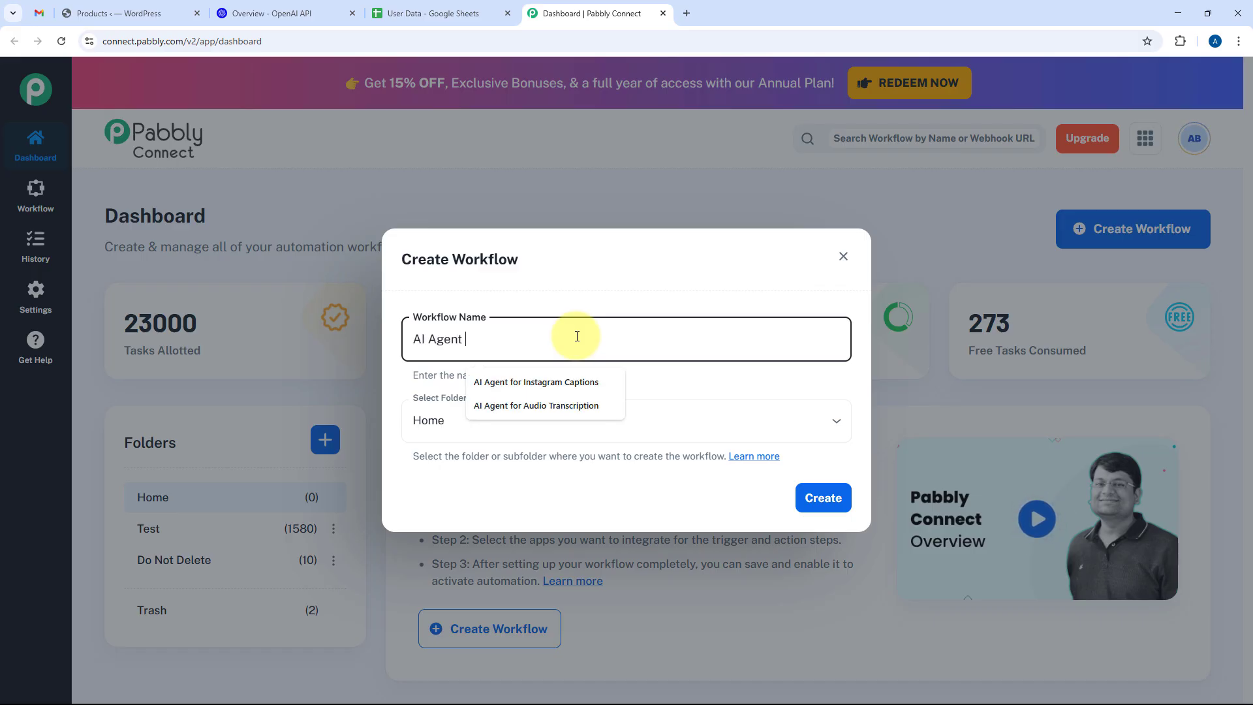
text( for New Product Announcement)
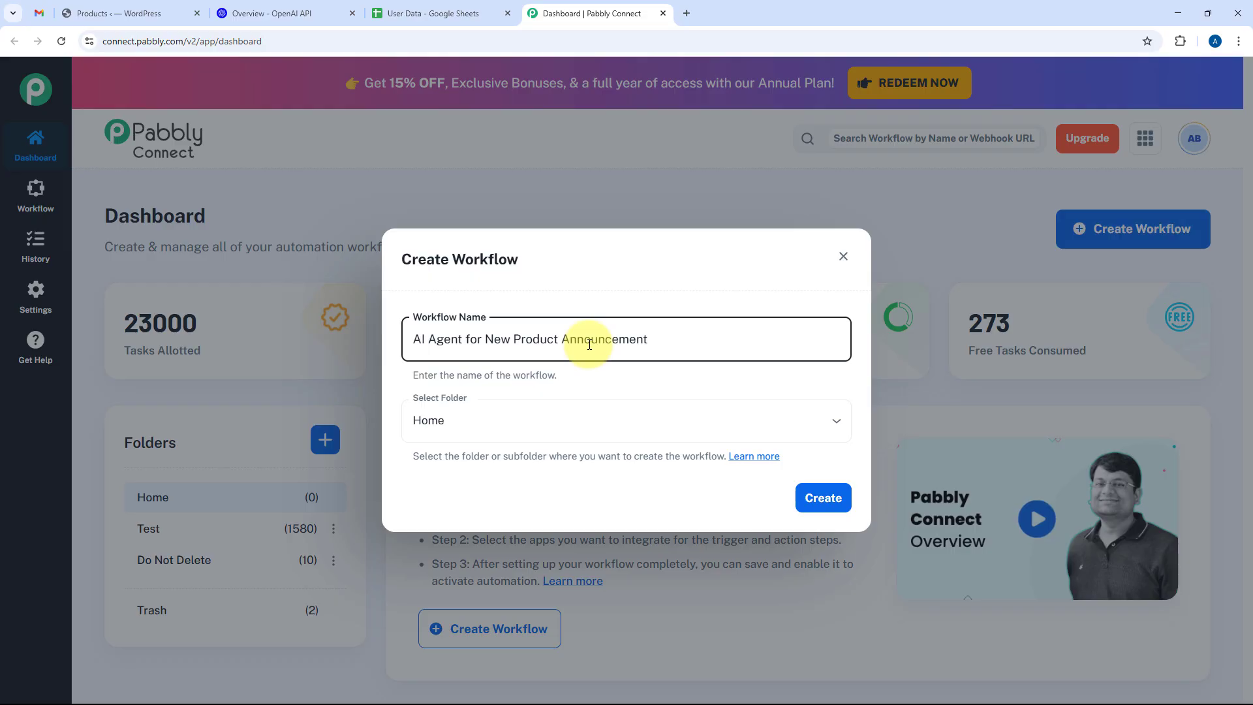
click(571, 418)
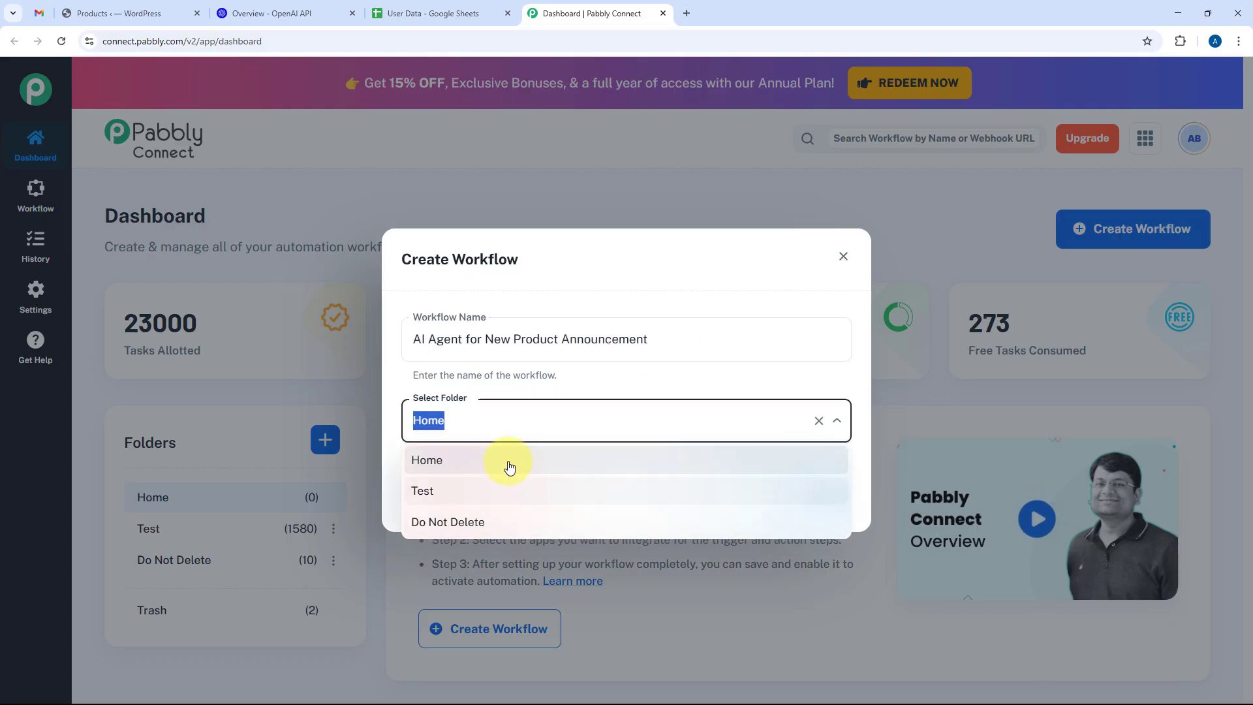
click(510, 465)
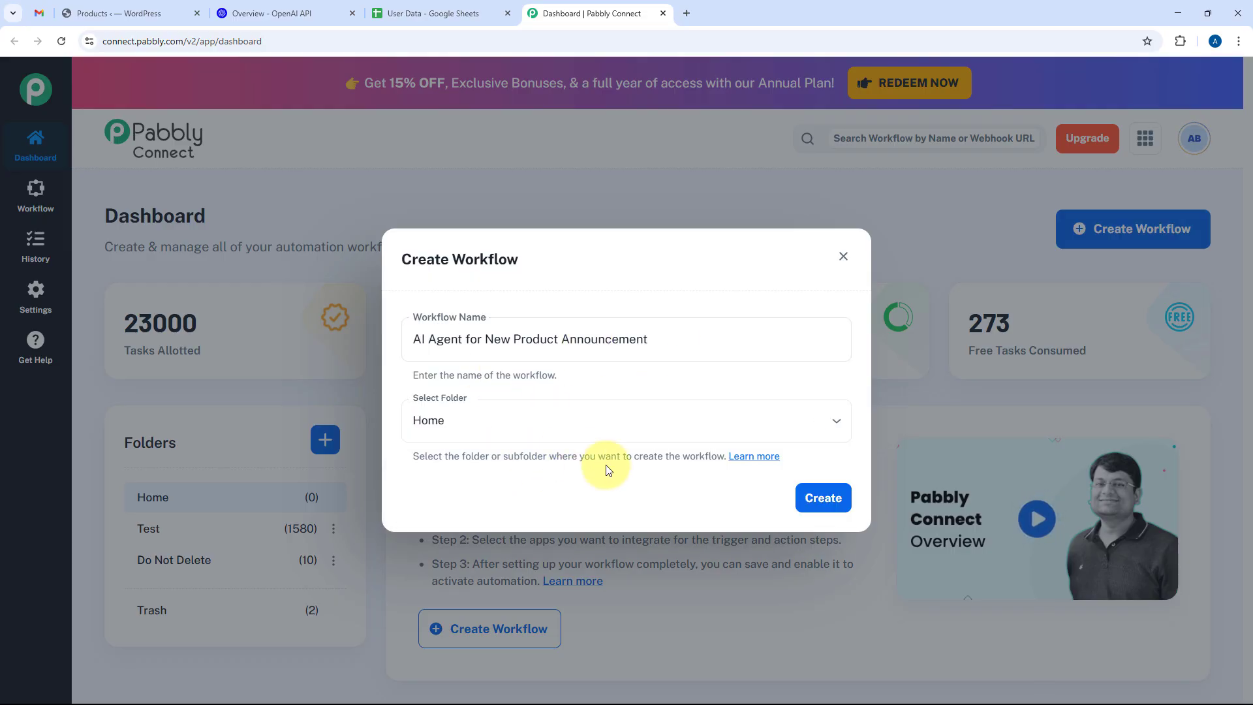
click(831, 497)
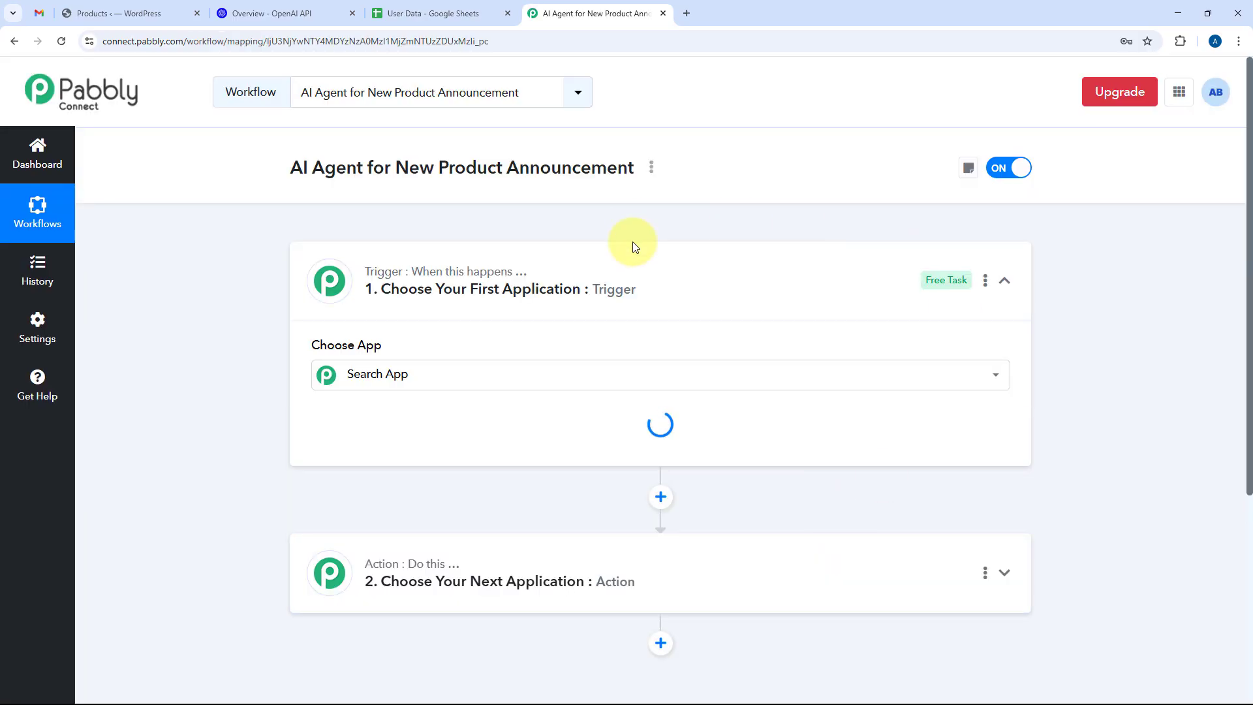
Review the workflow's trigger and action sections alongside the WordPress products page that supplies the new products.
click(674, 271)
scroll(222, 271, down, 1)
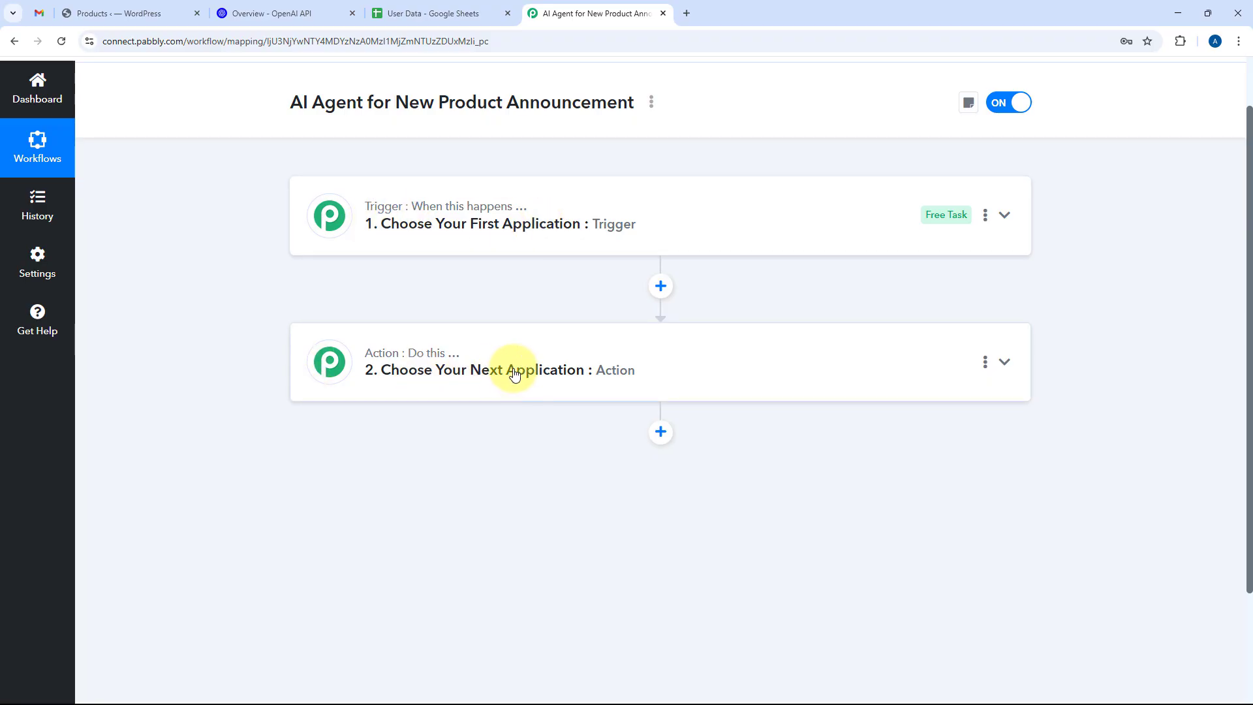
click(652, 207)
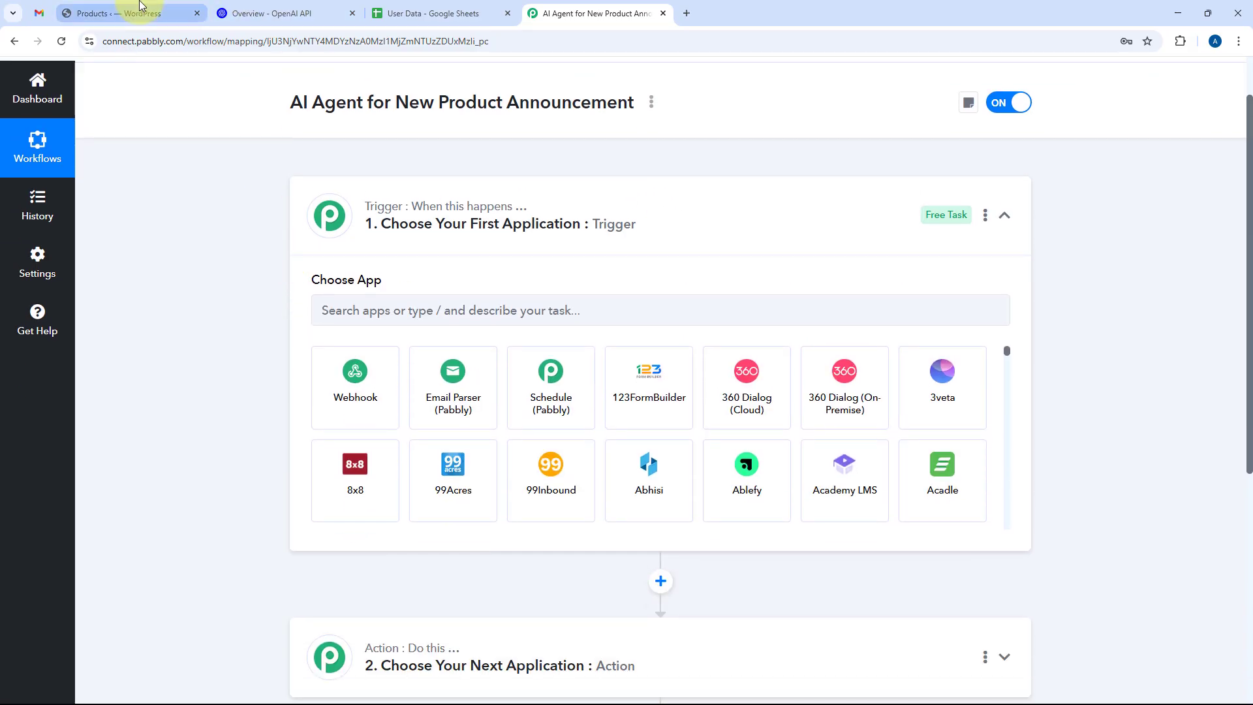
click(111, 13)
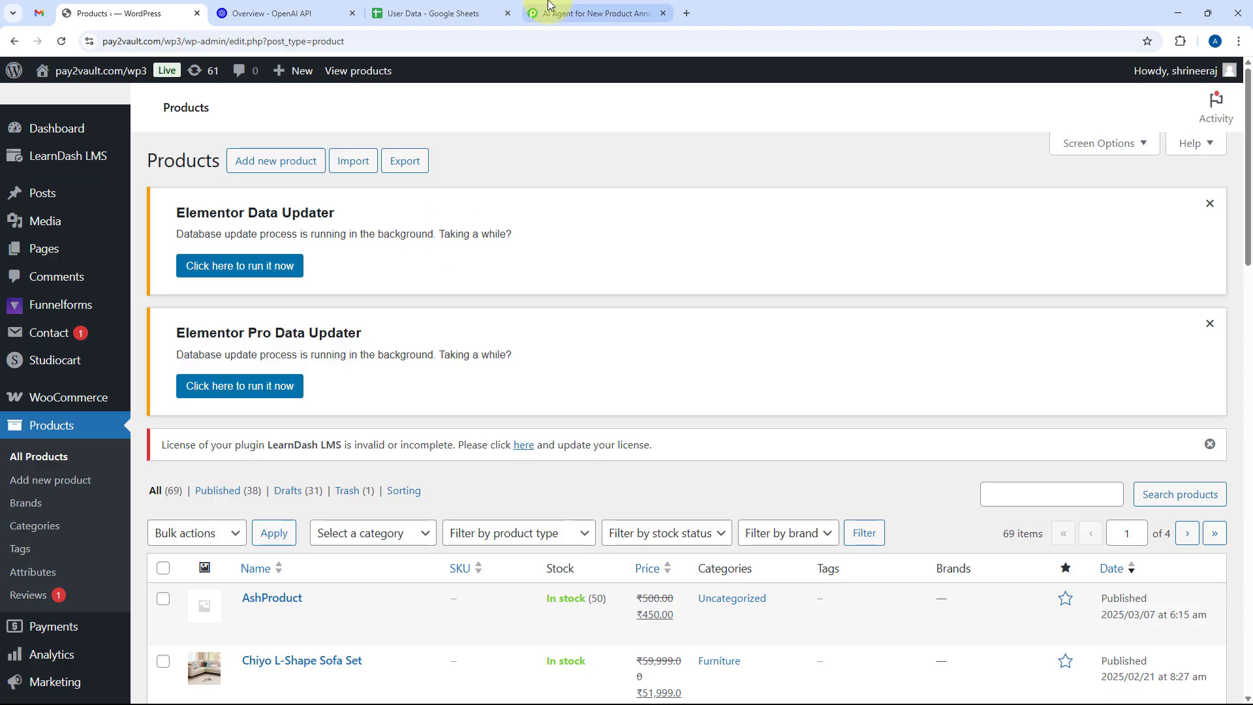
click(575, 13)
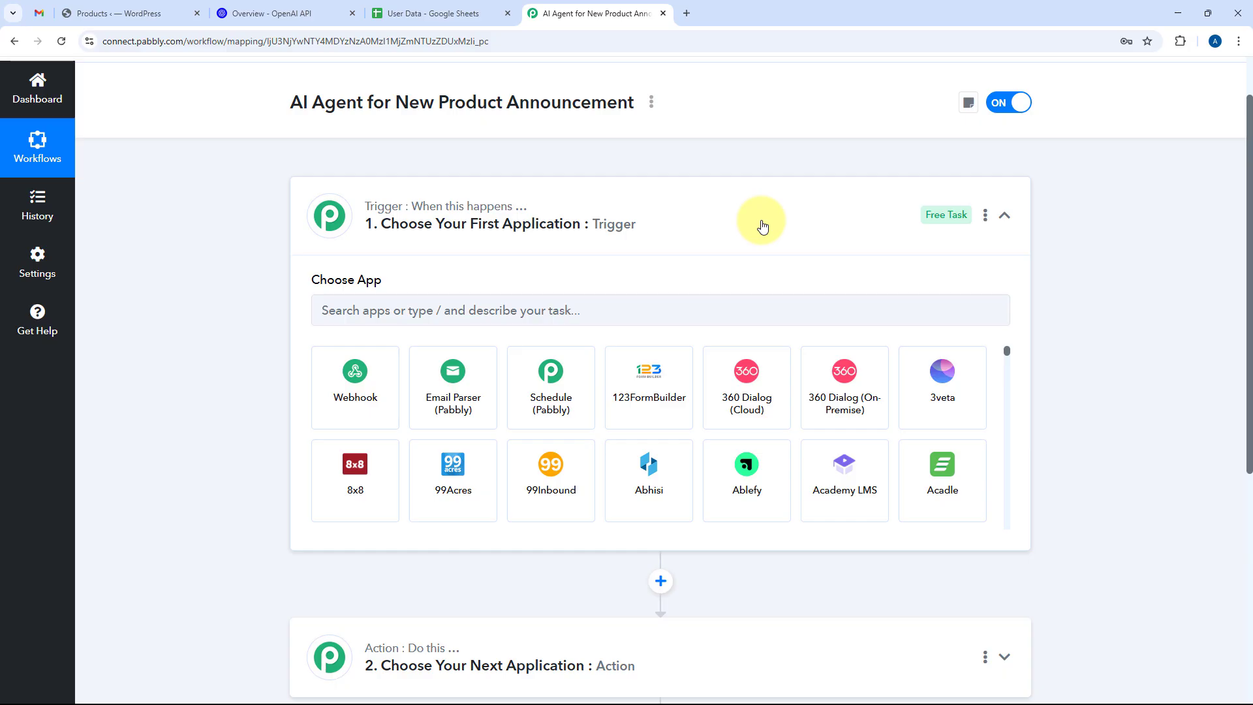
click(150, 13)
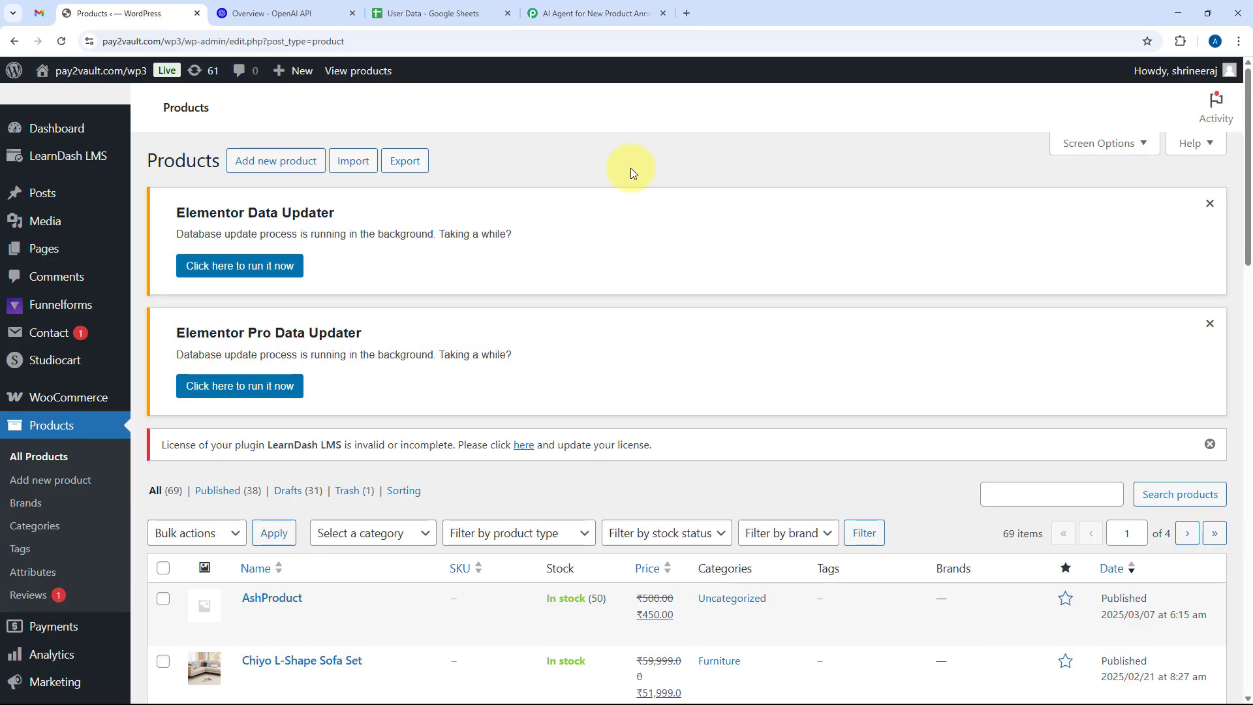
click(613, 13)
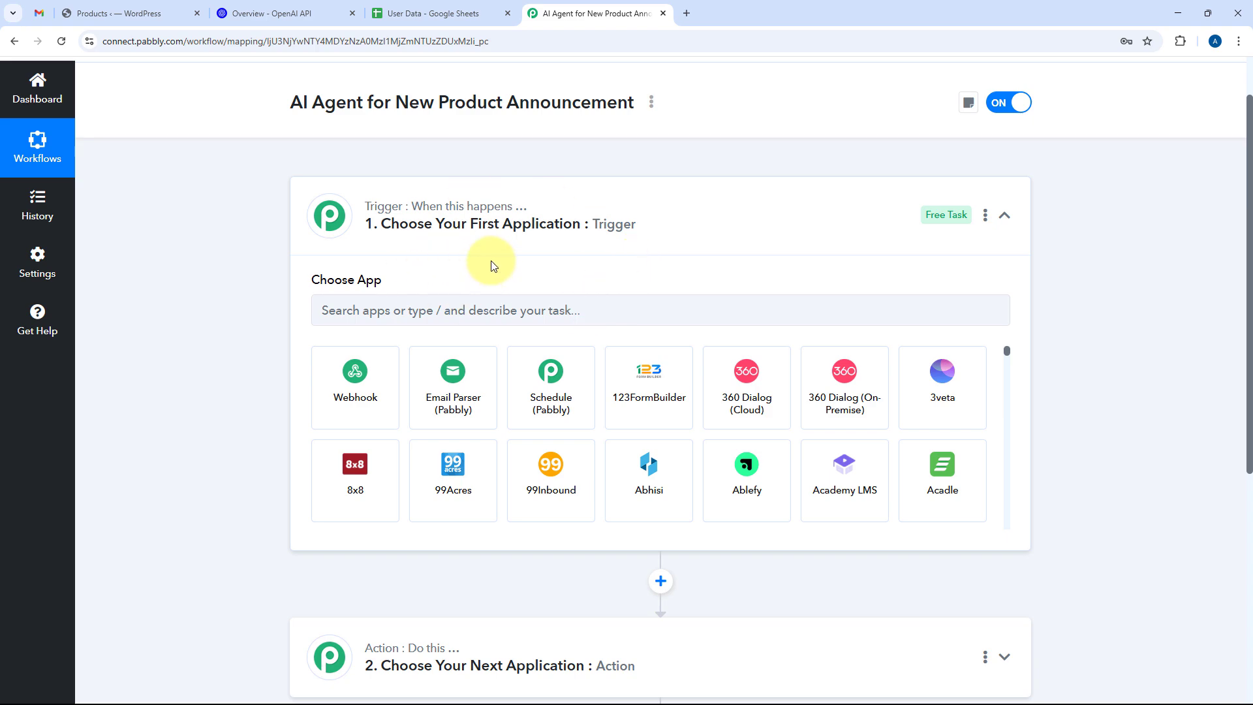
Set the workflow's trigger application to WooCommerce with the trigger event New Product Created.
click(416, 308)
text(Woo)
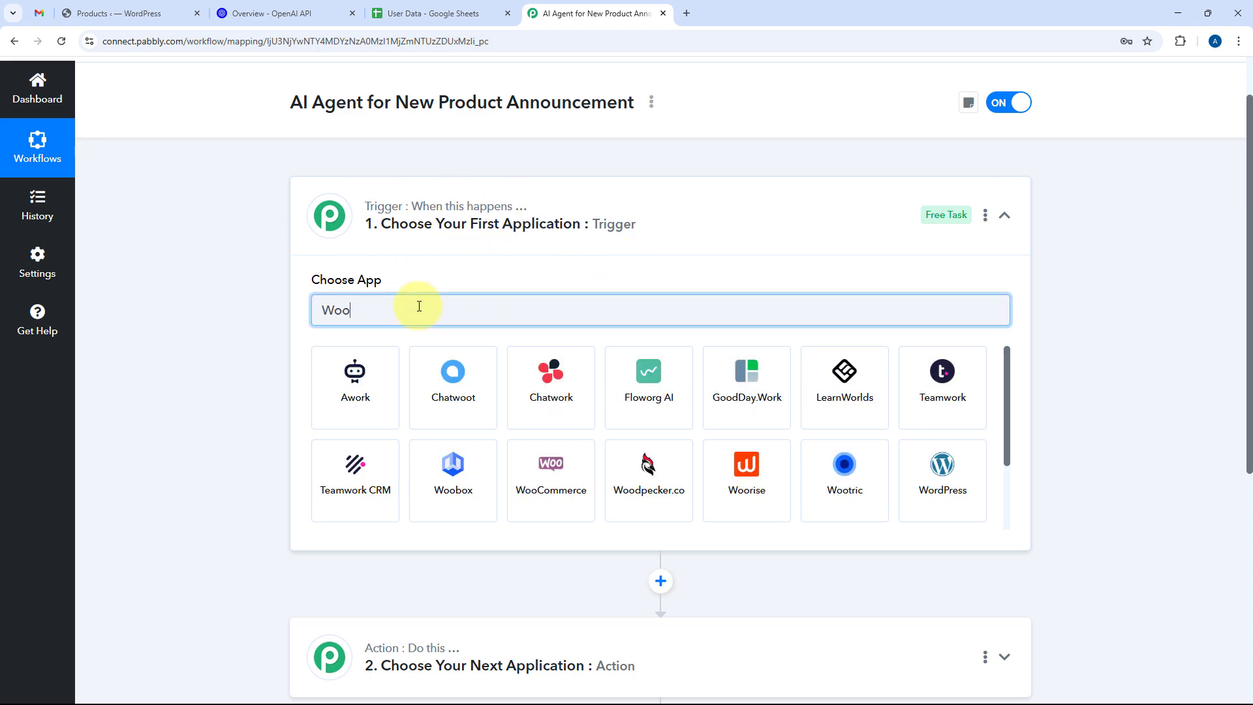
text(Comm)
click(376, 382)
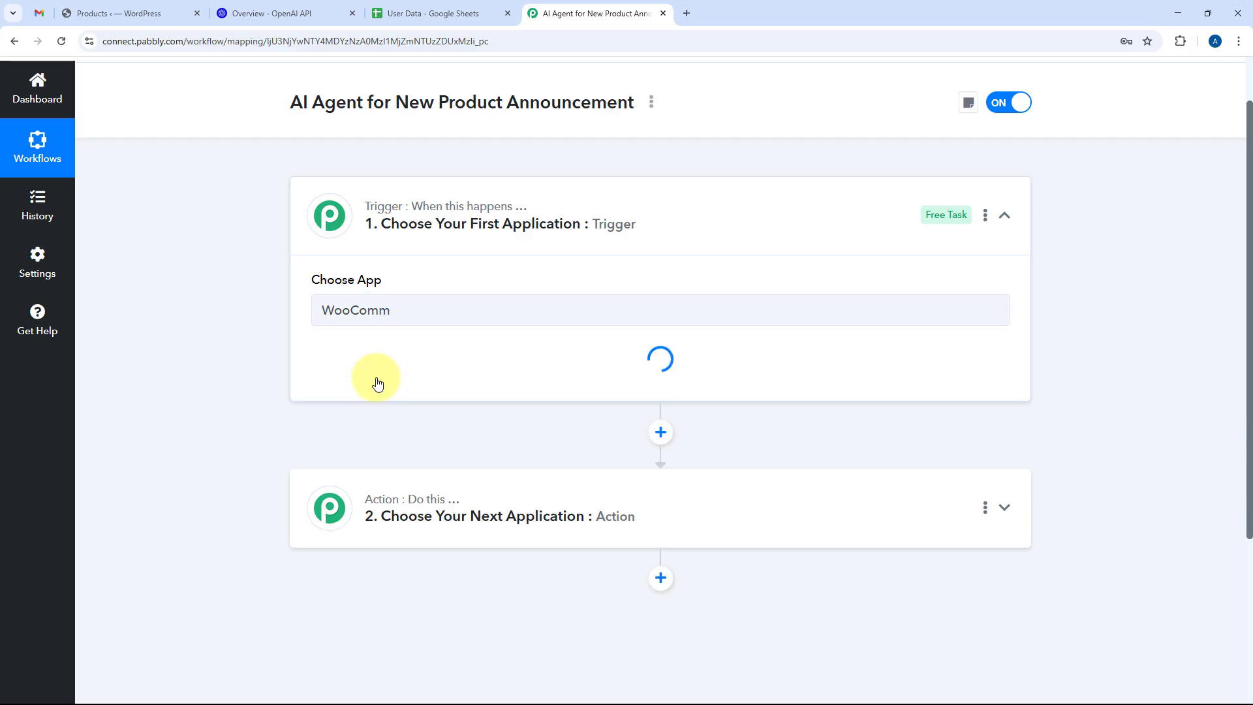
scroll(254, 293, down, 2)
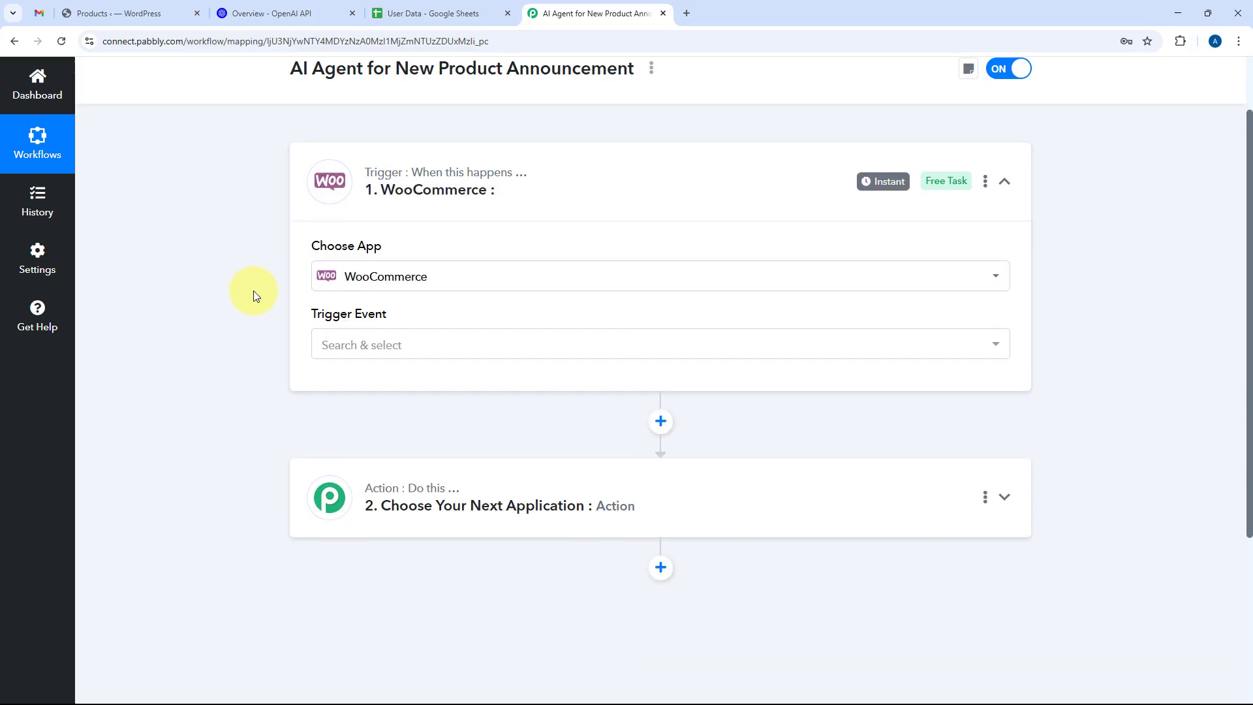
click(428, 252)
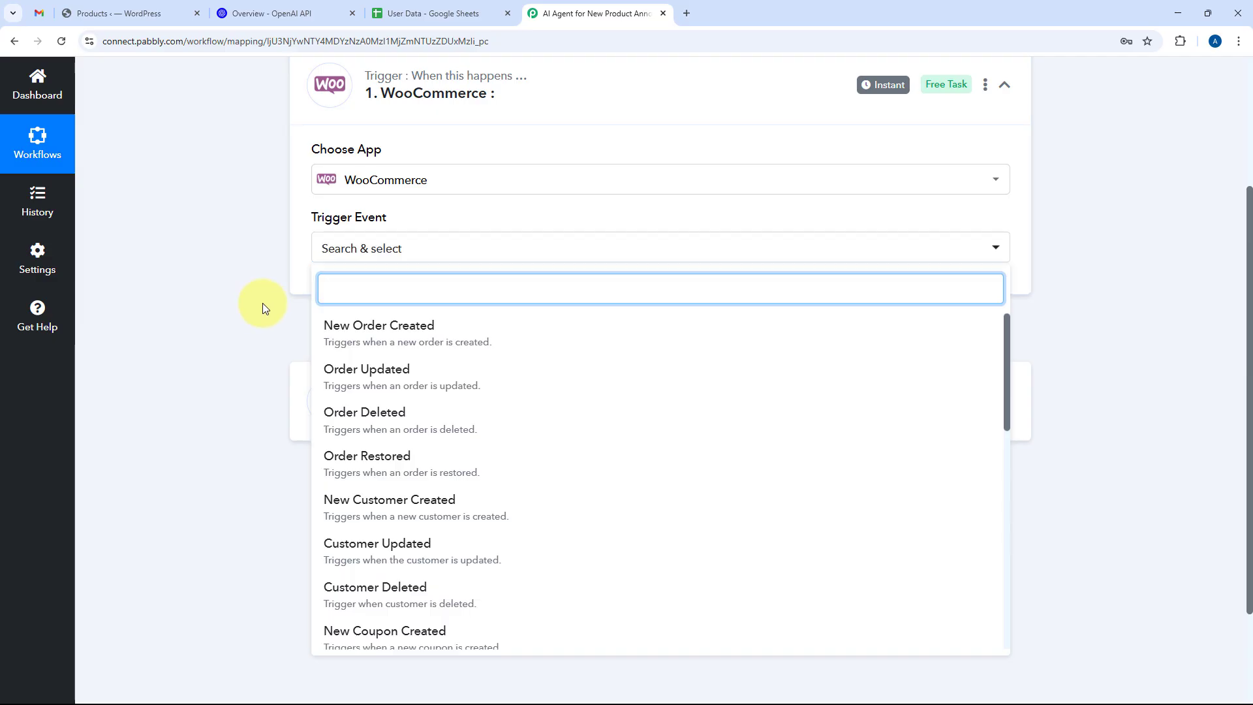
scroll(426, 377, down, 5)
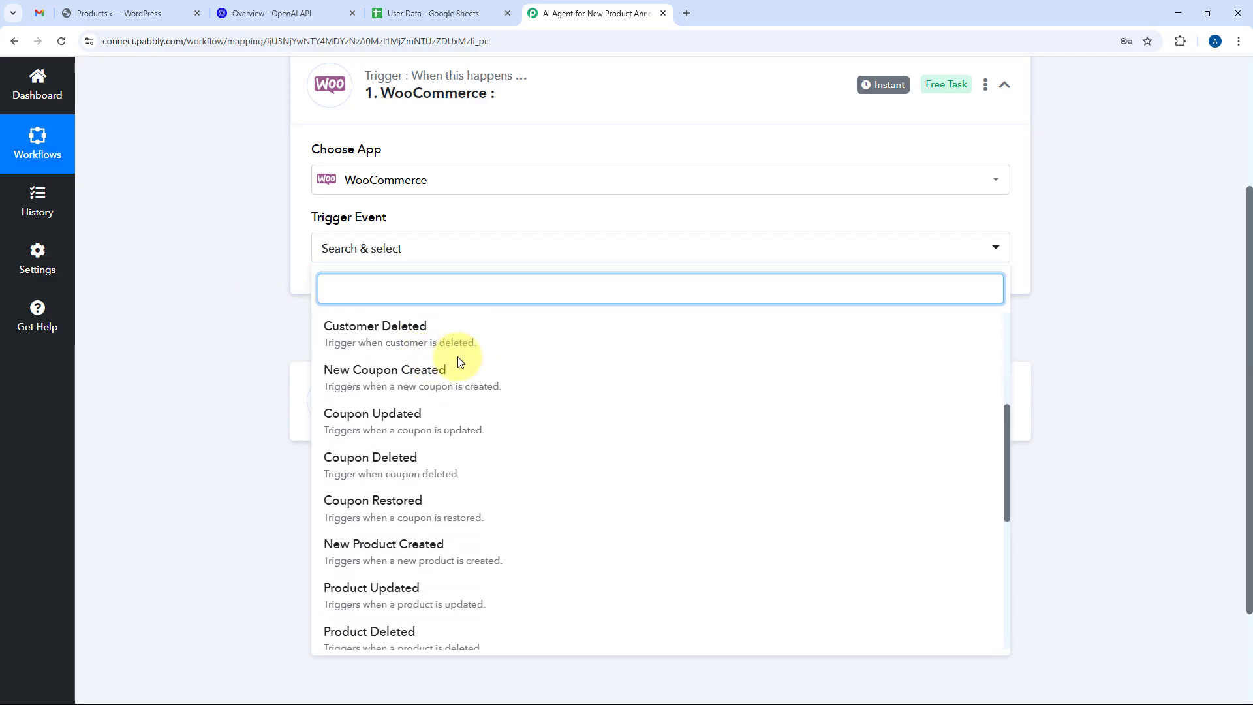
scroll(457, 359, down, 2)
click(439, 355)
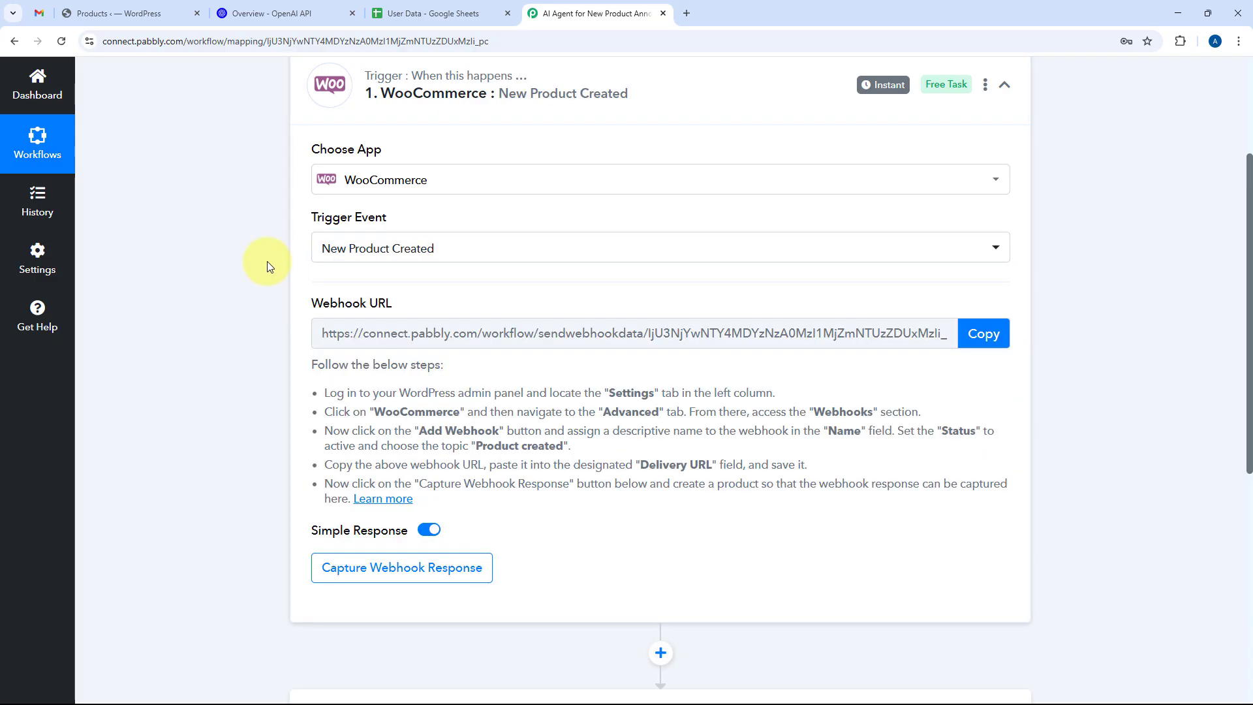
Examine the WooCommerce trigger's webhook URL and setup instructions, and check the WordPress site where the webhook belongs.
scroll(483, 293, down, 1)
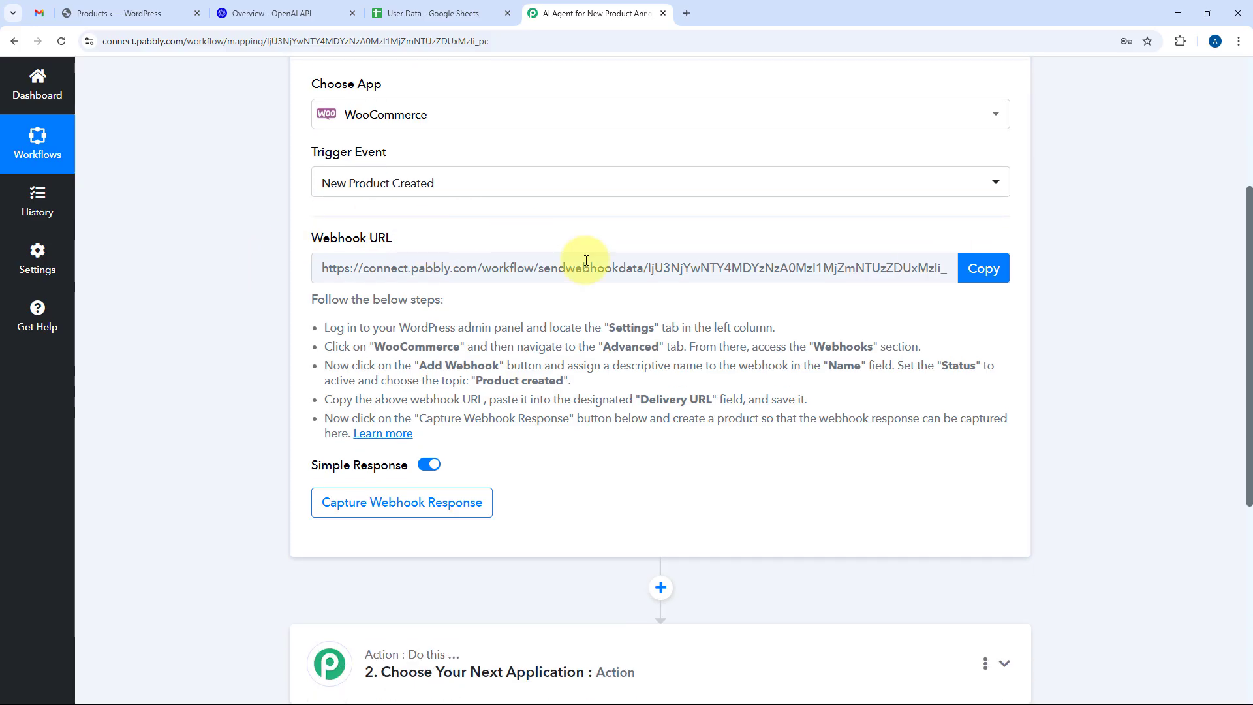
click(139, 8)
click(590, 13)
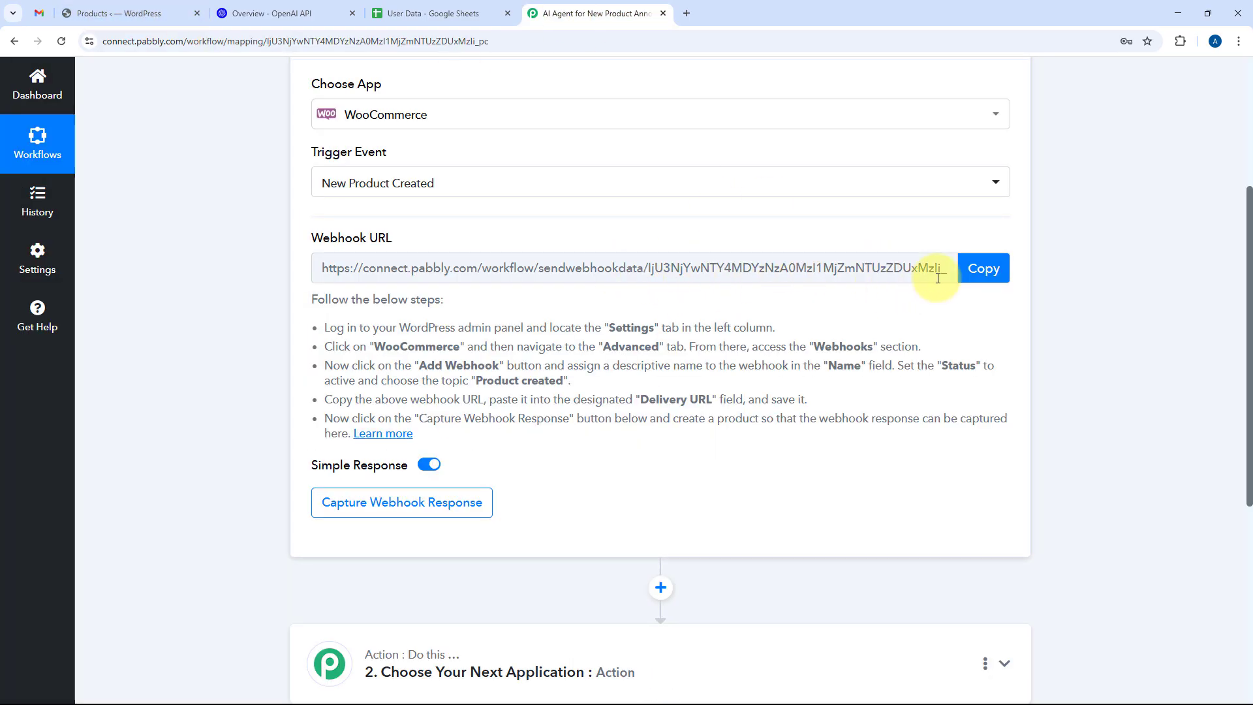
Copy the WooCommerce trigger's webhook URL and start waiting for the webhook response.
click(989, 268)
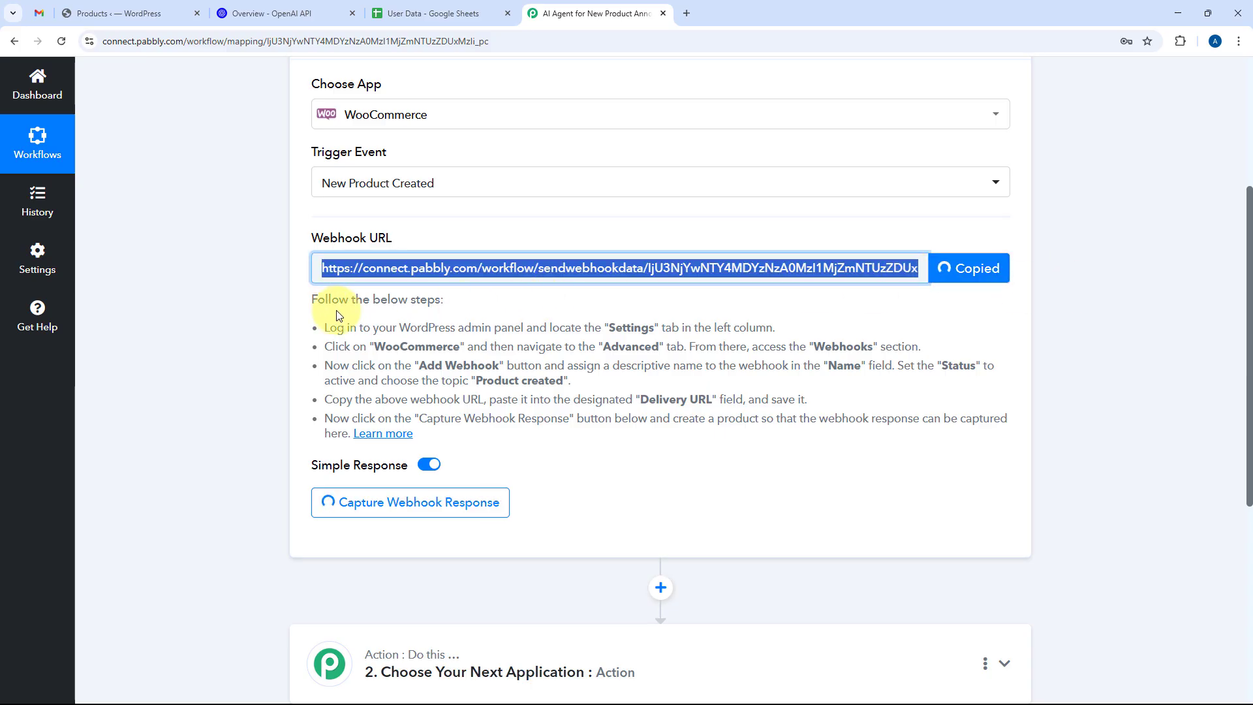
drag(341, 308, 590, 435)
click(820, 448)
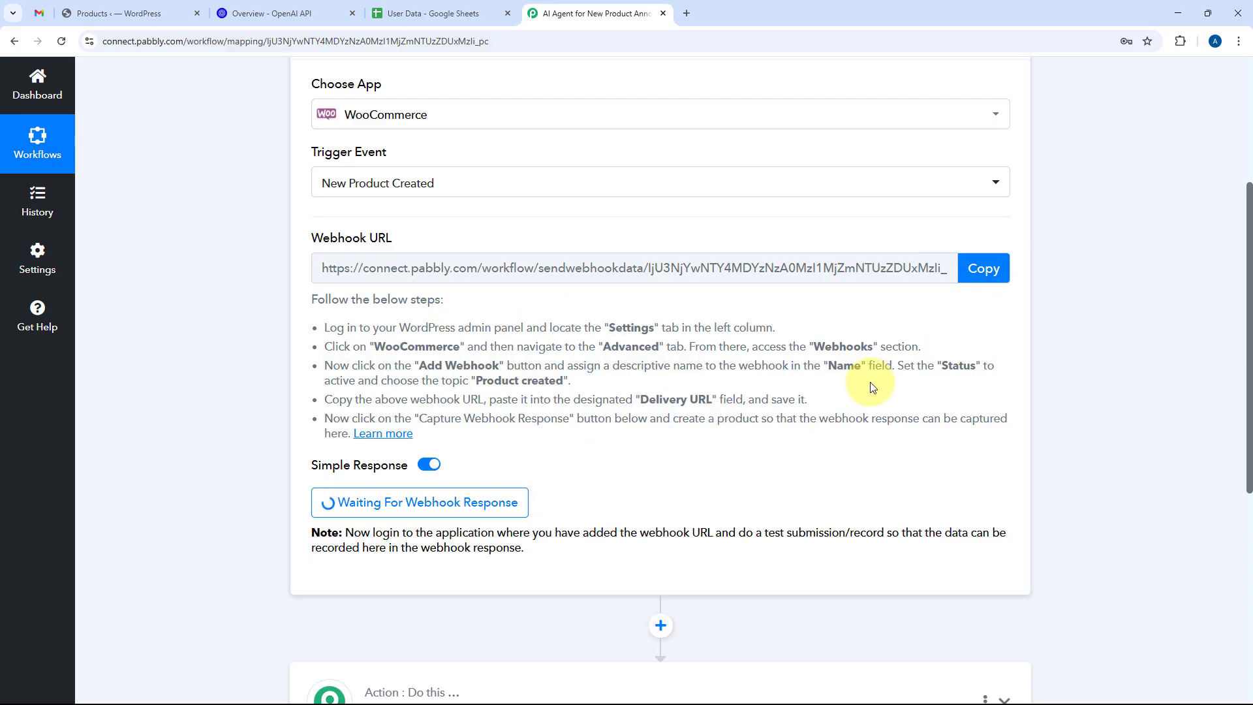
Switch to the WordPress site and open the Webhooks section of WooCommerce's advanced settings.
click(138, 5)
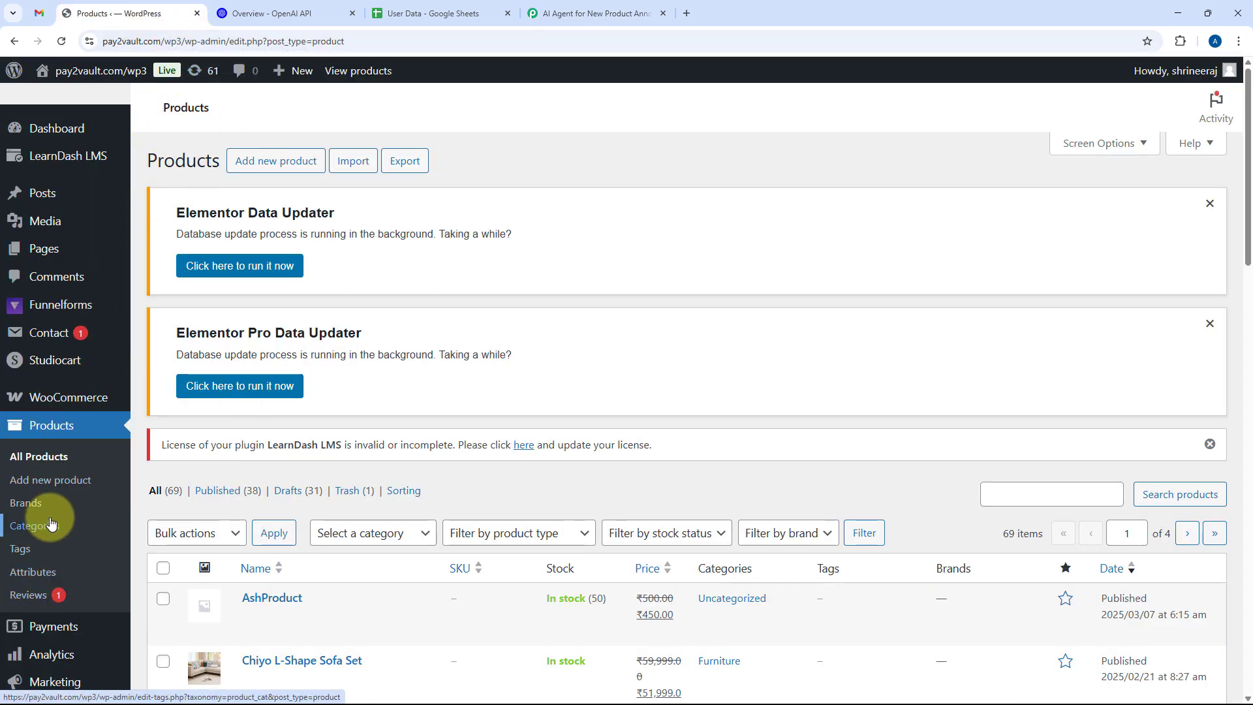
scroll(56, 463, down, 1)
mouse_move(85, 330)
click(167, 467)
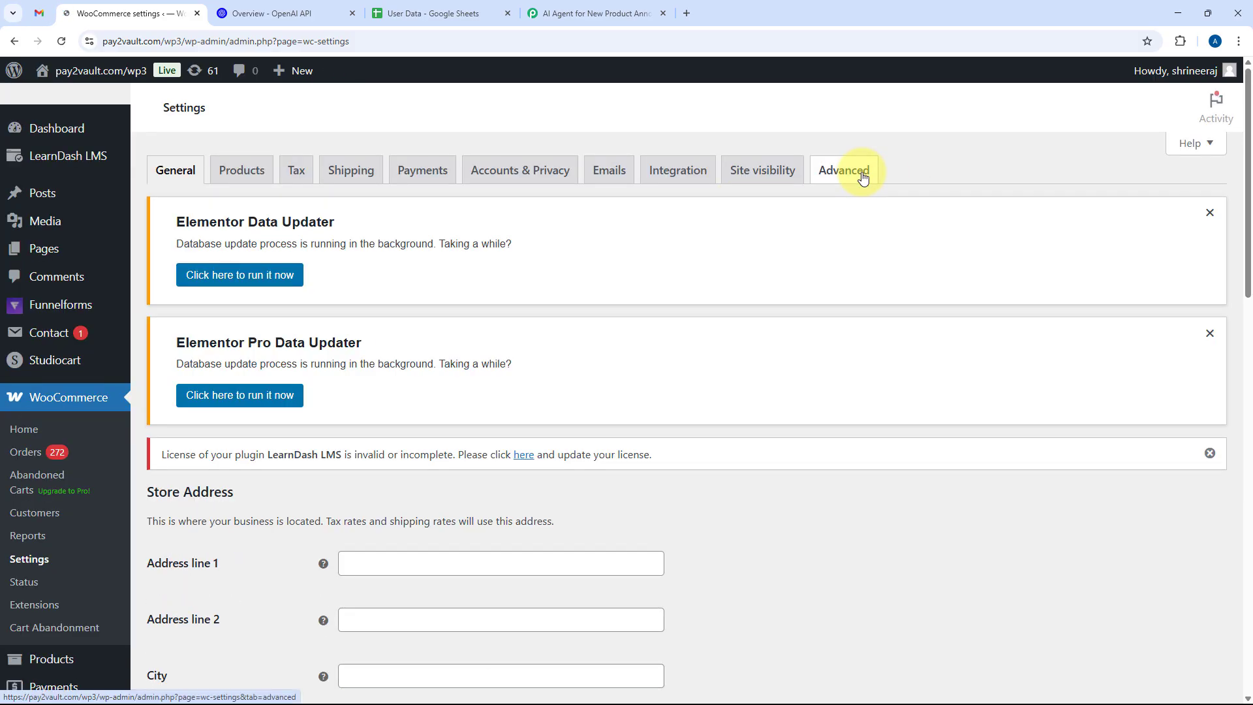
click(844, 171)
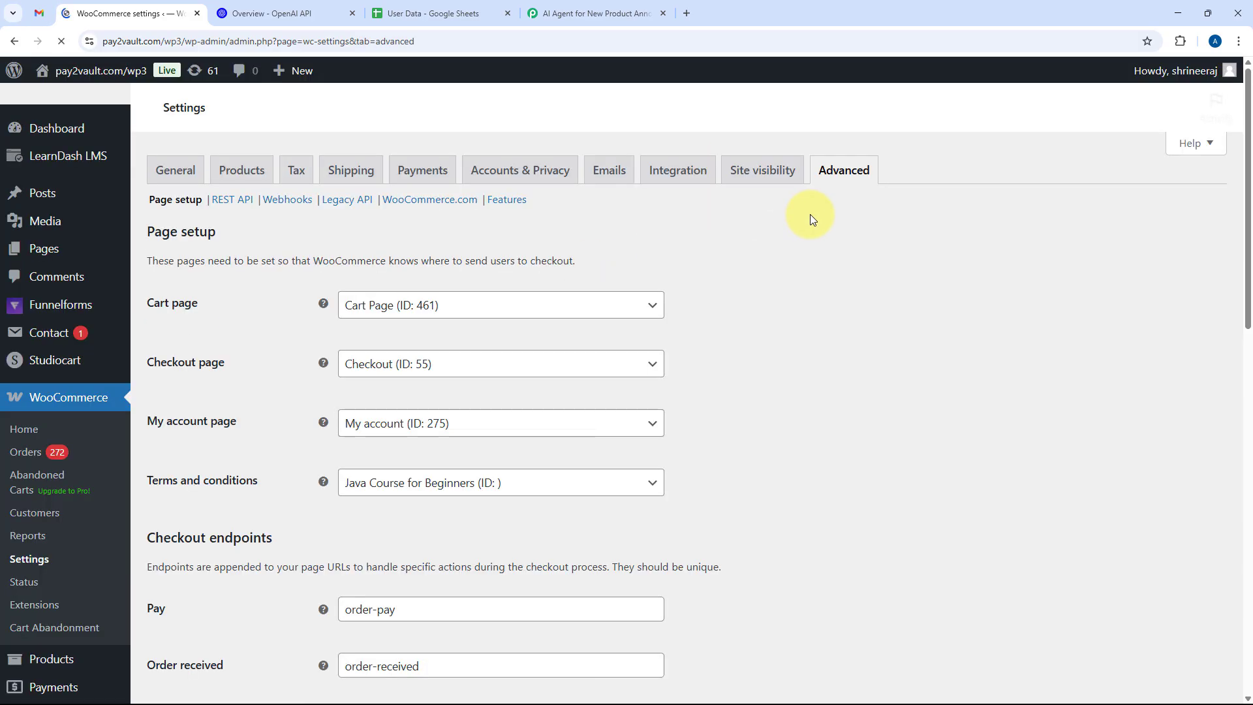
scroll(288, 257, down, 2)
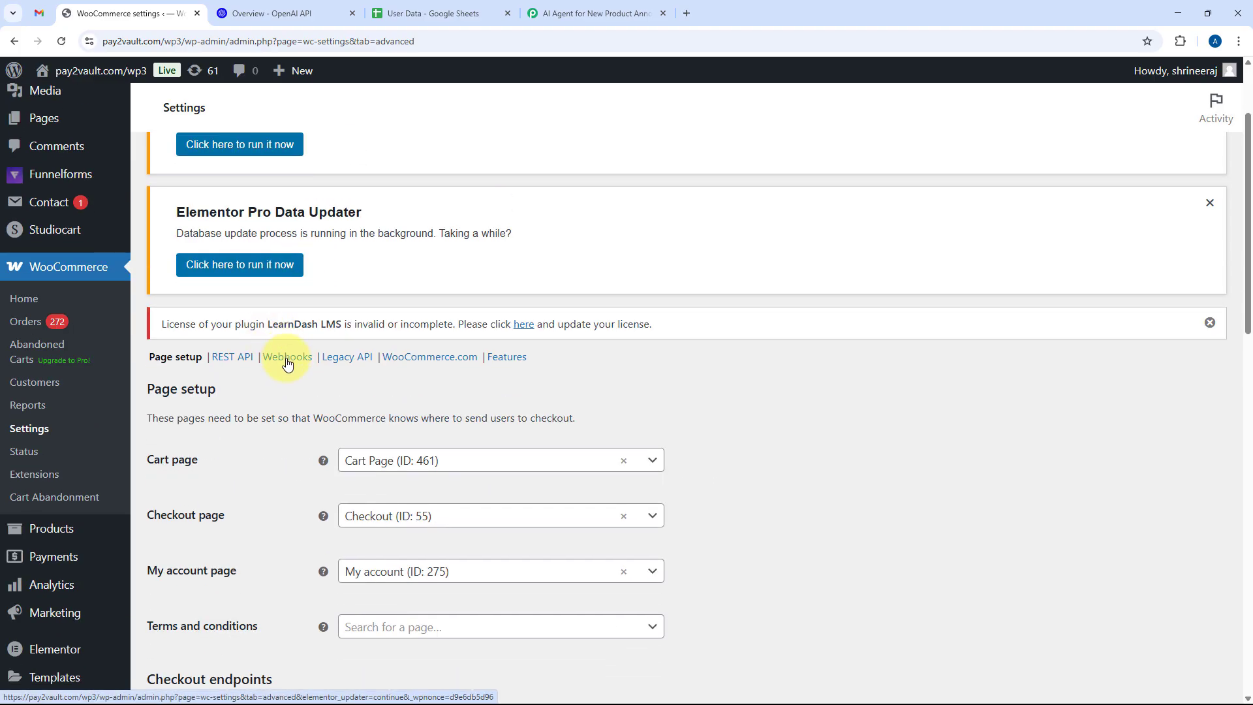
click(287, 358)
scroll(535, 319, down, 2)
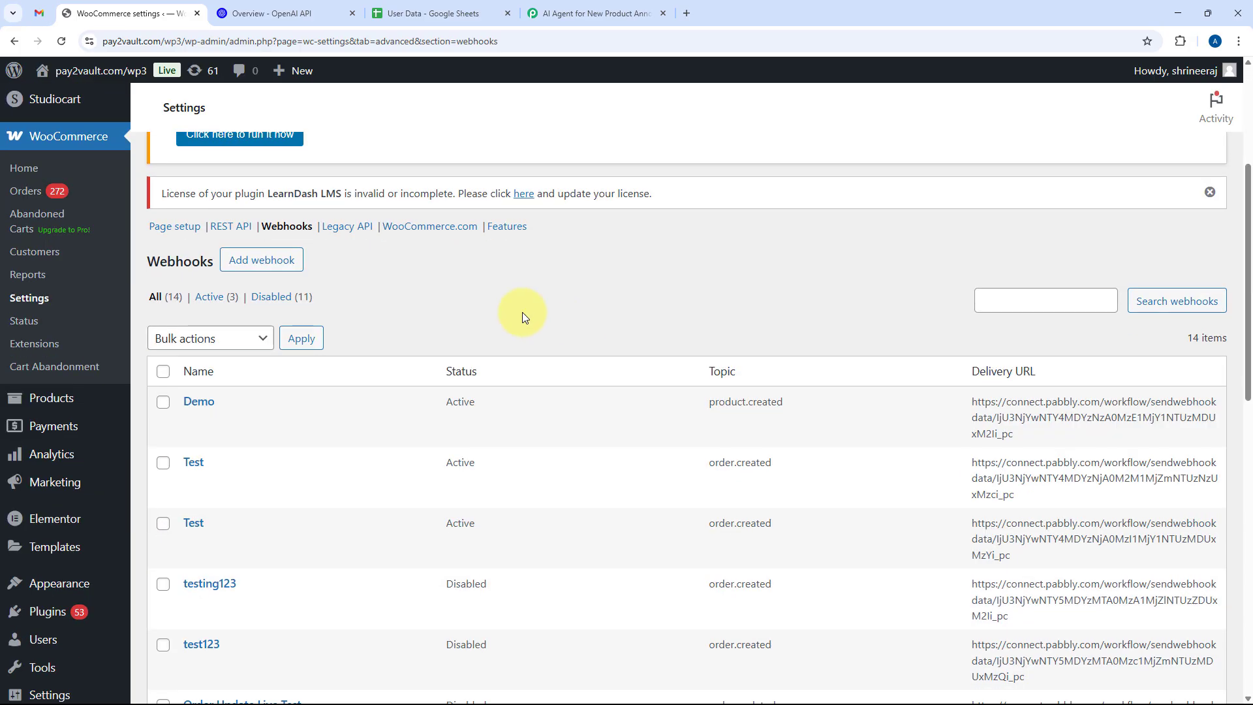
Add a new WooCommerce webhook and name it "Pabbly Connect".
click(261, 261)
scroll(285, 312, down, 2)
scroll(287, 316, down, 1)
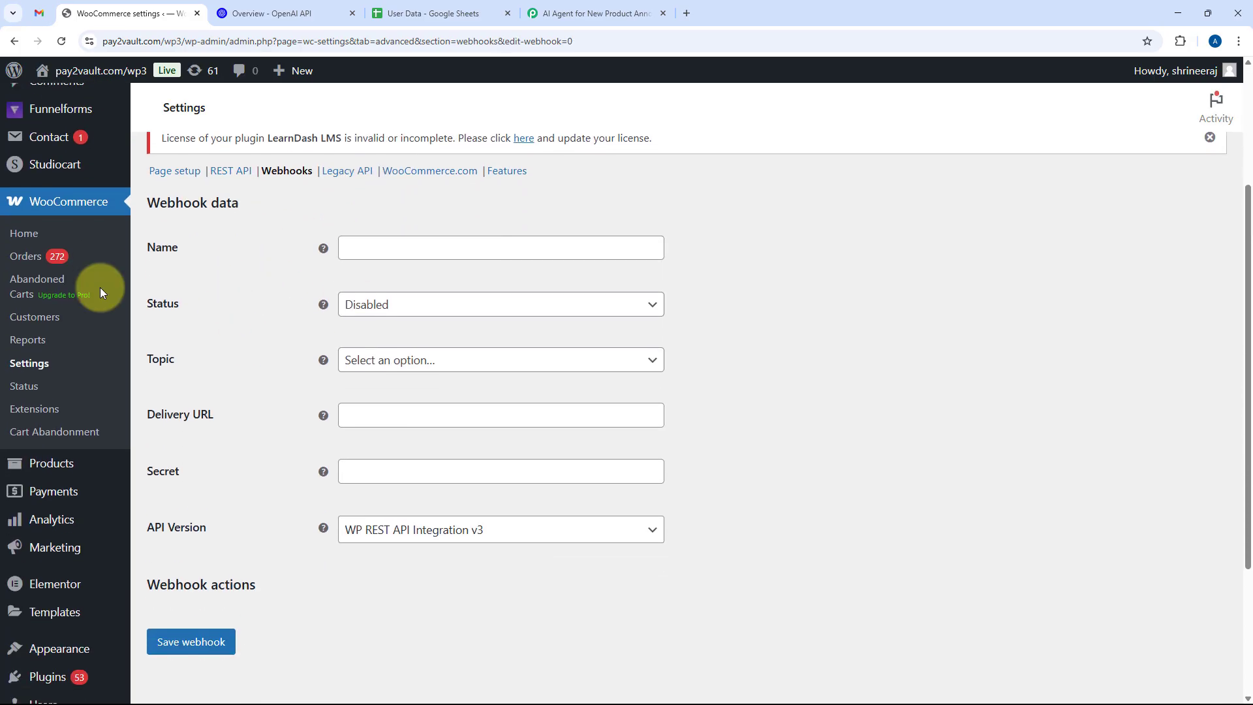
click(400, 246)
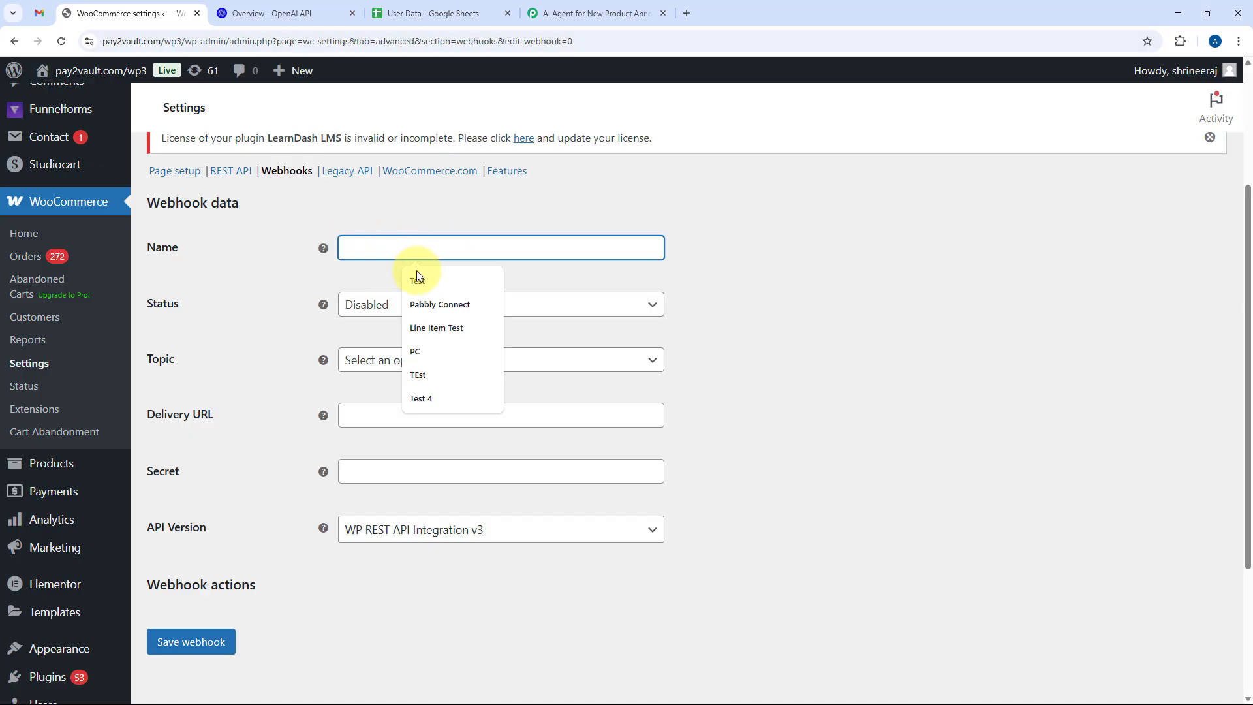
click(450, 305)
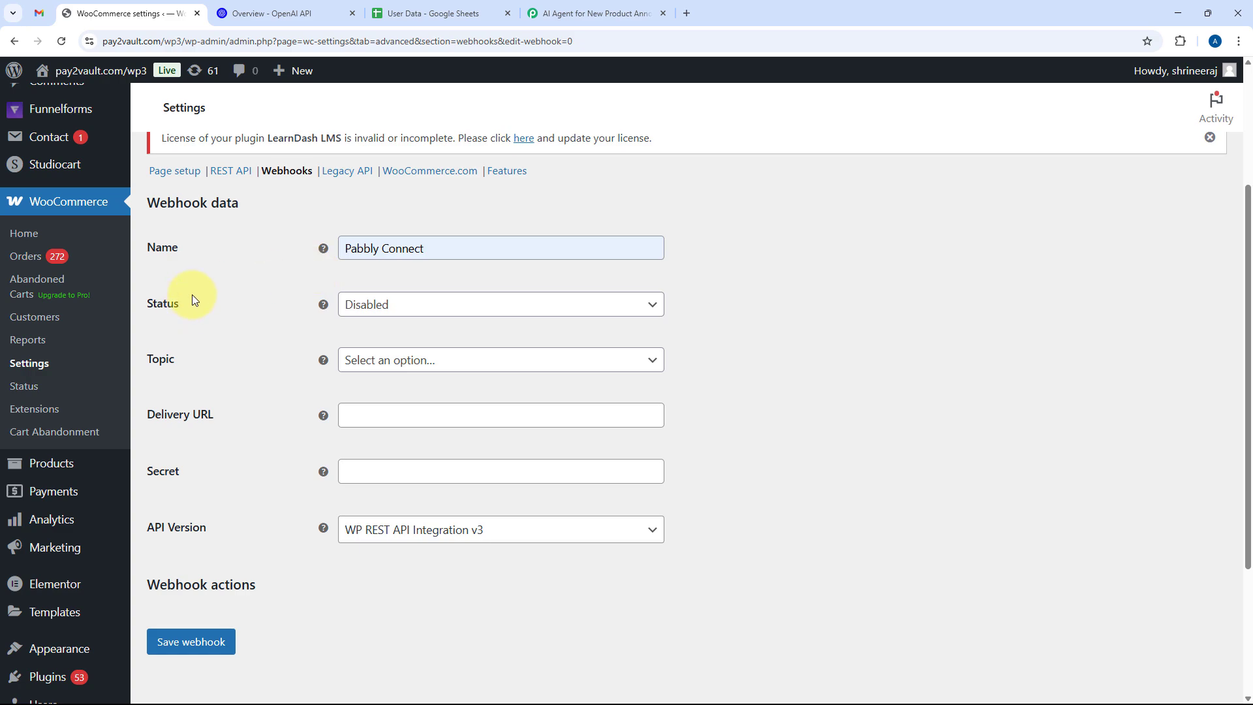
Set the webhook's status to Active and its topic to Product created.
click(481, 304)
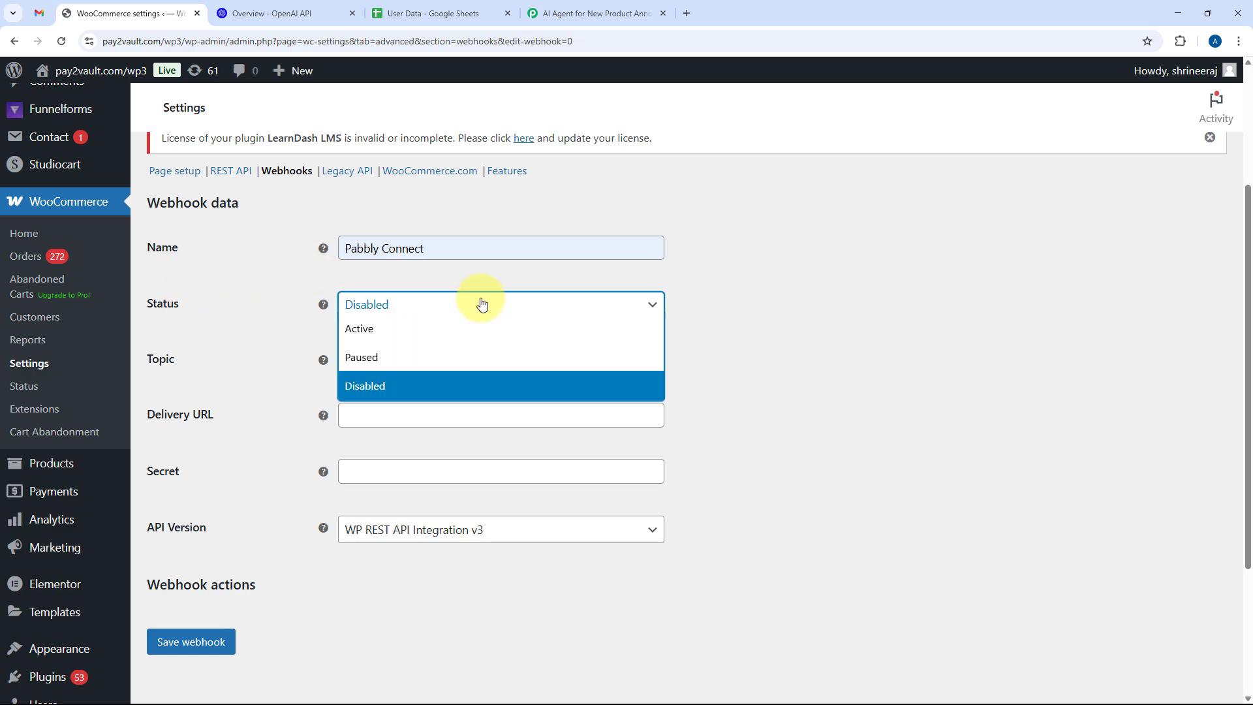
click(358, 324)
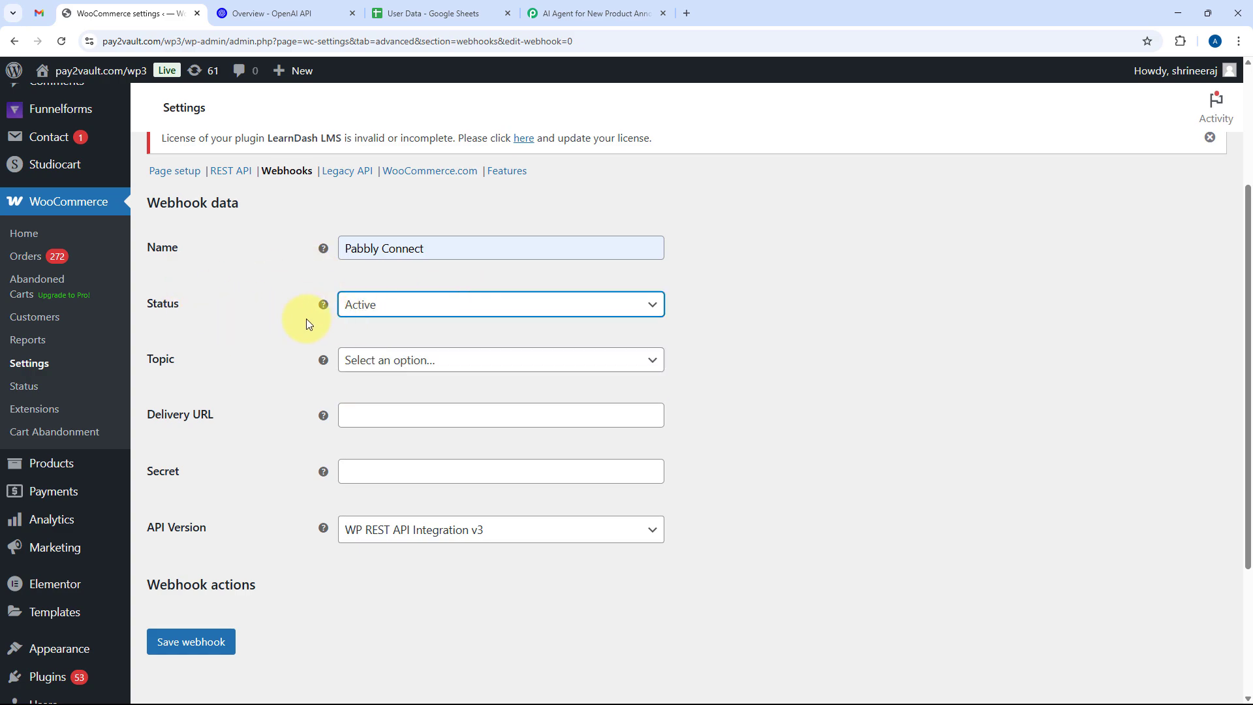
click(406, 361)
scroll(418, 436, down, 5)
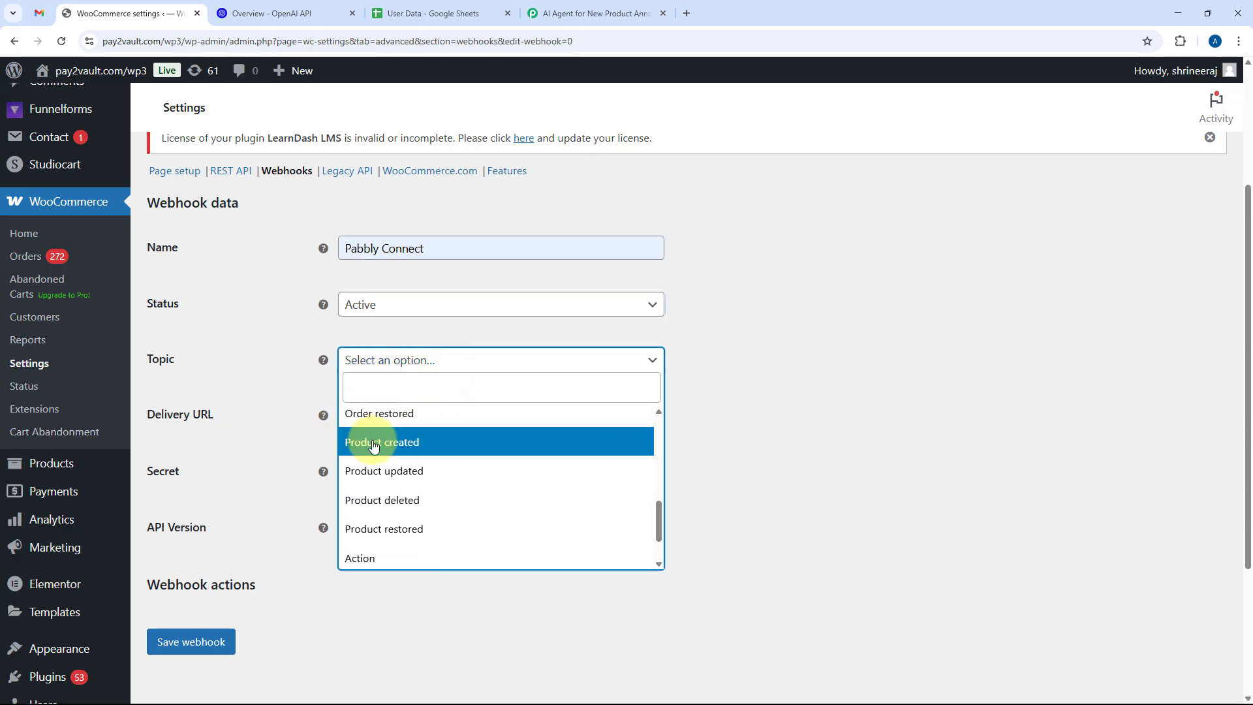
click(430, 442)
scroll(277, 374, down, 2)
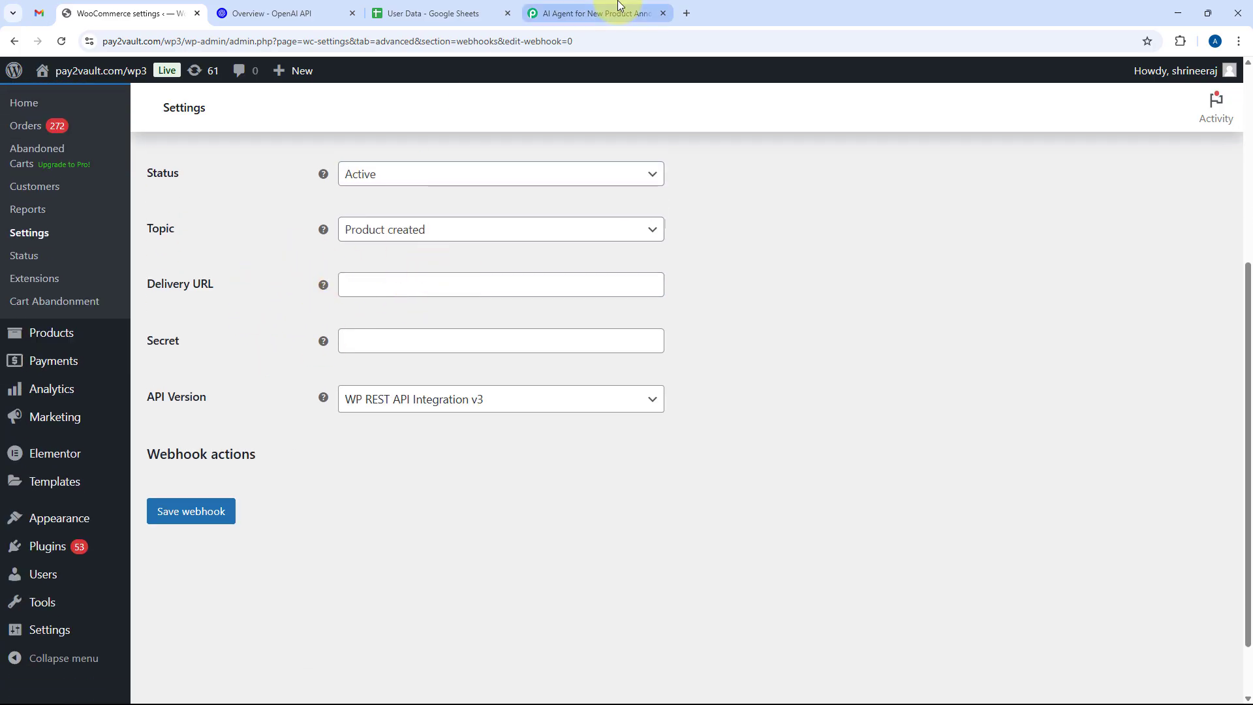
Copy the trigger's webhook URL from Pabbly Connect into the WooCommerce webhook's Delivery URL and save the webhook.
click(590, 13)
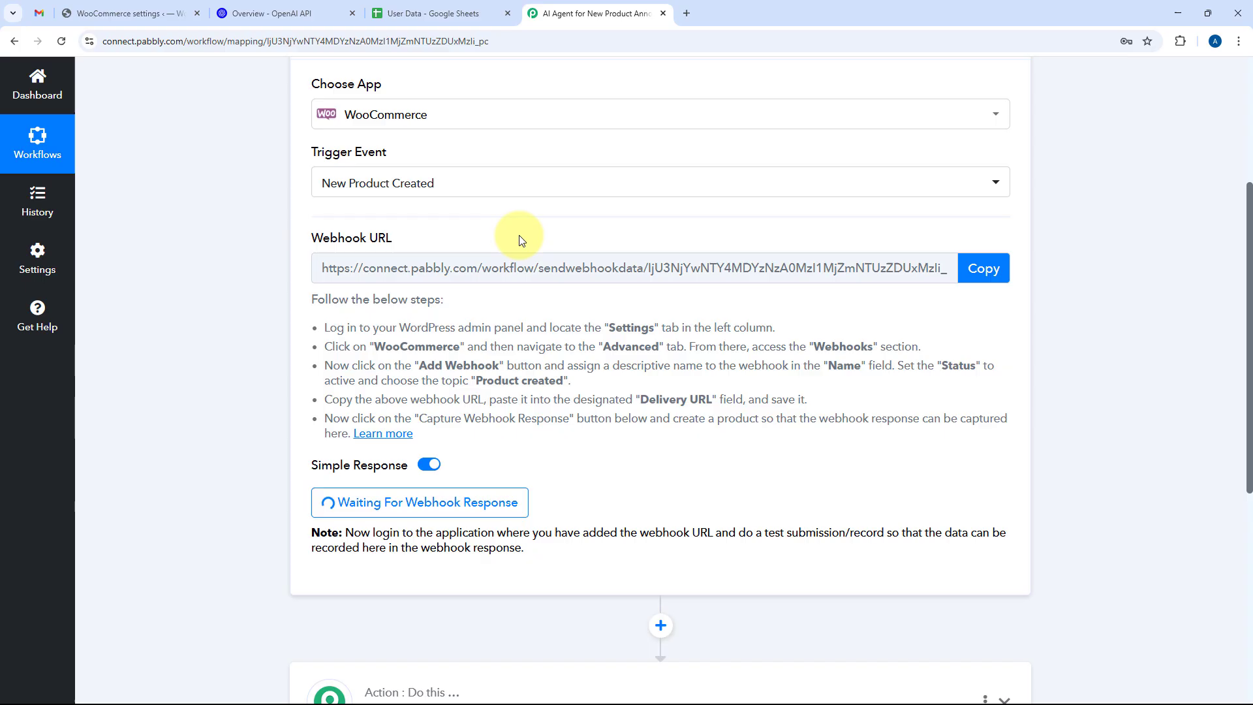
click(993, 267)
click(129, 8)
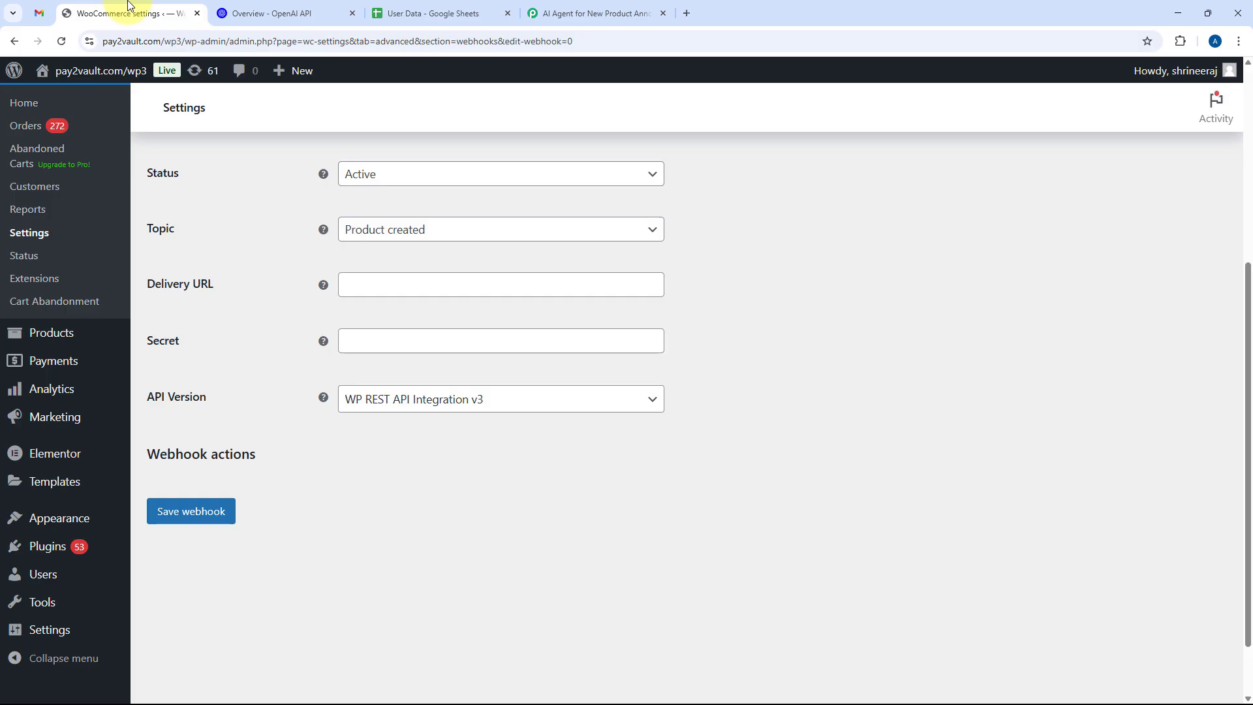
right_click(408, 286)
click(440, 411)
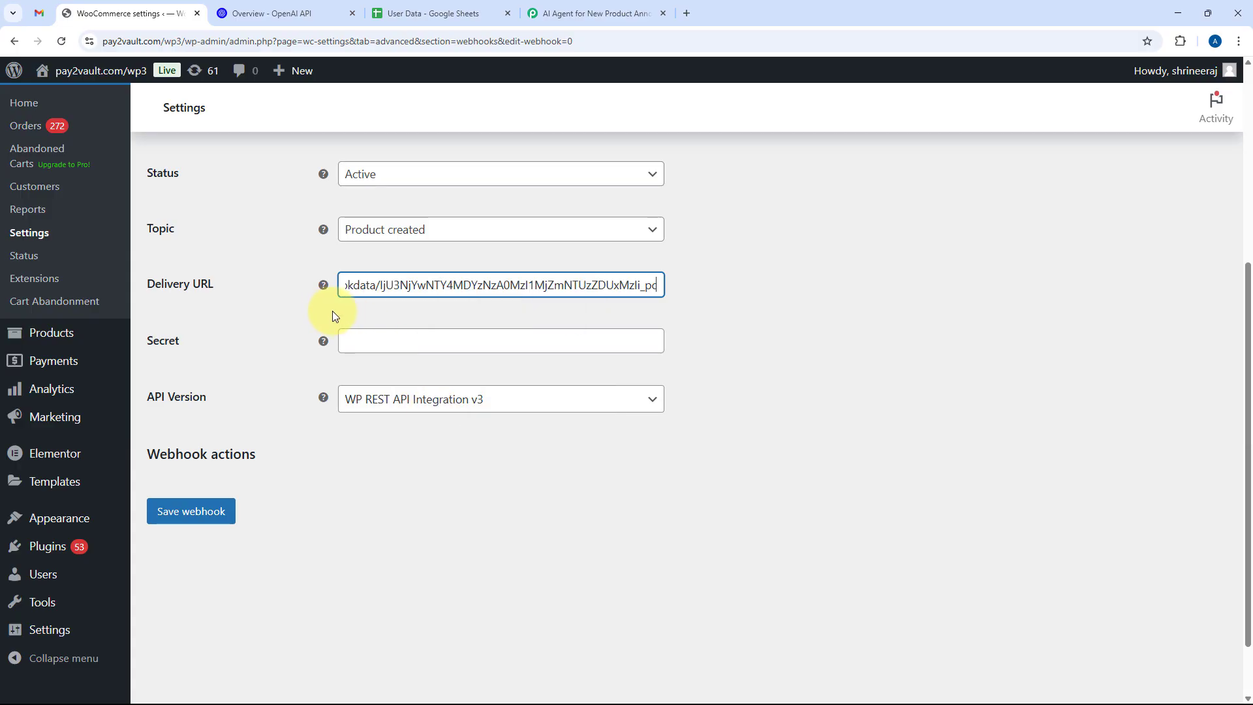
click(332, 311)
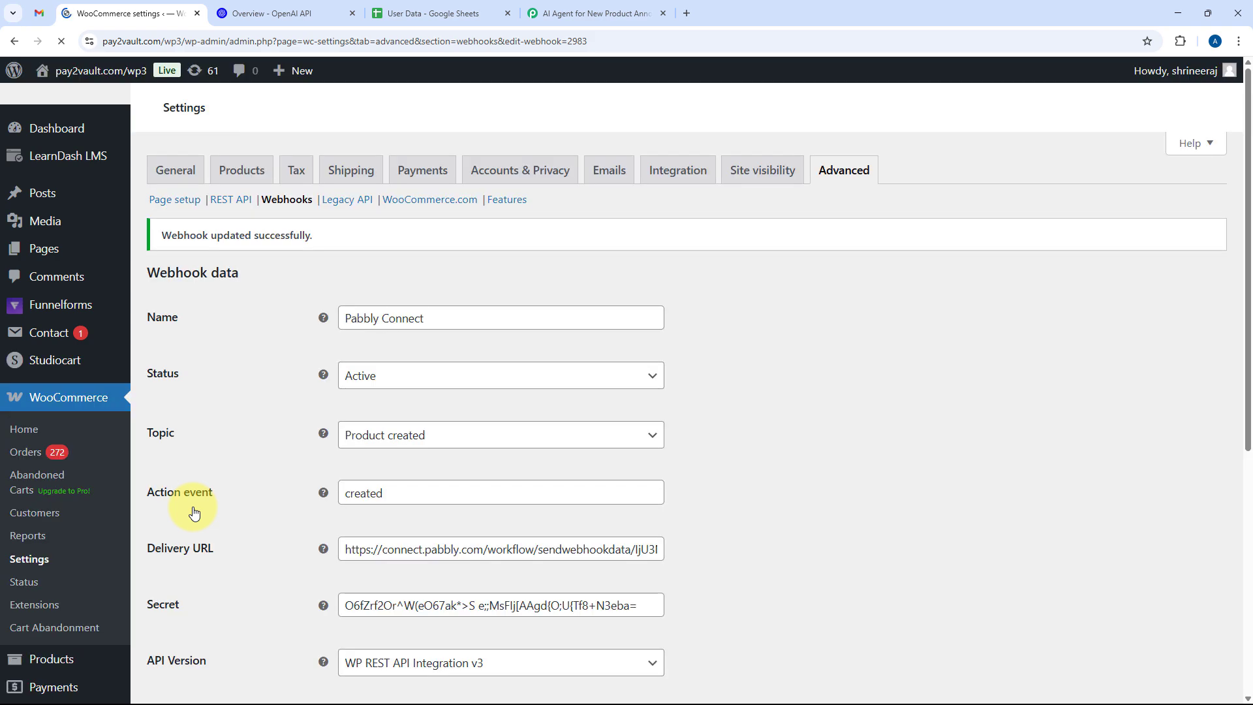
scroll(285, 400, down, 2)
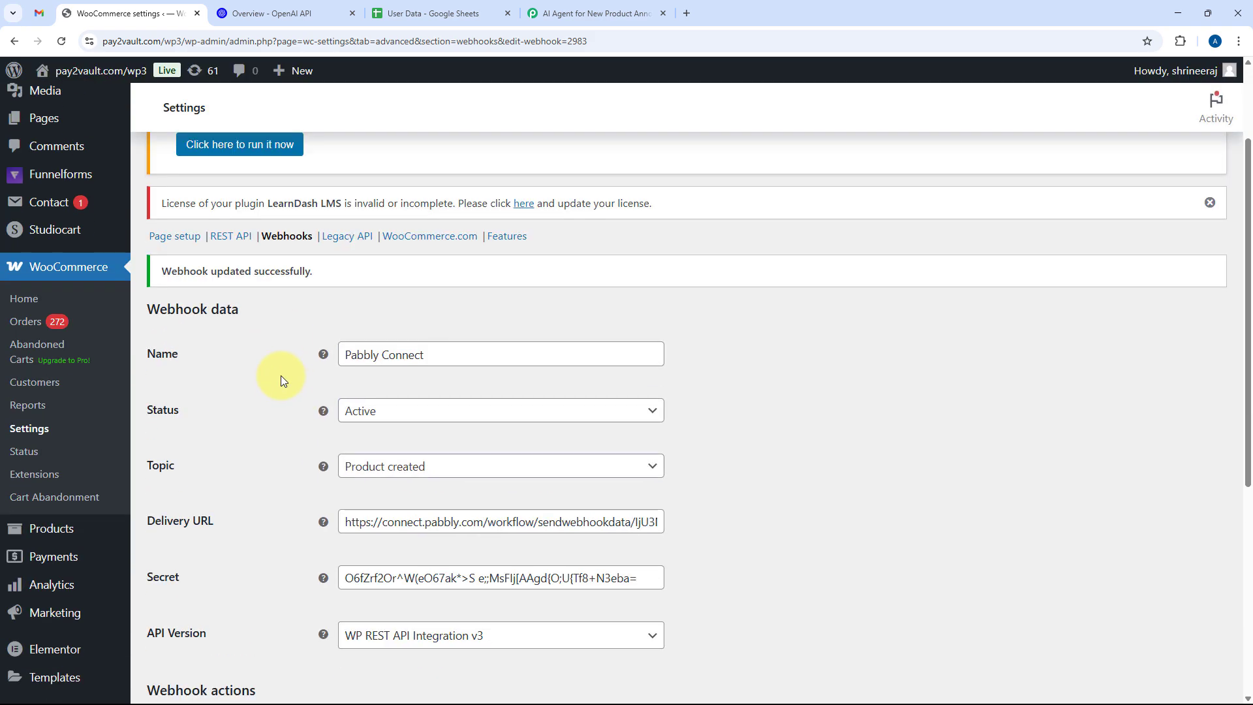
scroll(280, 375, up, 2)
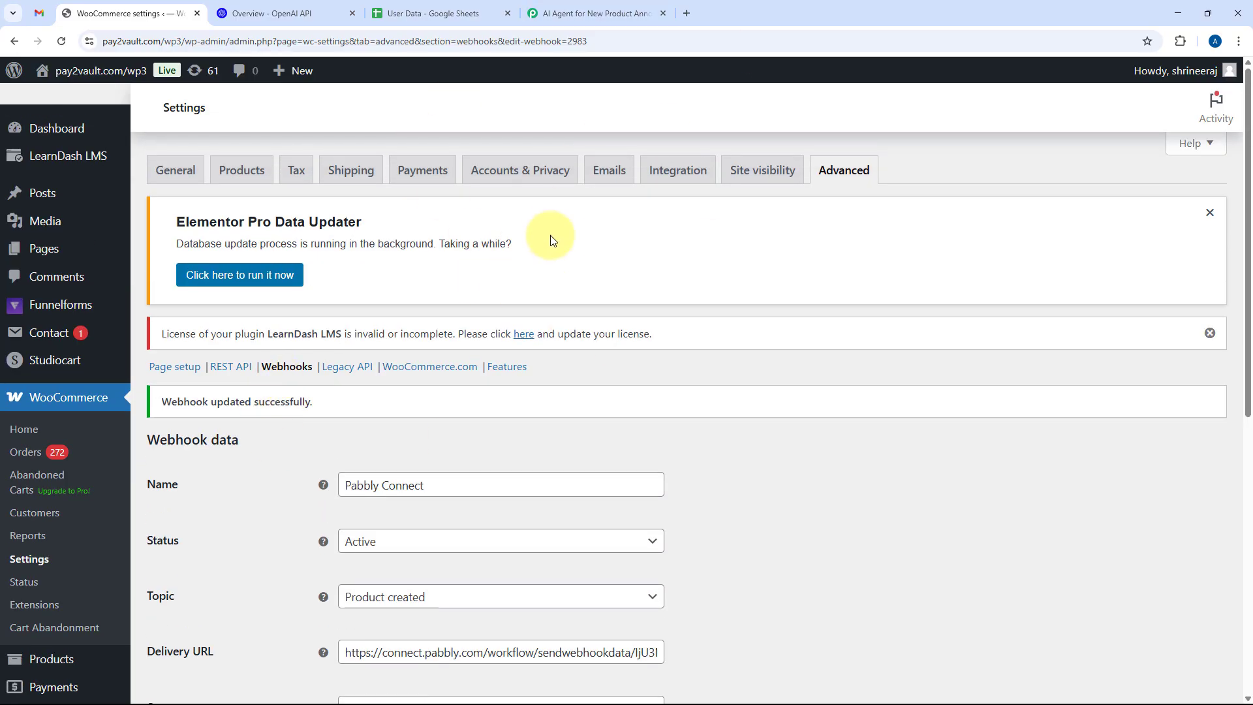
Check the response captured by the WooCommerce trigger in Pabbly Connect, and start re-capturing the webhook response.
click(590, 13)
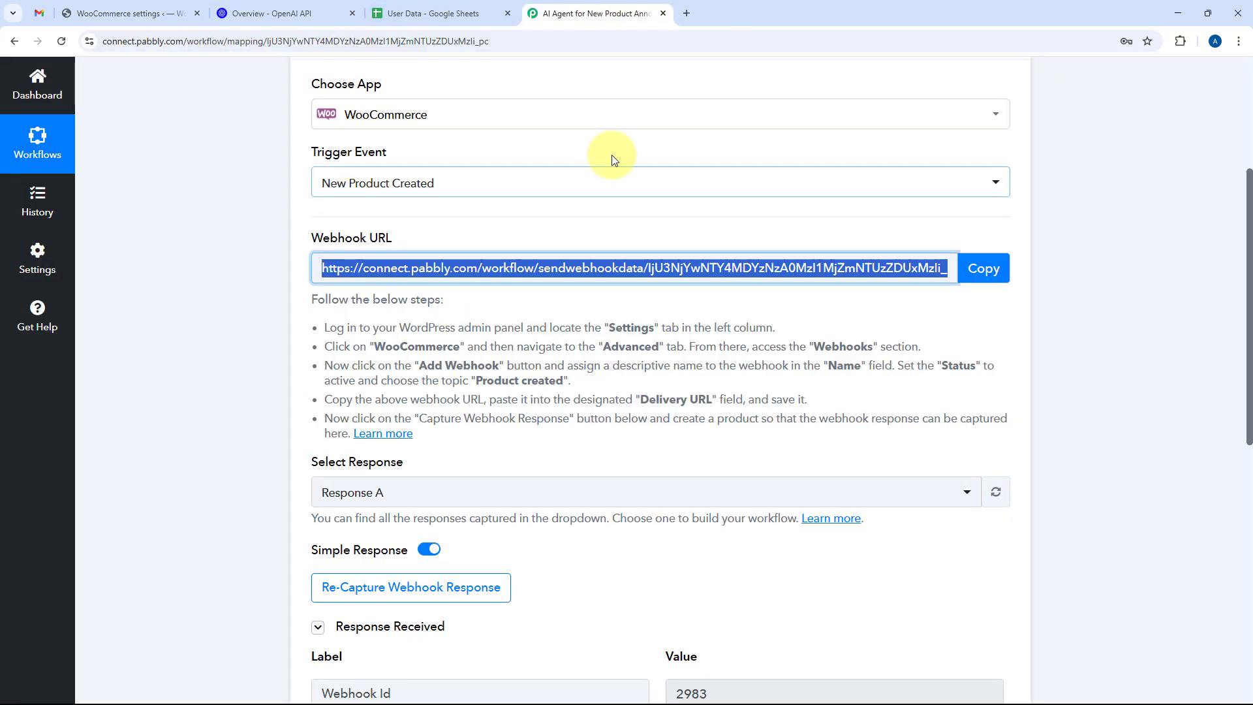
click(655, 234)
scroll(655, 233, down, 4)
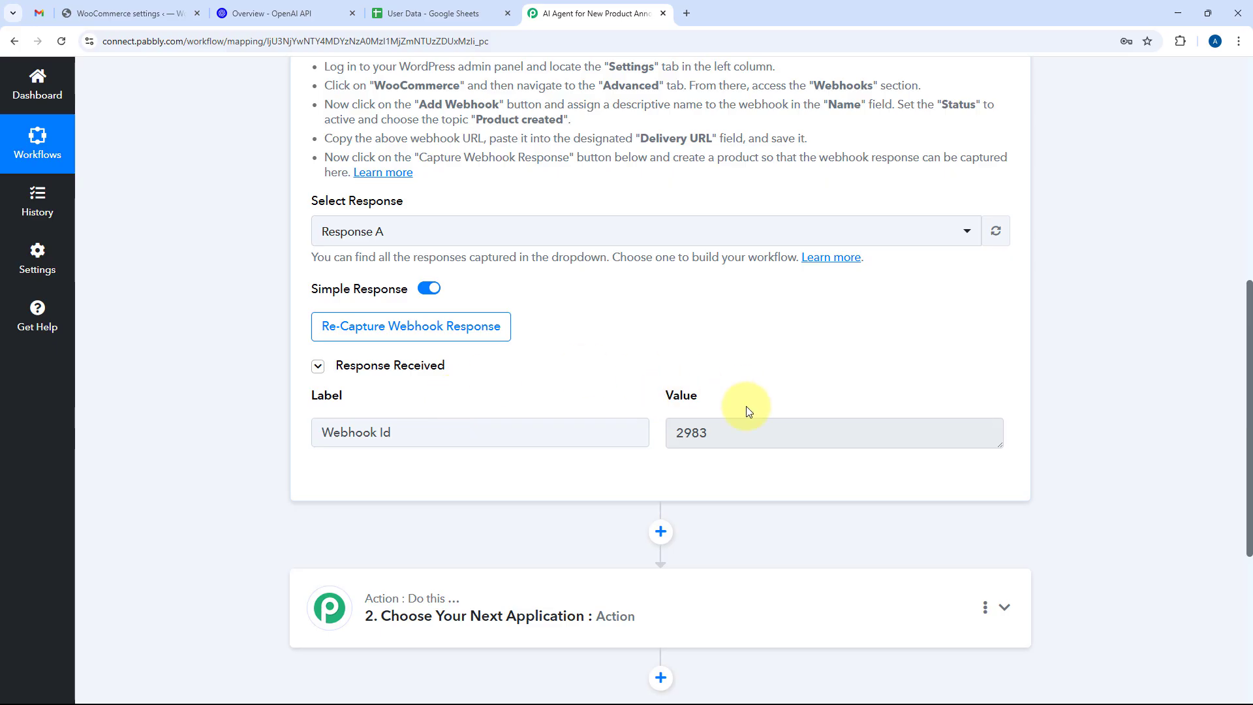
click(182, 7)
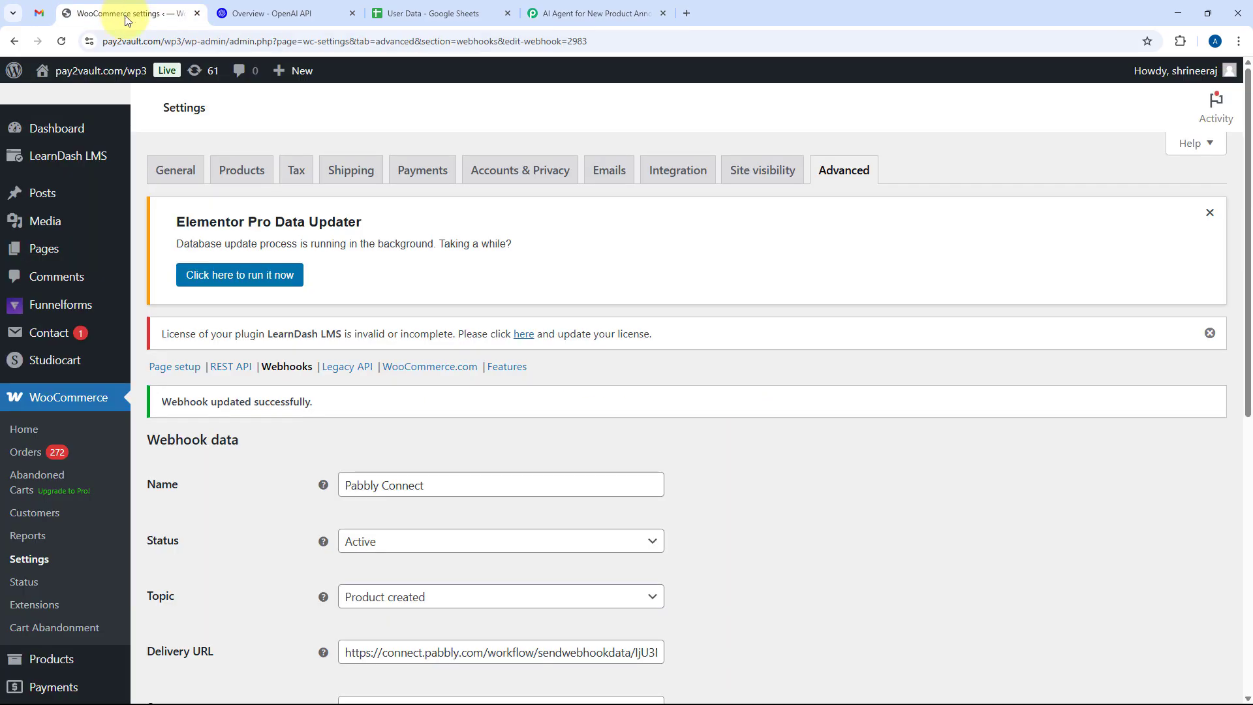
click(581, 13)
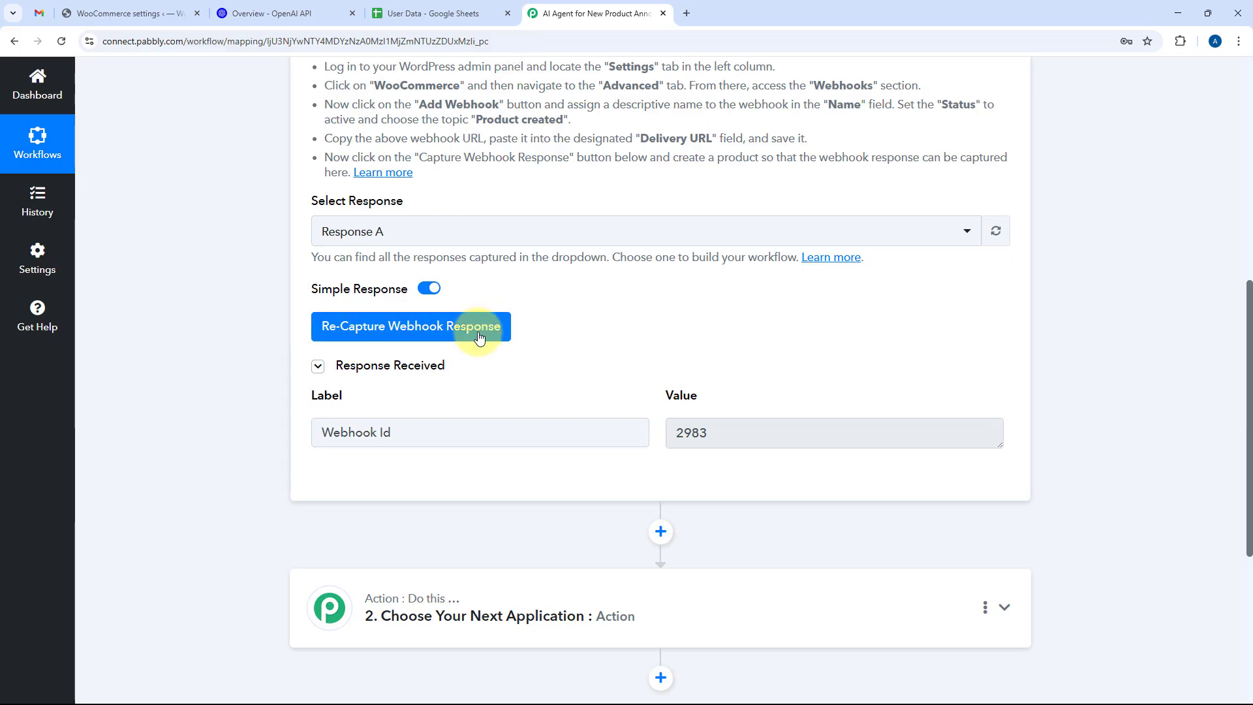
click(386, 330)
click(392, 334)
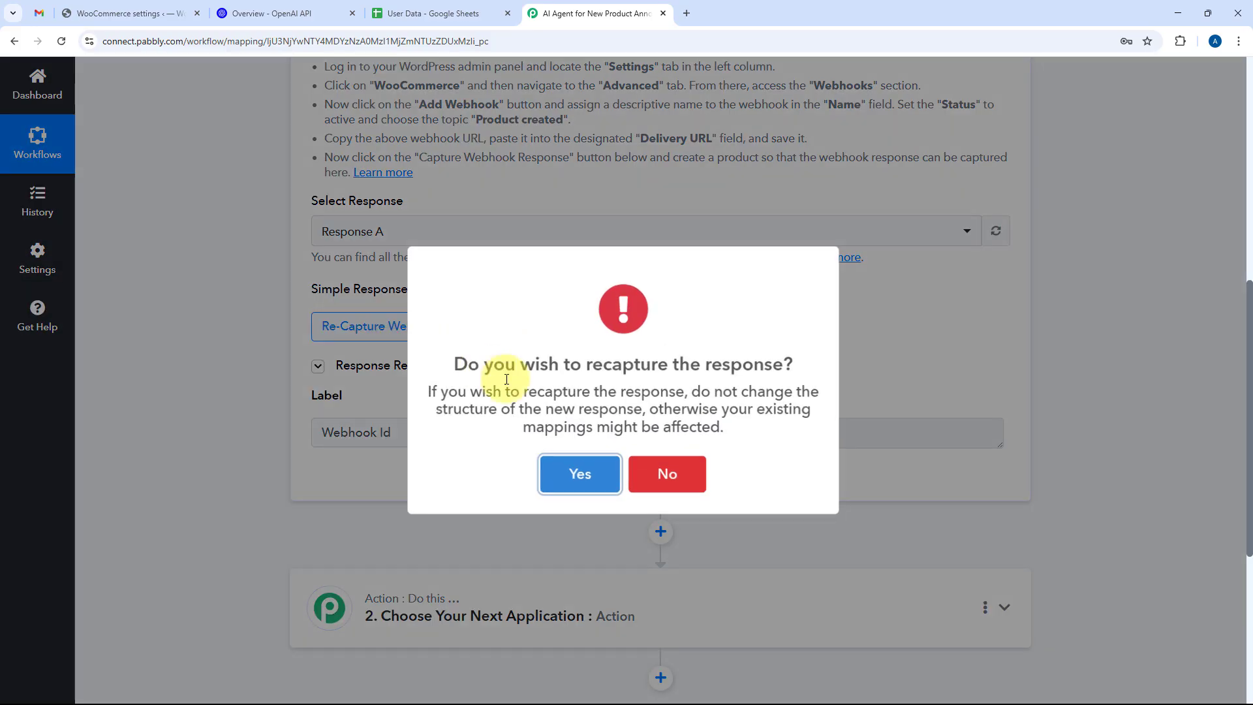
click(575, 470)
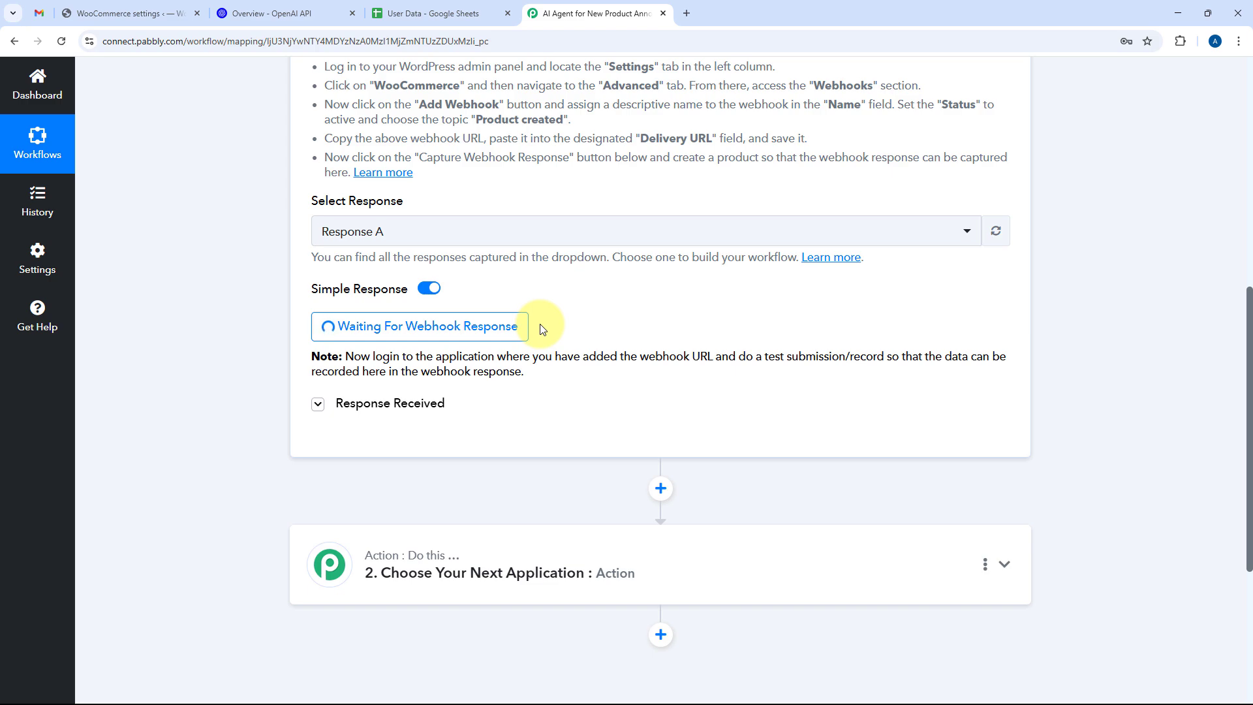
Switch back to the WordPress site and open the form for adding a new product.
click(163, 13)
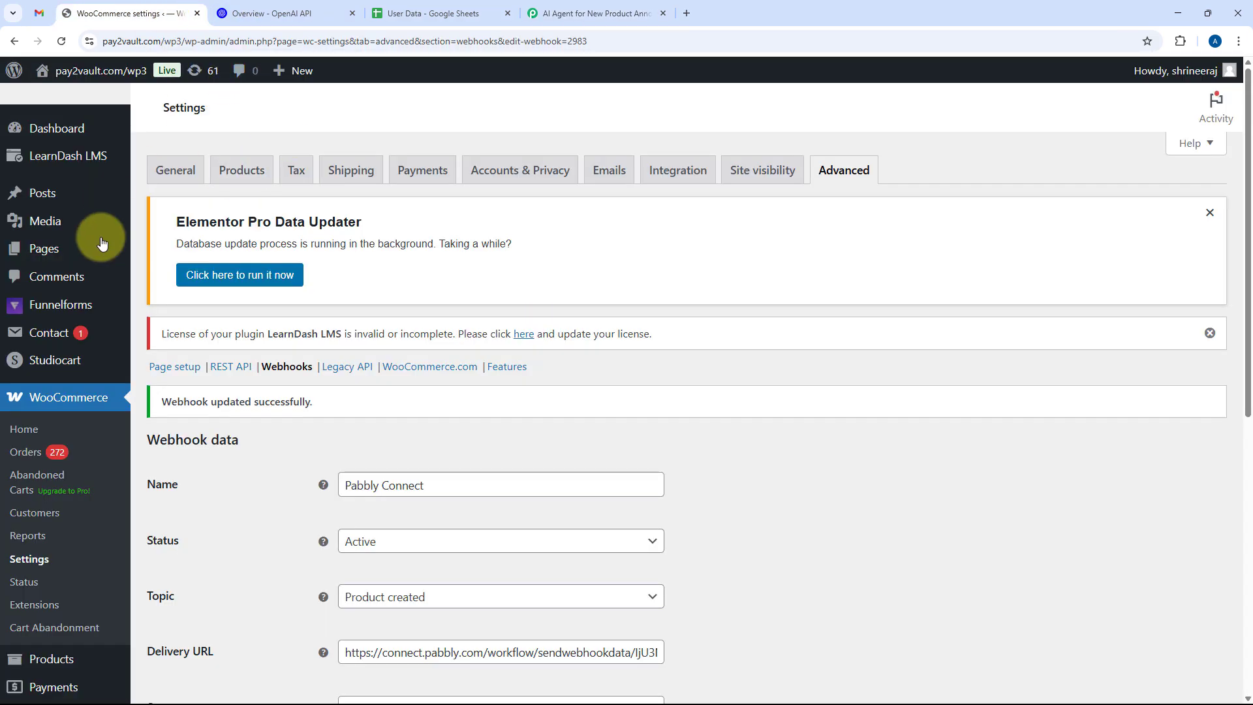
scroll(30, 398, down, 2)
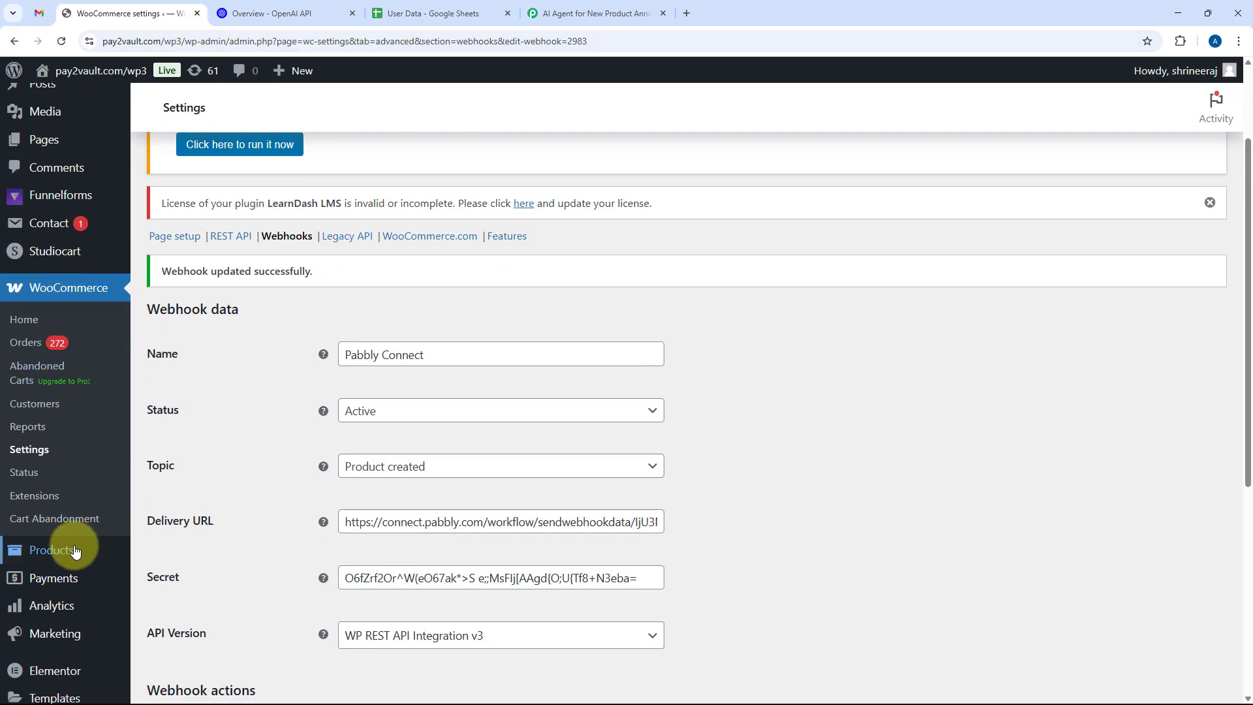
mouse_move(75, 552)
click(225, 514)
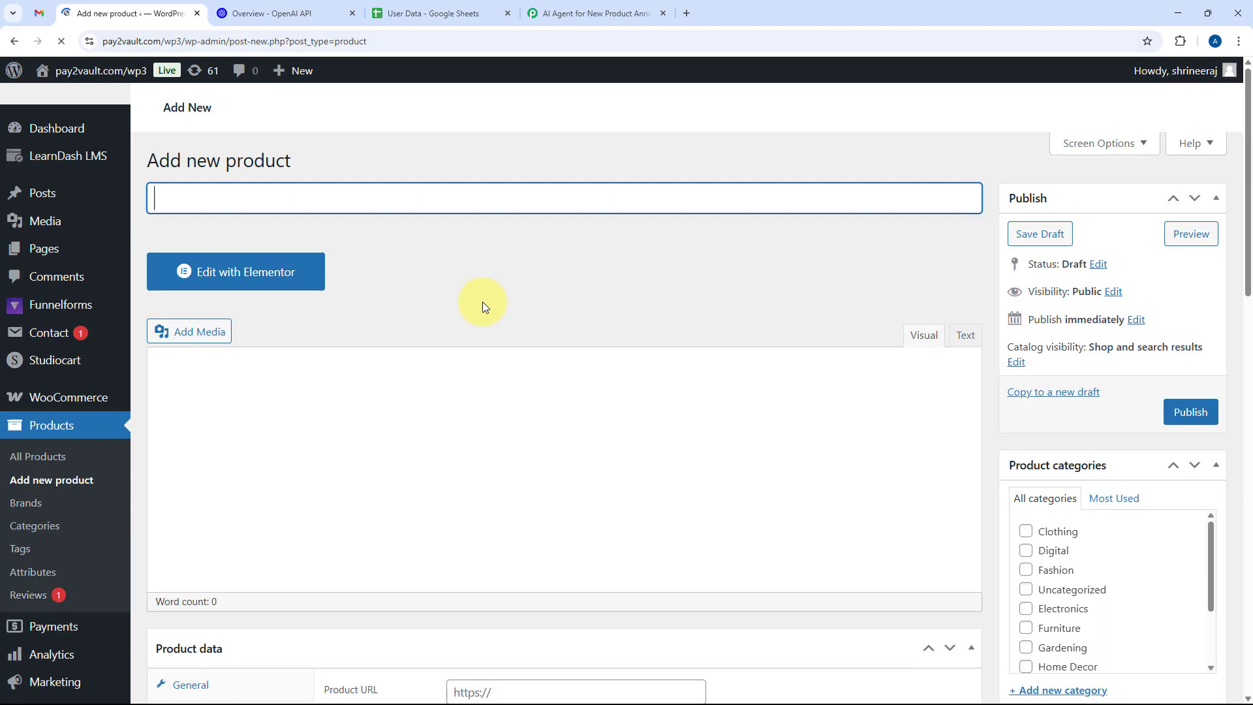
scroll(664, 313, down, 5)
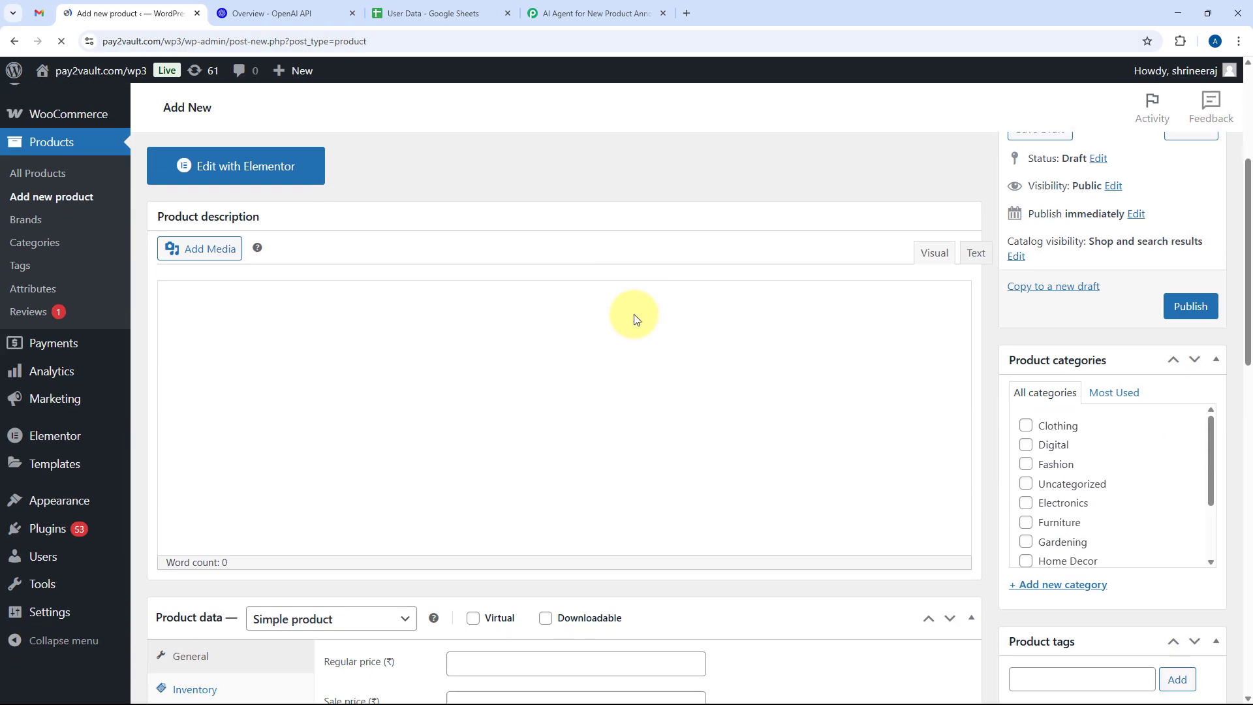
scroll(484, 399, up, 4)
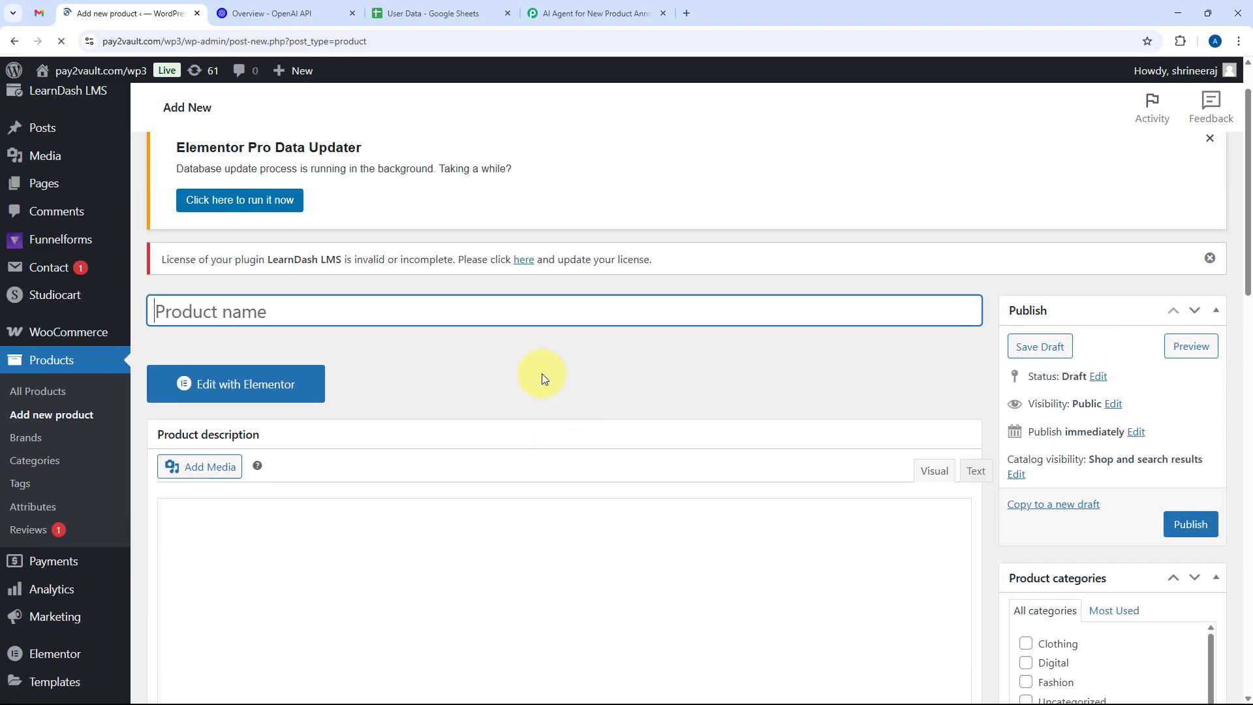
scroll(542, 373, up, 1)
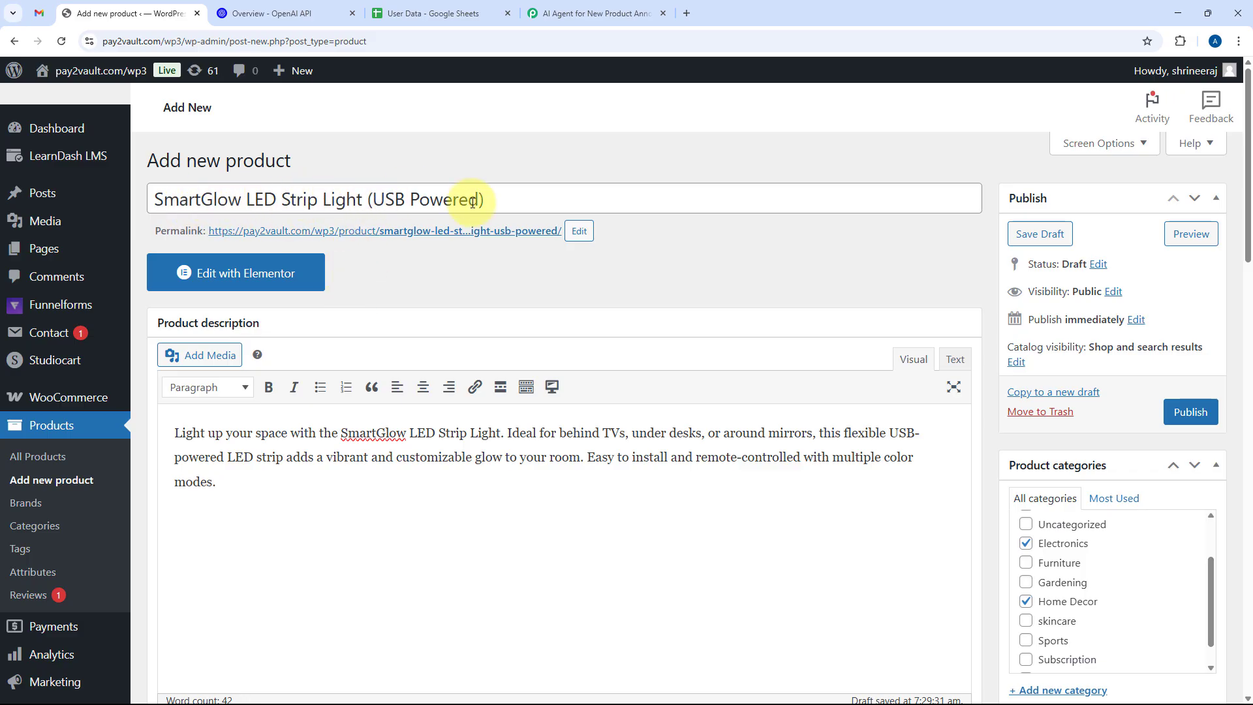
Review the SmartGlow LED Strip Light product's description, prices, short description, tags and image, and publish the product.
scroll(608, 218, down, 3)
scroll(559, 274, down, 3)
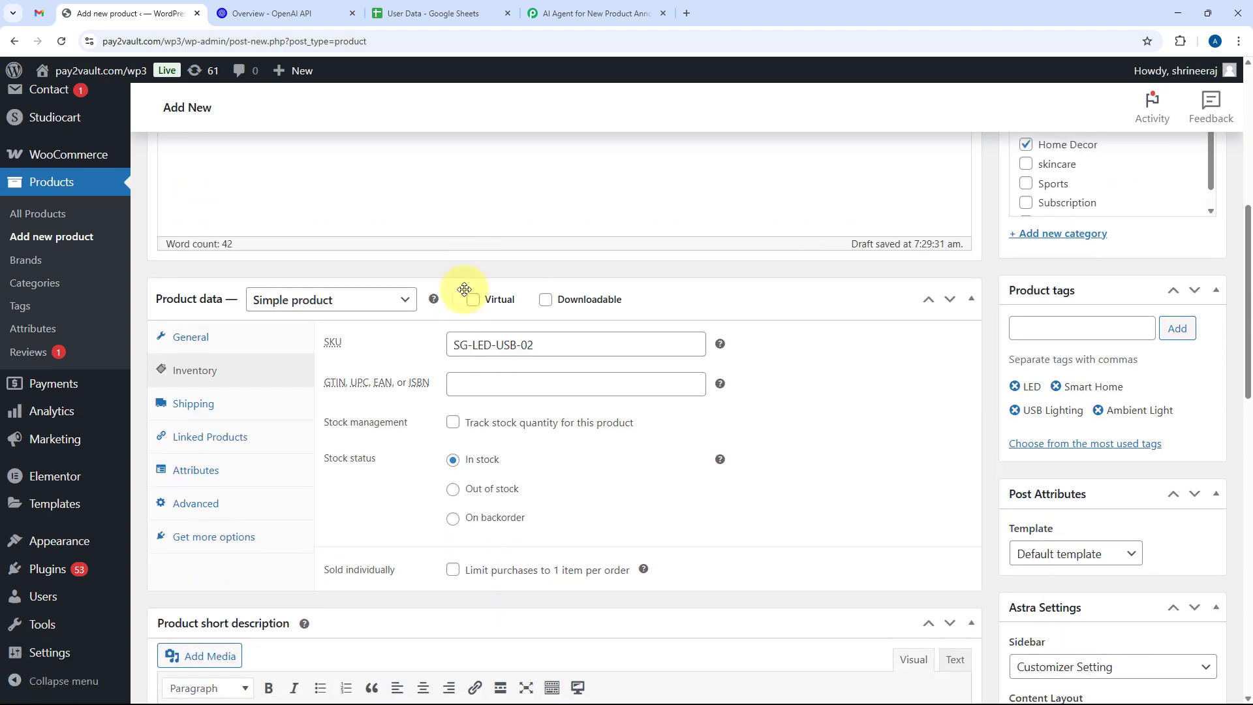
click(190, 337)
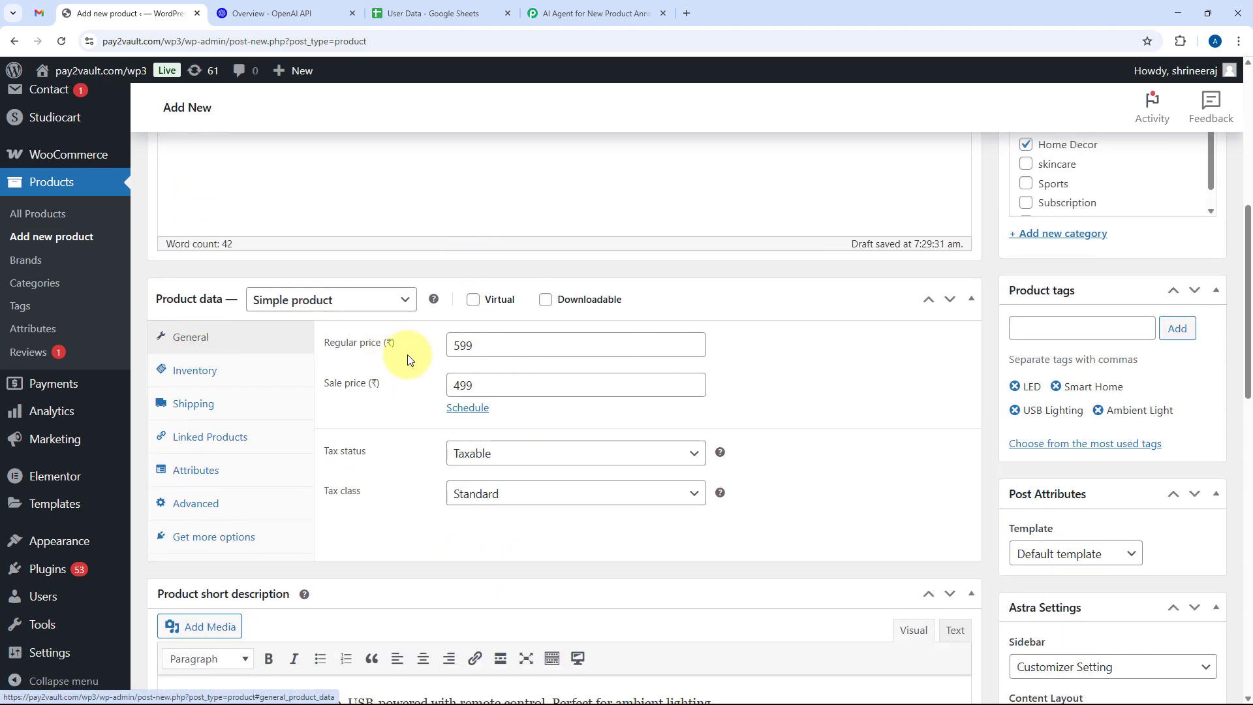
scroll(433, 391, down, 4)
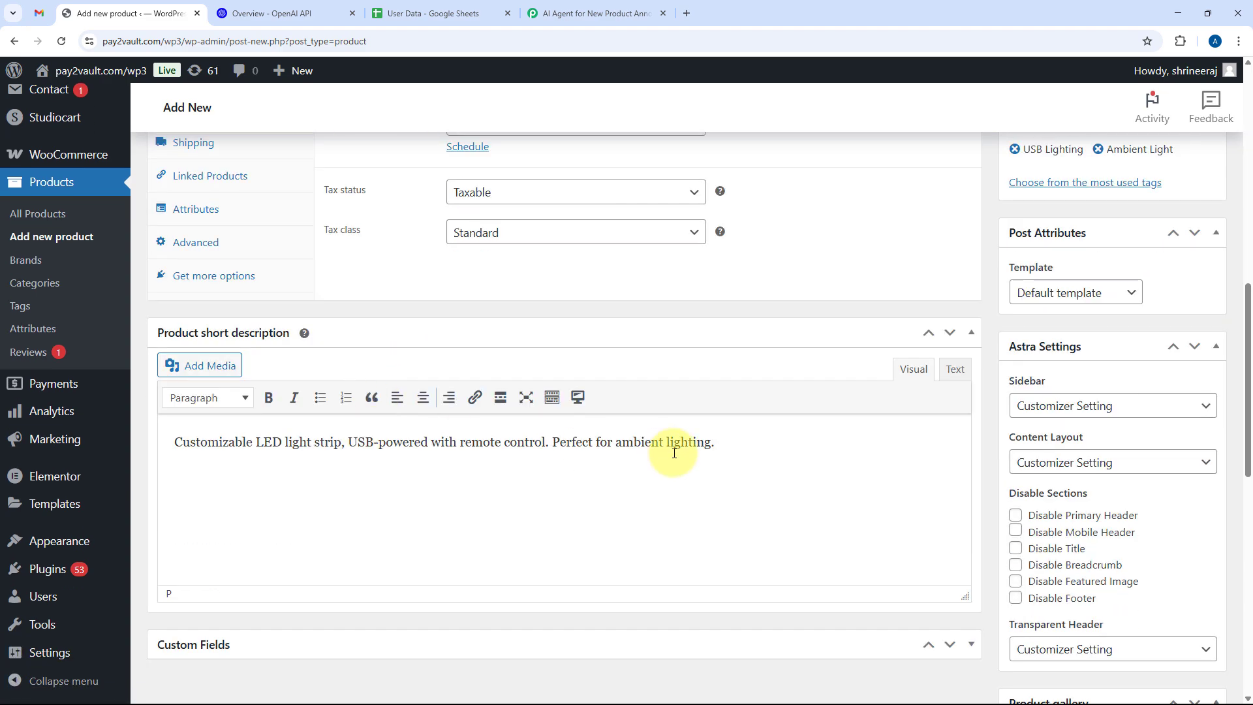
scroll(927, 496, down, 5)
scroll(979, 535, down, 2)
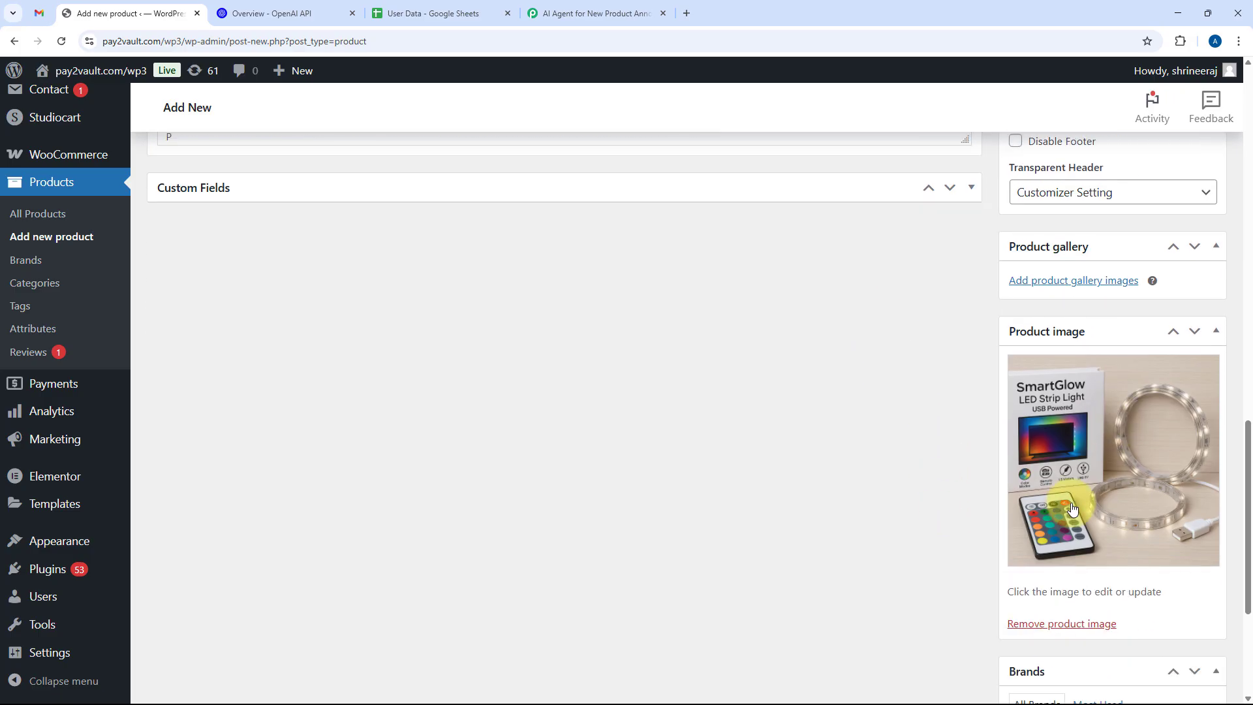
scroll(1099, 507, up, 8)
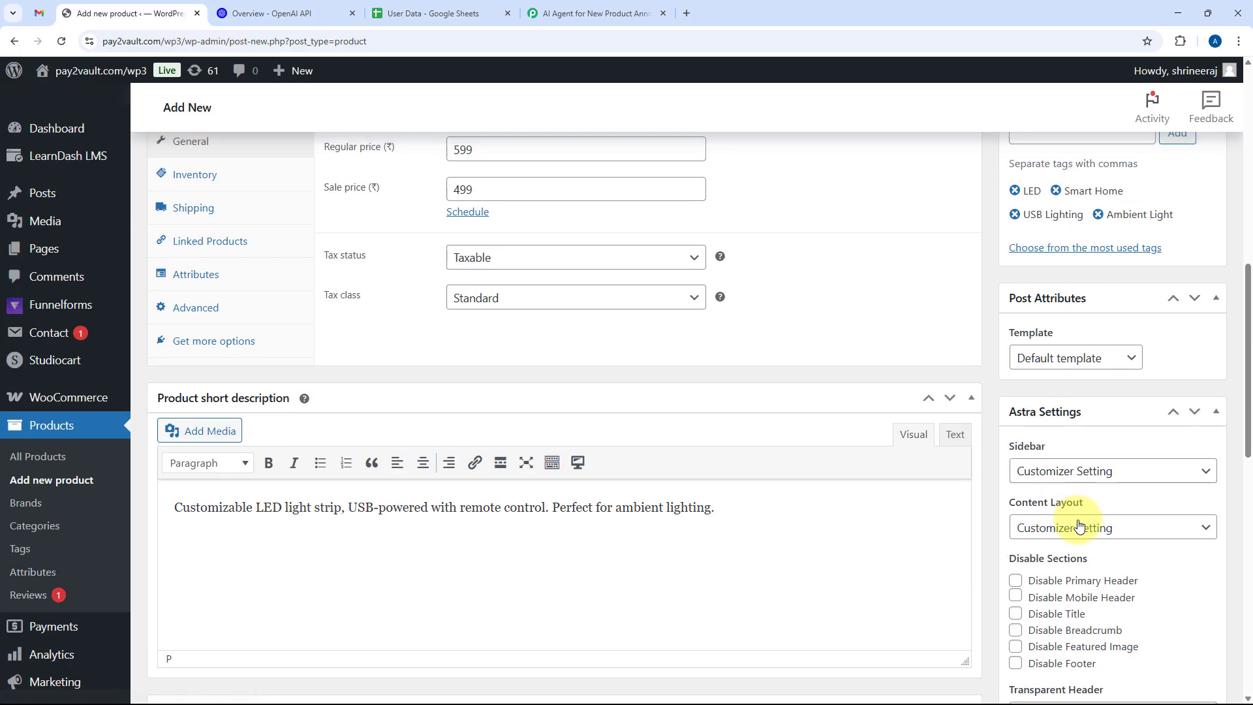
scroll(1024, 400, up, 3)
scroll(1004, 409, up, 7)
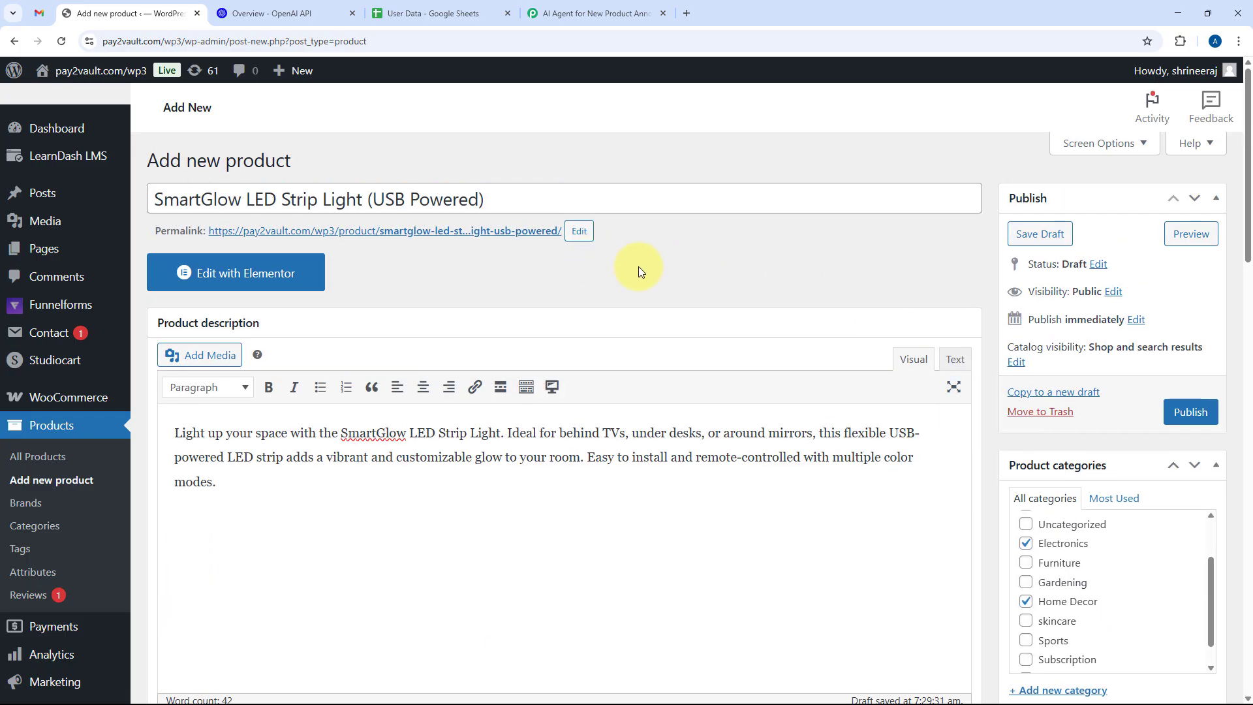
click(1204, 417)
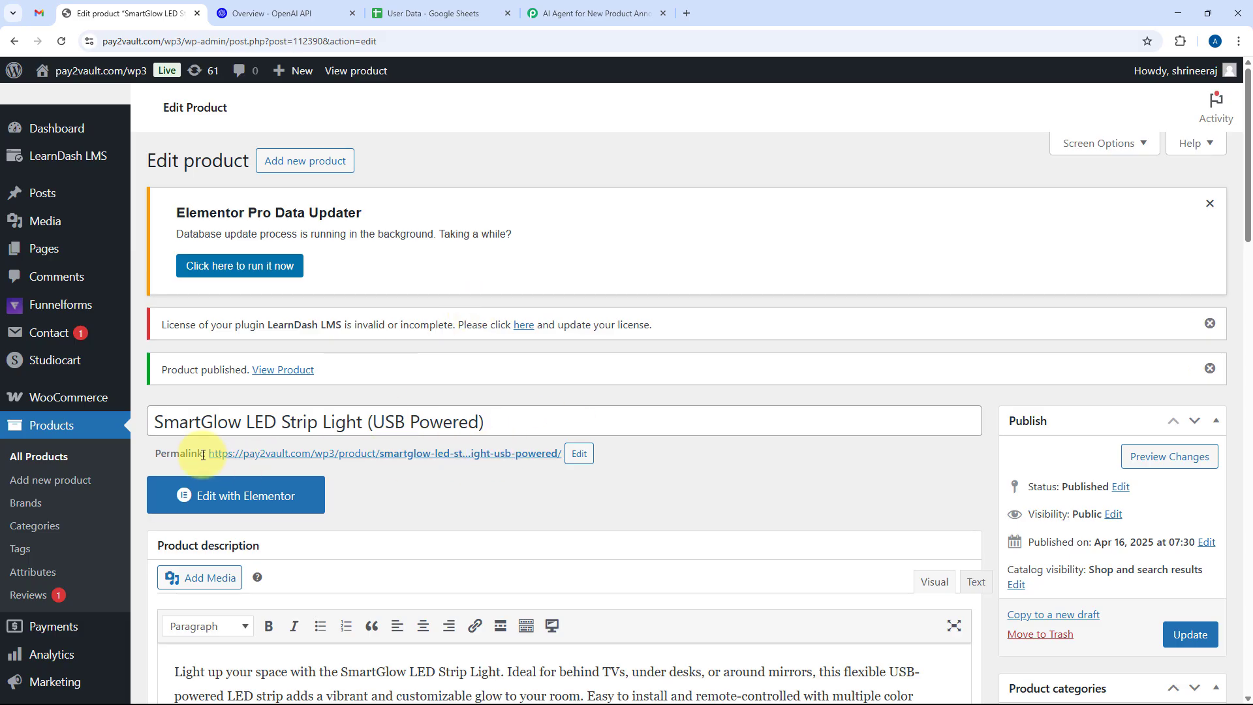
View the published product's page on the store through its permalink, and return to the product editor.
click(522, 453)
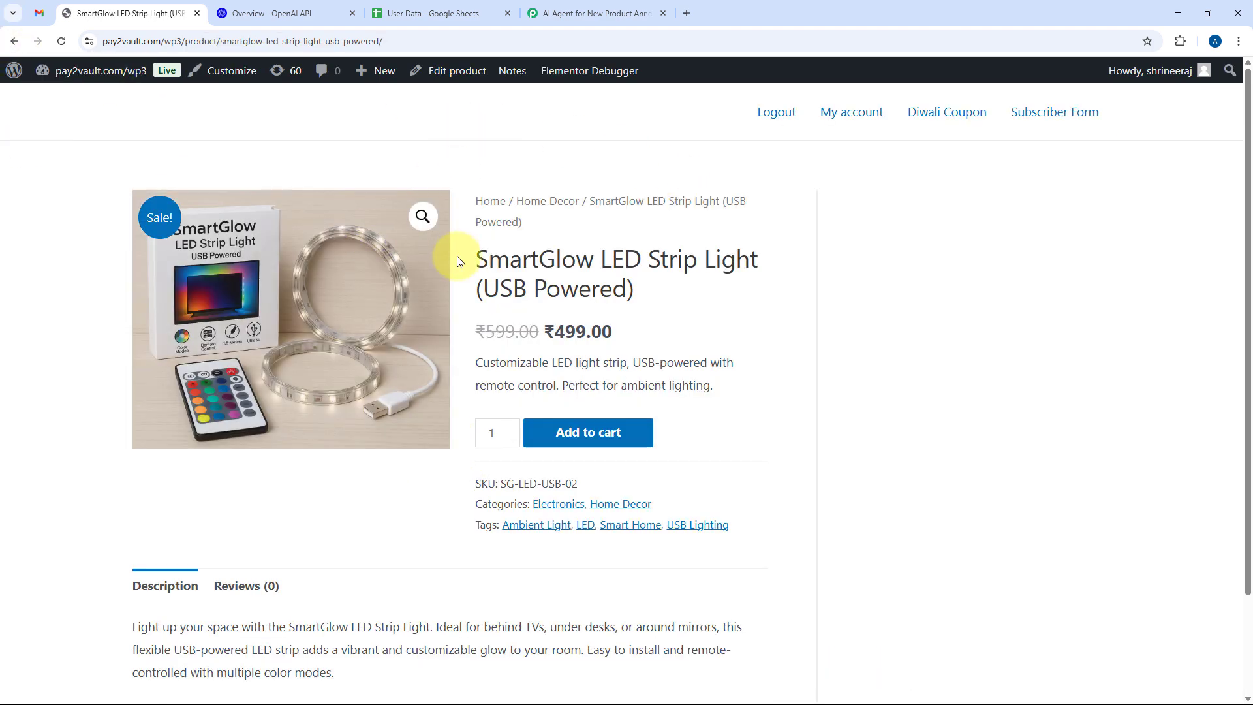
scroll(458, 274, down, 5)
scroll(458, 279, up, 5)
scroll(459, 281, down, 1)
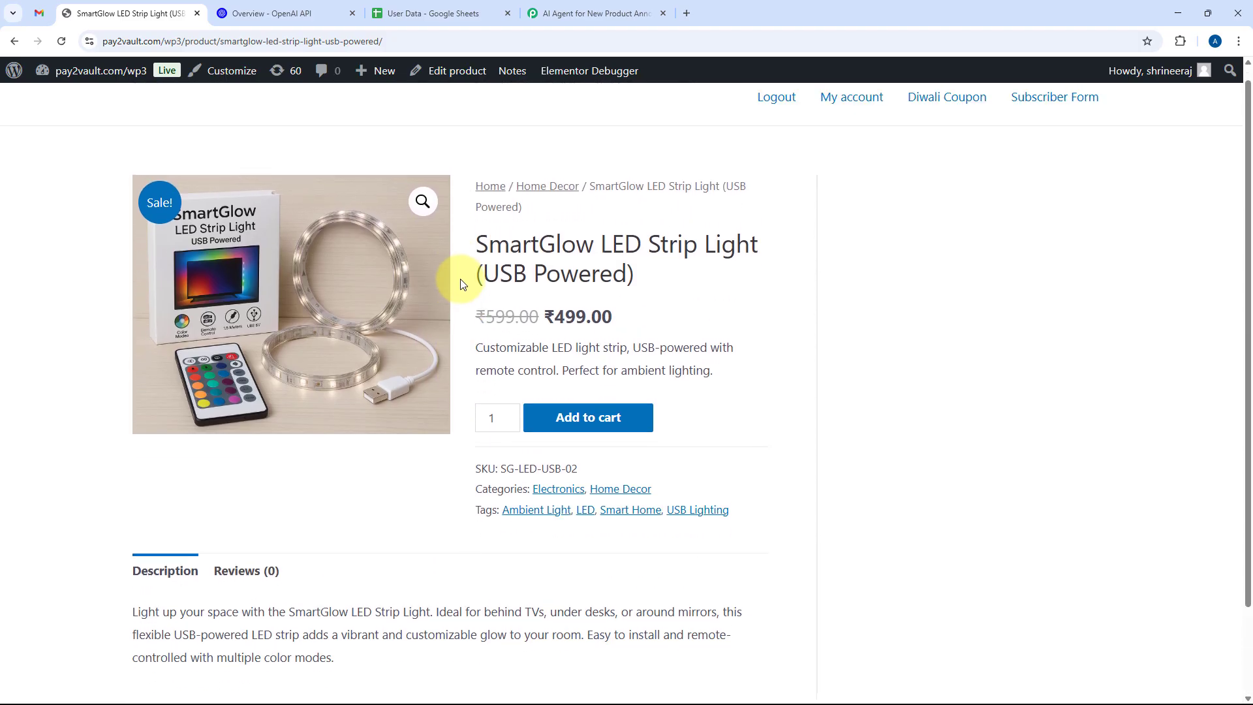
scroll(460, 284, up, 1)
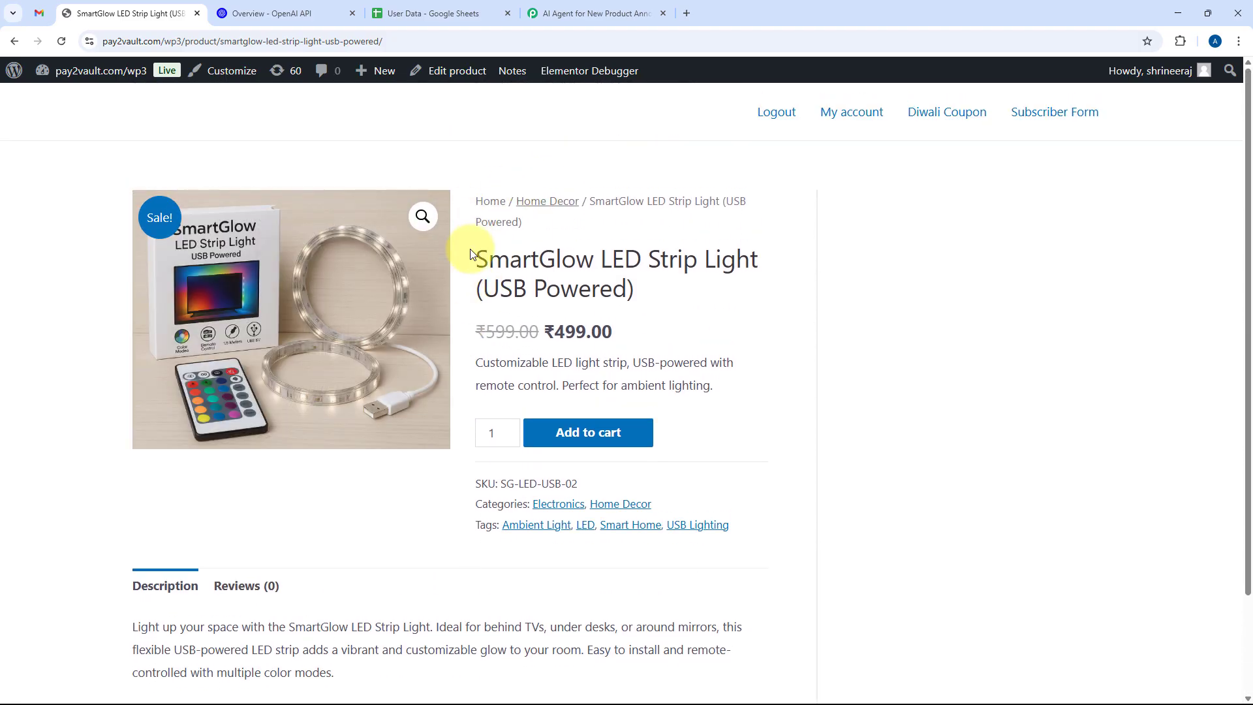
click(14, 41)
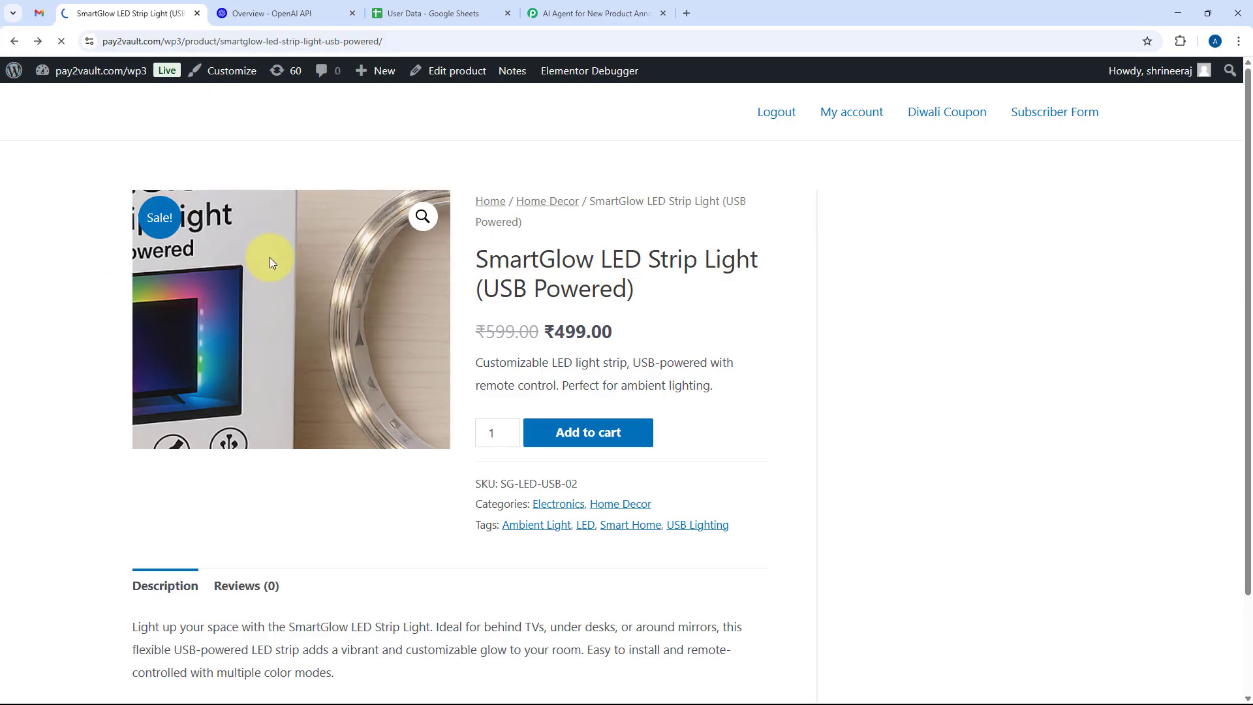
Switch to Pabbly Connect and check the webhook response captured by the WooCommerce trigger against the new product.
click(568, 8)
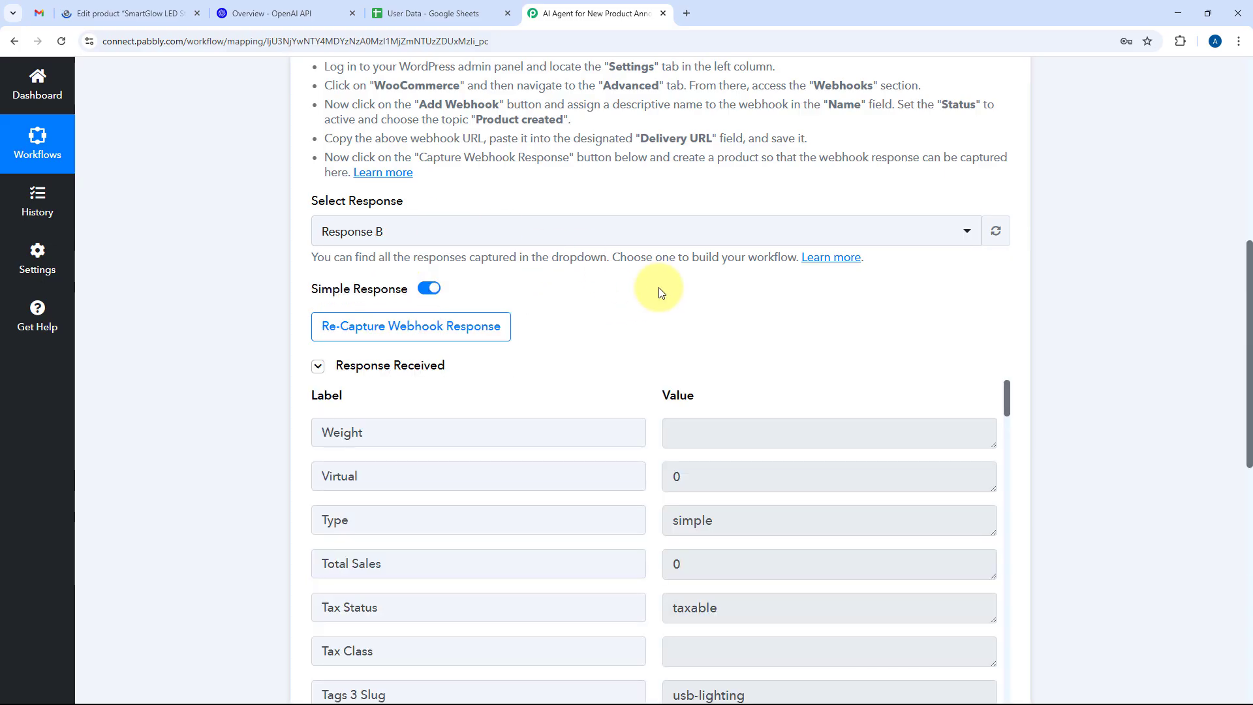
scroll(659, 293, down, 3)
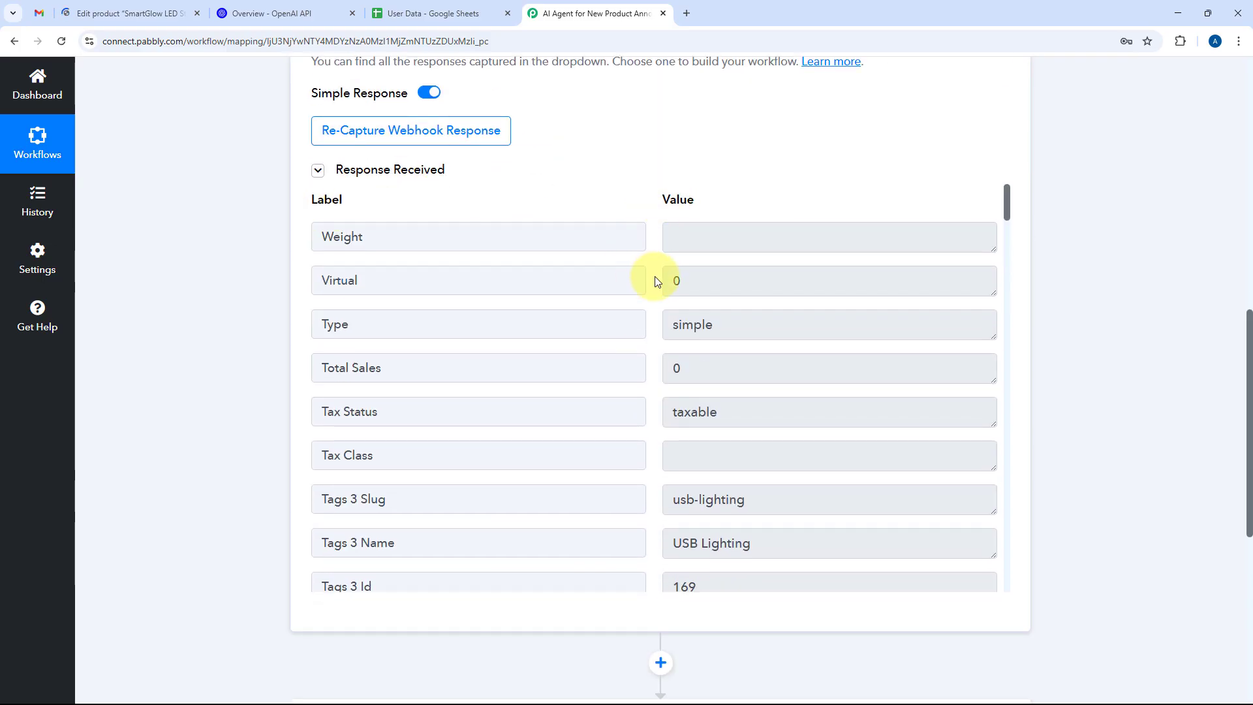
scroll(657, 282, down, 1)
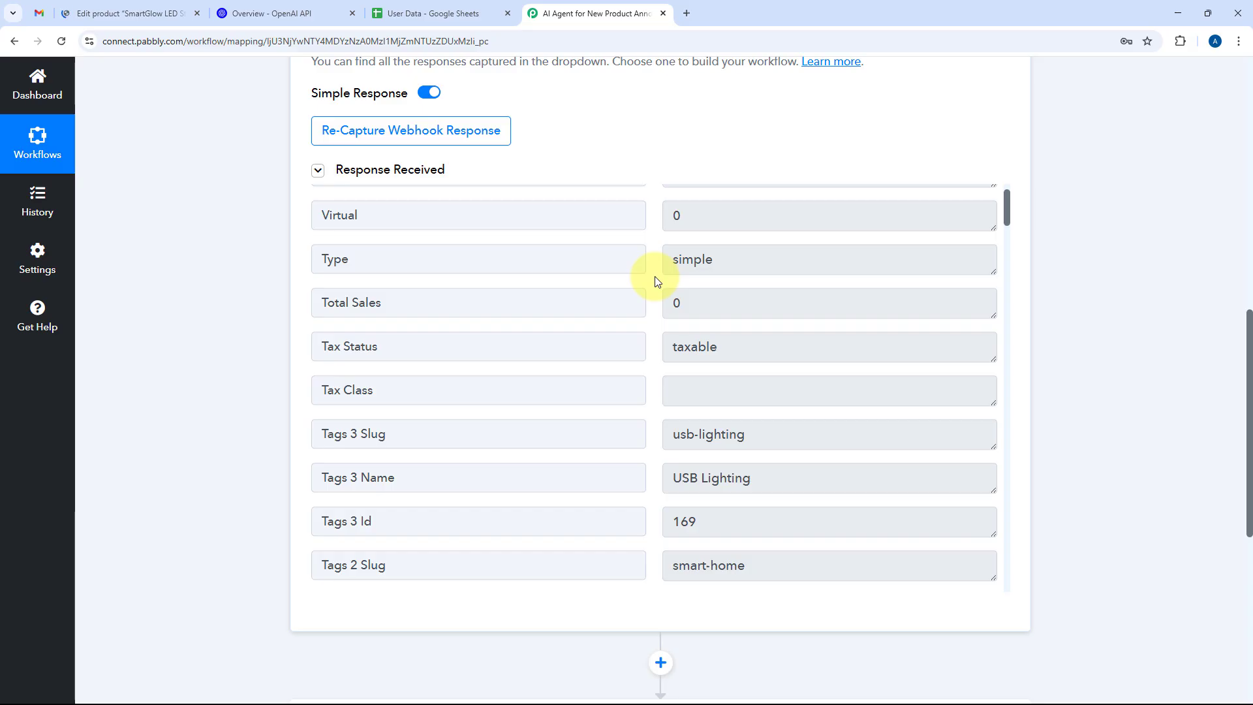
scroll(657, 282, up, 2)
click(159, 10)
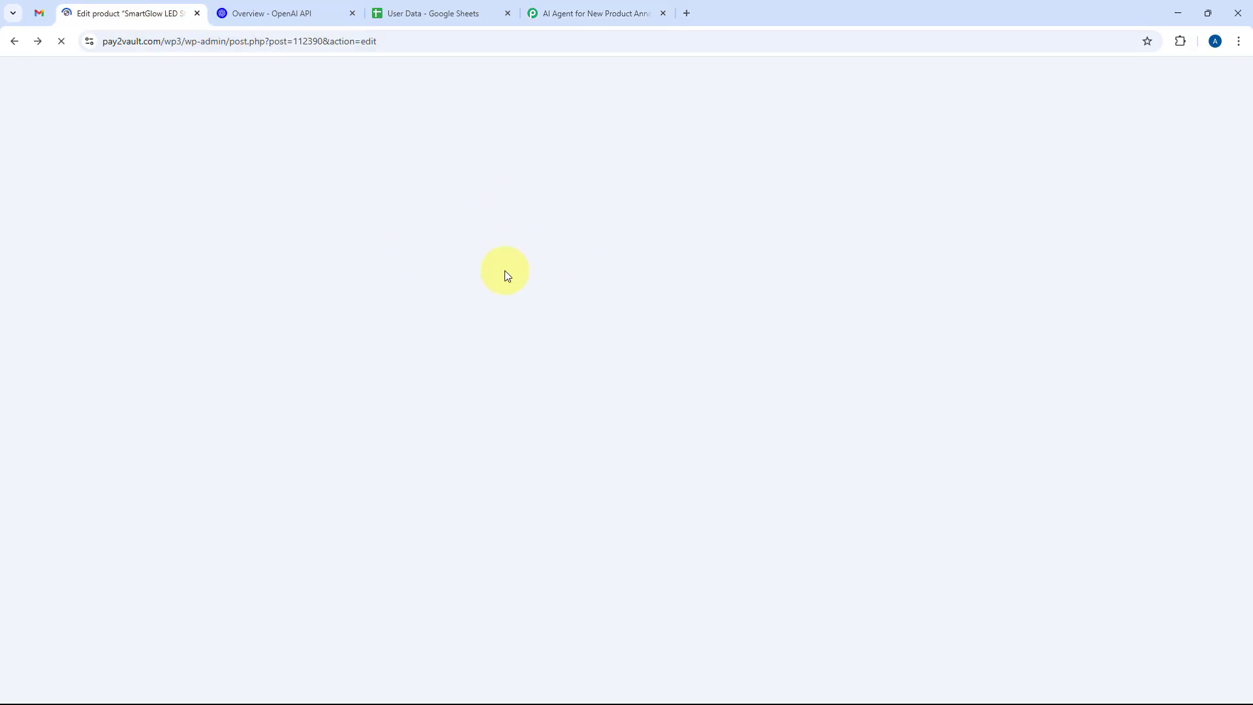
click(583, 8)
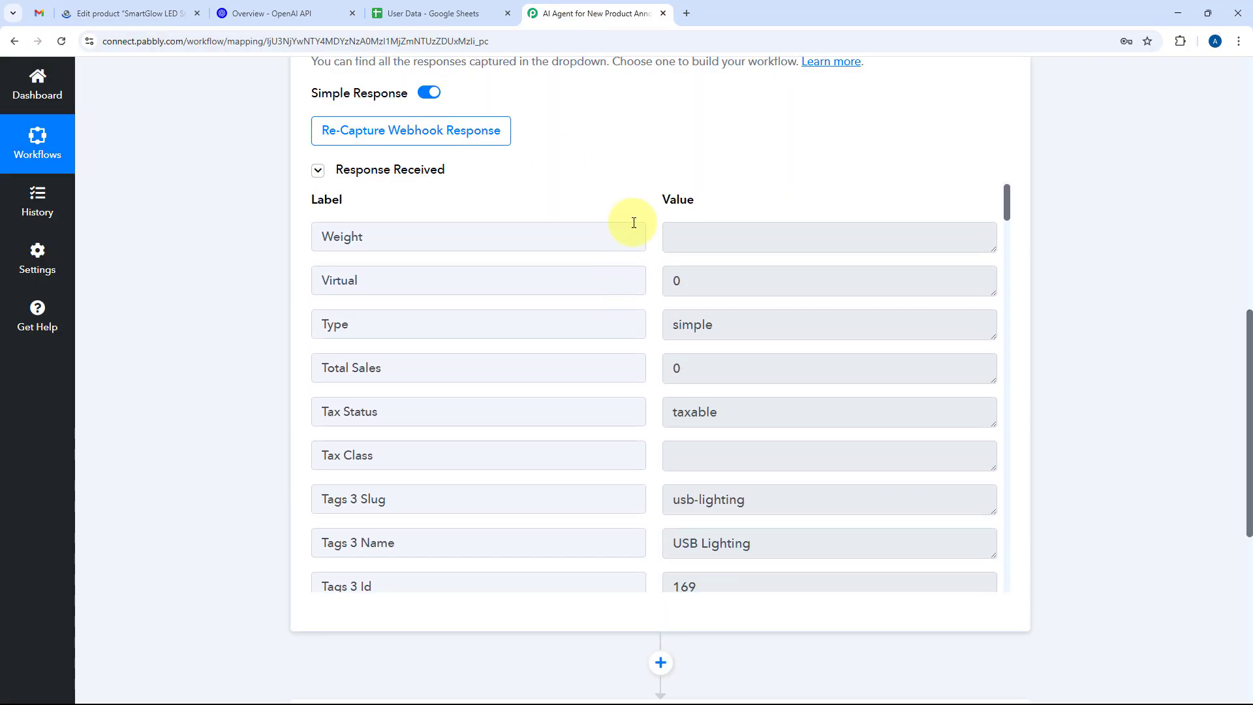
Examine the product tag names in the captured webhook response.
scroll(653, 235, down, 1)
scroll(660, 247, down, 4)
drag(769, 220, 644, 209)
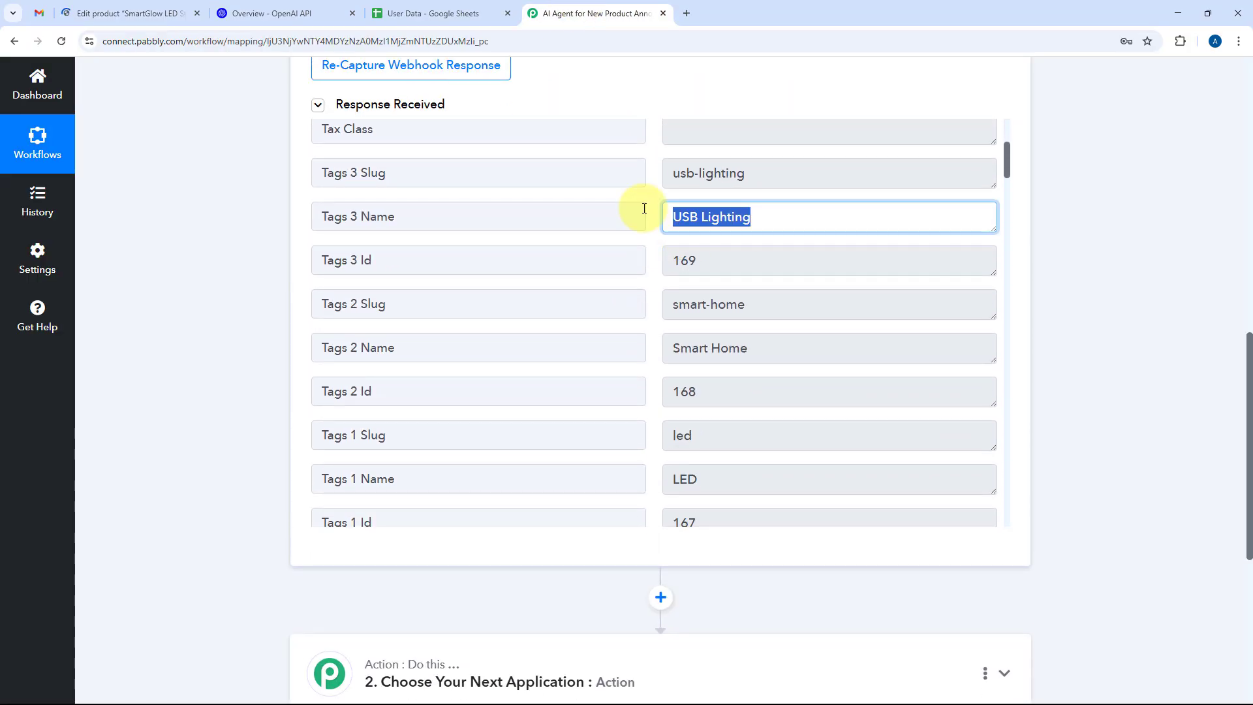
drag(771, 356, 644, 321)
scroll(633, 268, down, 3)
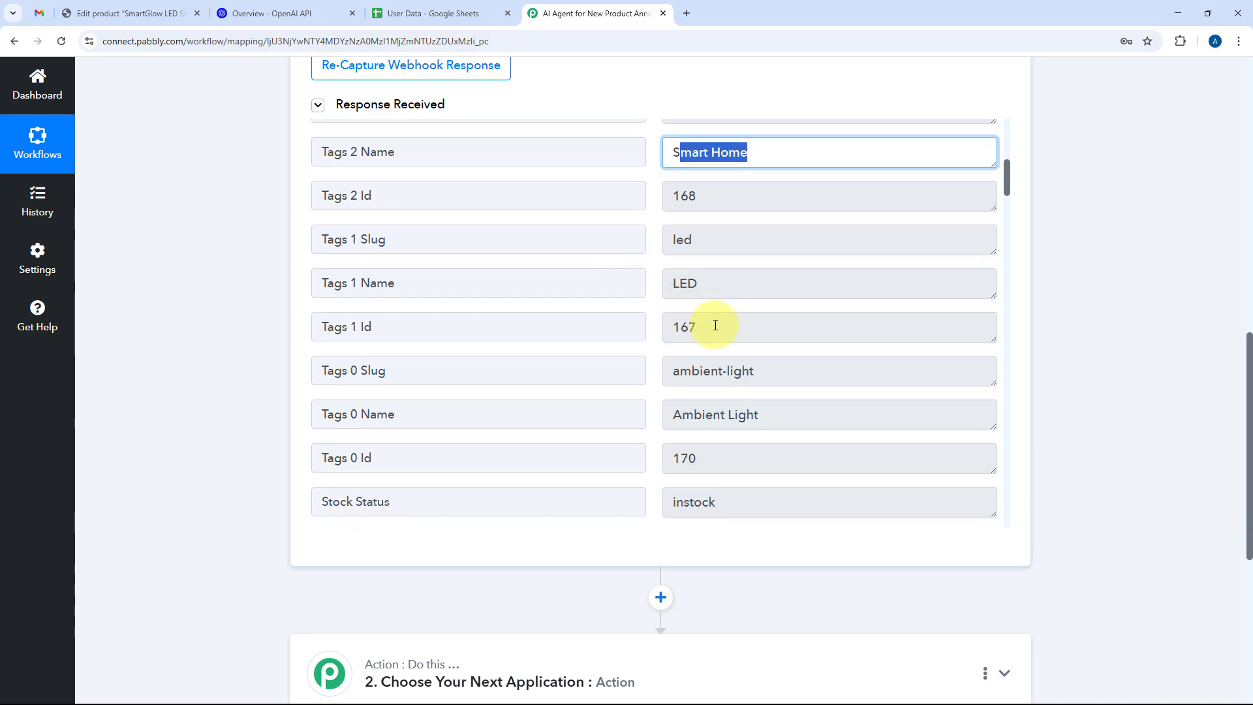
drag(737, 291, 515, 272)
scroll(792, 277, down, 2)
drag(791, 280, 528, 288)
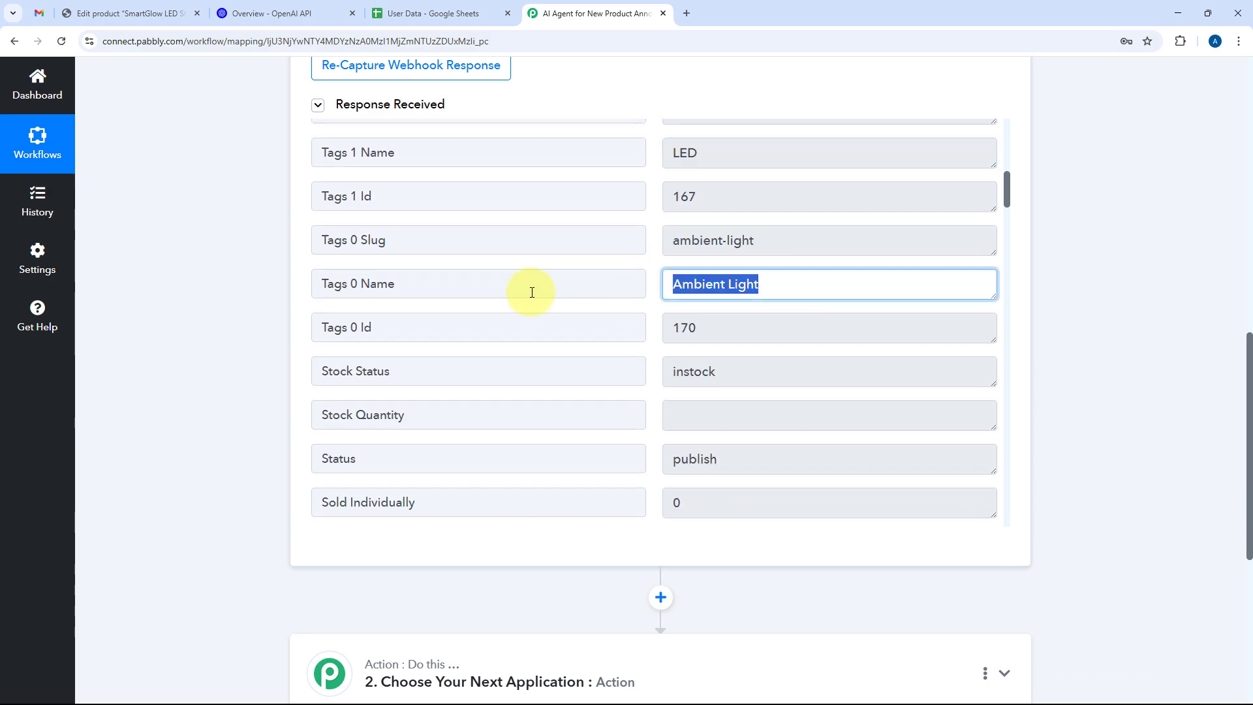
Examine the product's status, slug, SKU and full short description in the captured response.
scroll(614, 292, down, 2)
scroll(509, 274, up, 1)
double_click(419, 271)
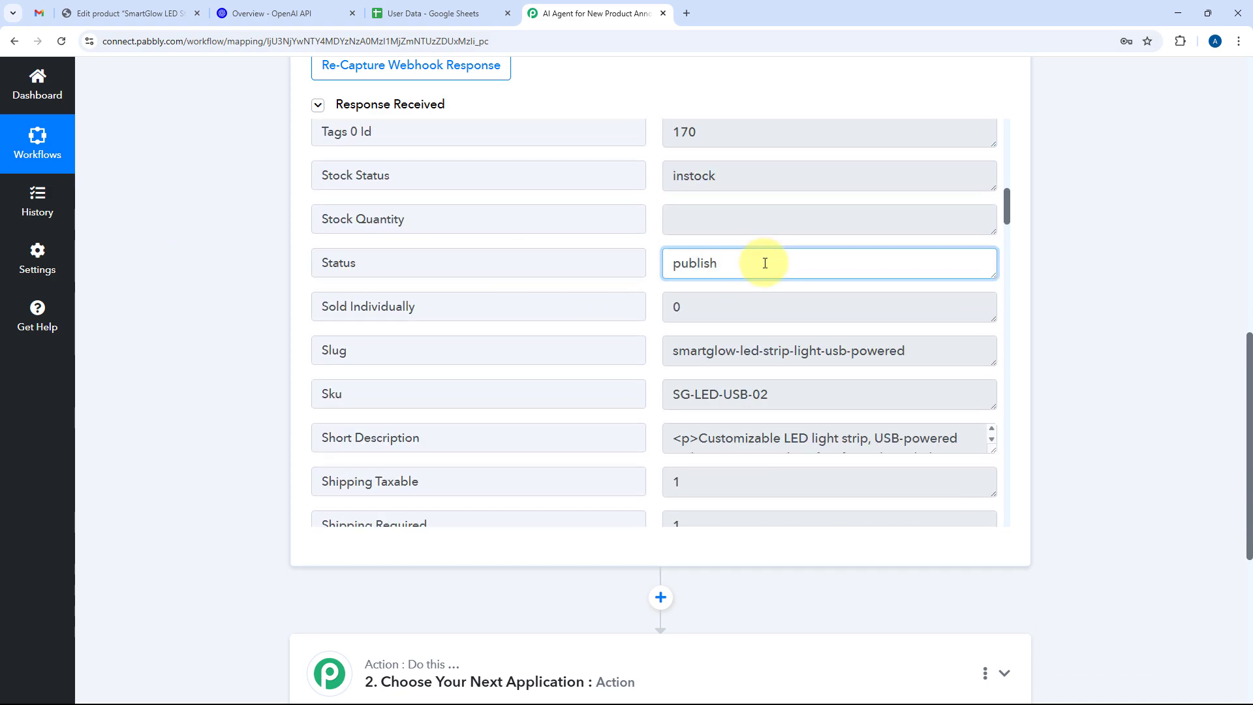
drag(764, 260, 620, 264)
click(656, 270)
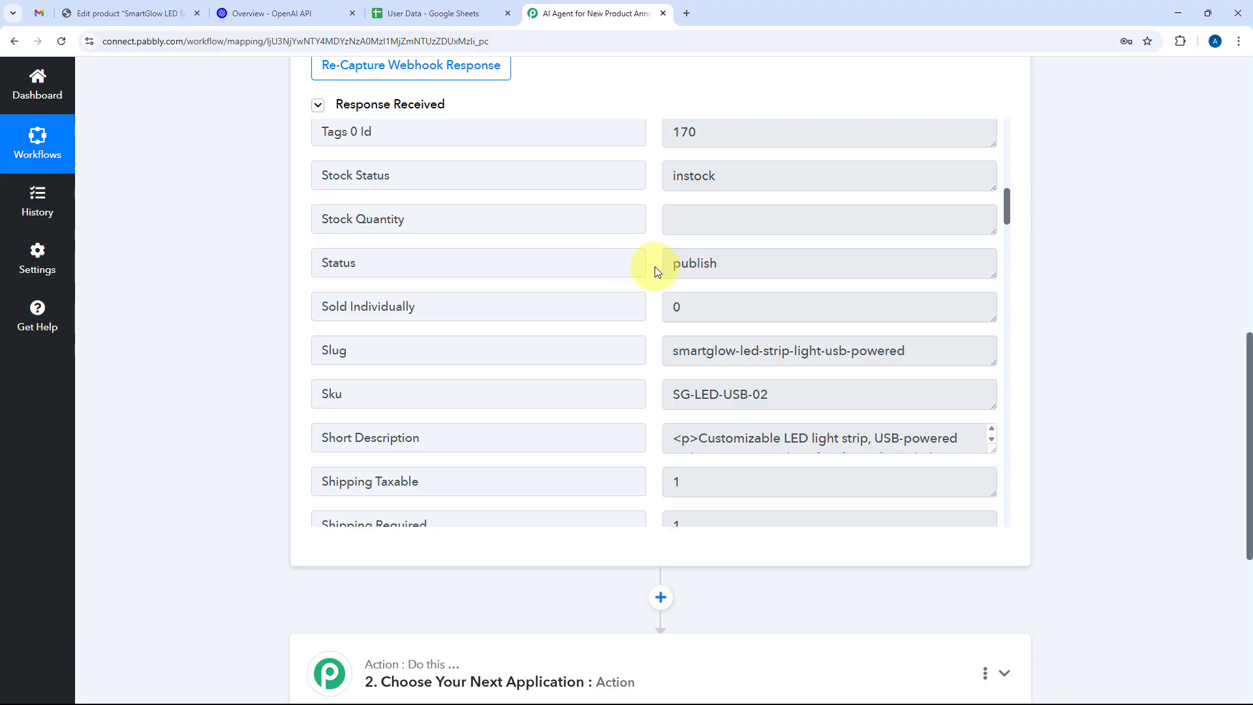
scroll(652, 268, down, 1)
drag(911, 285, 656, 314)
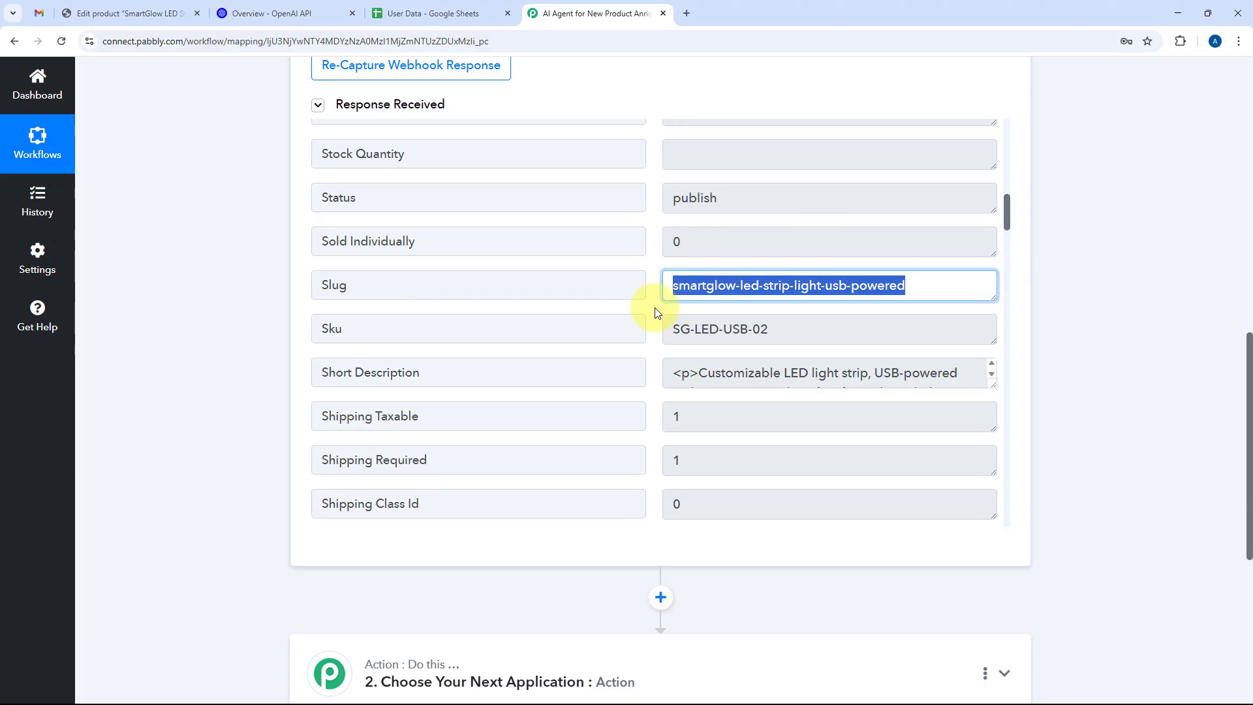
drag(753, 330, 591, 332)
scroll(520, 289, down, 2)
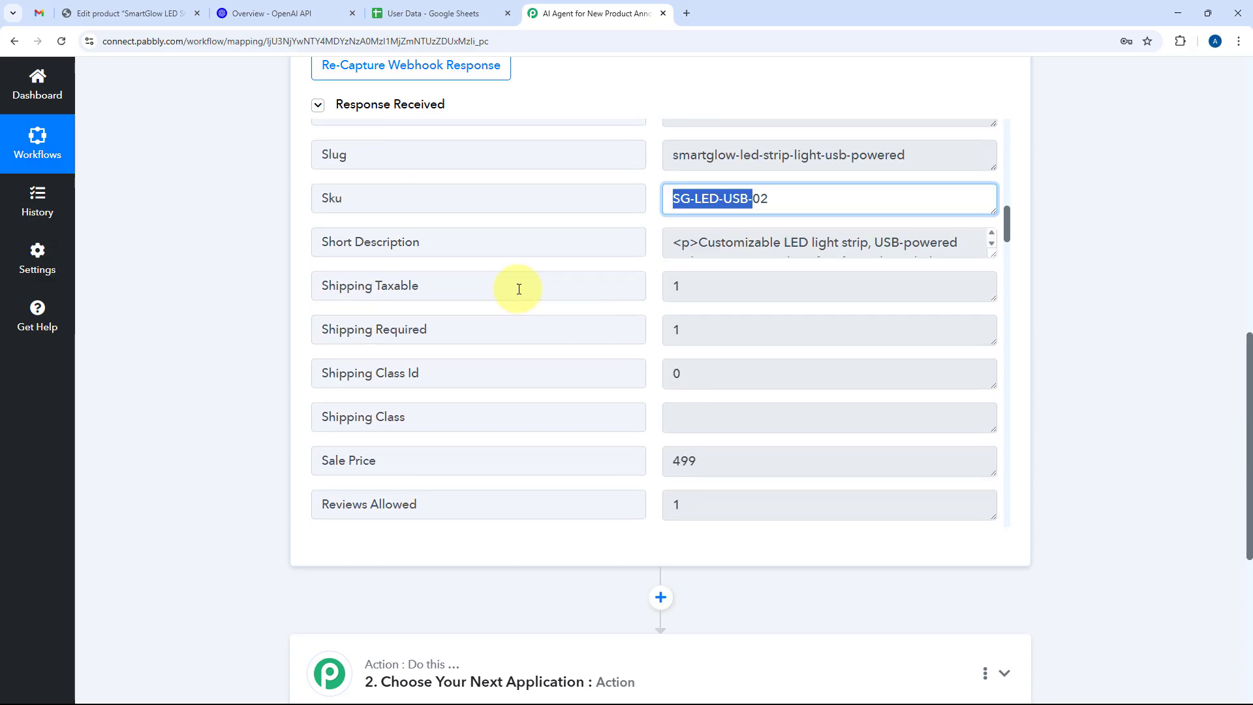
drag(992, 252, 992, 326)
click(800, 282)
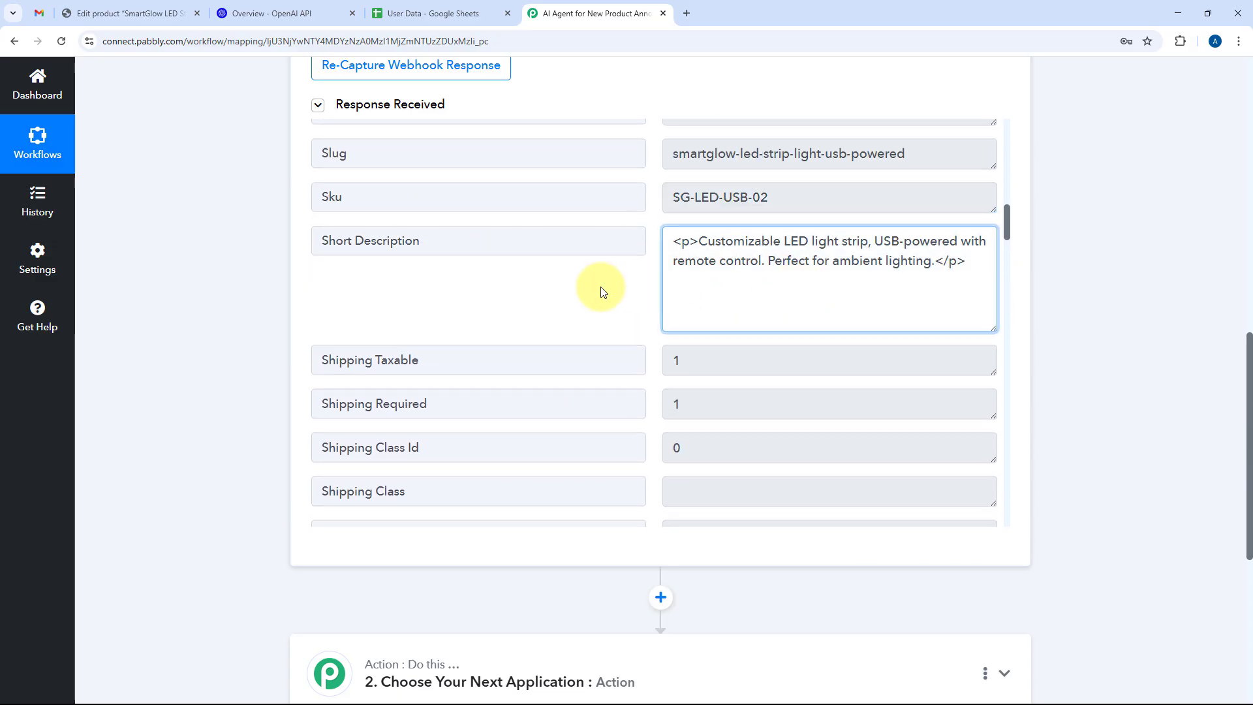
Examine the sale price, regular price, full permalink and product name in the captured response.
scroll(635, 271, down, 4)
click(729, 263)
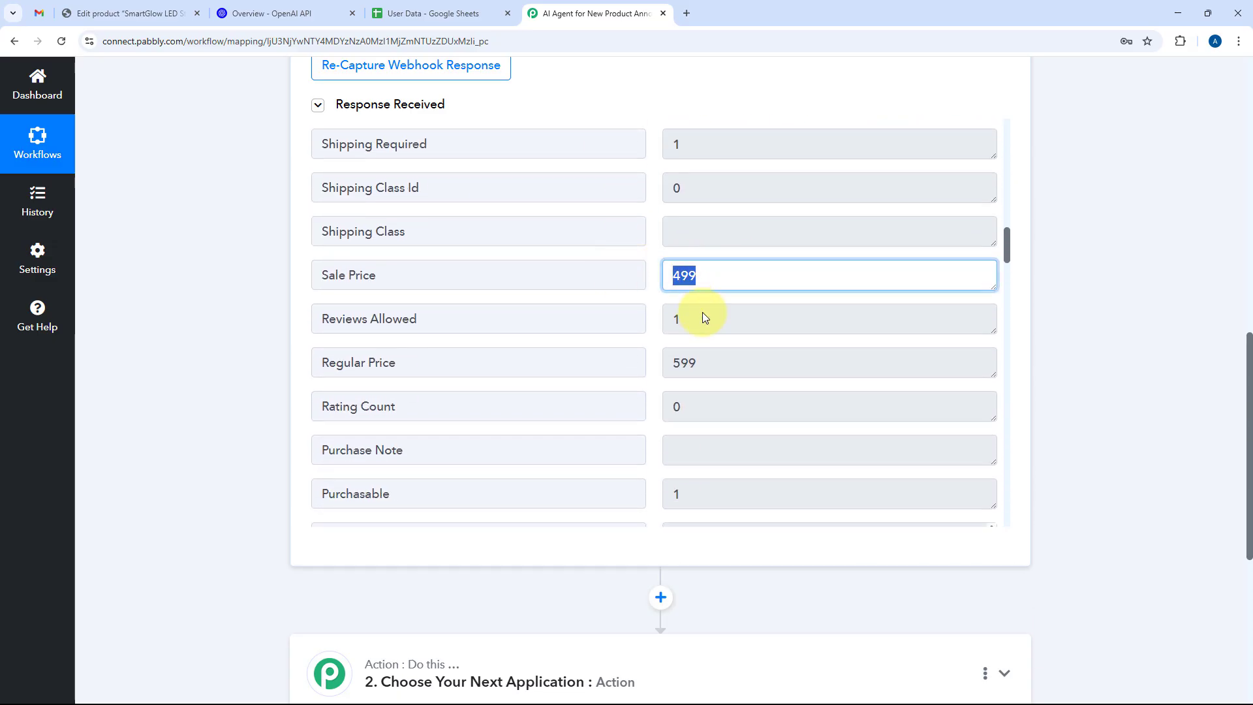
click(744, 363)
scroll(639, 301, down, 3)
scroll(639, 300, down, 4)
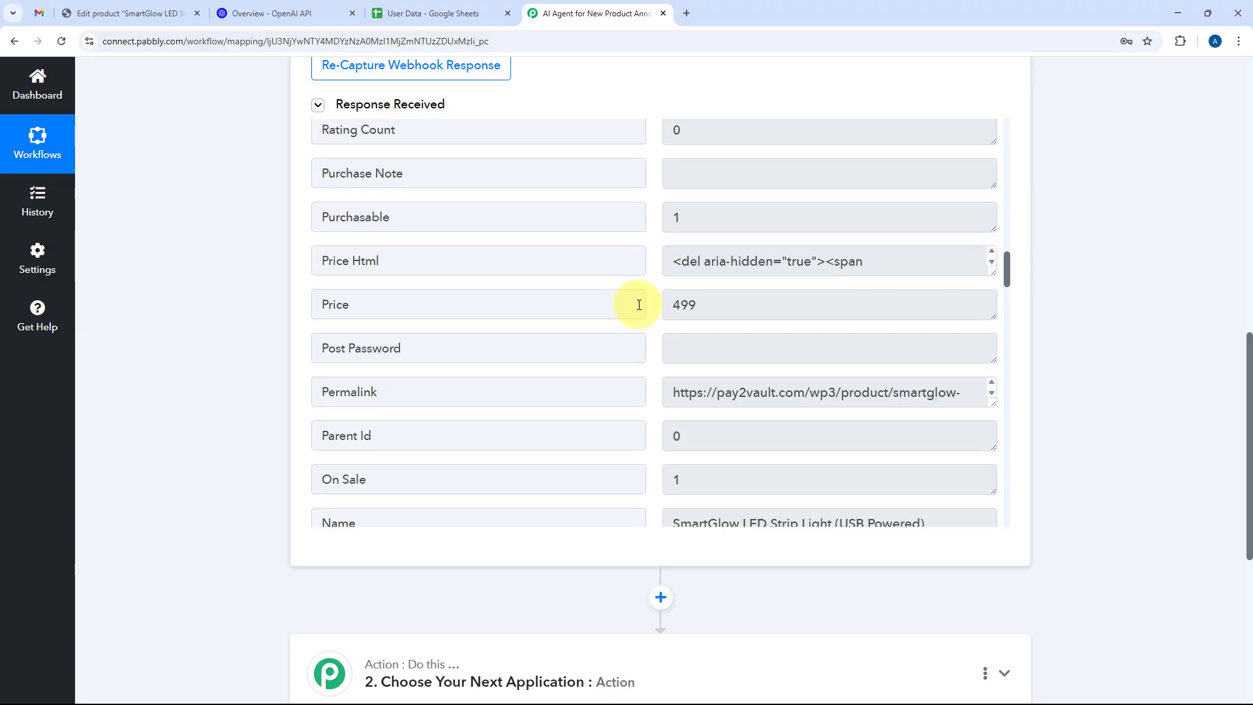
drag(994, 221, 993, 315)
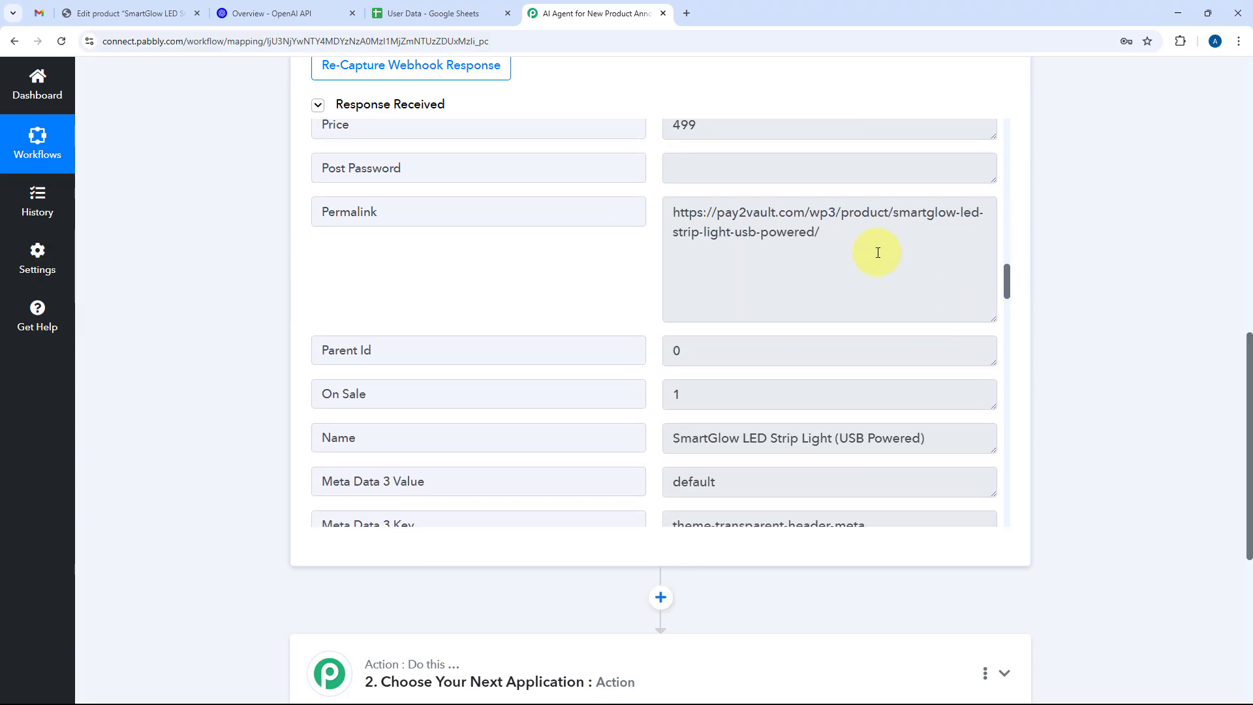
drag(848, 238, 643, 212)
click(656, 220)
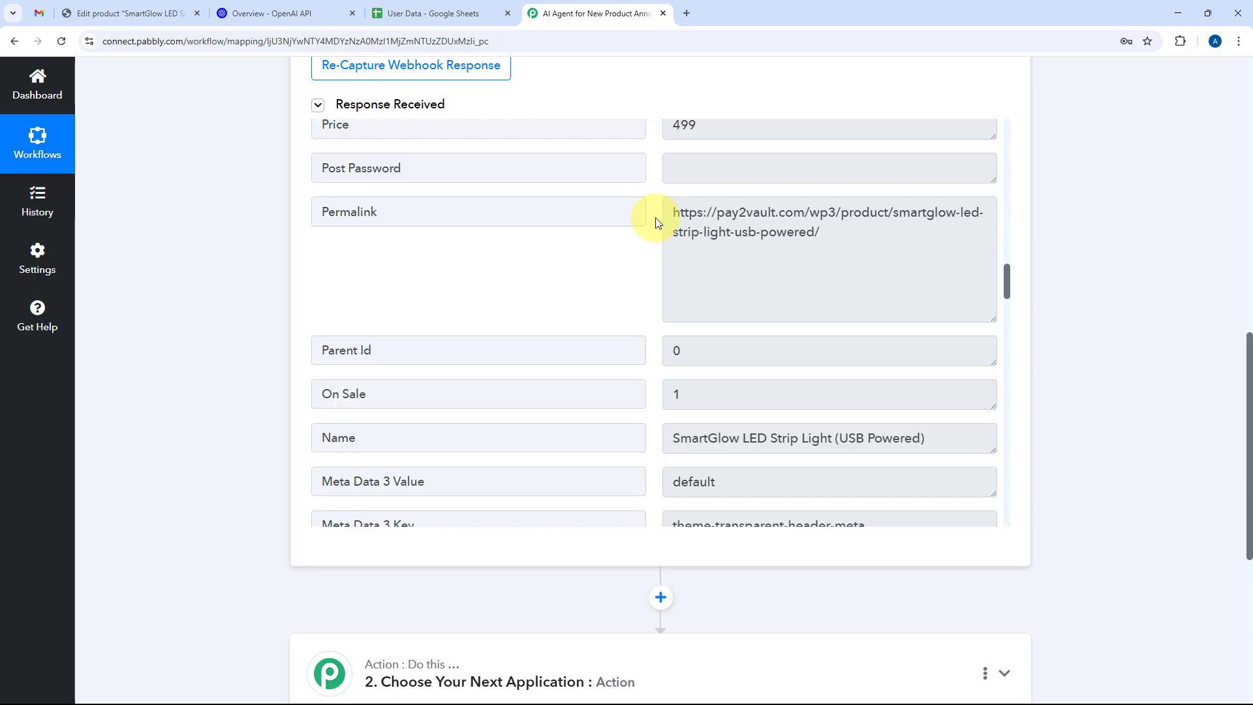
scroll(656, 222, down, 2)
drag(667, 312, 970, 313)
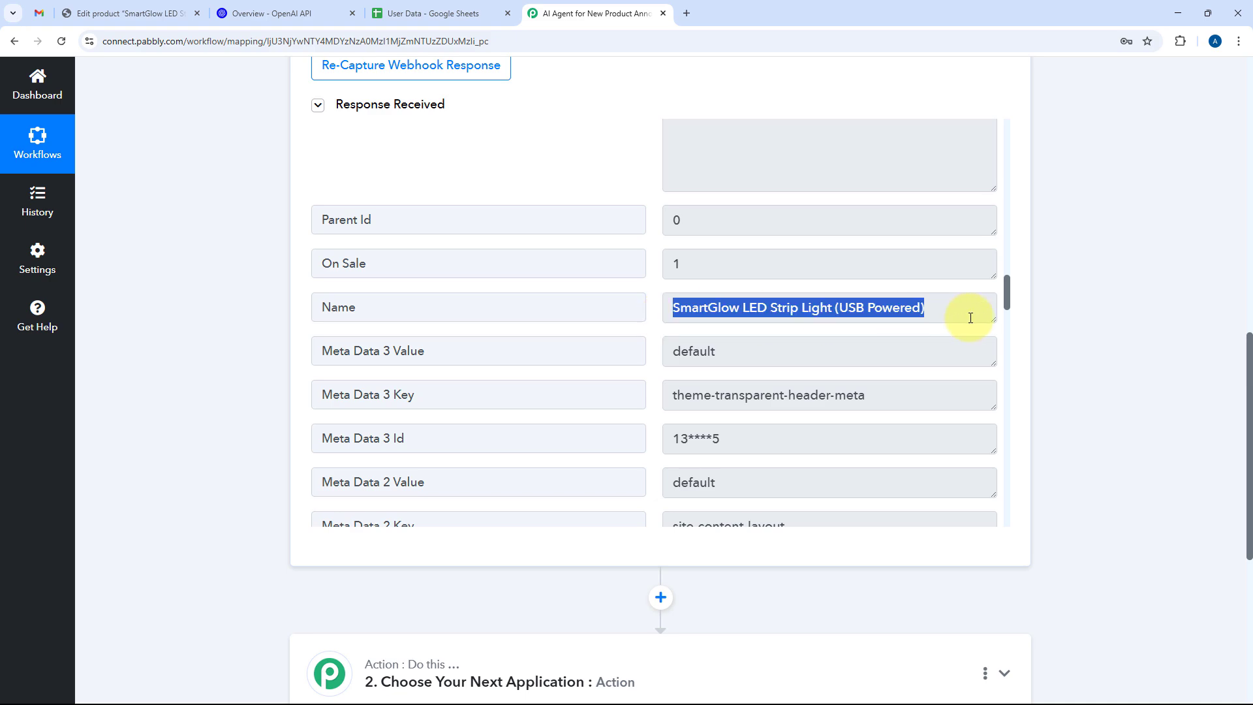
Expand the Images 0 Src value in the captured response and read the full product image URL.
scroll(679, 357, down, 5)
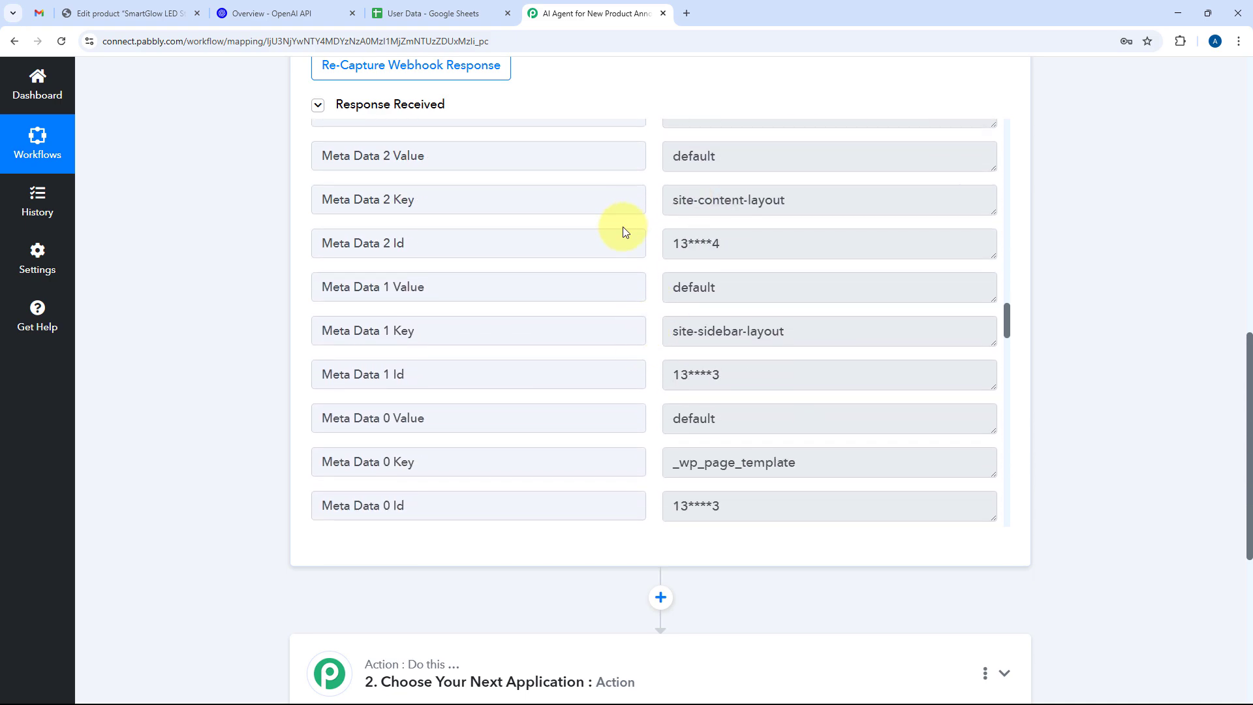
scroll(670, 323, down, 7)
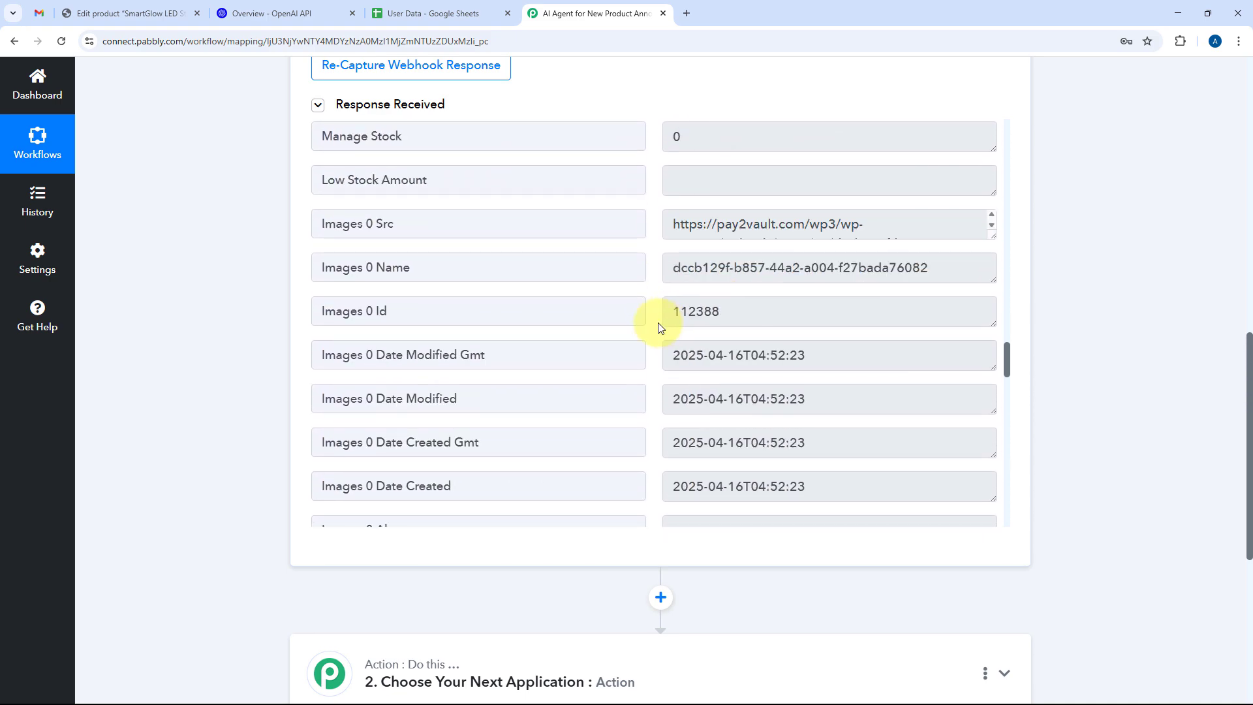
click(946, 228)
drag(993, 236, 966, 334)
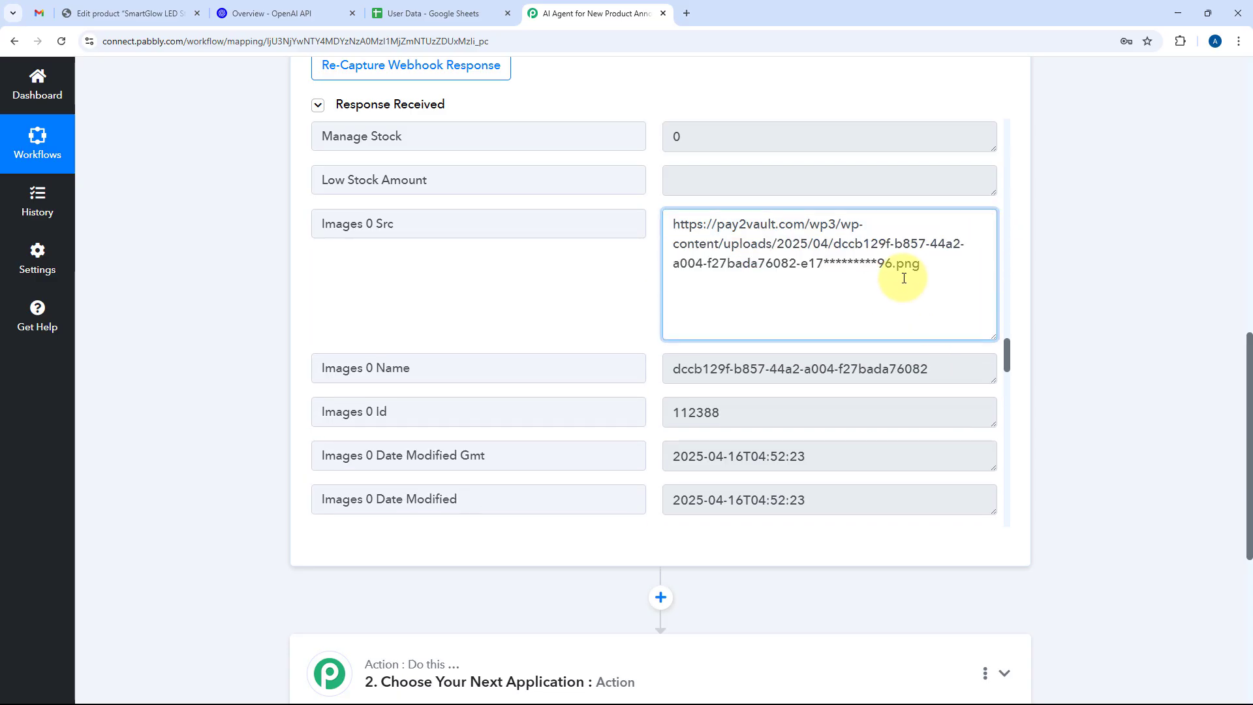
drag(922, 269, 656, 230)
click(655, 229)
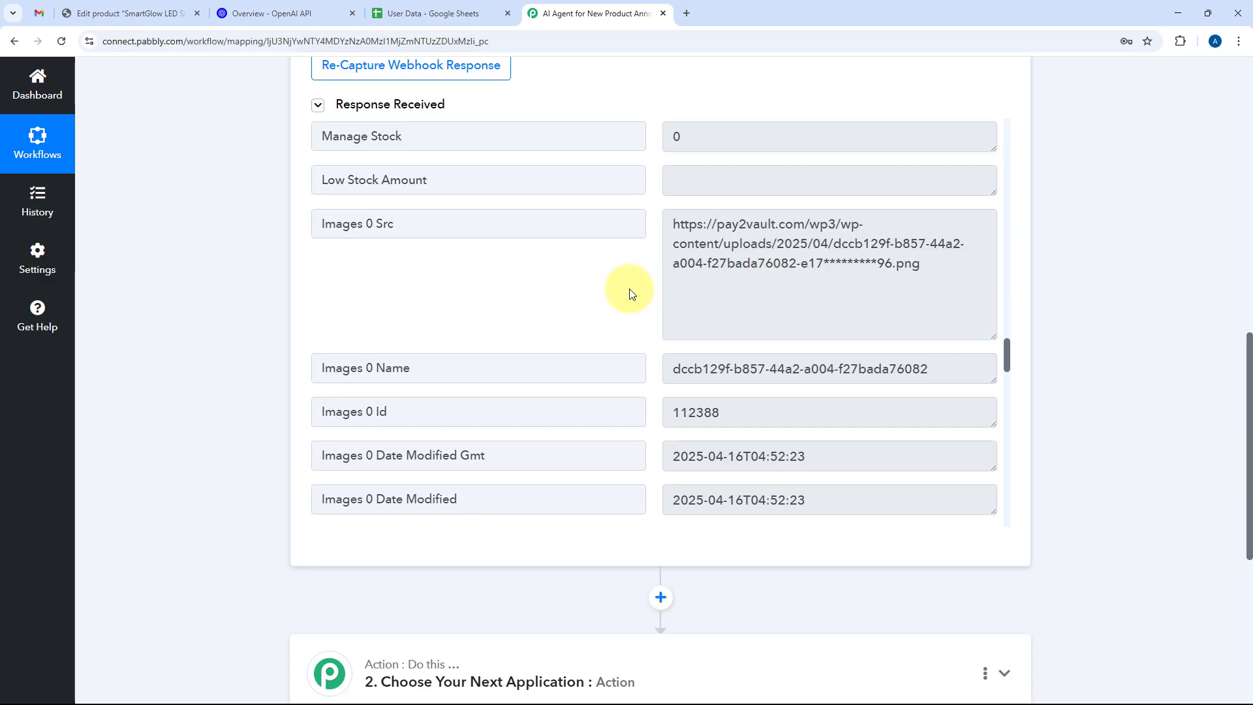
Enlarge the Description value in the captured response to read the product description, and look through the date fields below it.
scroll(629, 288, down, 2)
scroll(629, 288, down, 12)
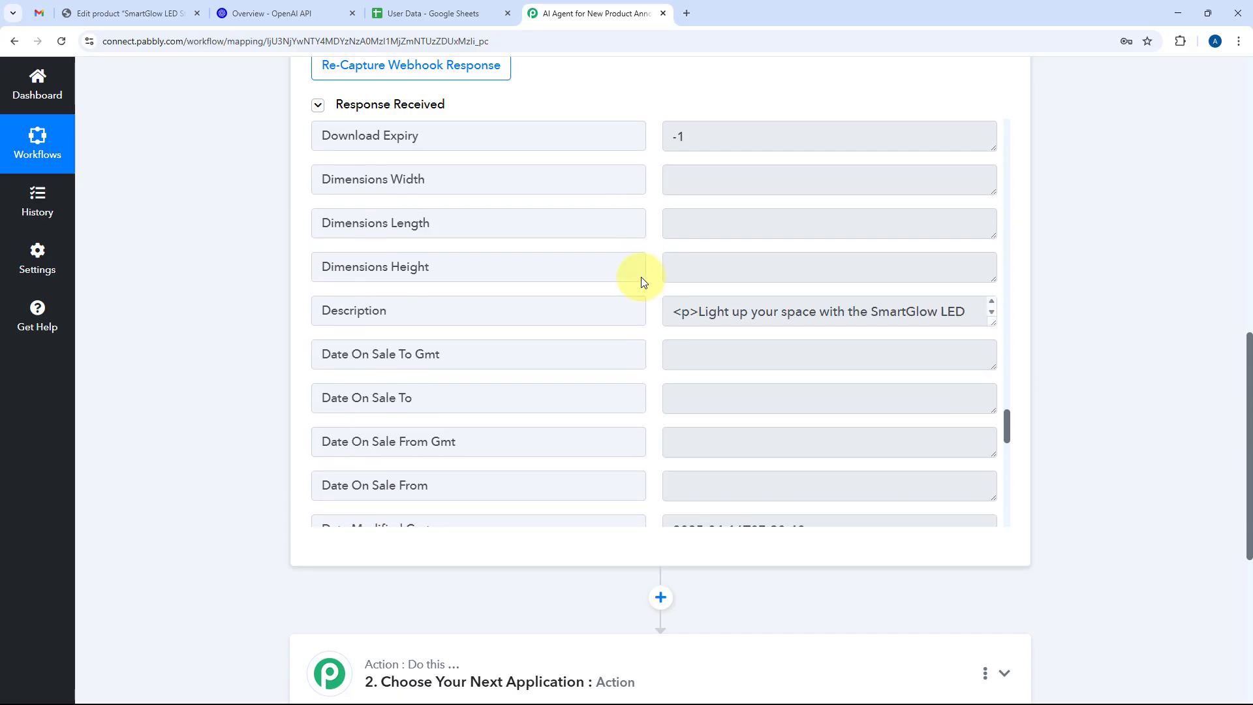
drag(992, 257, 992, 333)
scroll(621, 294, down, 5)
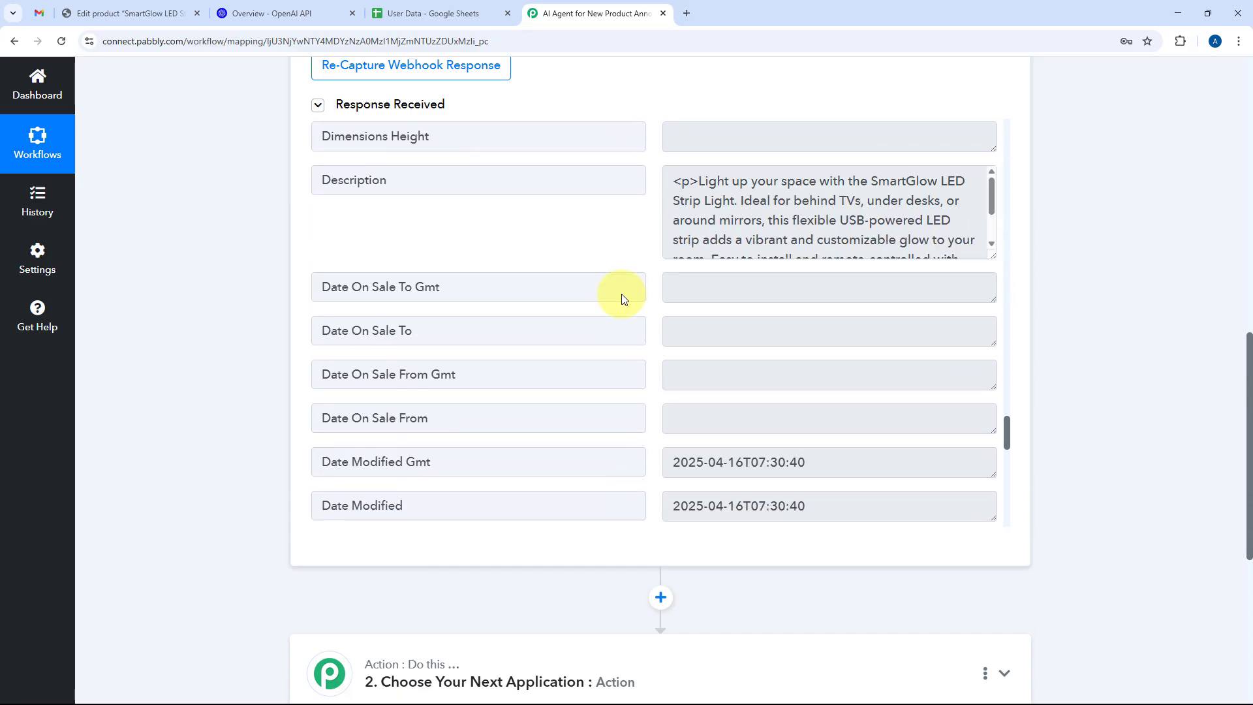
Look through the remaining date, category, backorder and link fields of the captured response, and return to its first fields.
scroll(625, 285, down, 1)
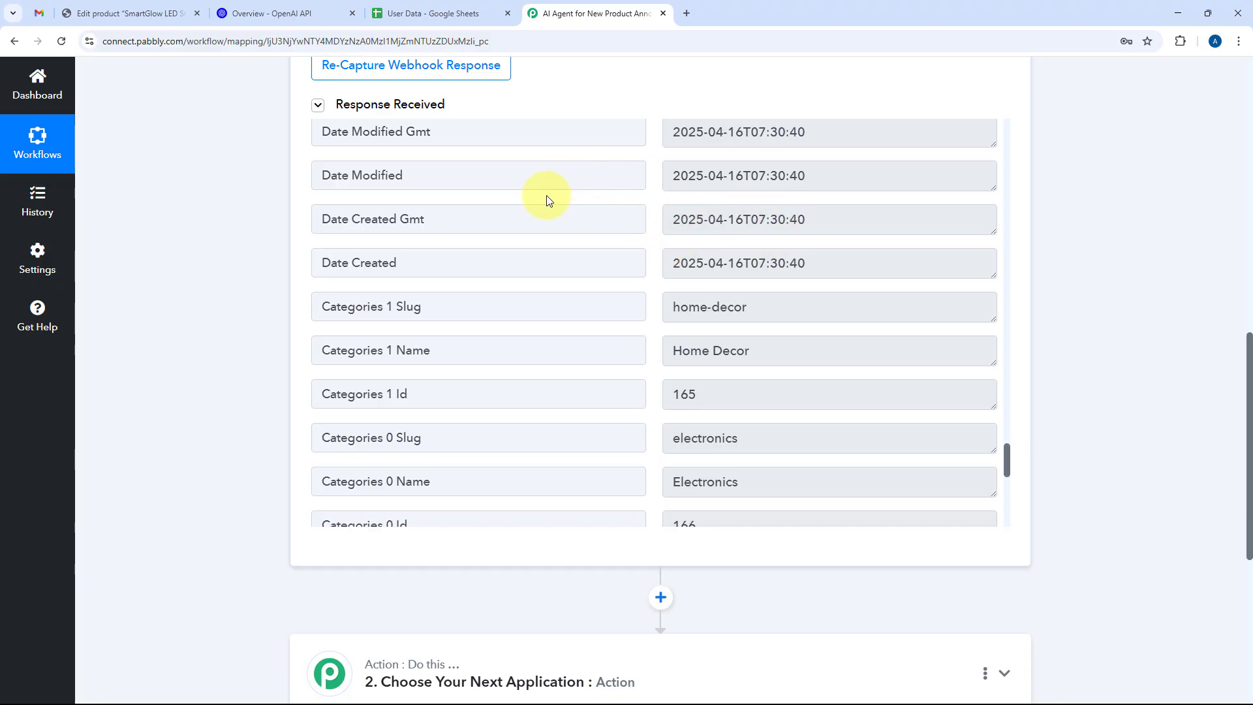
scroll(607, 257, down, 2)
scroll(627, 212, down, 2)
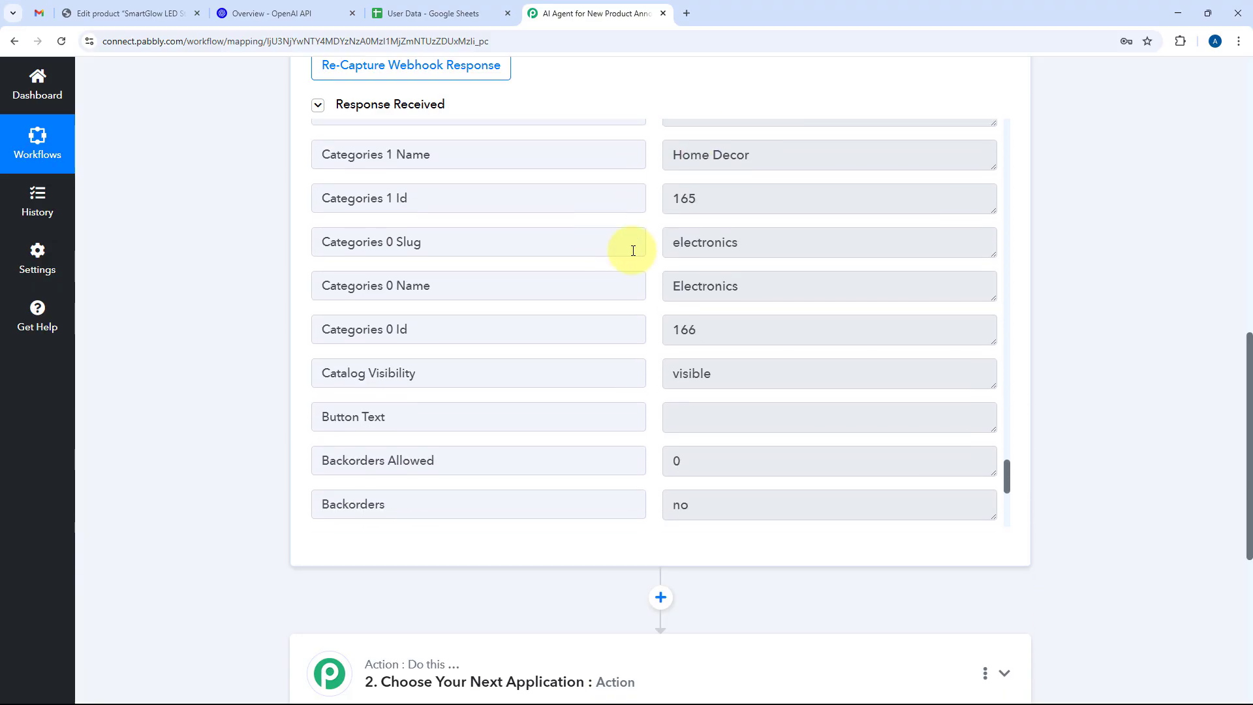
scroll(642, 377, down, 3)
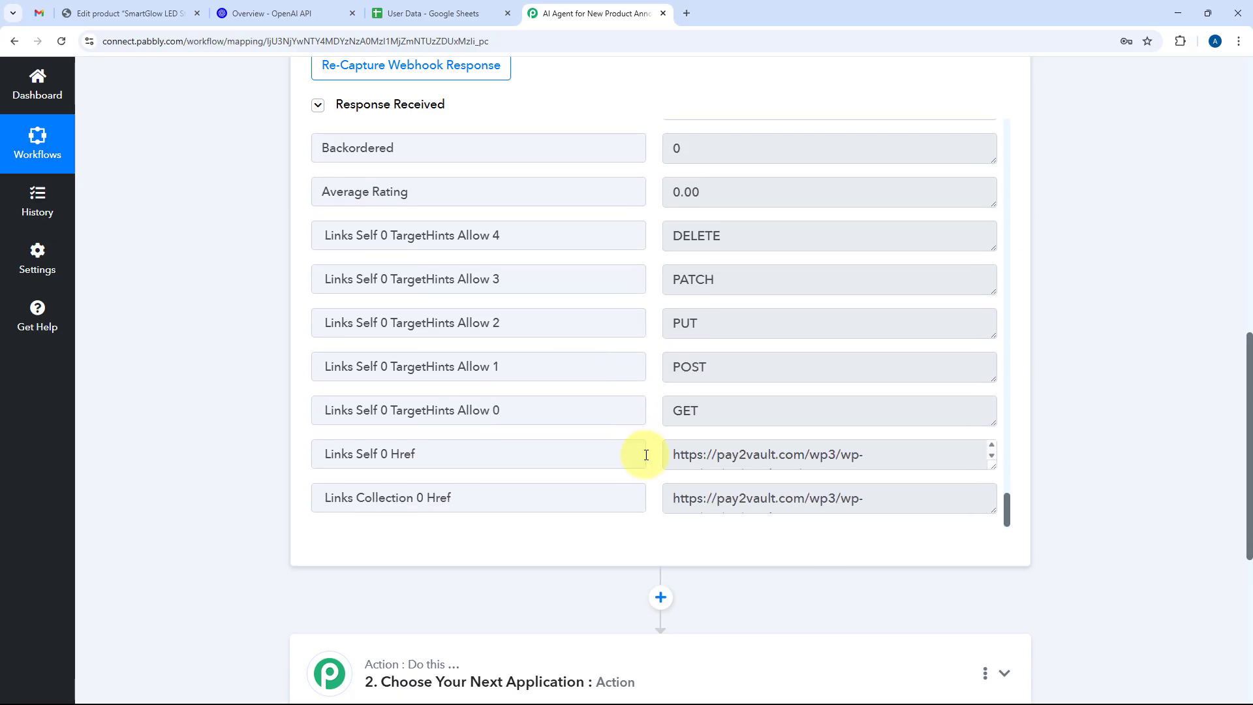
scroll(646, 457, up, 6)
scroll(646, 456, up, 14)
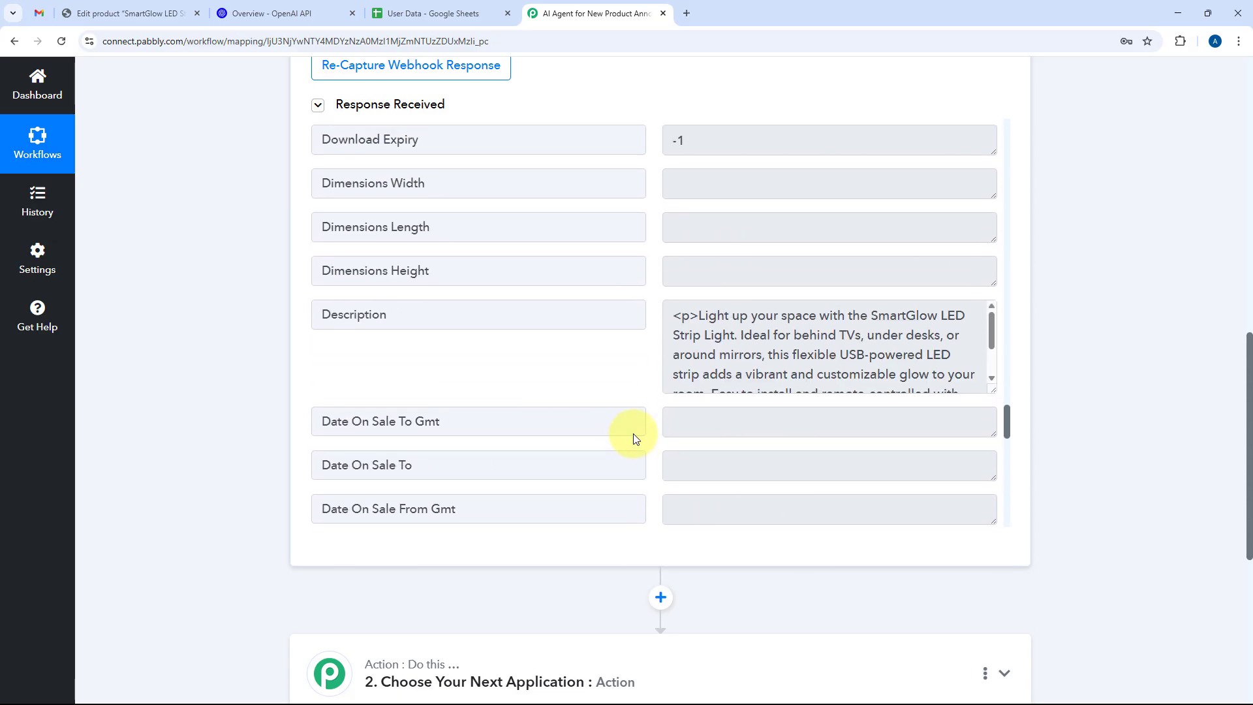
scroll(641, 412, up, 11)
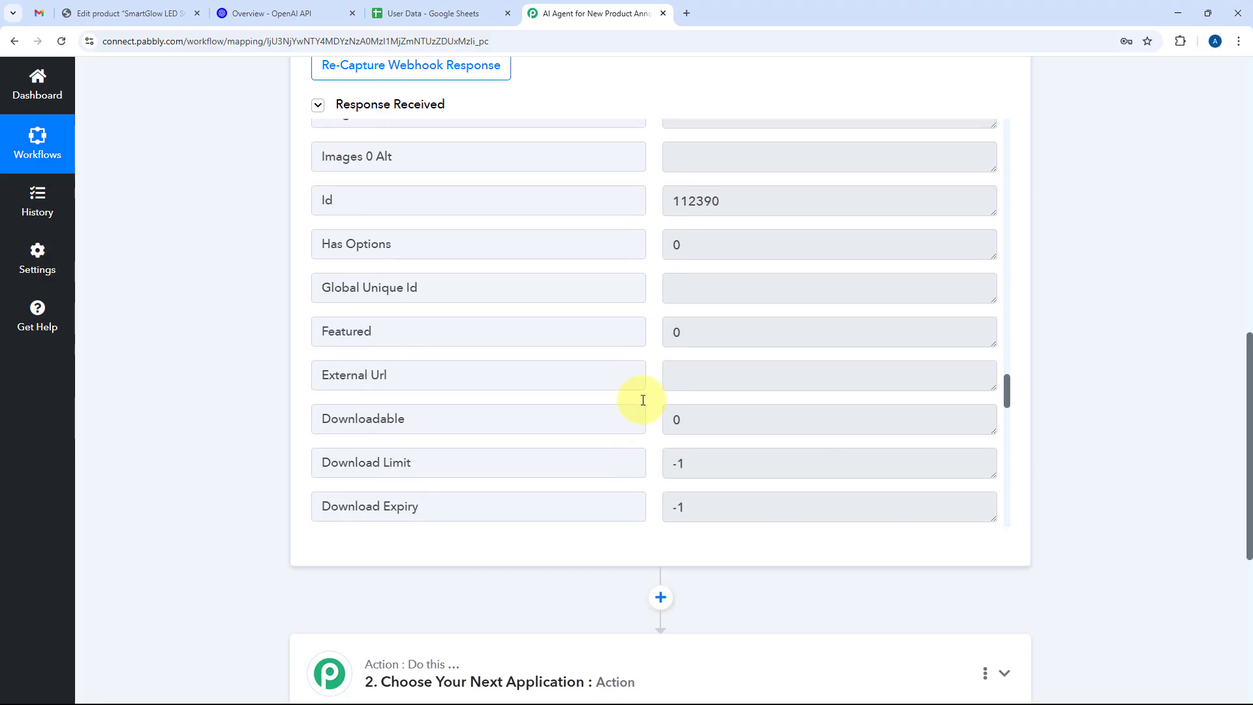
scroll(663, 304, up, 12)
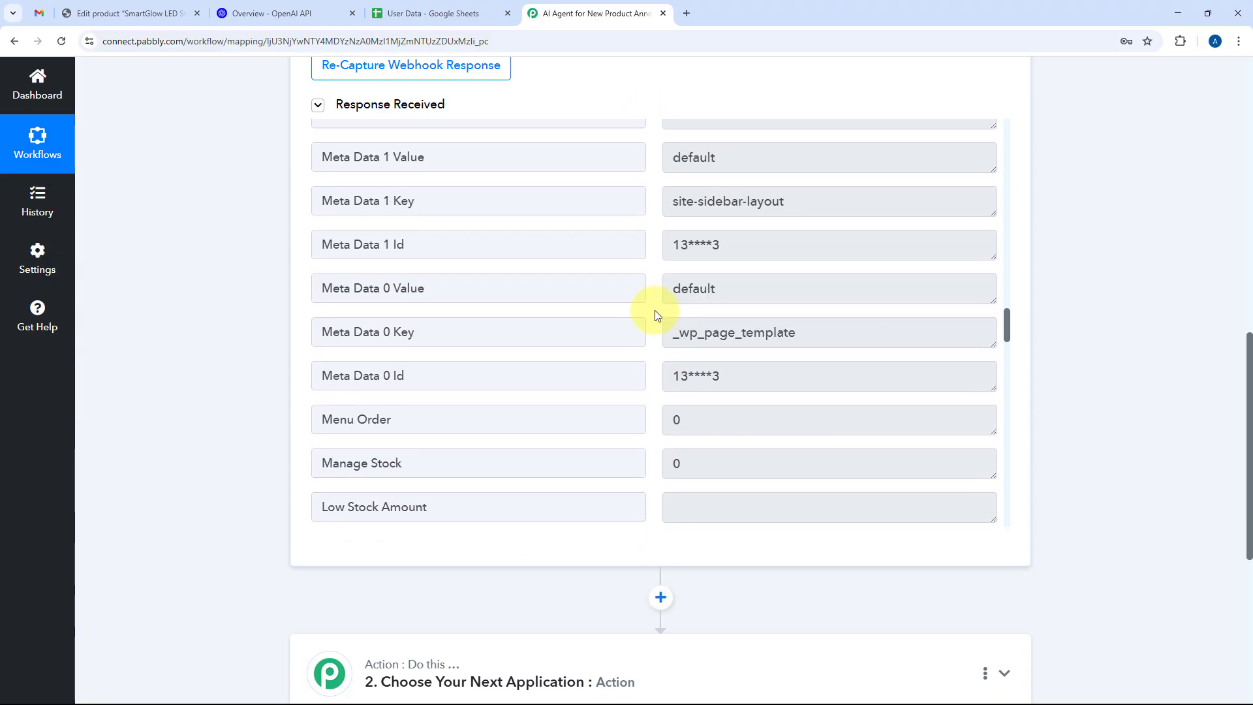
scroll(646, 392, up, 12)
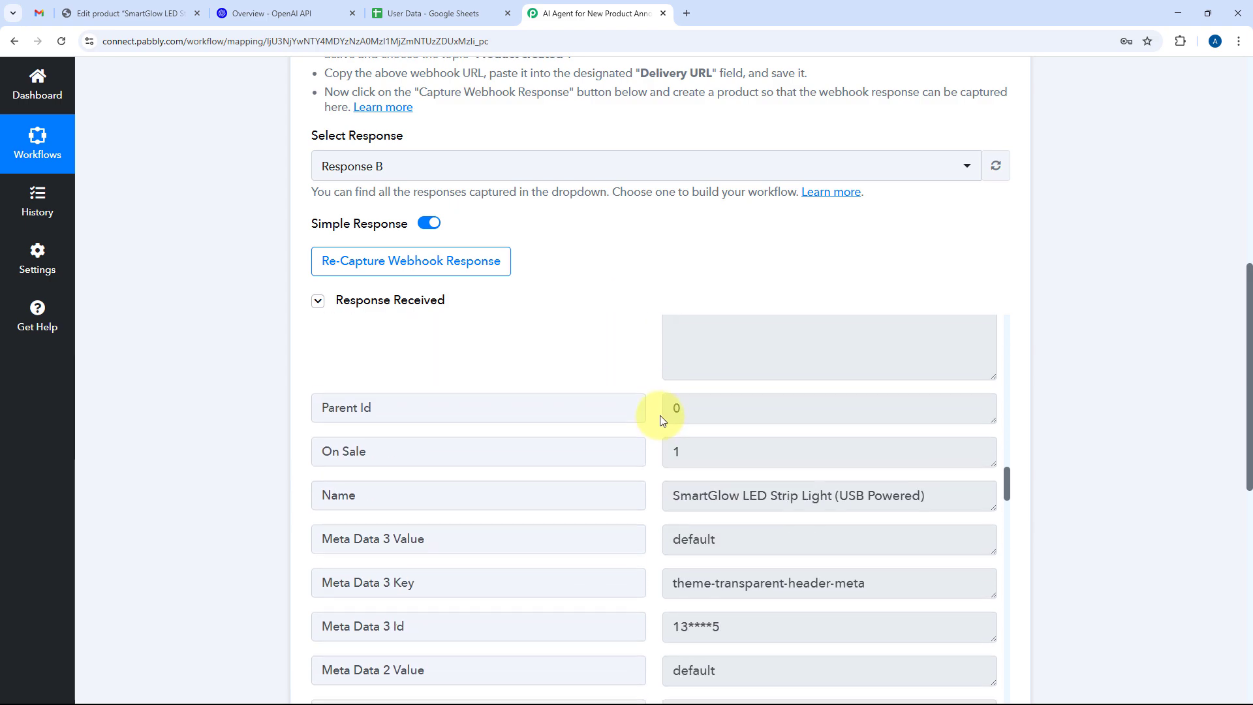
scroll(633, 280, down, 3)
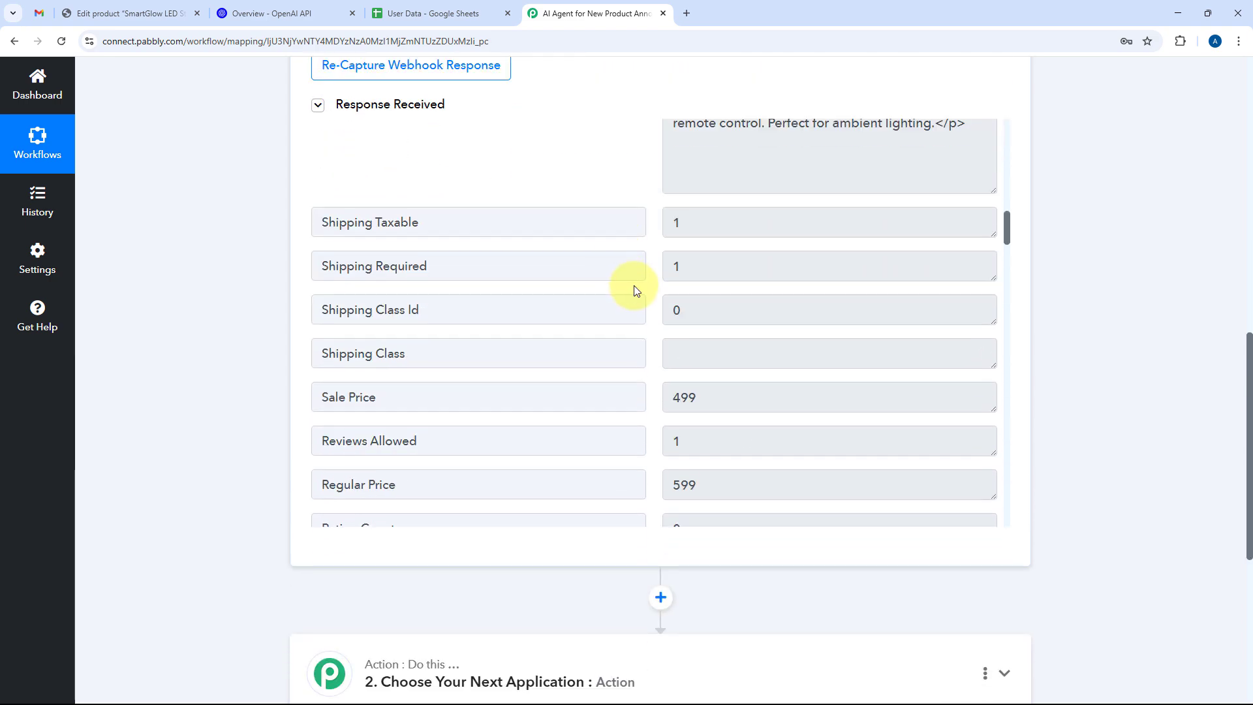
scroll(653, 341, up, 7)
scroll(653, 342, up, 10)
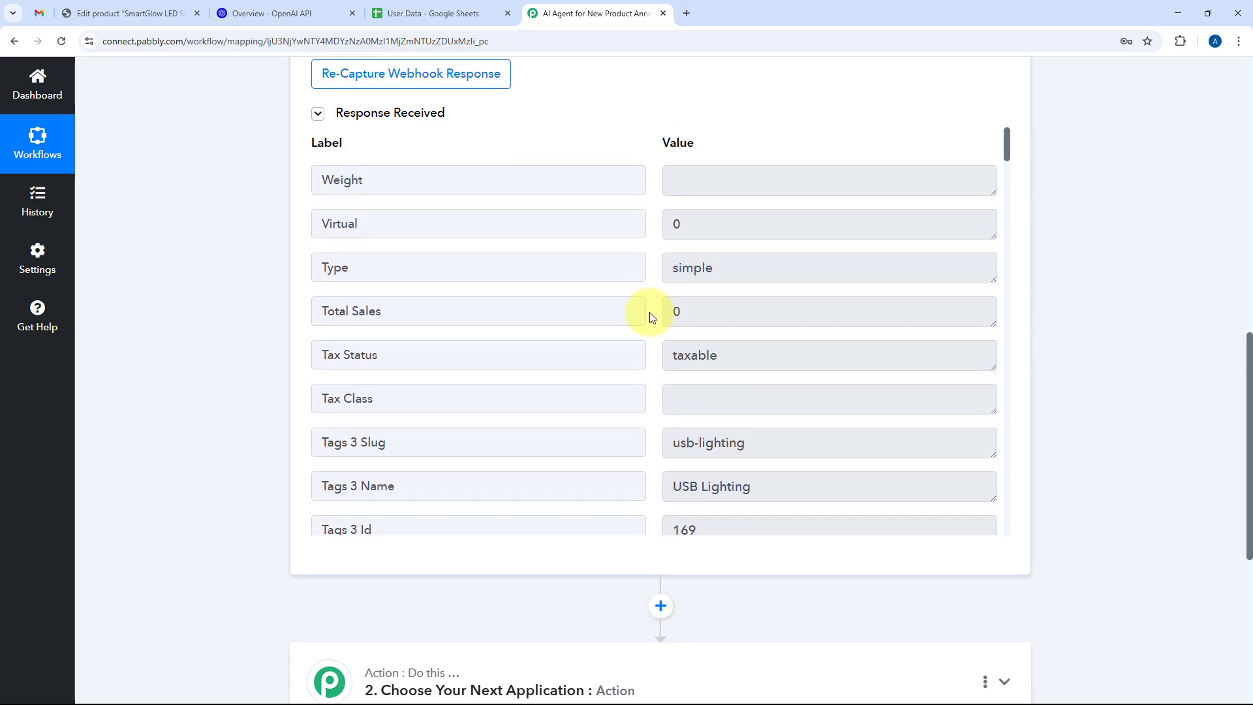
scroll(646, 275, up, 2)
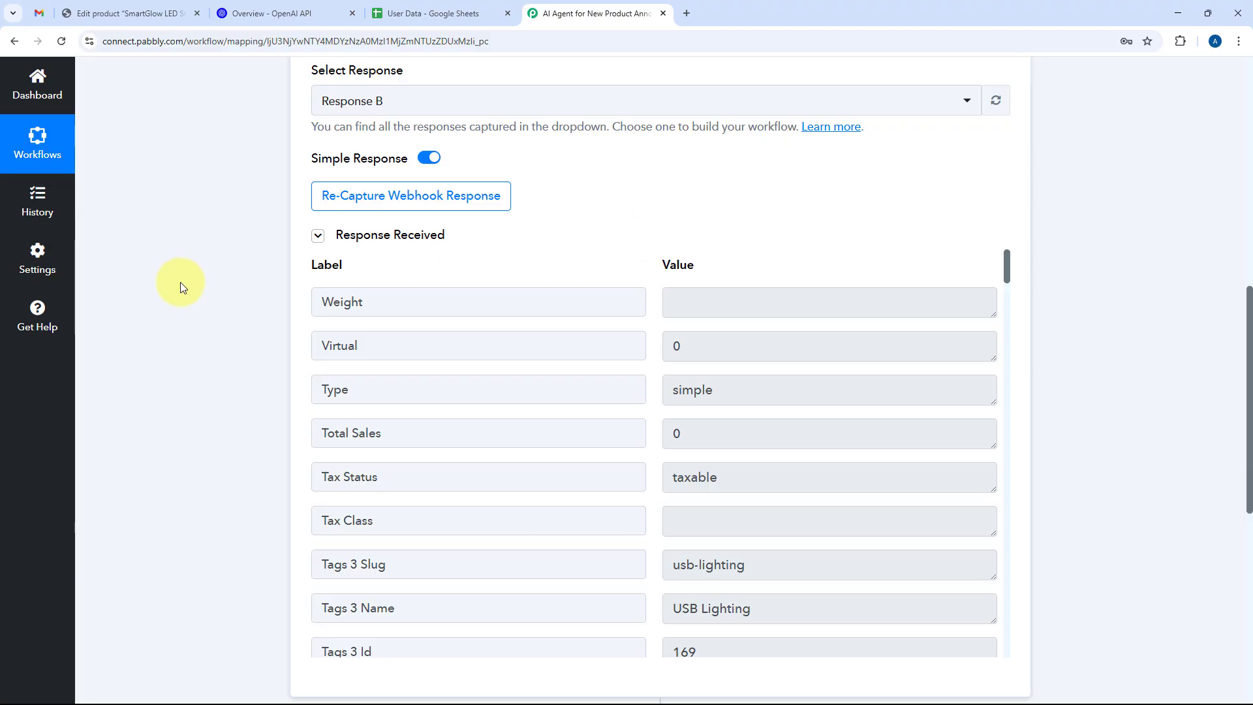
Expand the workflow's second step and choose OpenAI (ChatGPT, DALL-E, Whisper) as its action app.
scroll(313, 326, down, 7)
click(372, 363)
scroll(468, 356, up, 4)
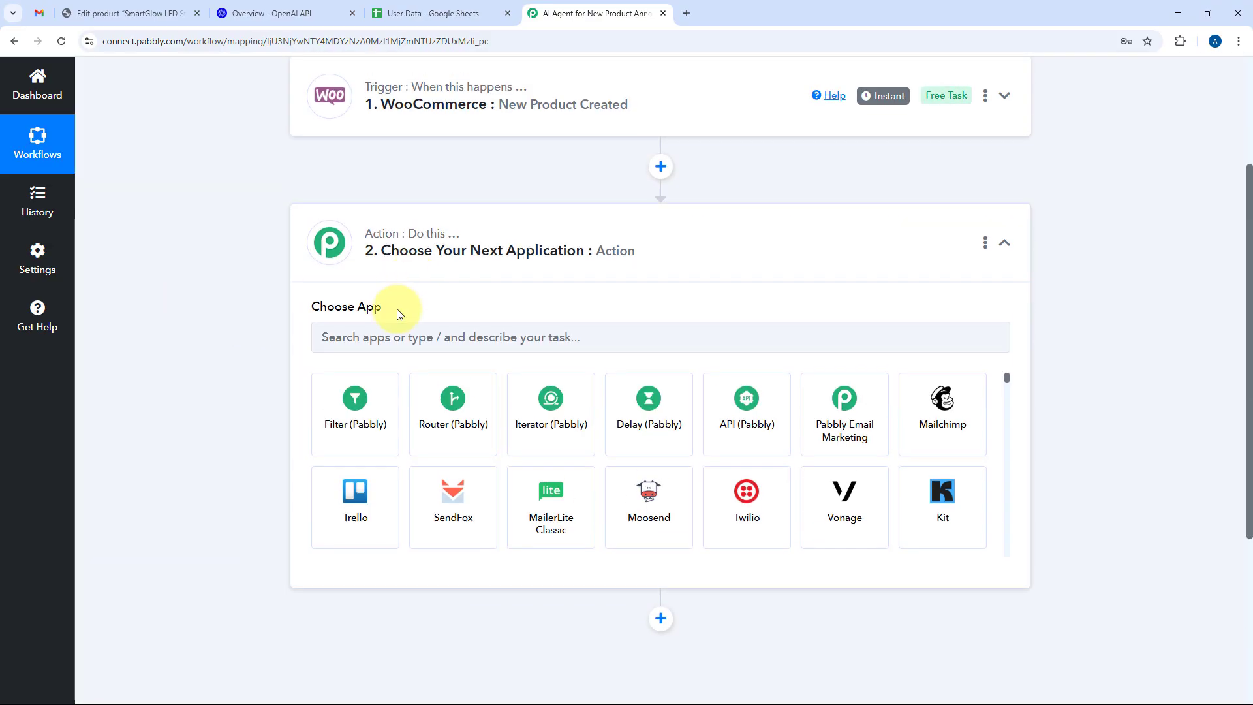
click(391, 338)
text(OpenAI)
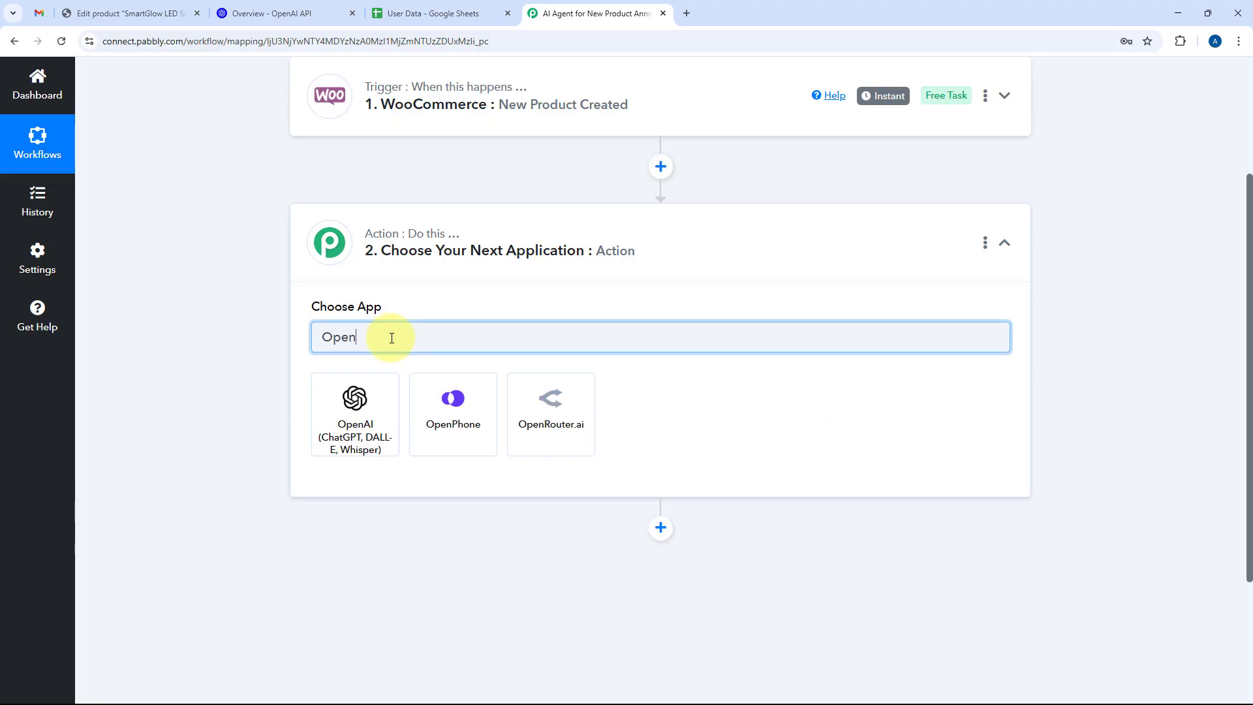
click(362, 395)
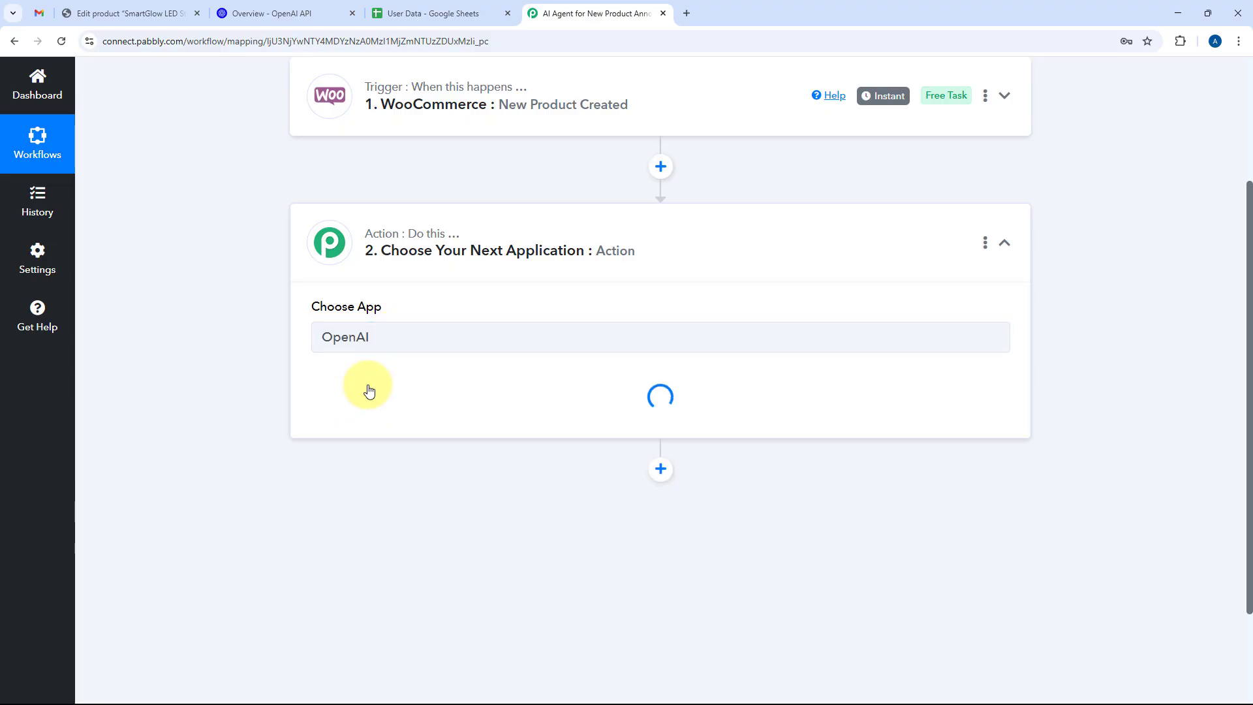
Set the OpenAI action event to ChatGPT (Structured AI Output).
scroll(210, 330, down, 2)
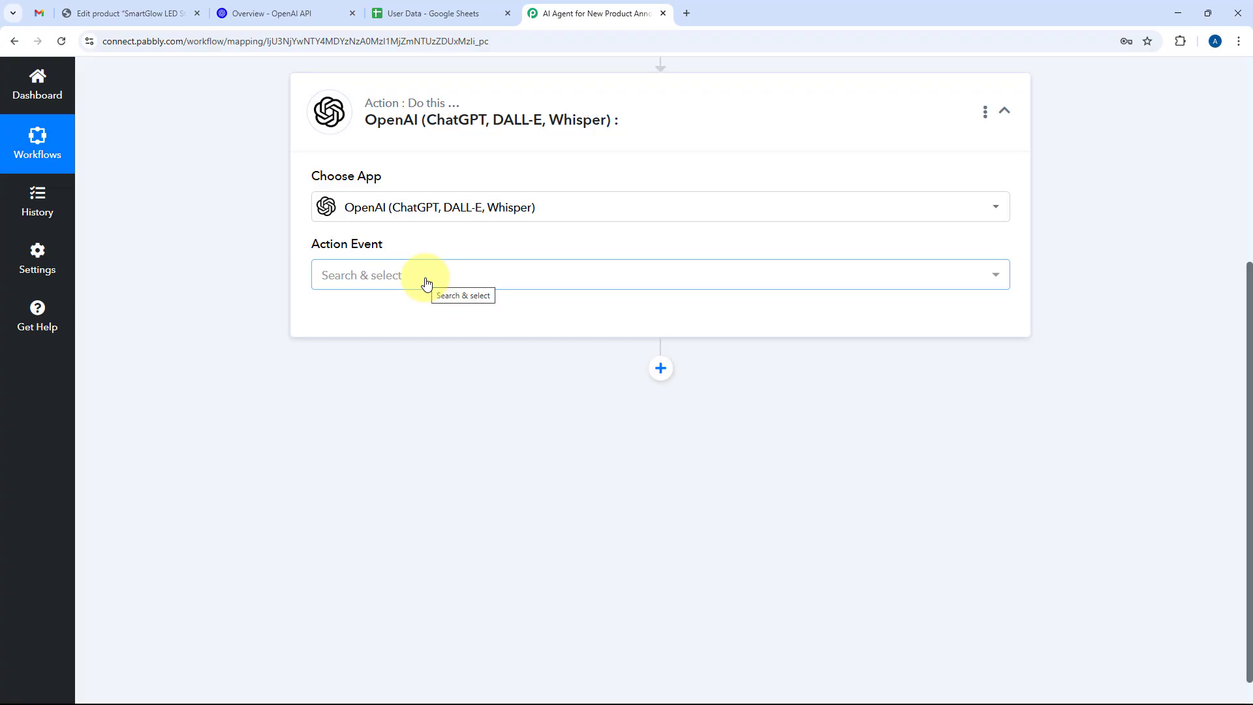
click(426, 282)
scroll(248, 246, down, 1)
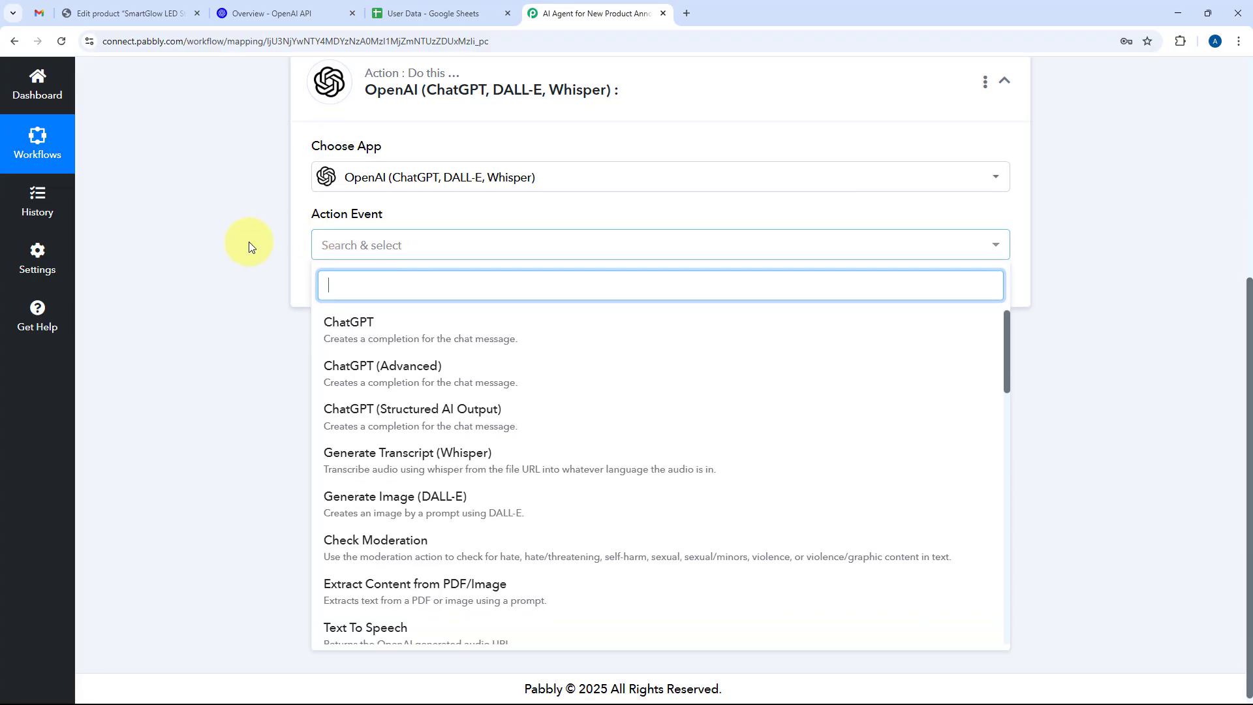
click(383, 415)
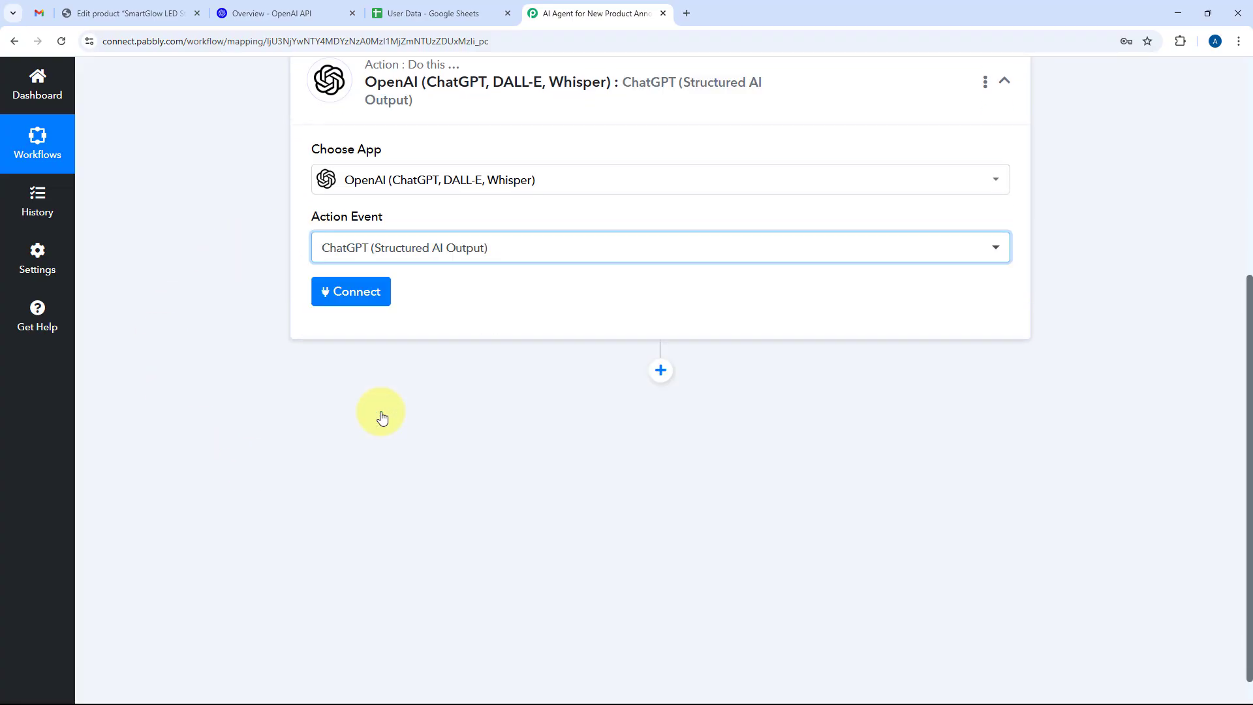
Start connecting the OpenAI account and choose to add a new connection.
scroll(385, 378, up, 1)
click(362, 360)
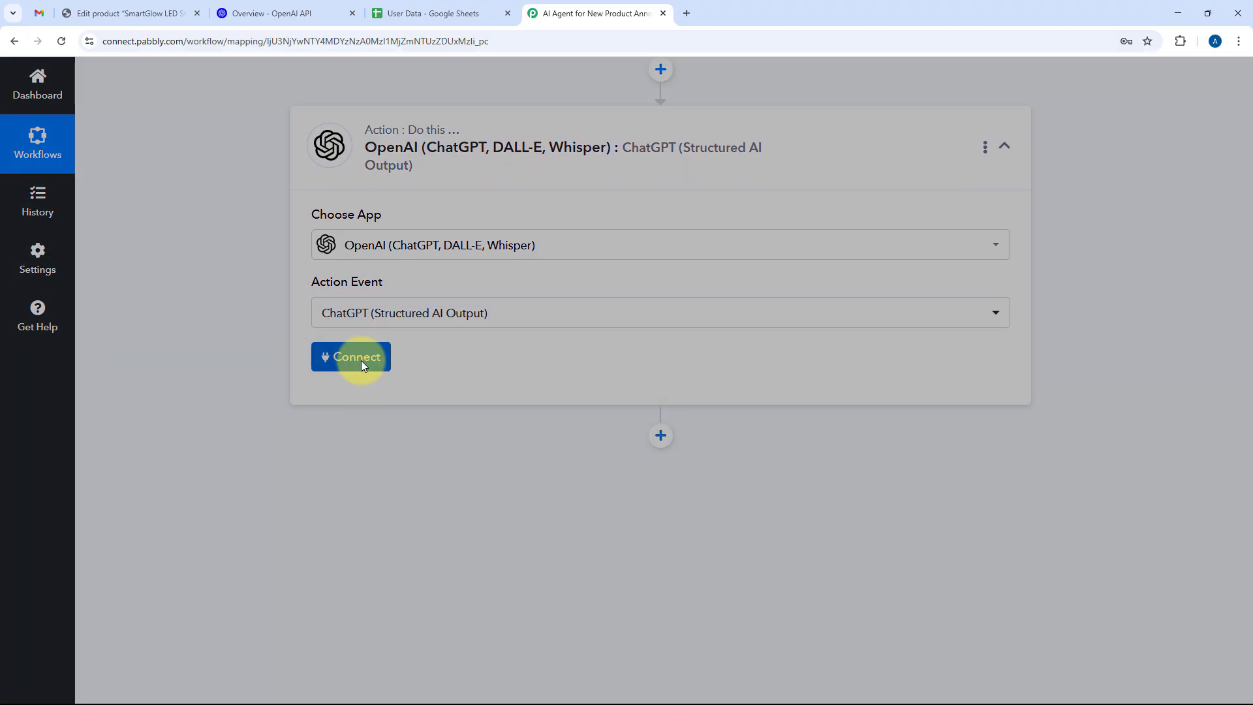
click(579, 217)
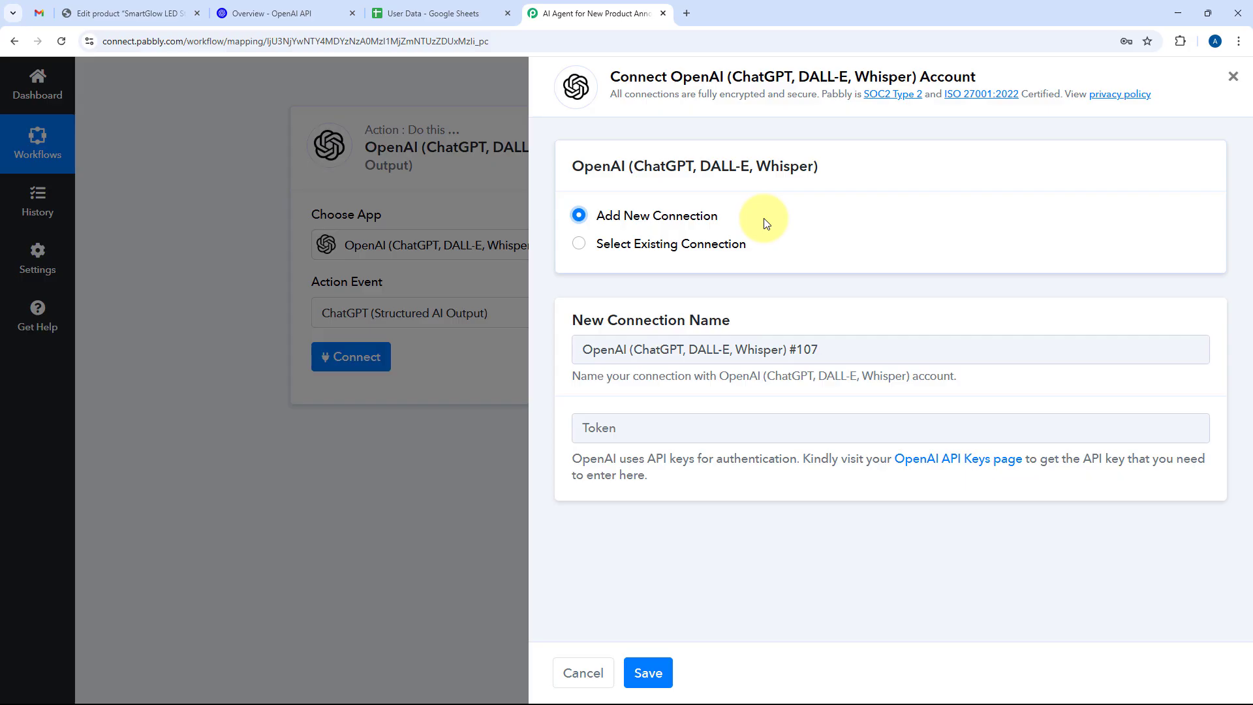
Switch to the OpenAI platform, create a new secret API key named "Pabbly Connect" with all permissions, and copy it.
click(292, 3)
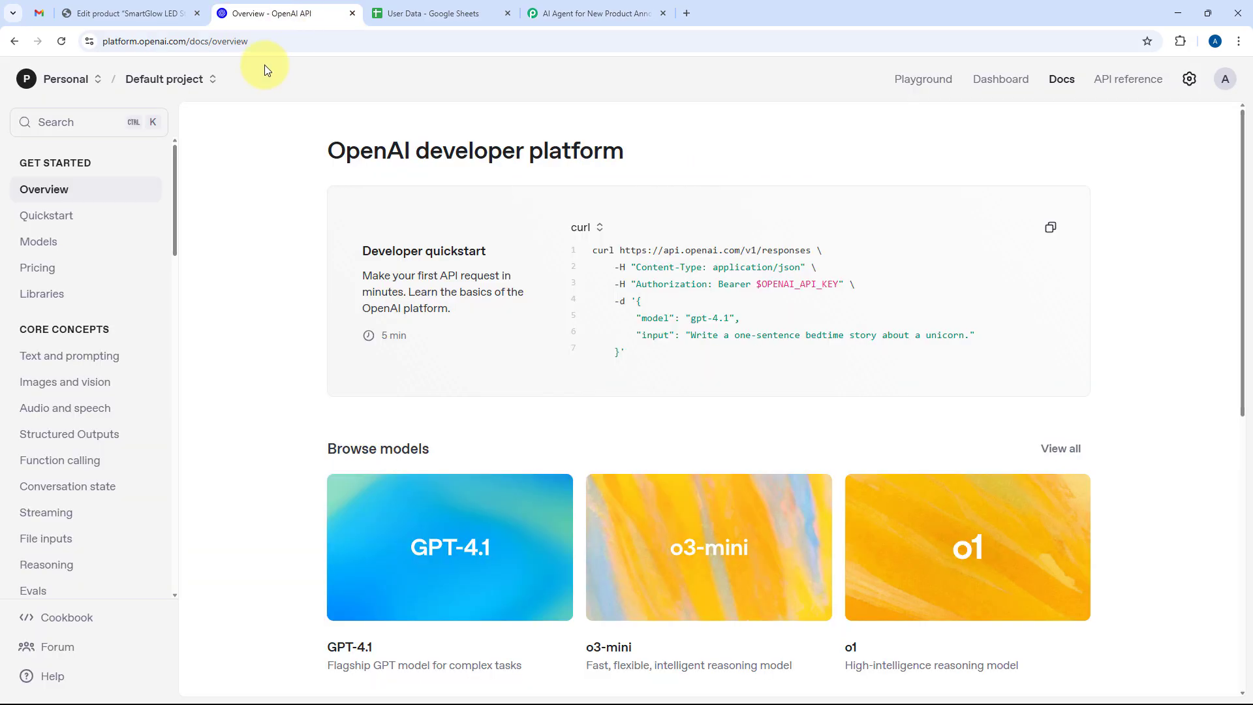
click(1006, 80)
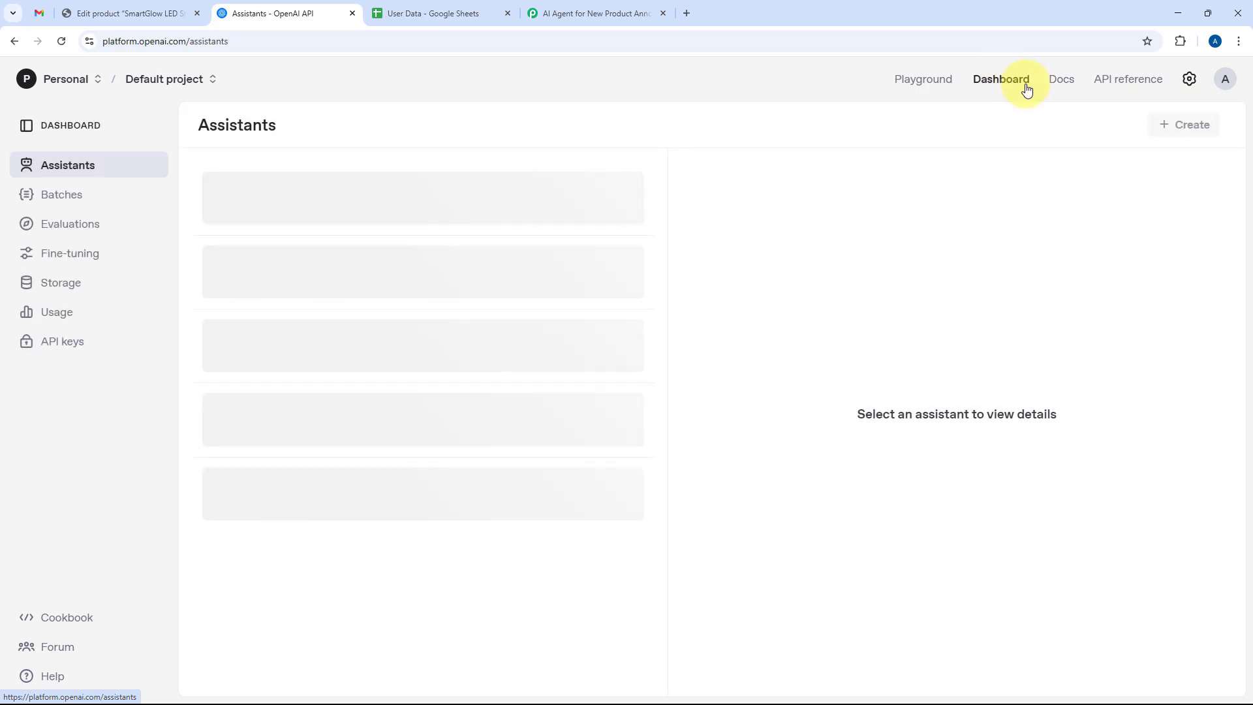
click(69, 353)
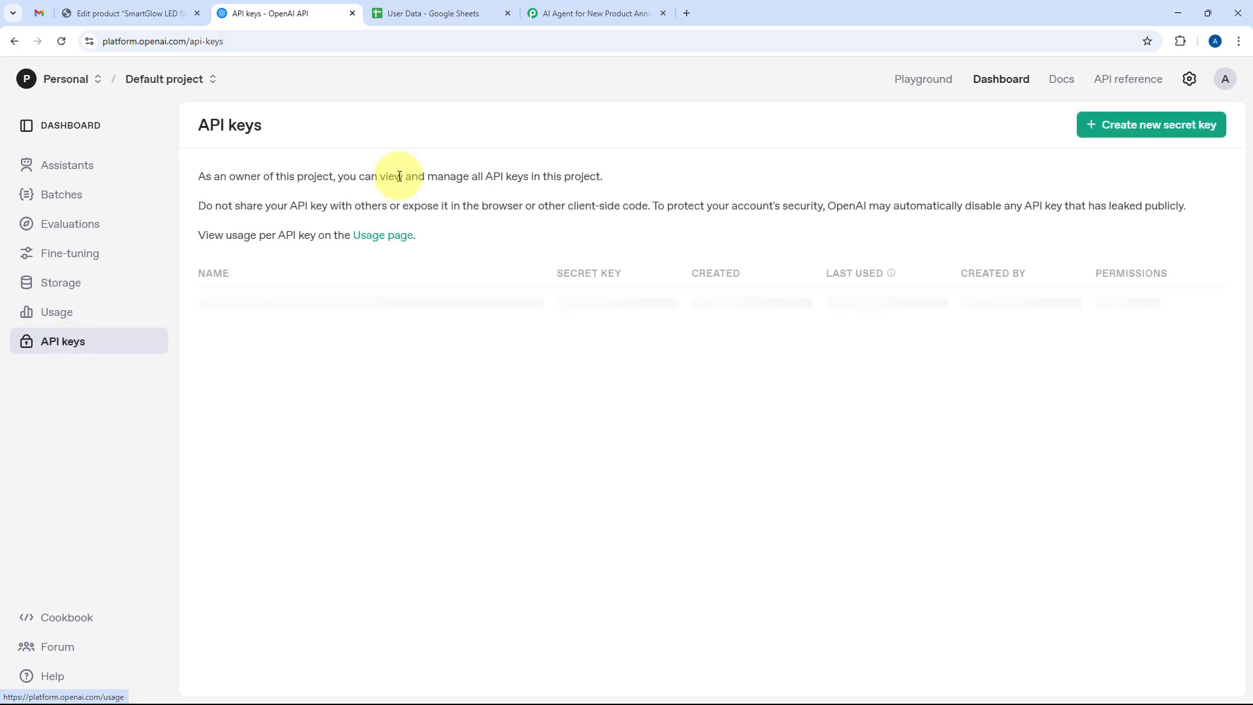
click(1142, 129)
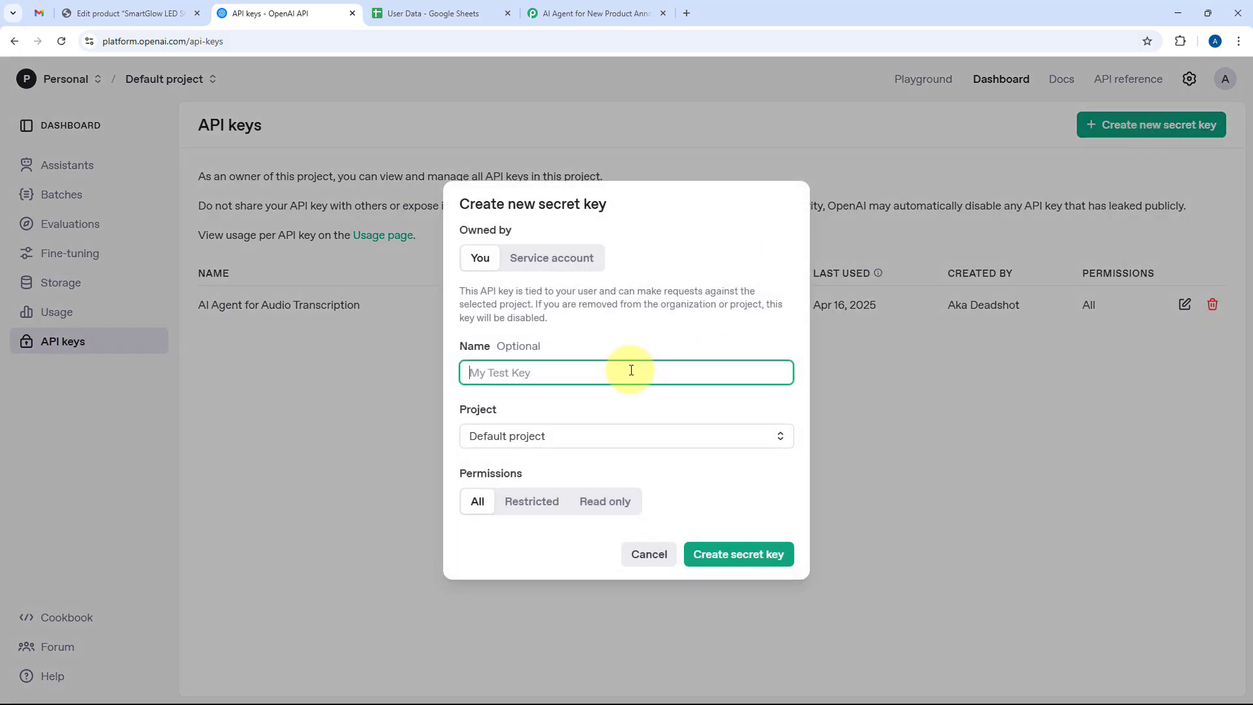
text(Pabbly Connect)
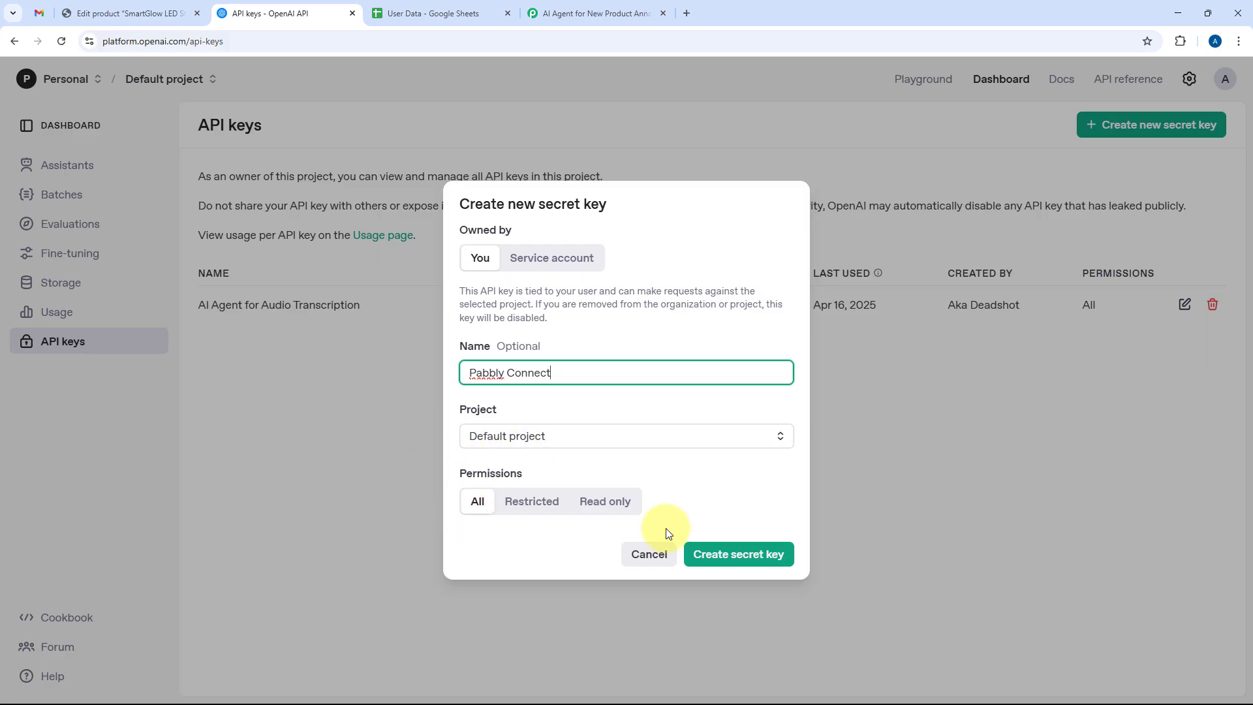
click(755, 556)
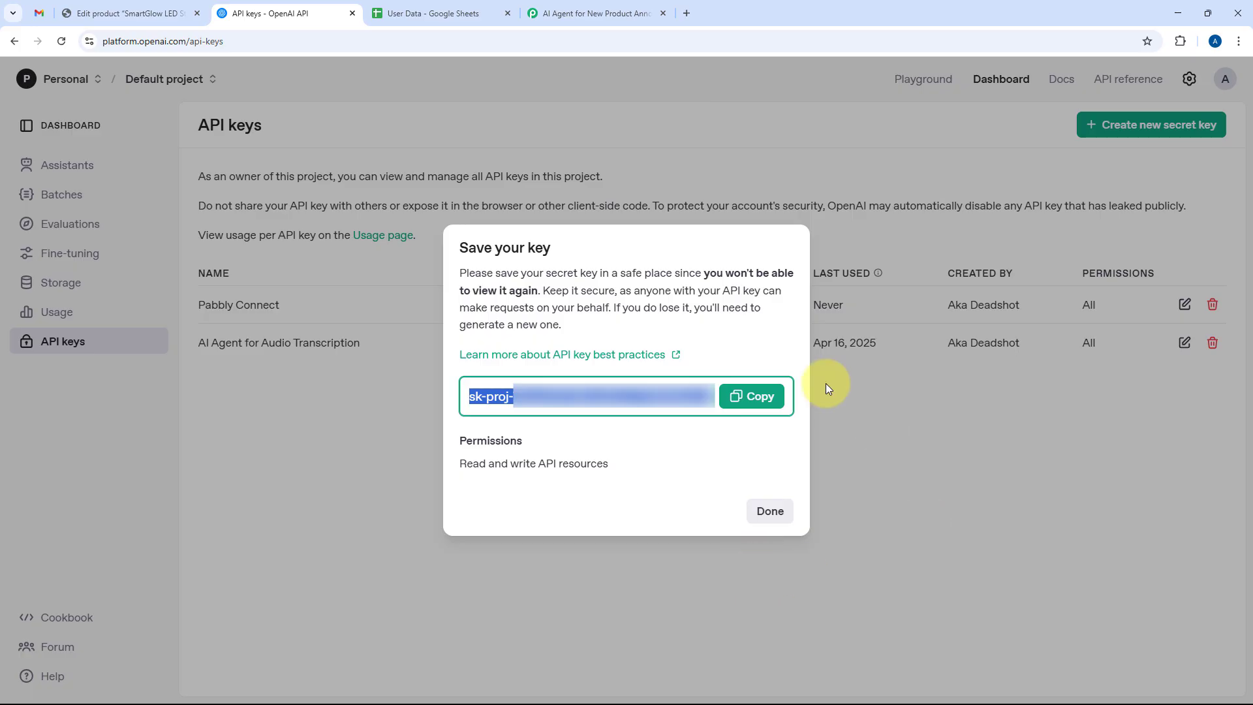
click(750, 396)
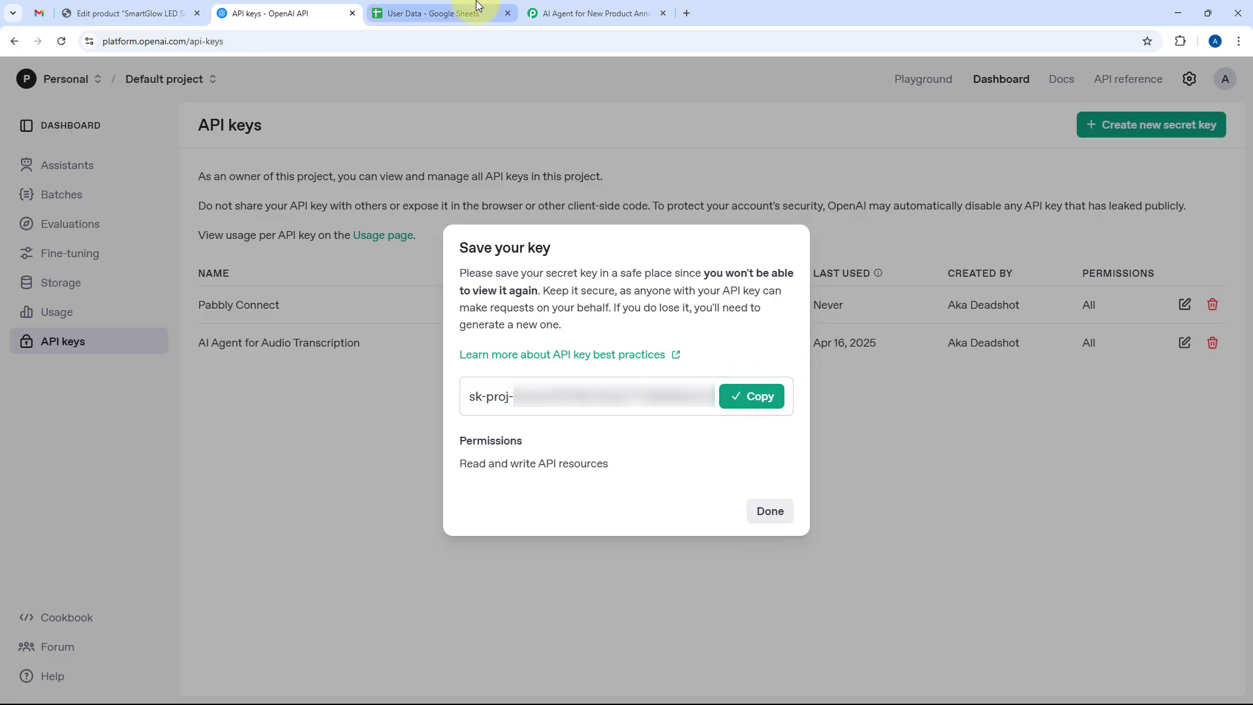
Return to Pabbly Connect, paste the API key into the new OpenAI connection's Token field and save the connection.
click(574, 13)
right_click(627, 428)
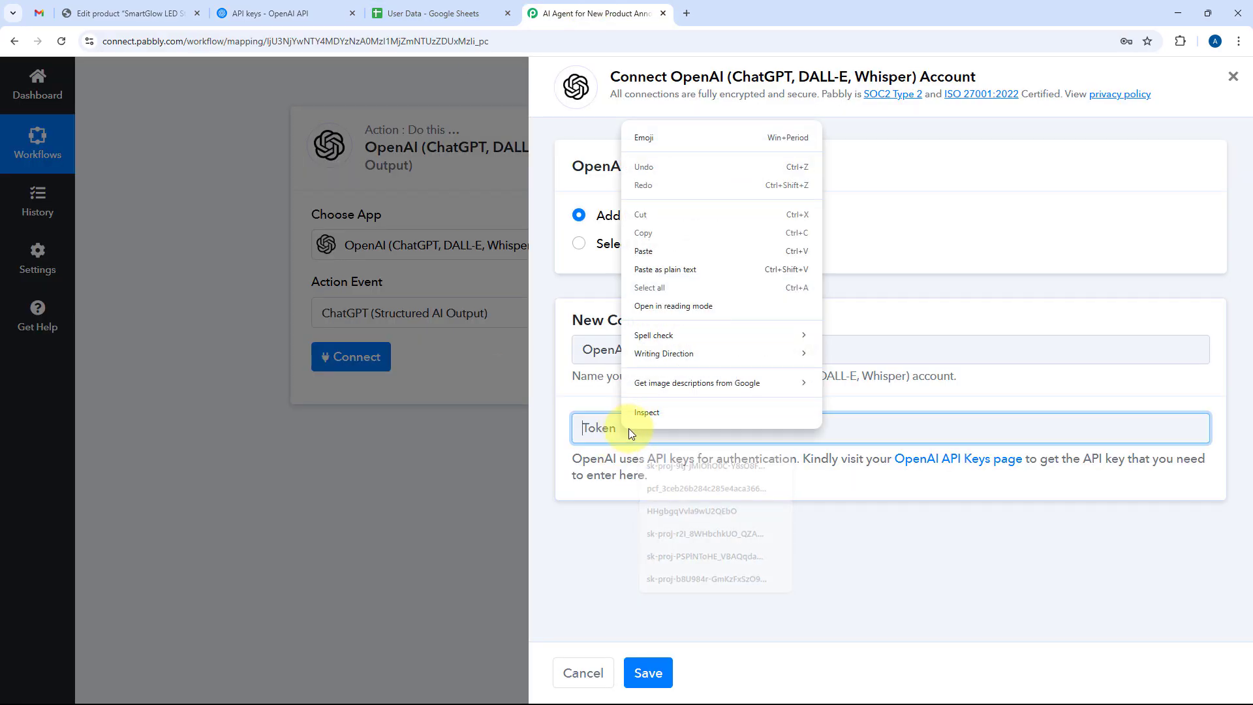
click(638, 251)
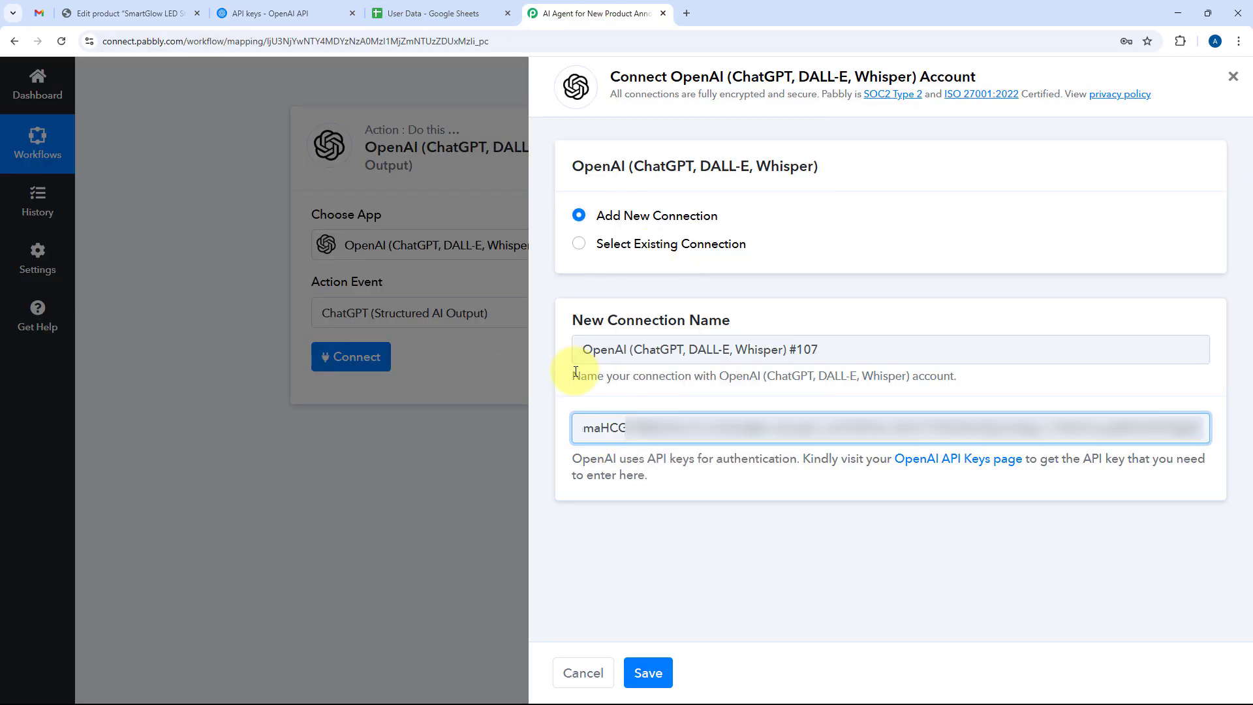
click(655, 676)
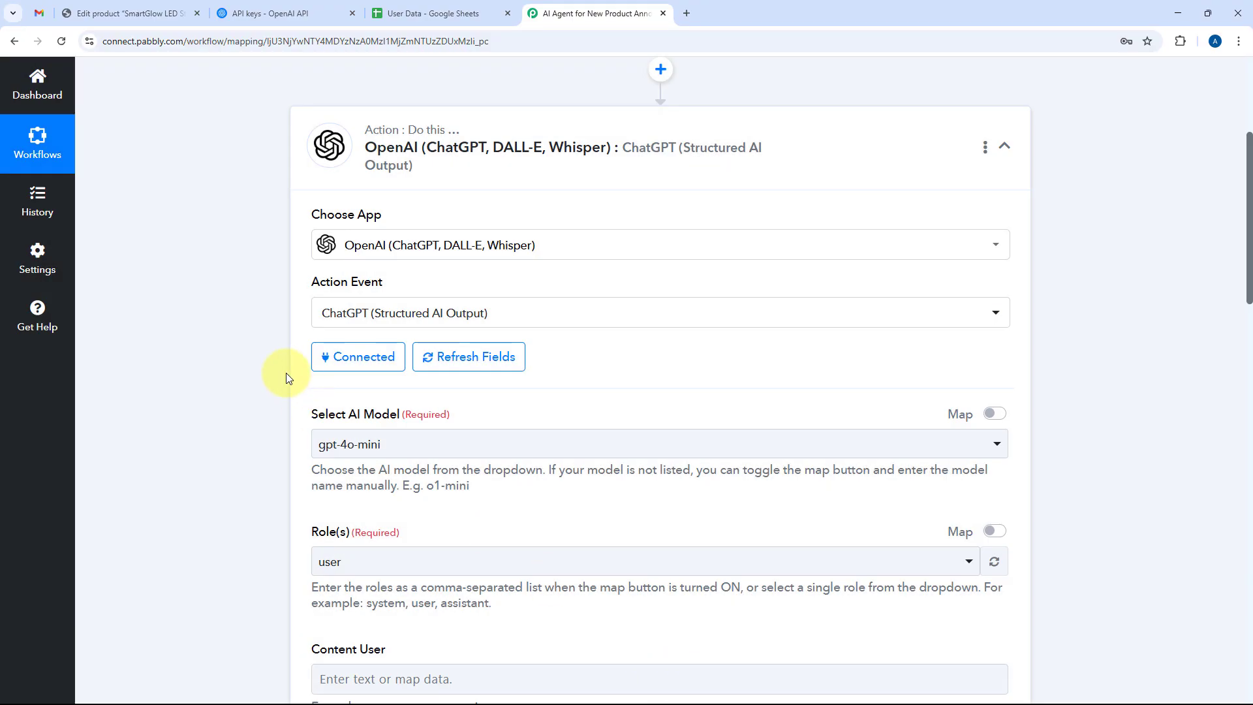
Select gpt-4o-mini as the AI model for the OpenAI action.
scroll(274, 372, down, 2)
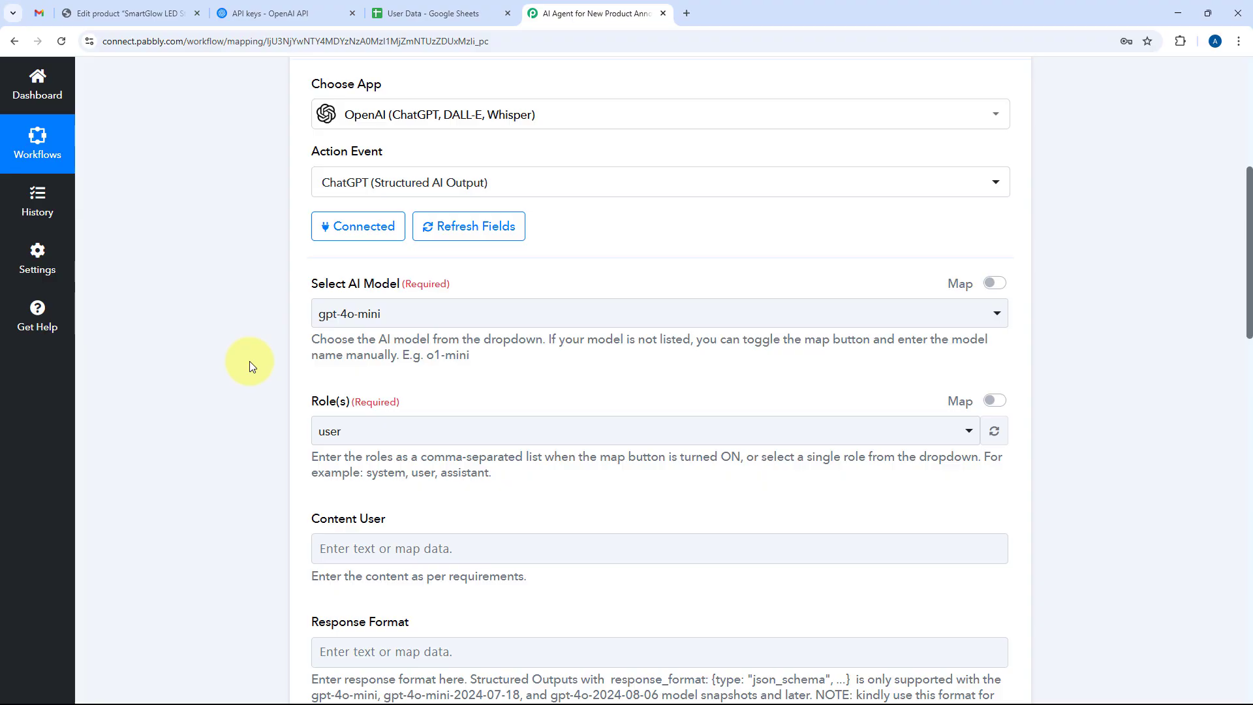
click(477, 314)
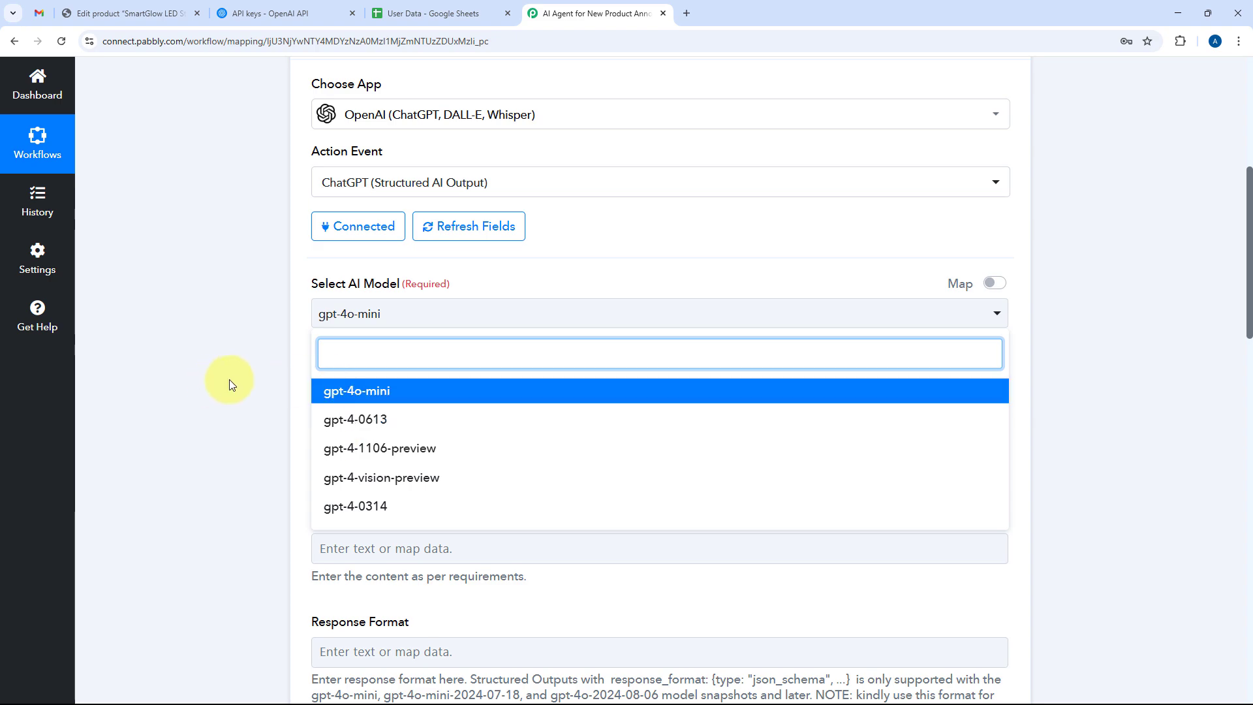
scroll(232, 378, down, 1)
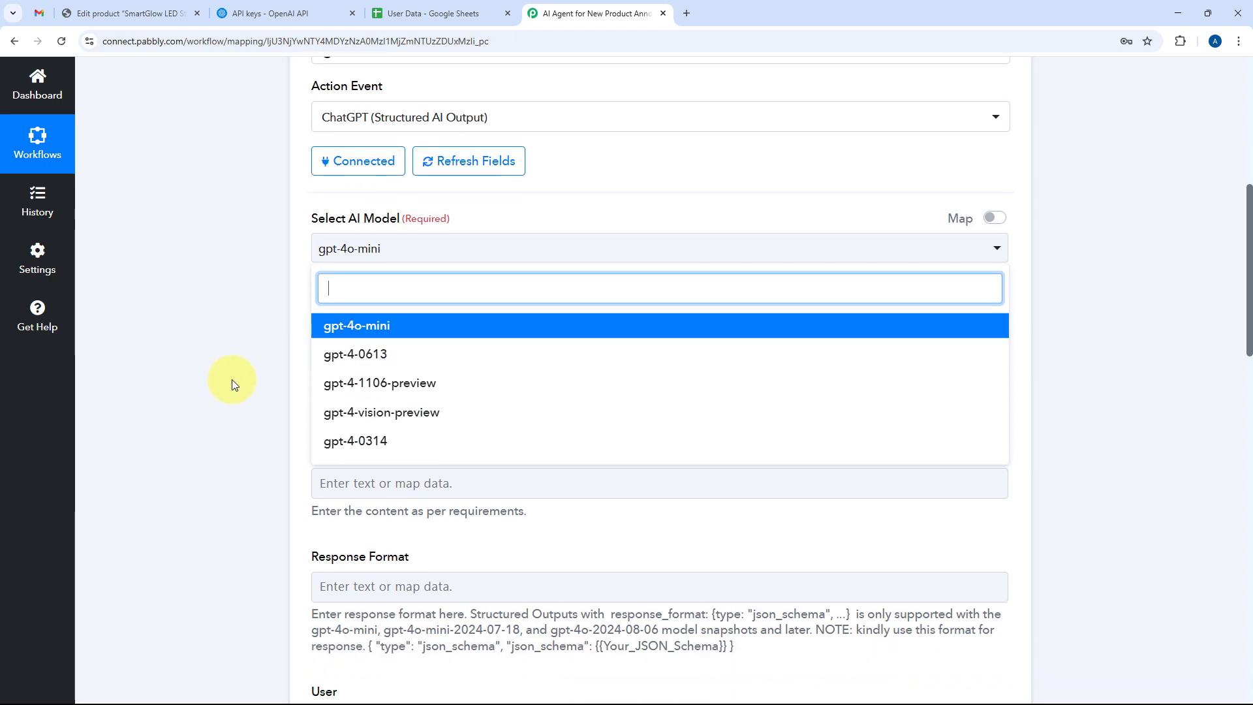
click(392, 330)
Turn on mapping for the Role(s) field and copy the example "system, user" from its help text.
scroll(410, 325, down, 2)
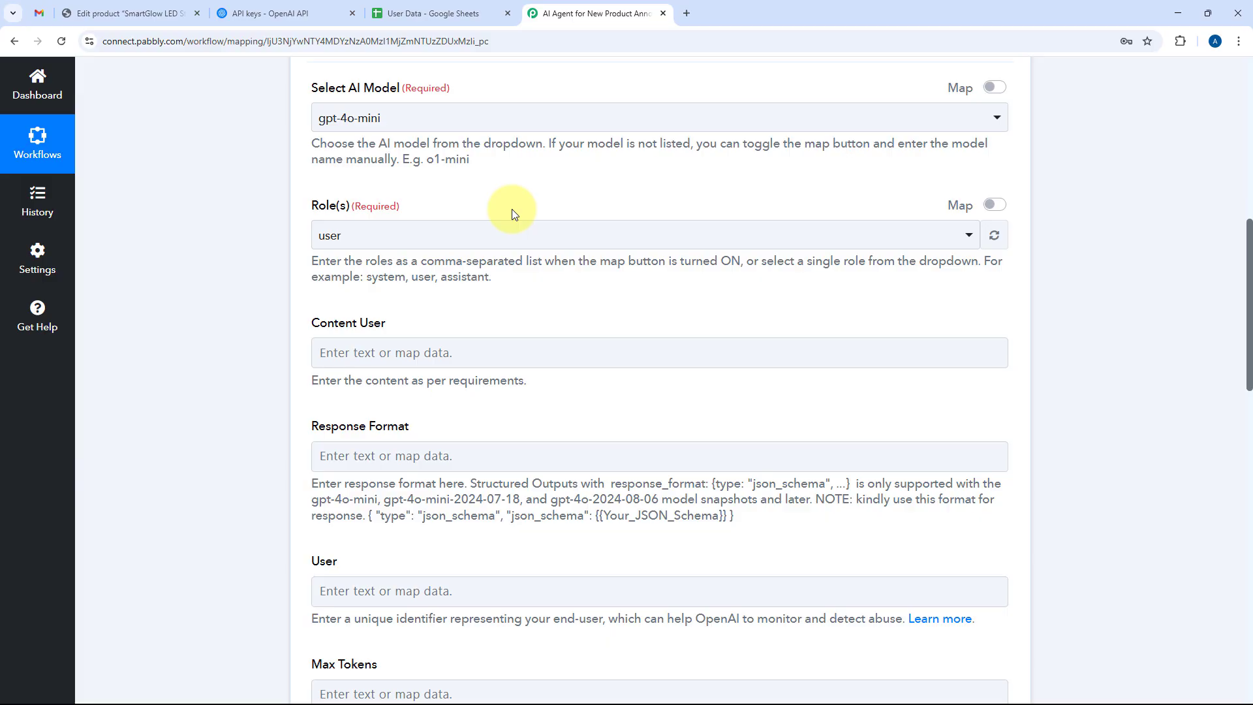
click(468, 234)
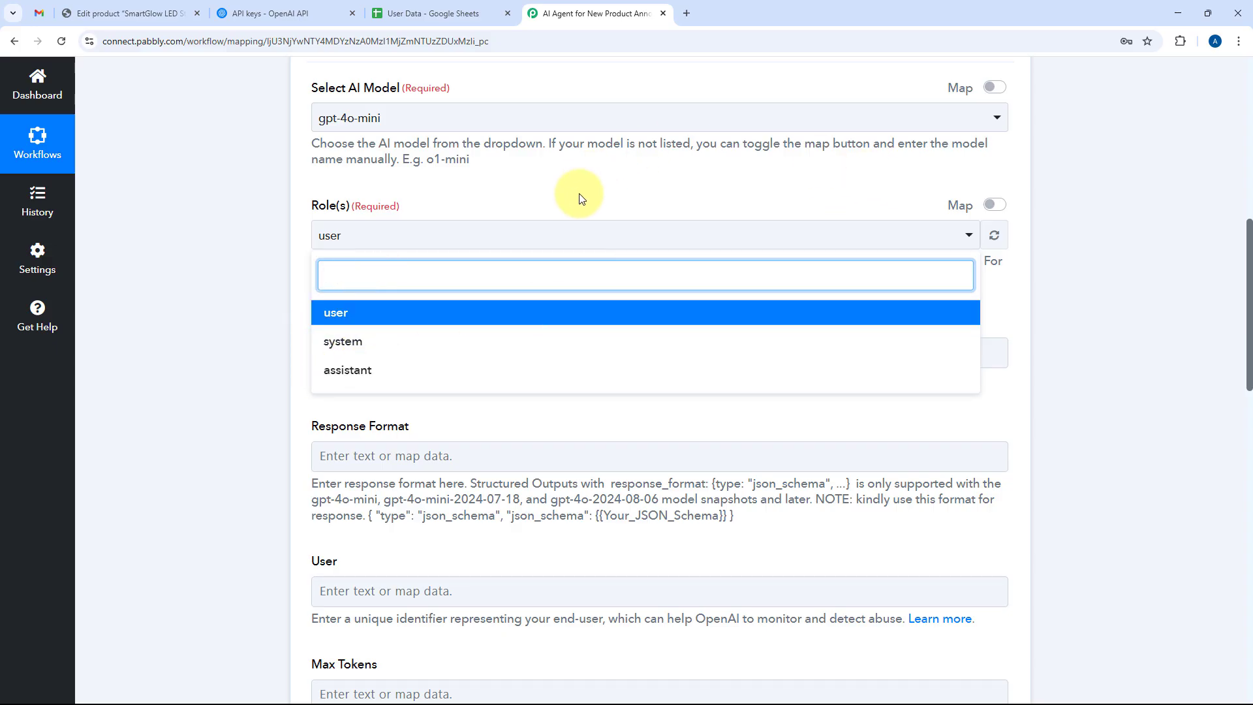
click(522, 187)
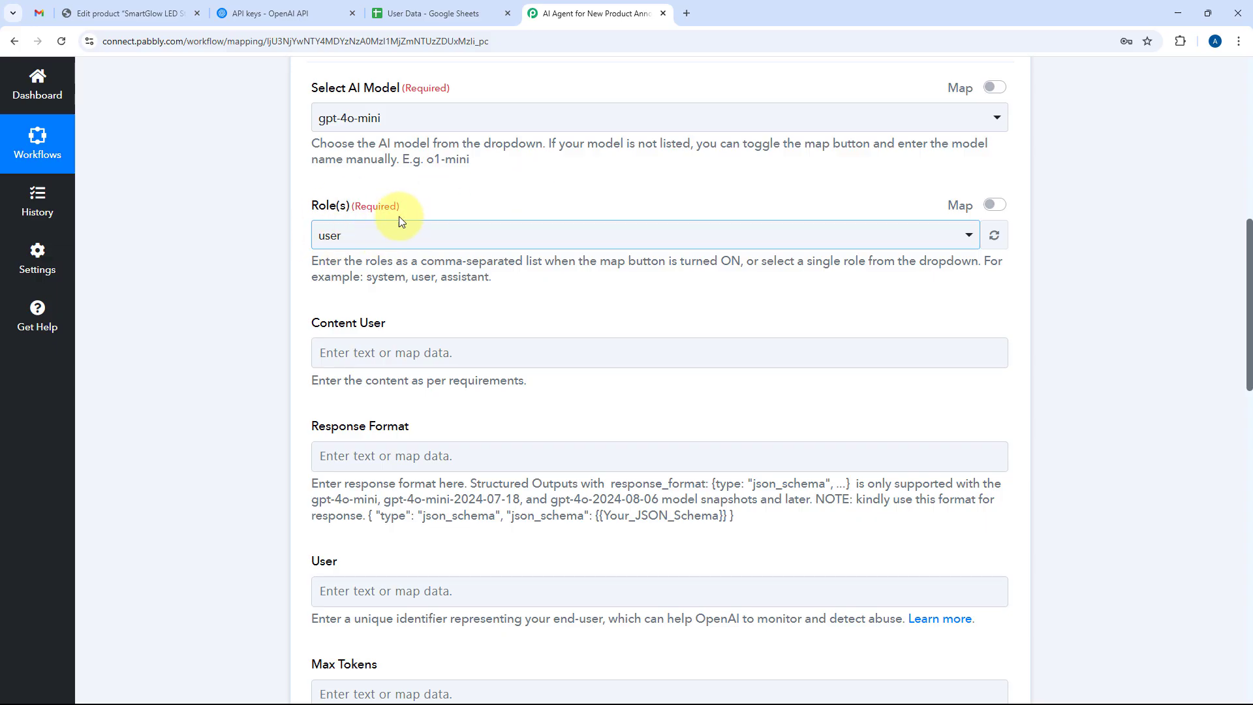
click(994, 206)
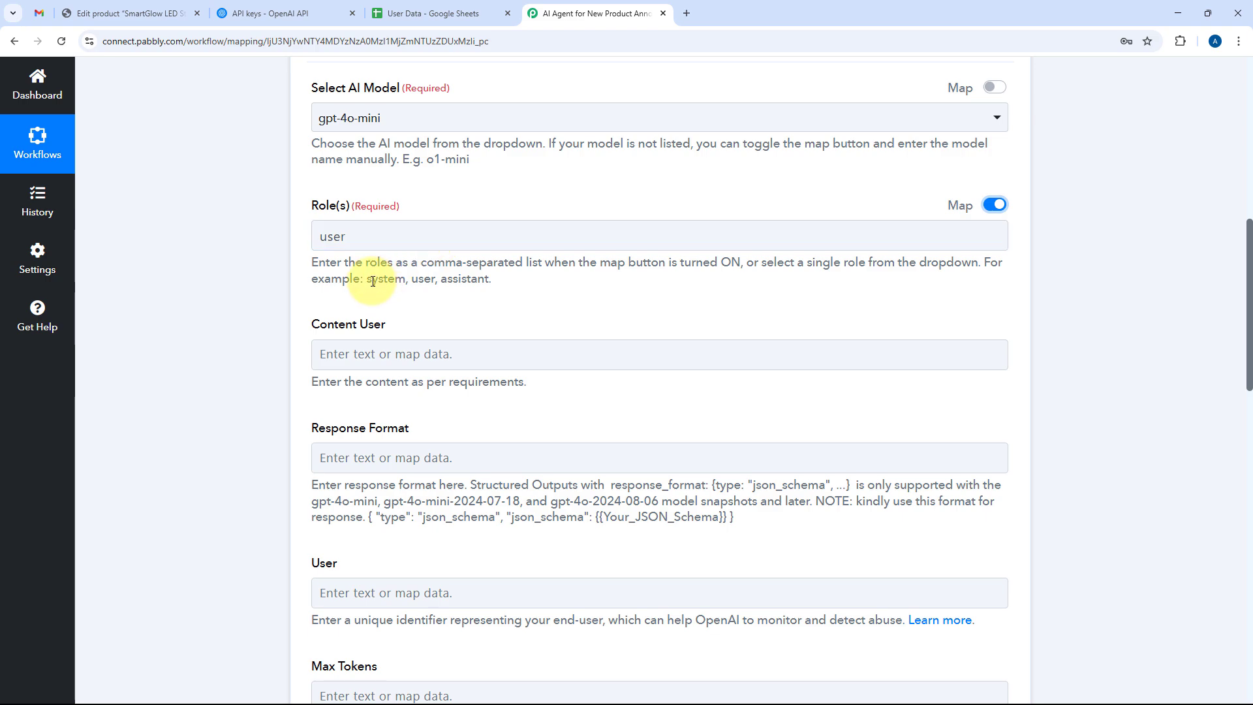
drag(368, 282, 436, 279)
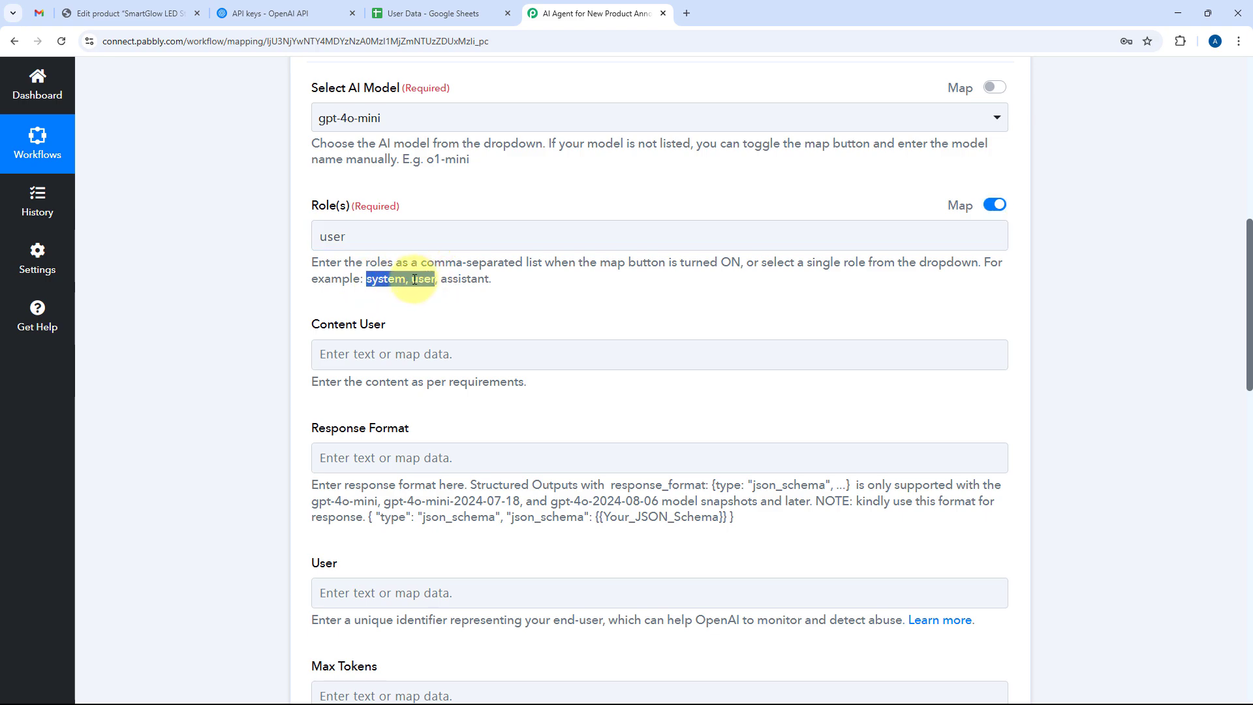
right_click(406, 280)
click(434, 293)
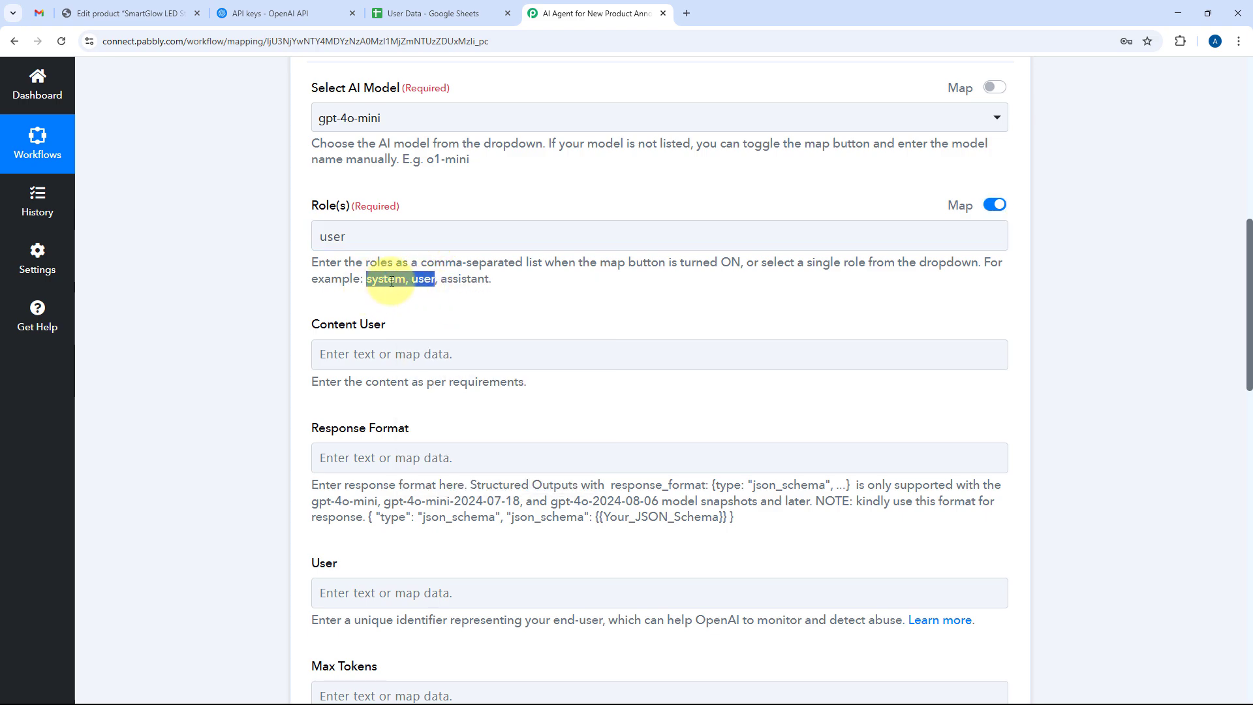
Replace the Role(s) value with the copied roles, written without a space as "system,user".
double_click(362, 235)
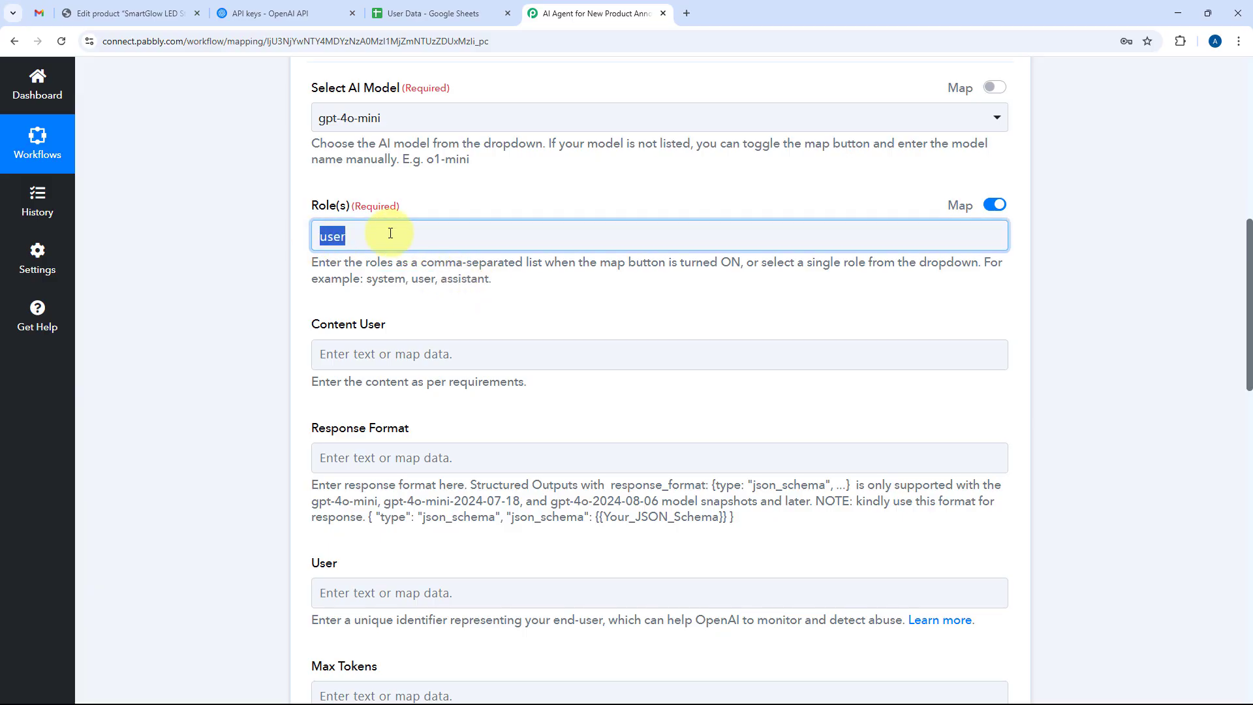
key(BackSpace)
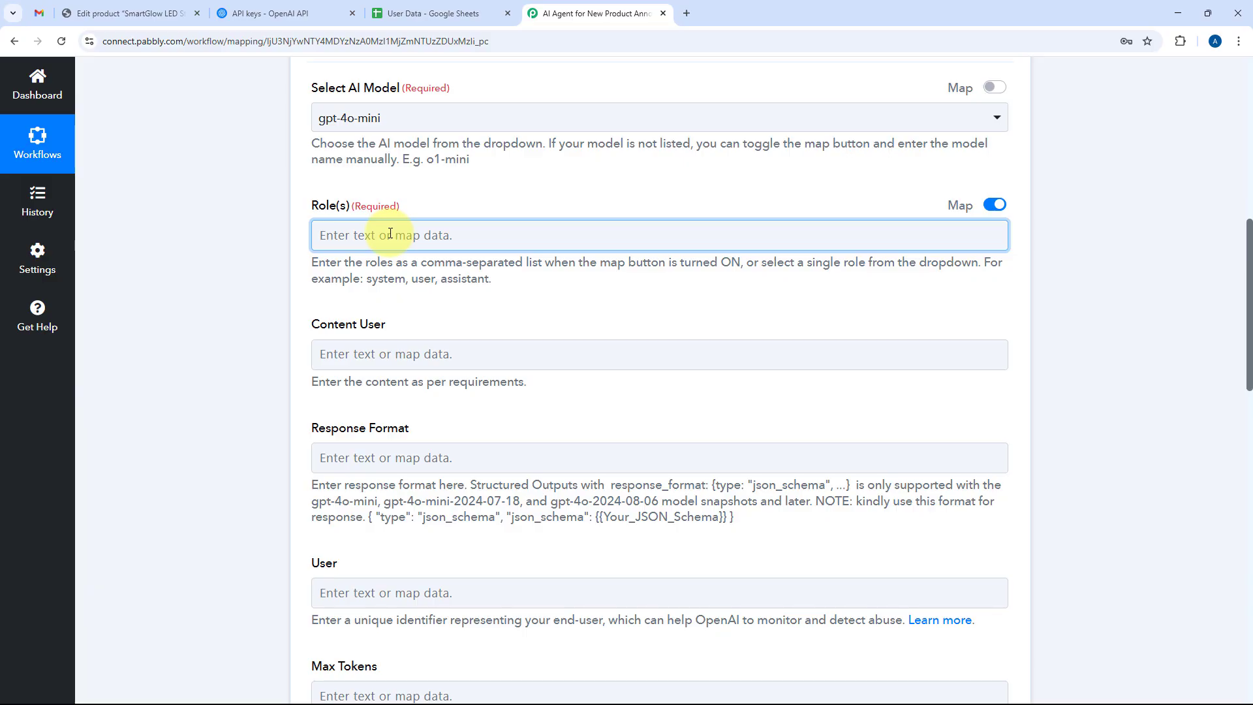
key(ctrl+v)
click(372, 235)
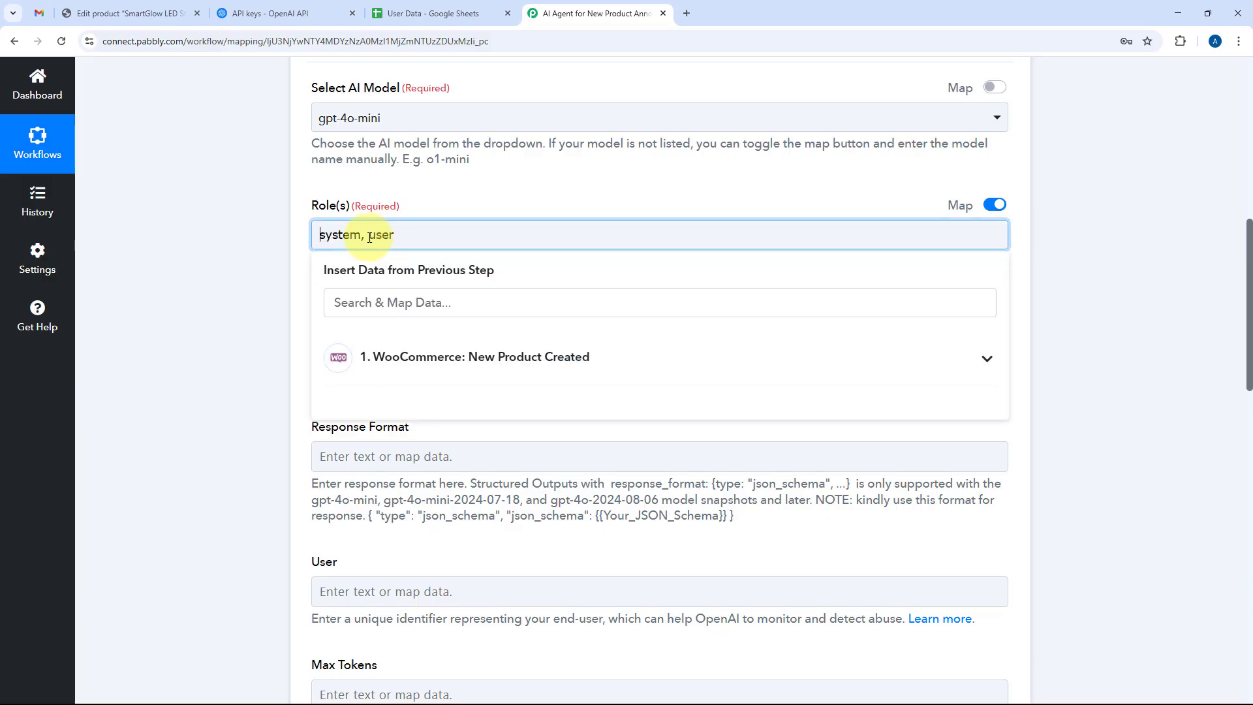
click(366, 236)
key(BackSpace)
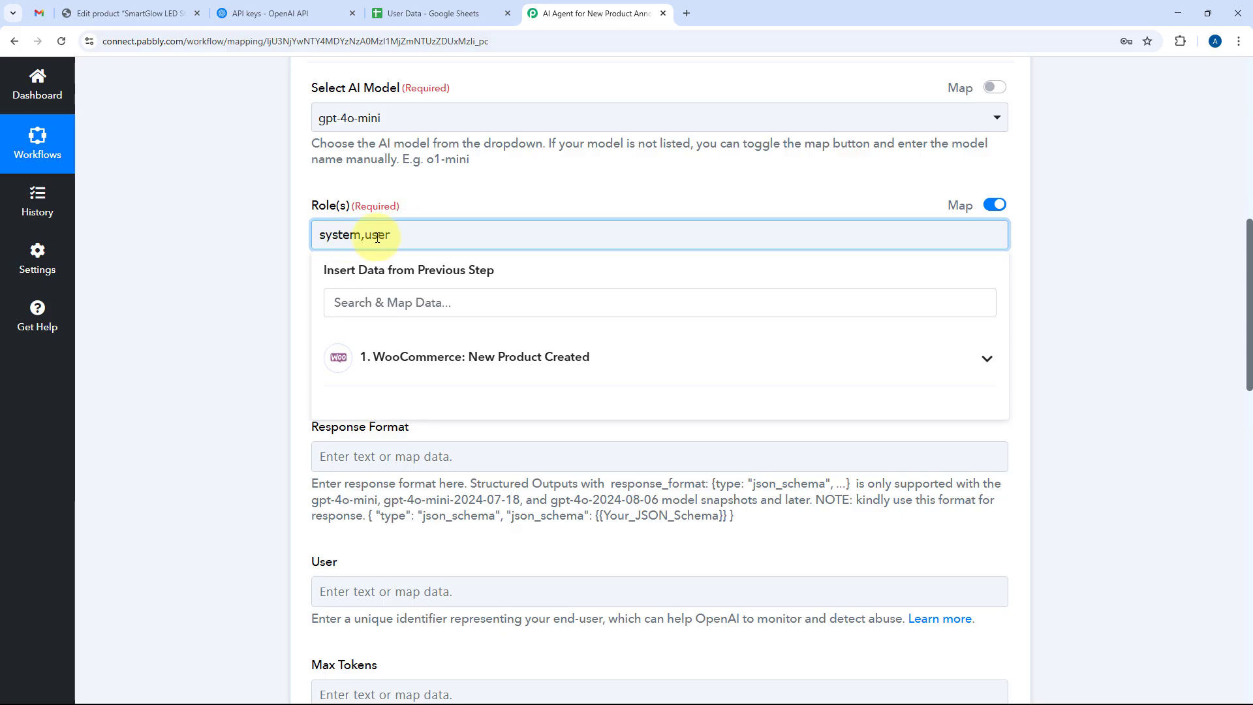
click(481, 188)
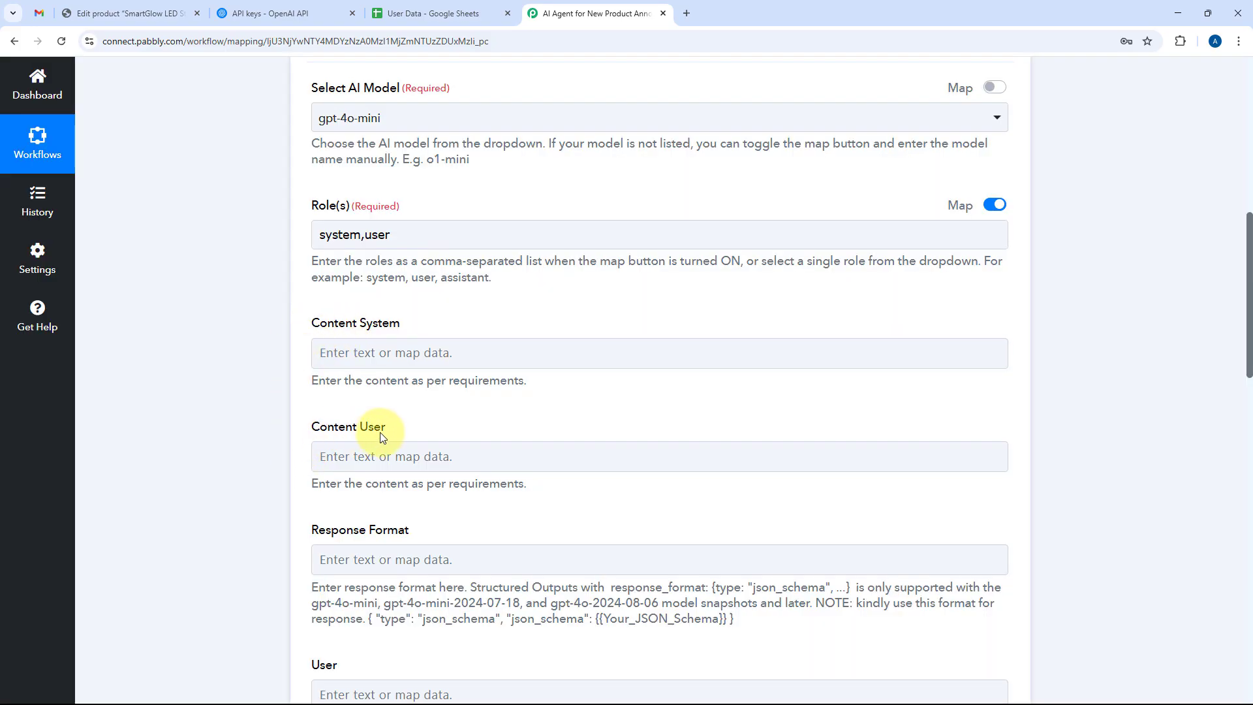
Enter the expert eCommerce email copywriter instructions in Content System and the HTML product launch announcement email prompt in Content User.
scroll(238, 310, down, 1)
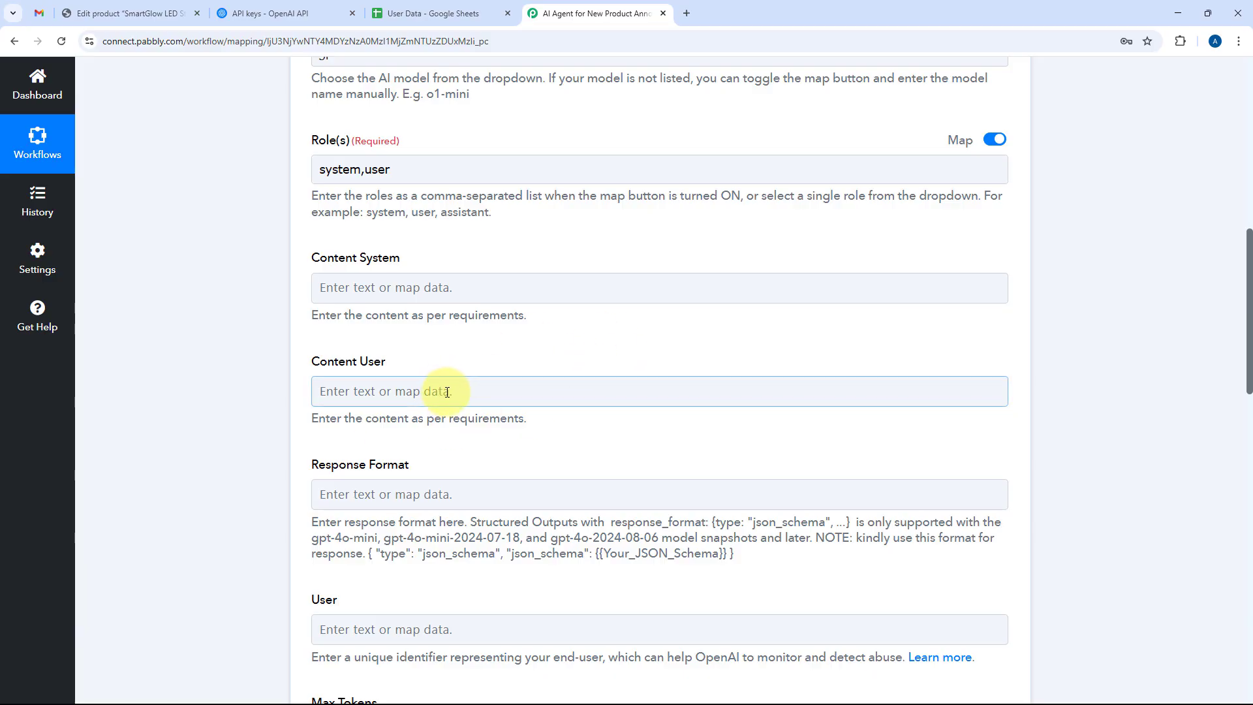
scroll(448, 364, down, 2)
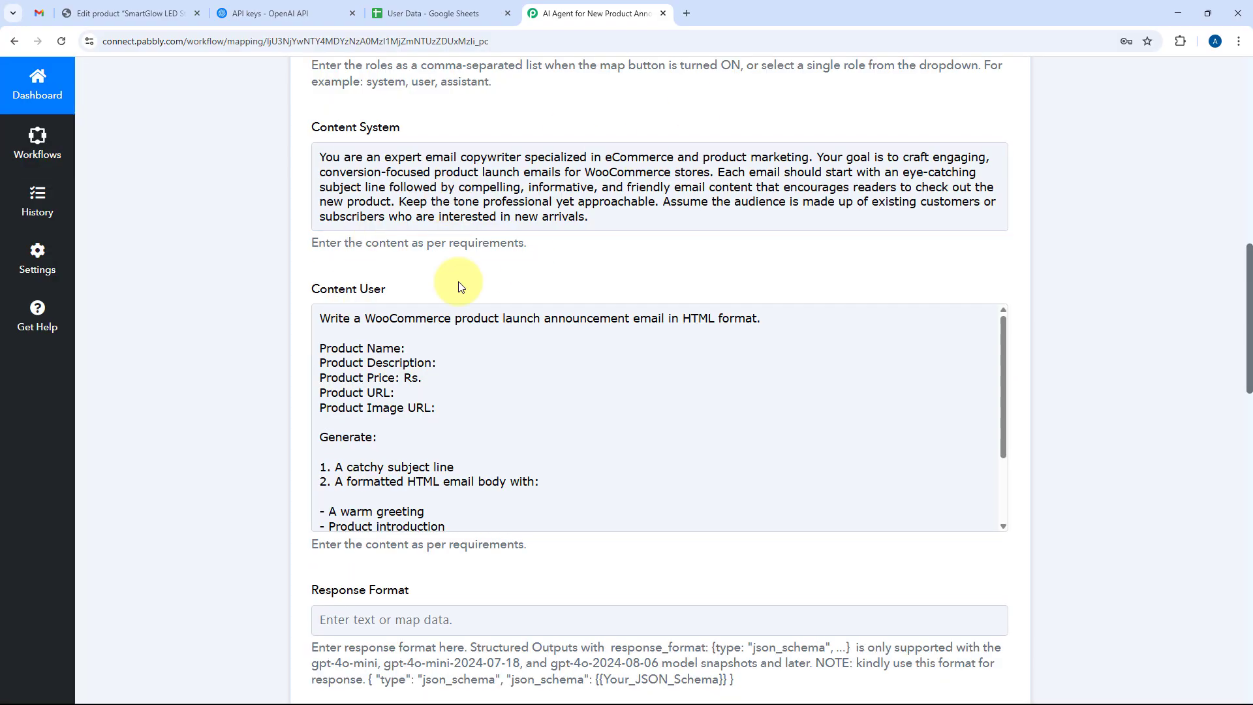
click(350, 179)
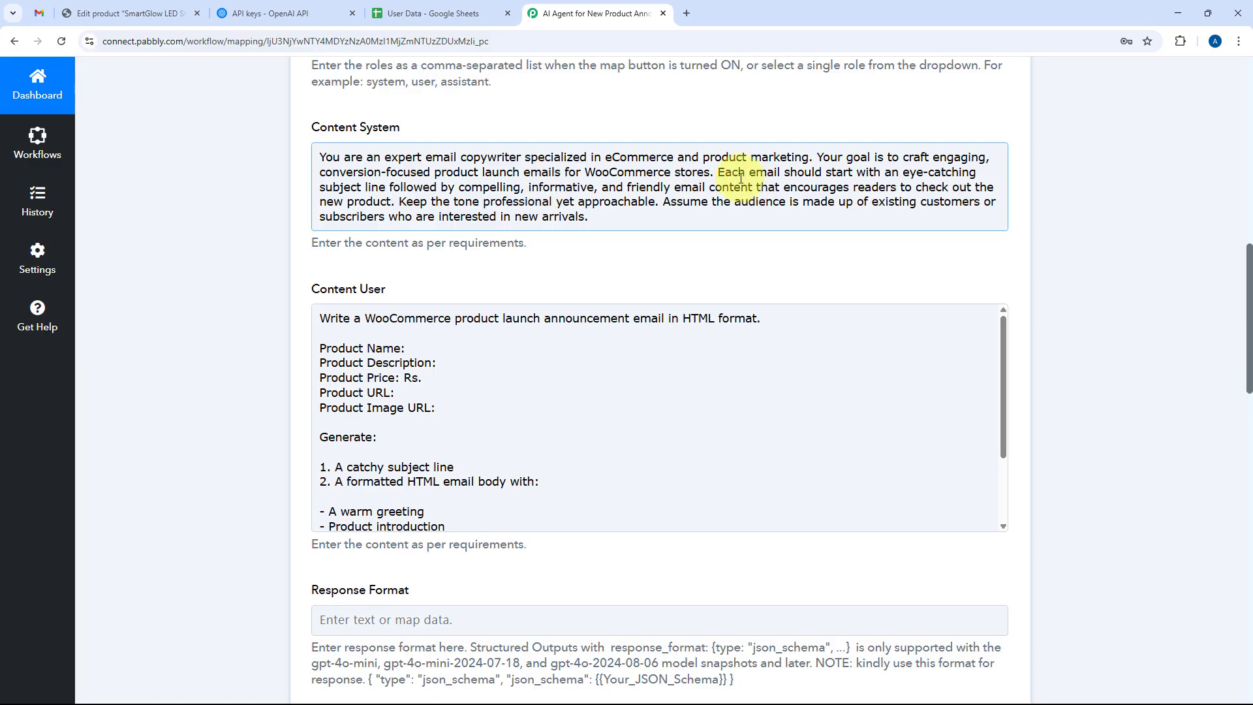
click(627, 226)
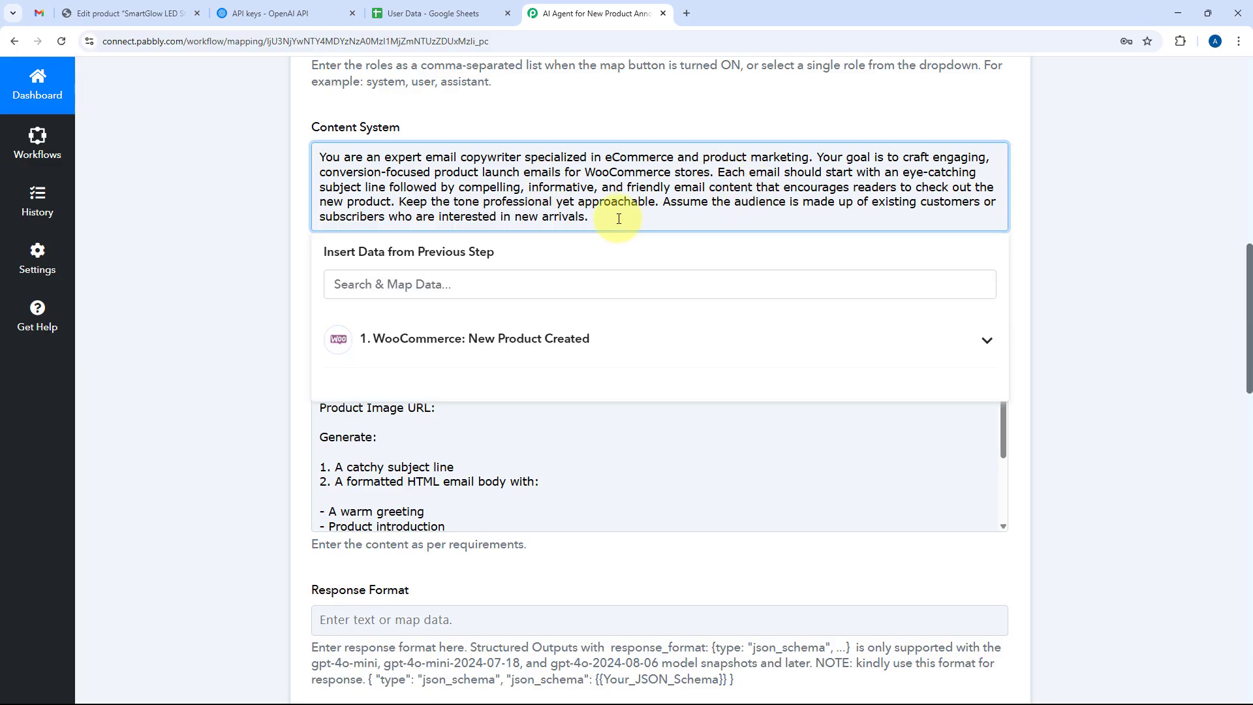
click(585, 96)
Examine the Content User prompt, including its empty product detail lines and the list of email parts to generate.
scroll(451, 261, down, 1)
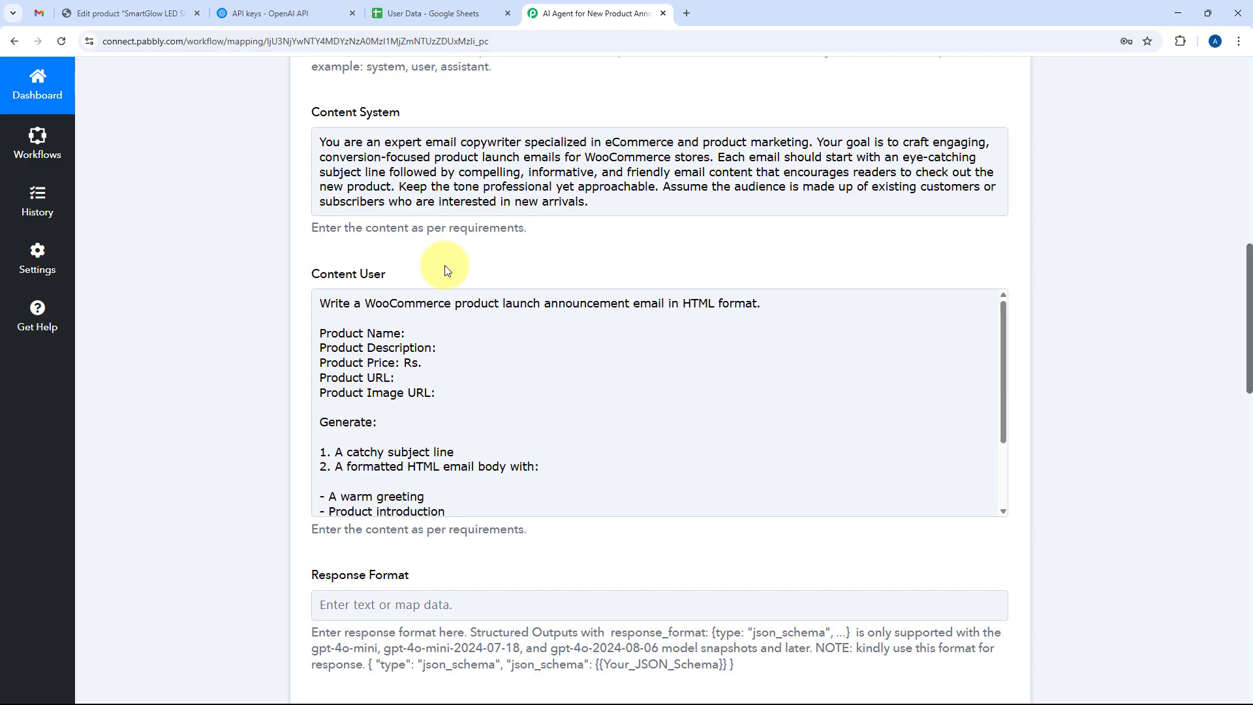
scroll(451, 261, down, 1)
click(466, 241)
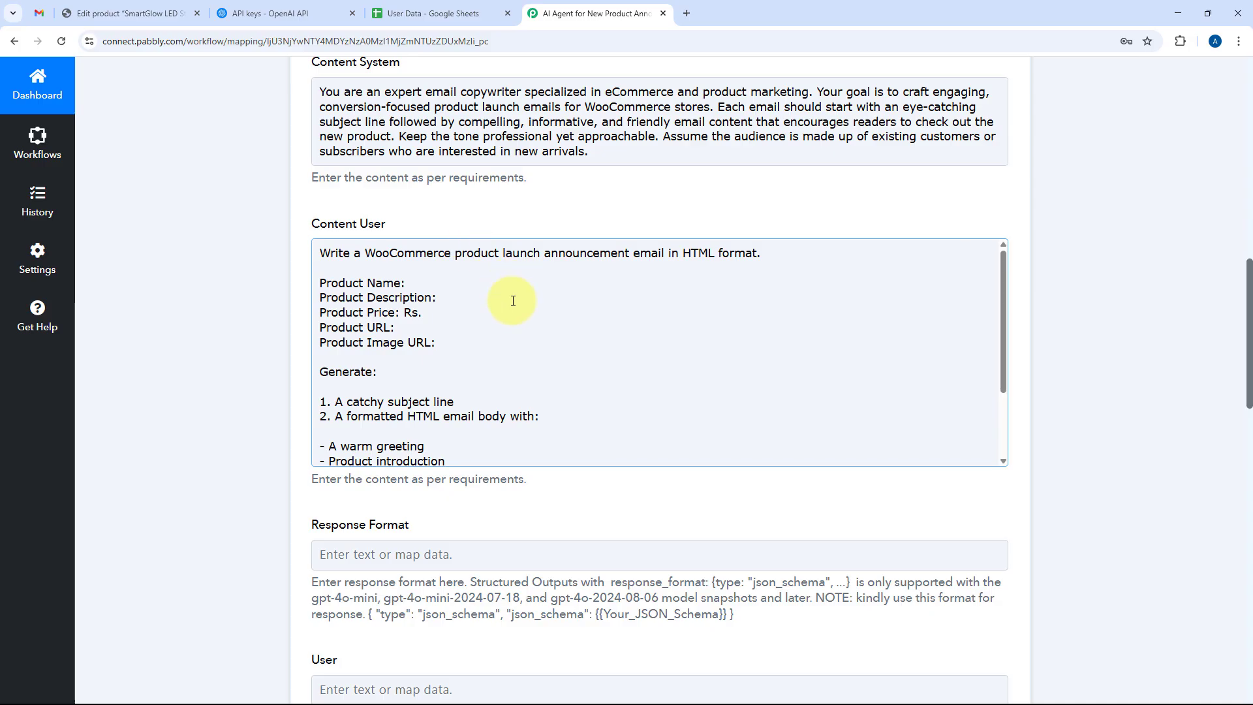
scroll(513, 301, down, 1)
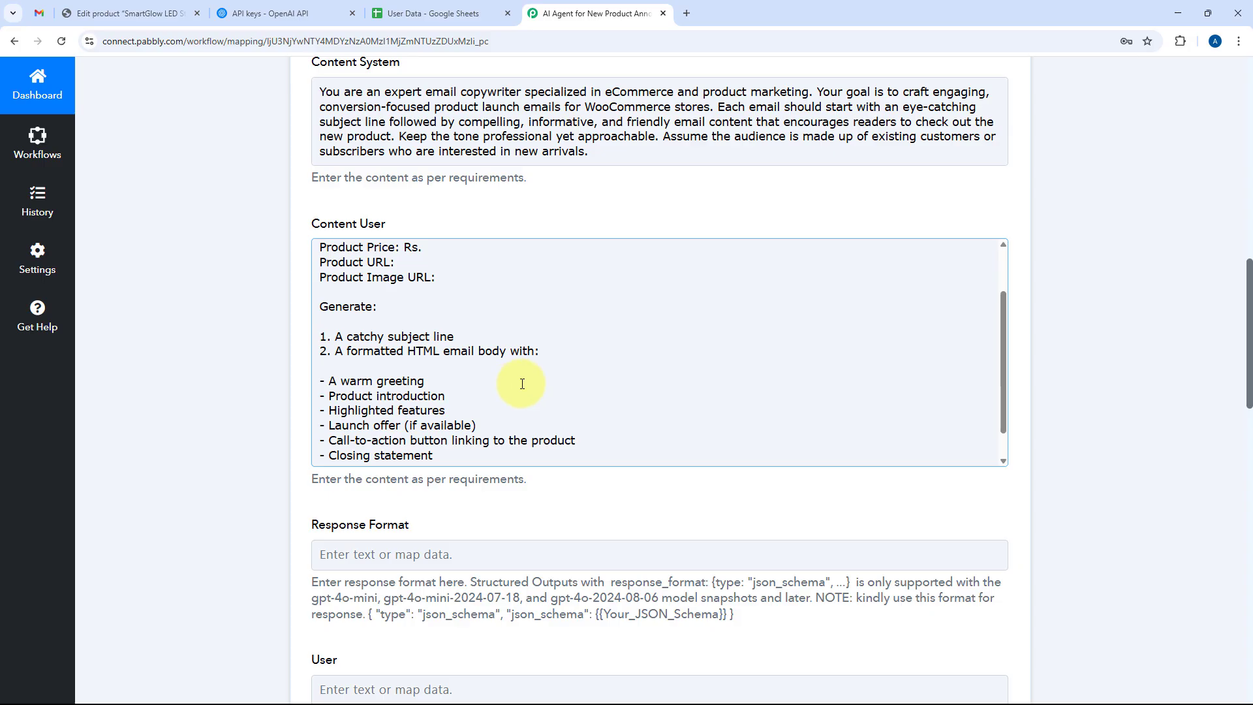
scroll(392, 346, up, 1)
click(423, 283)
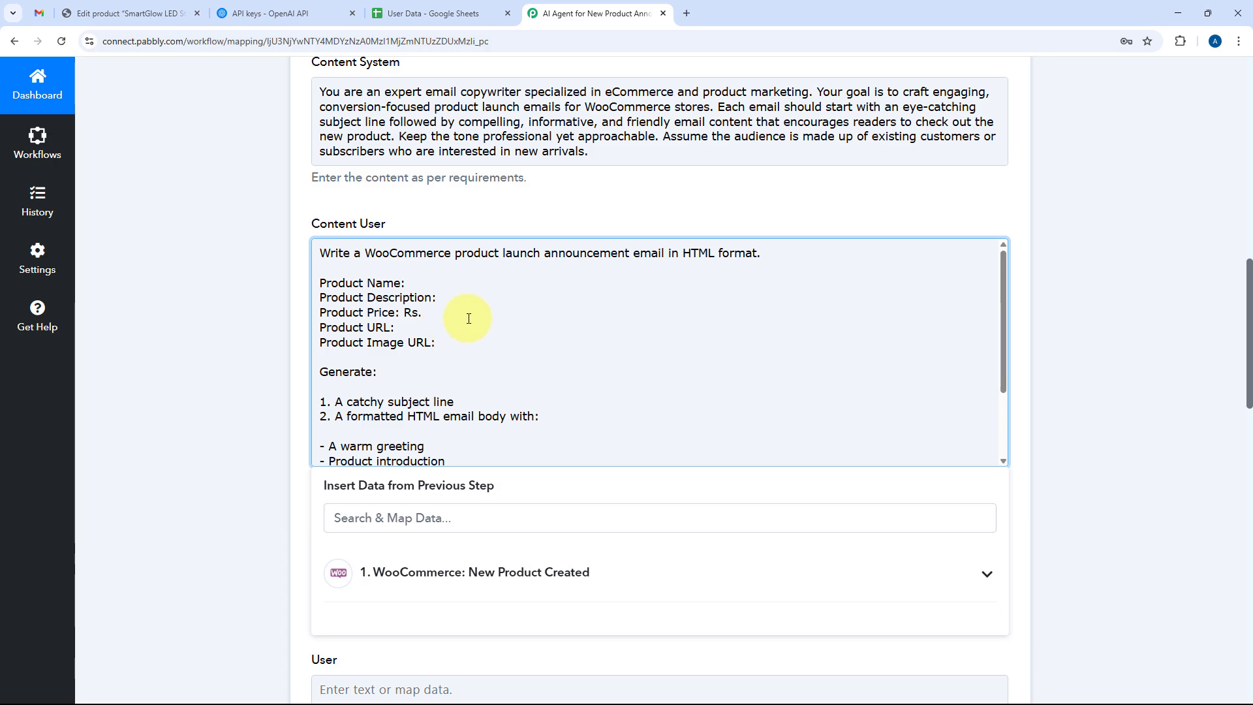
click(465, 344)
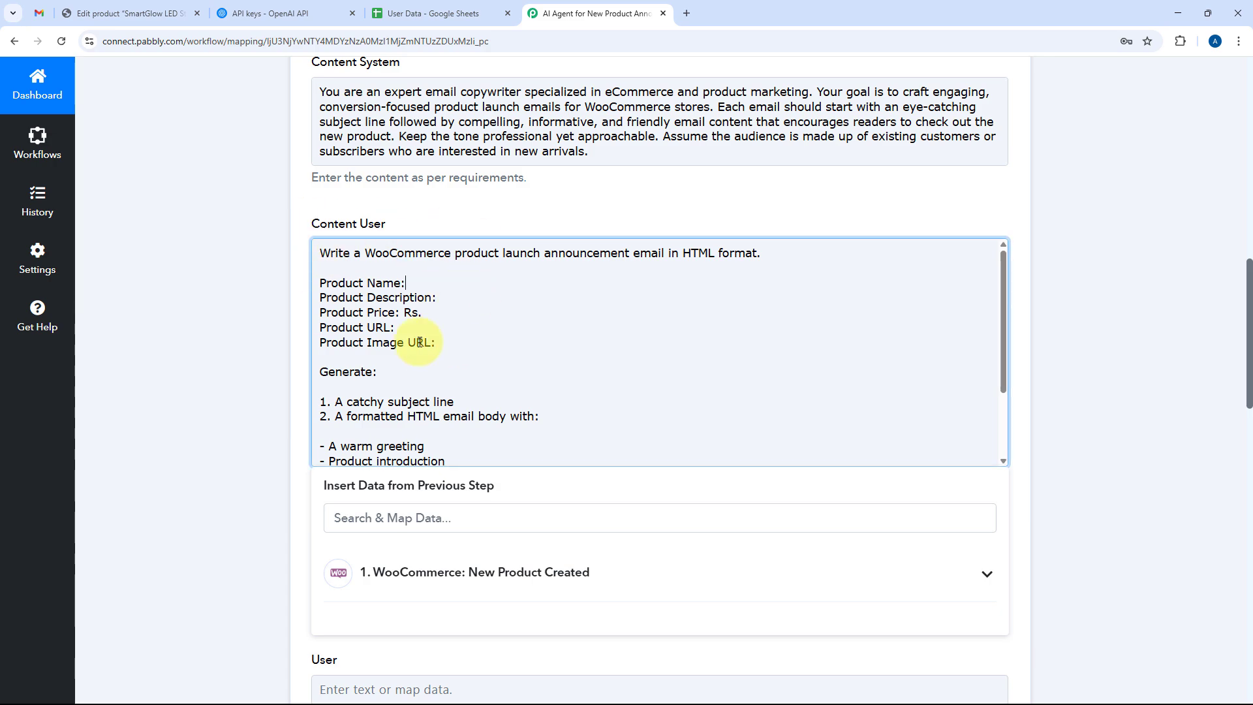
Review the product data captured by the WooCommerce trigger and return to the prompts in the OpenAI action.
scroll(249, 329, up, 8)
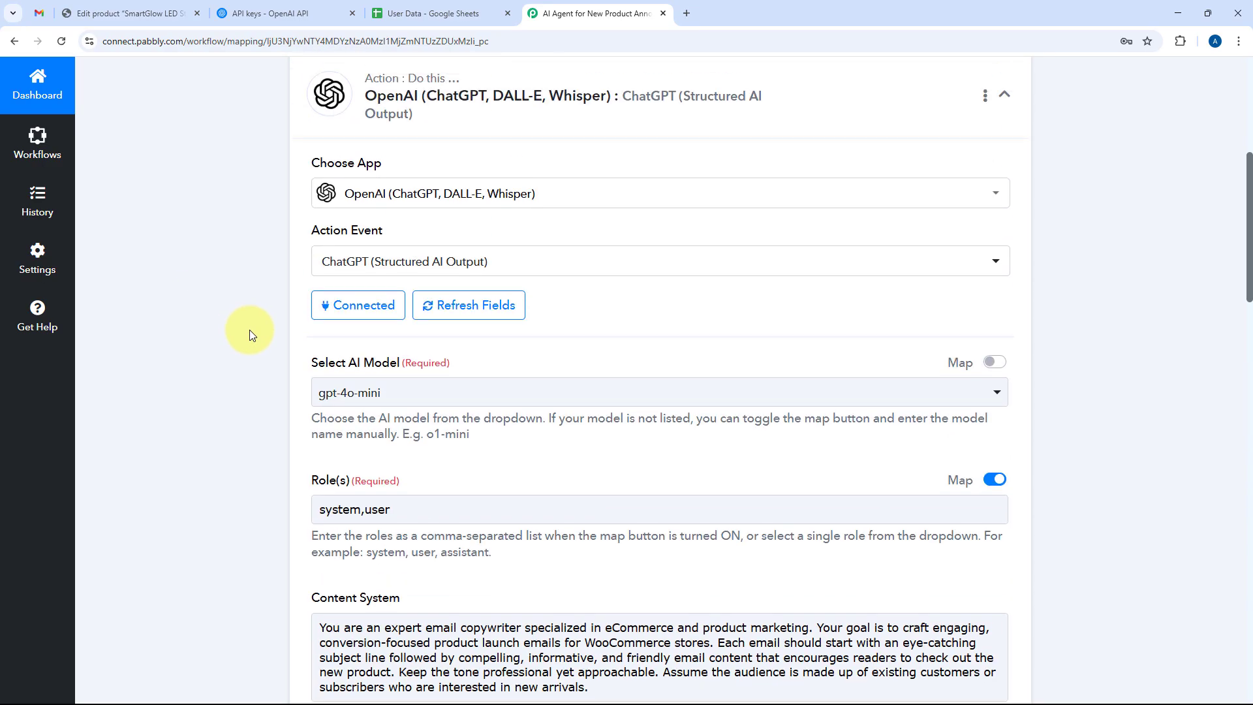
scroll(250, 331, up, 5)
click(621, 224)
scroll(457, 326, up, 2)
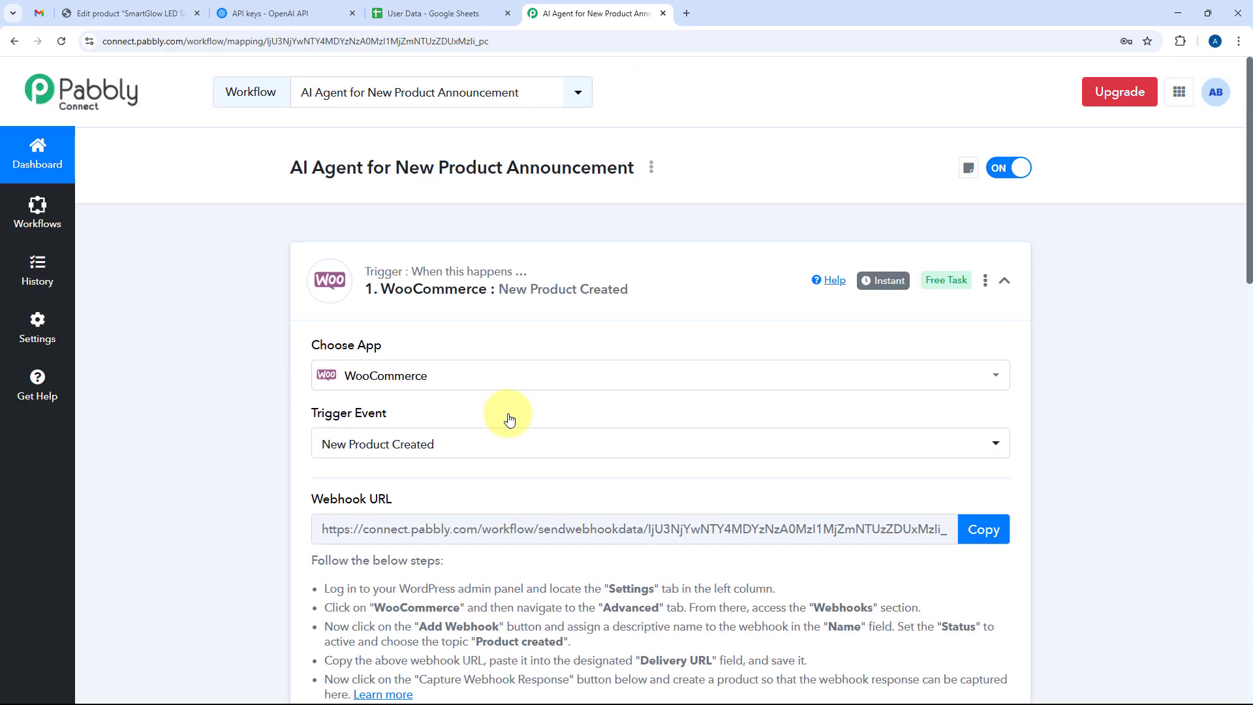
scroll(601, 280, down, 12)
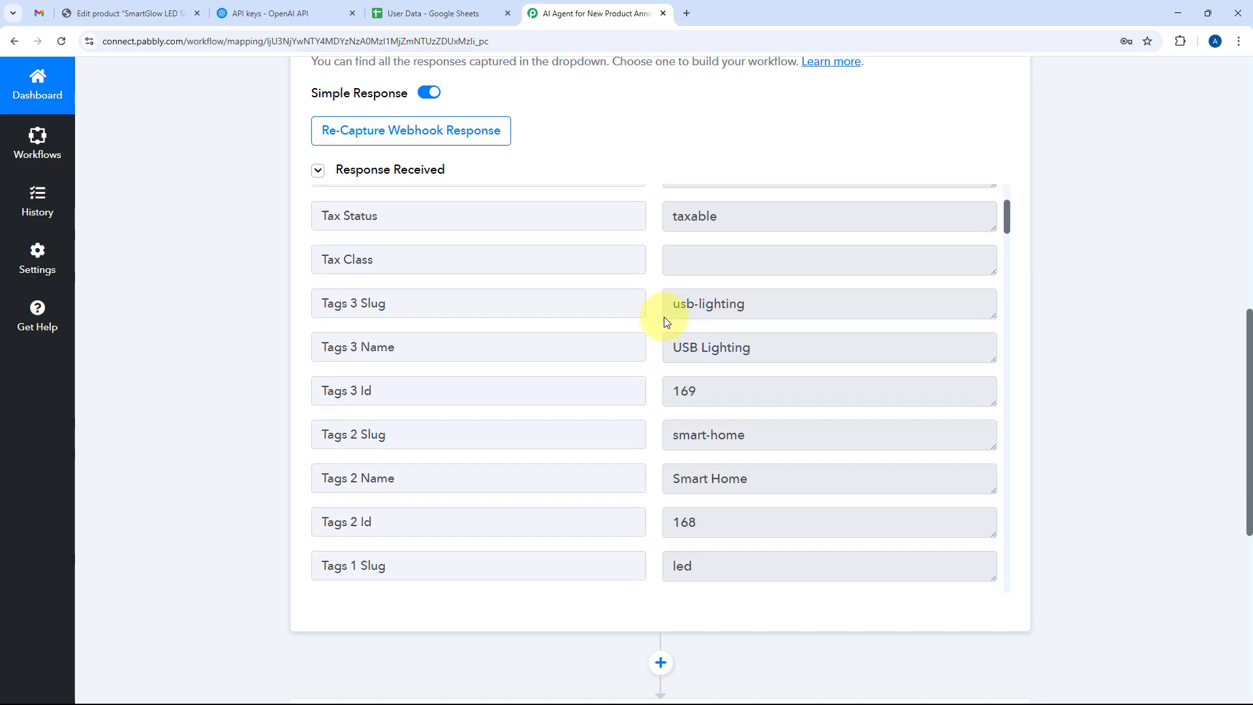
scroll(666, 320, down, 10)
scroll(266, 301, down, 5)
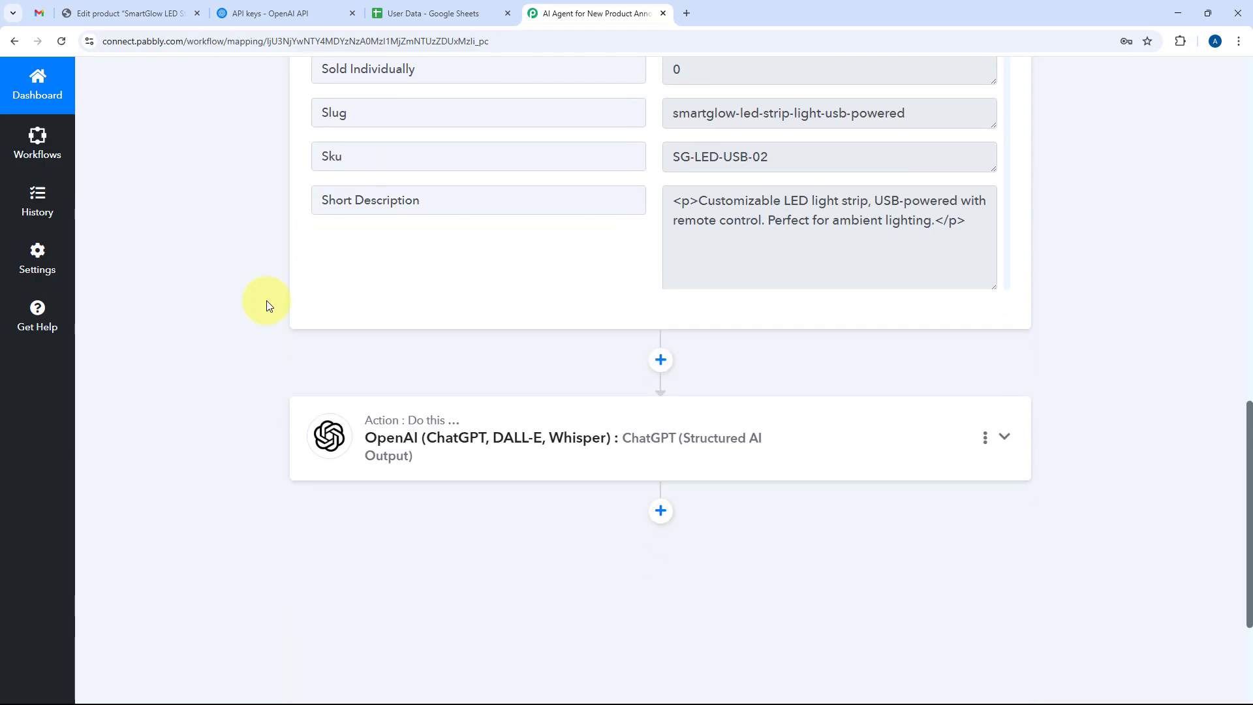
click(518, 344)
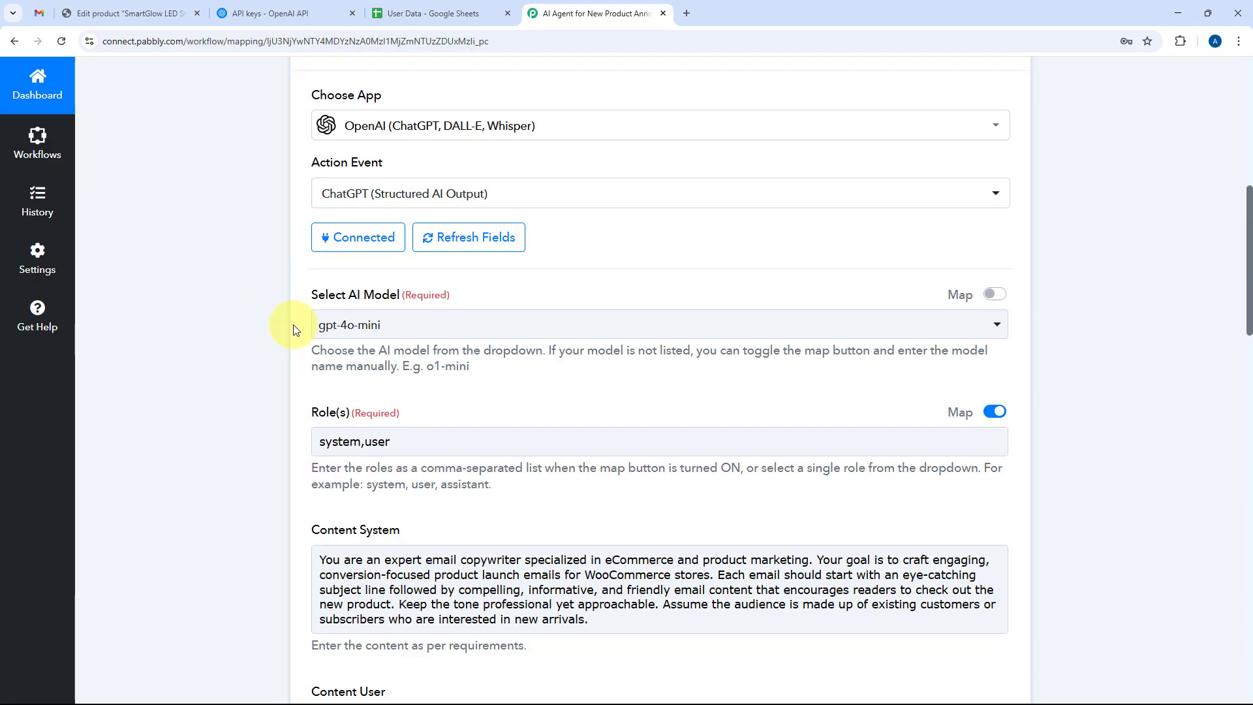
scroll(268, 347, down, 10)
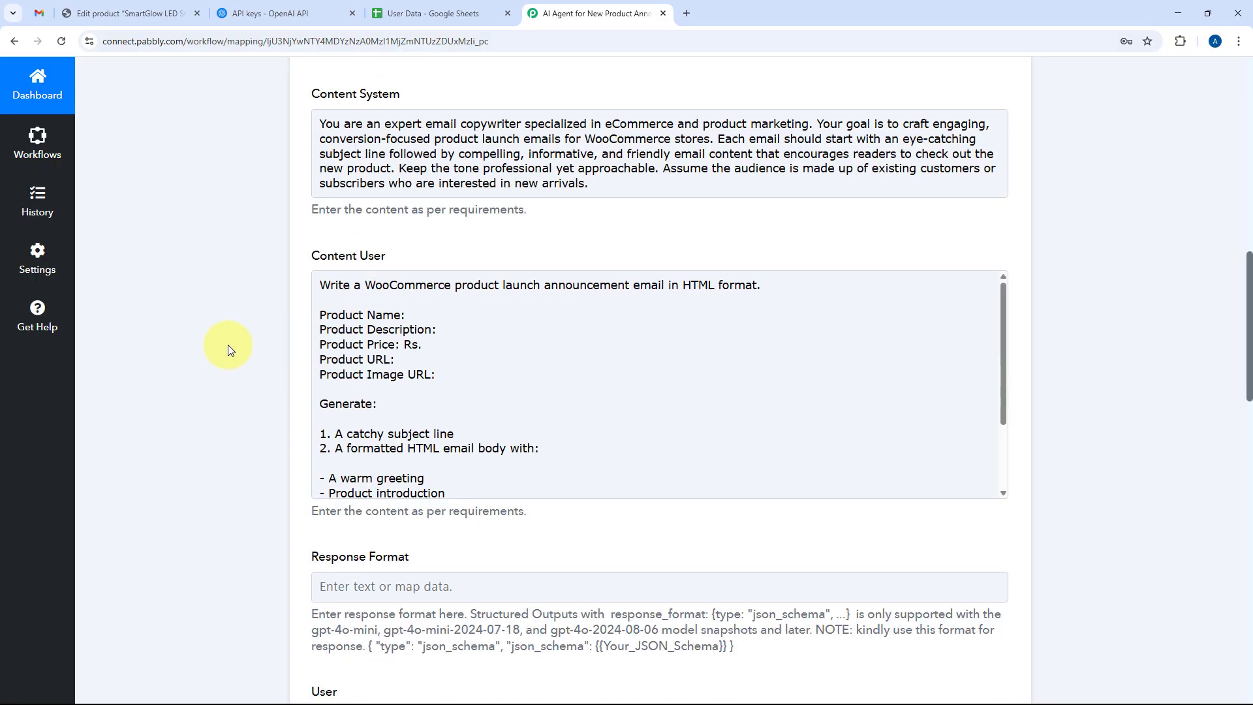
scroll(232, 332, up, 10)
scroll(597, 238, down, 3)
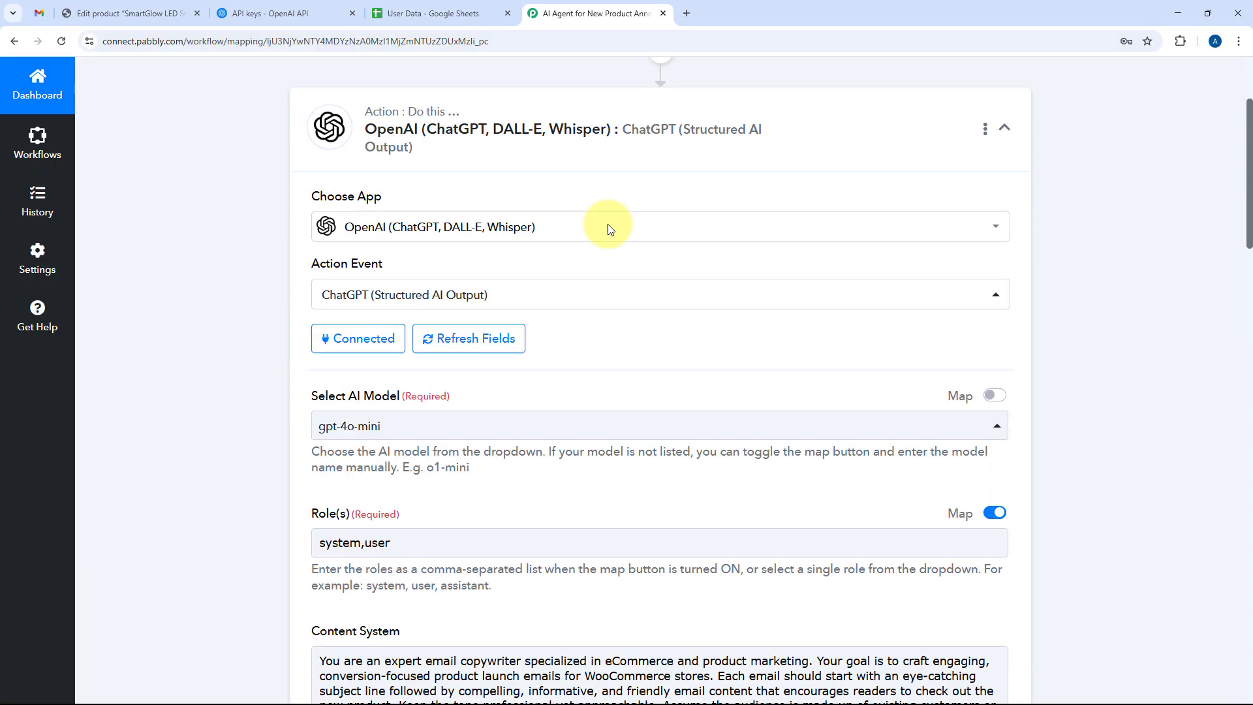
scroll(279, 347, down, 7)
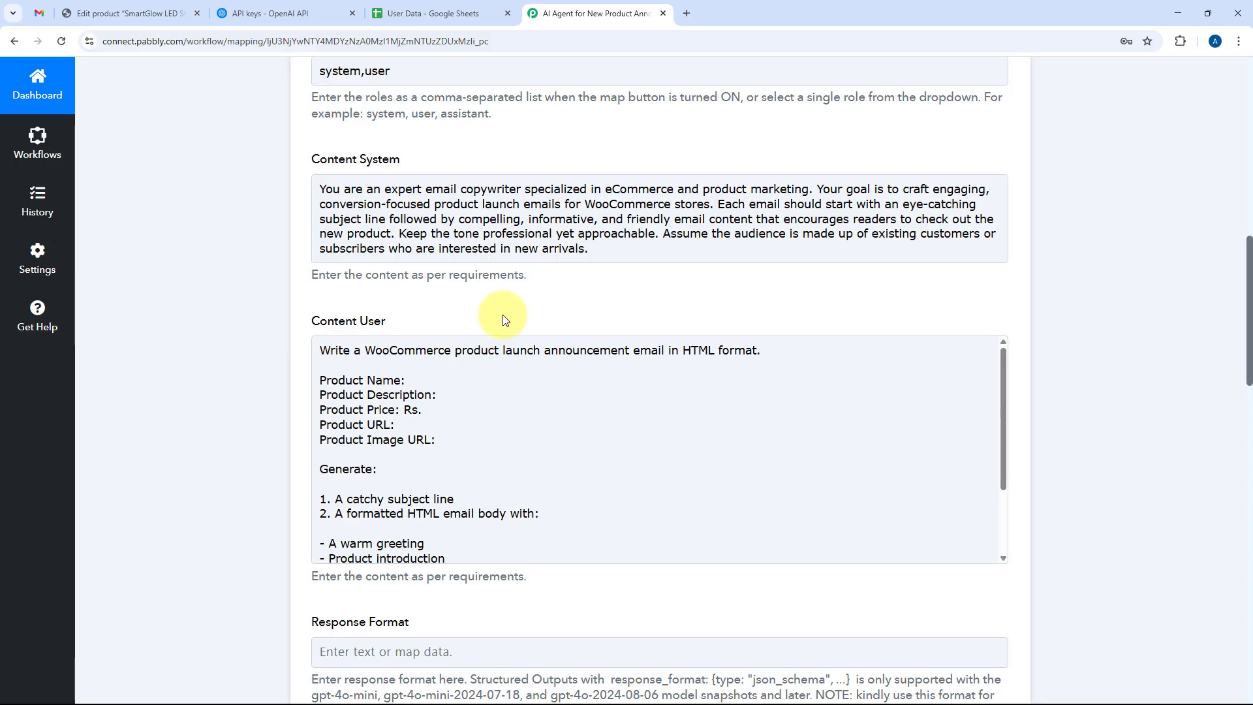
scroll(504, 320, down, 2)
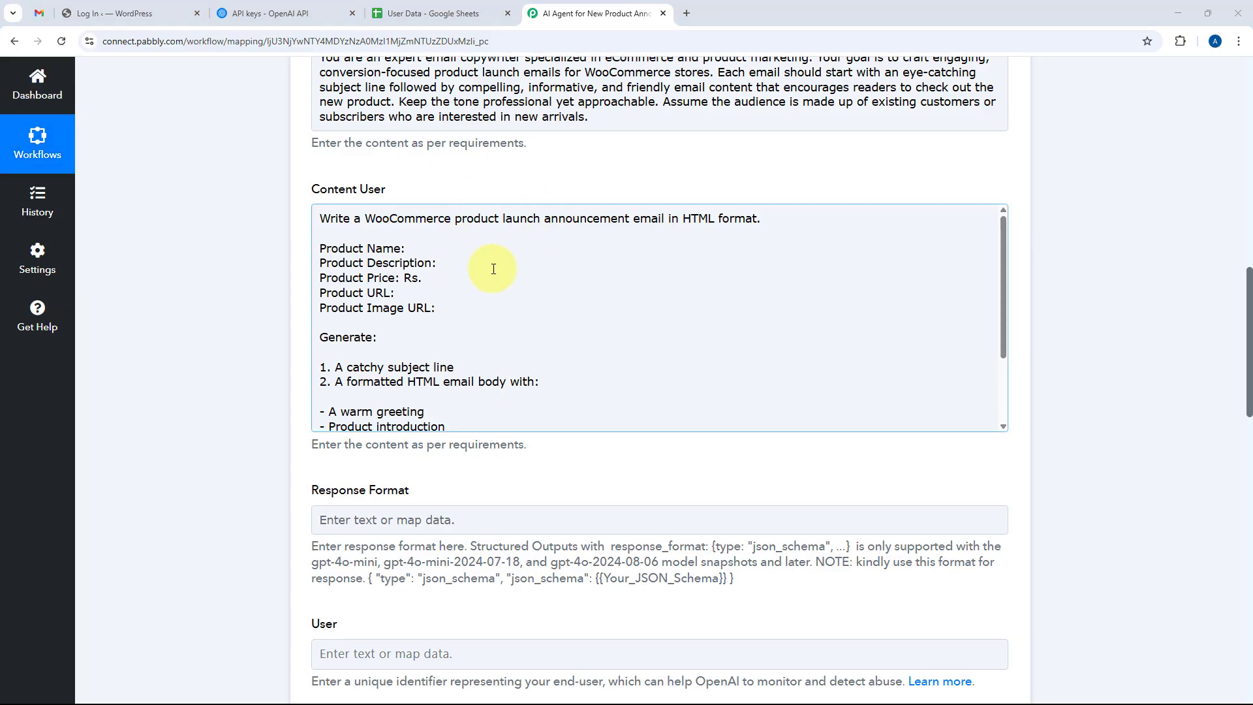
Map the WooCommerce product's Name, SmartGlow LED Strip Light (USB Powered), after "Product Name:" in the Content User prompt.
click(446, 251)
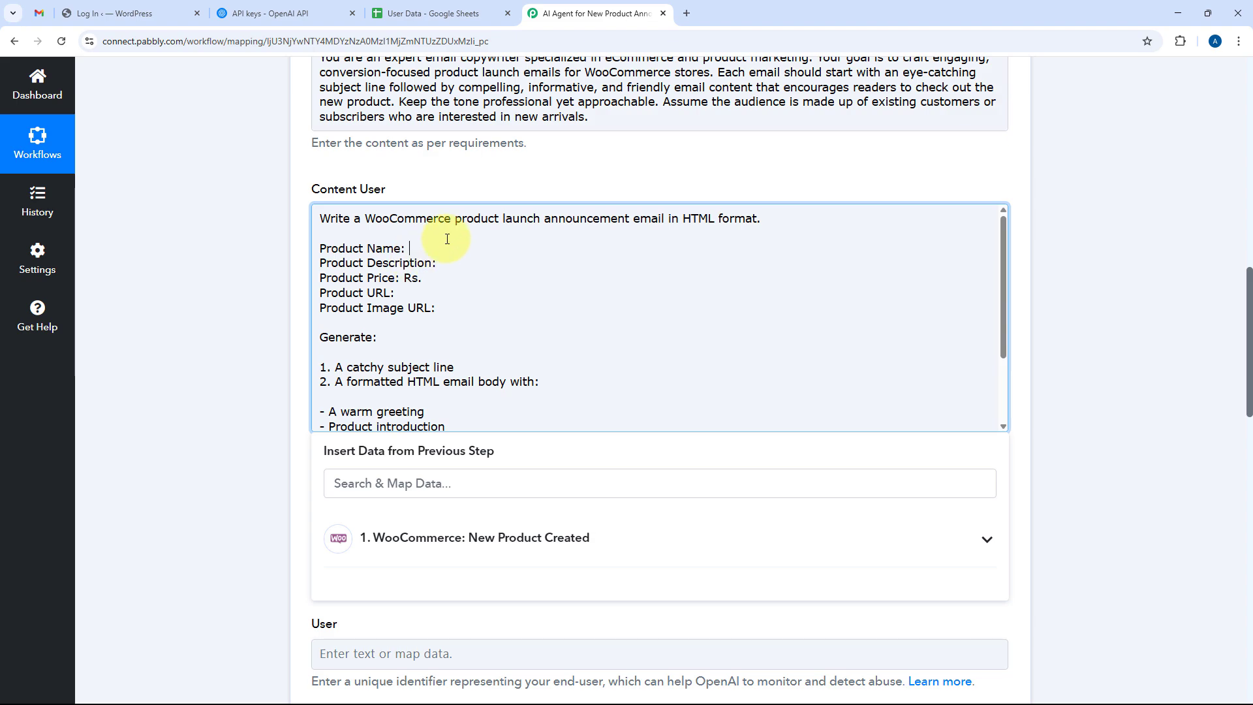
scroll(568, 208, up, 10)
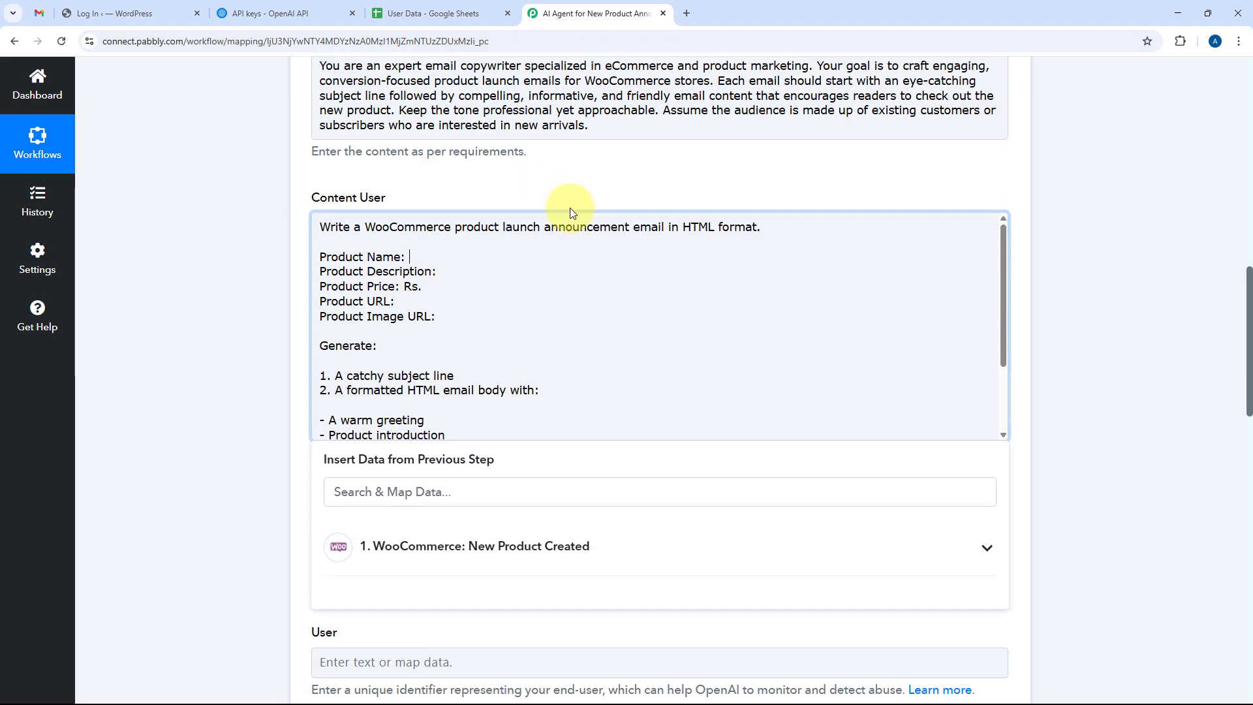
scroll(574, 220, down, 10)
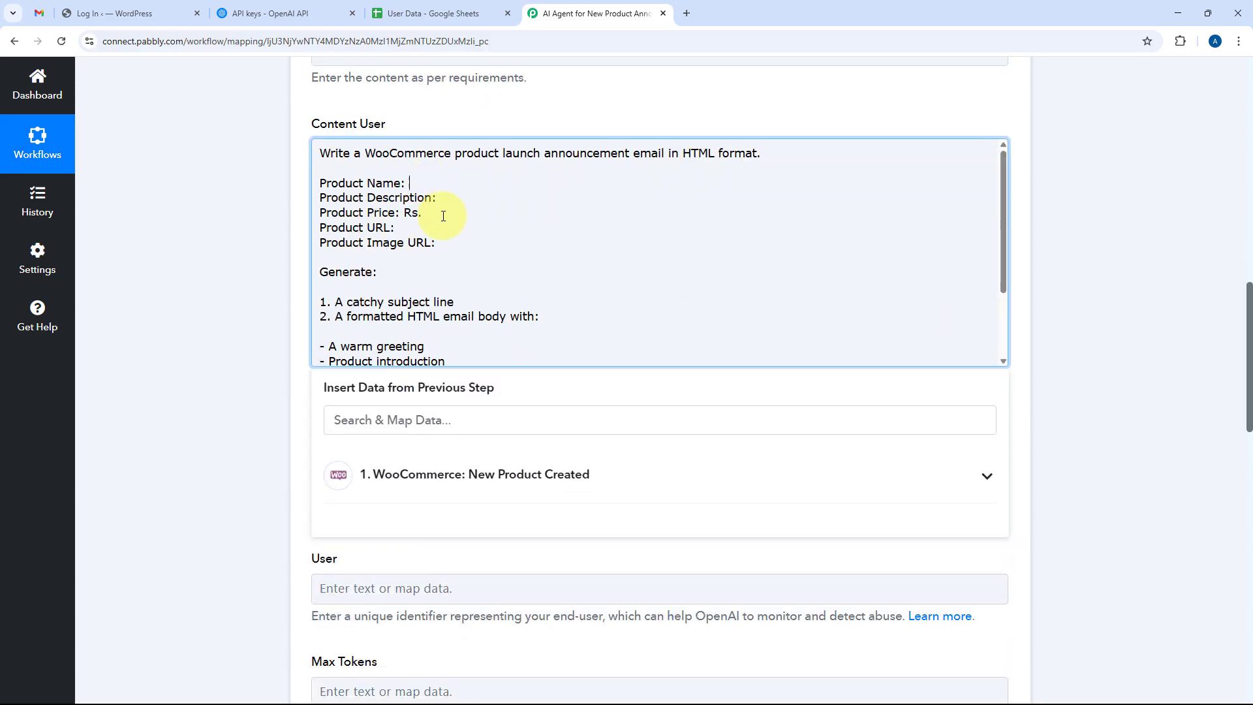
click(520, 474)
scroll(223, 397, down, 3)
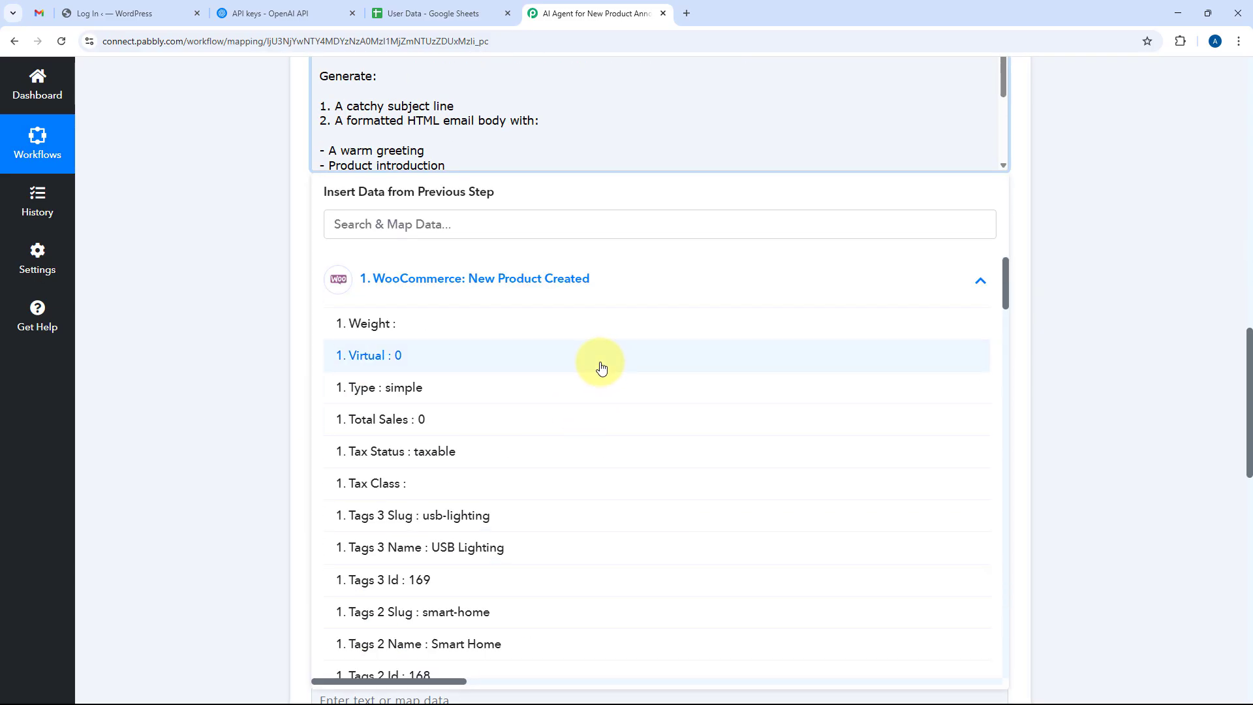
scroll(598, 364, down, 8)
scroll(601, 356, down, 1)
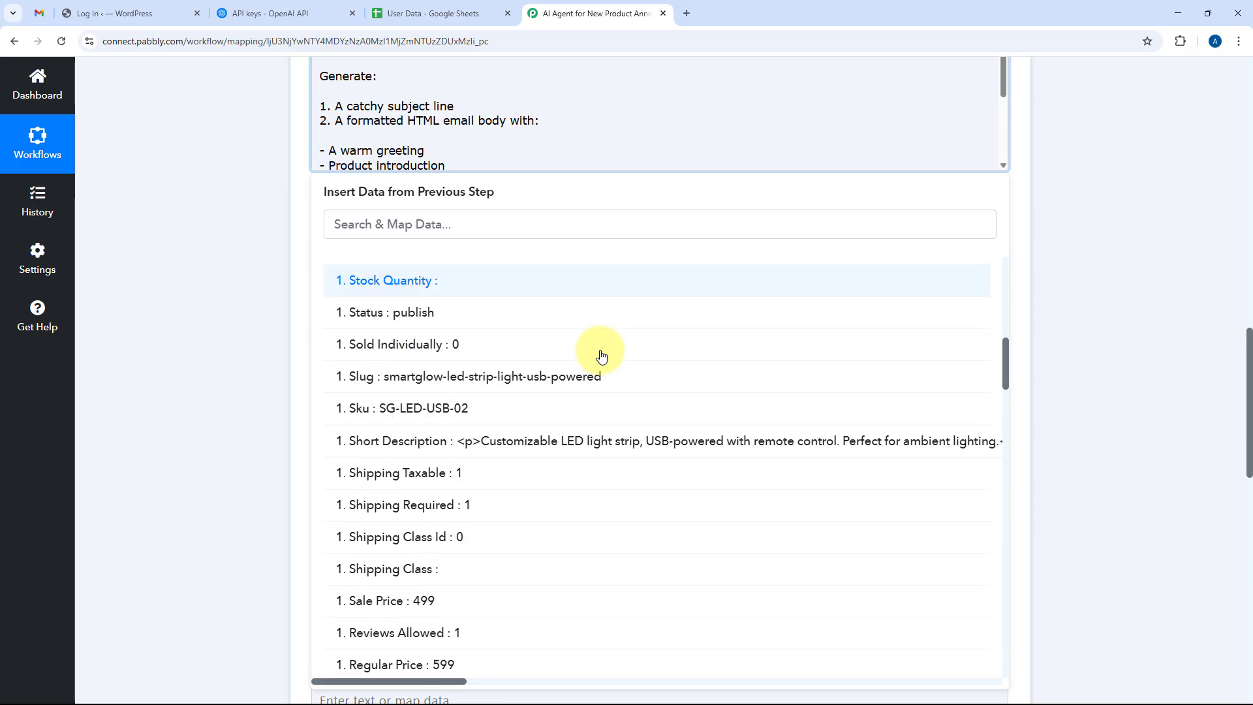
scroll(601, 355, down, 4)
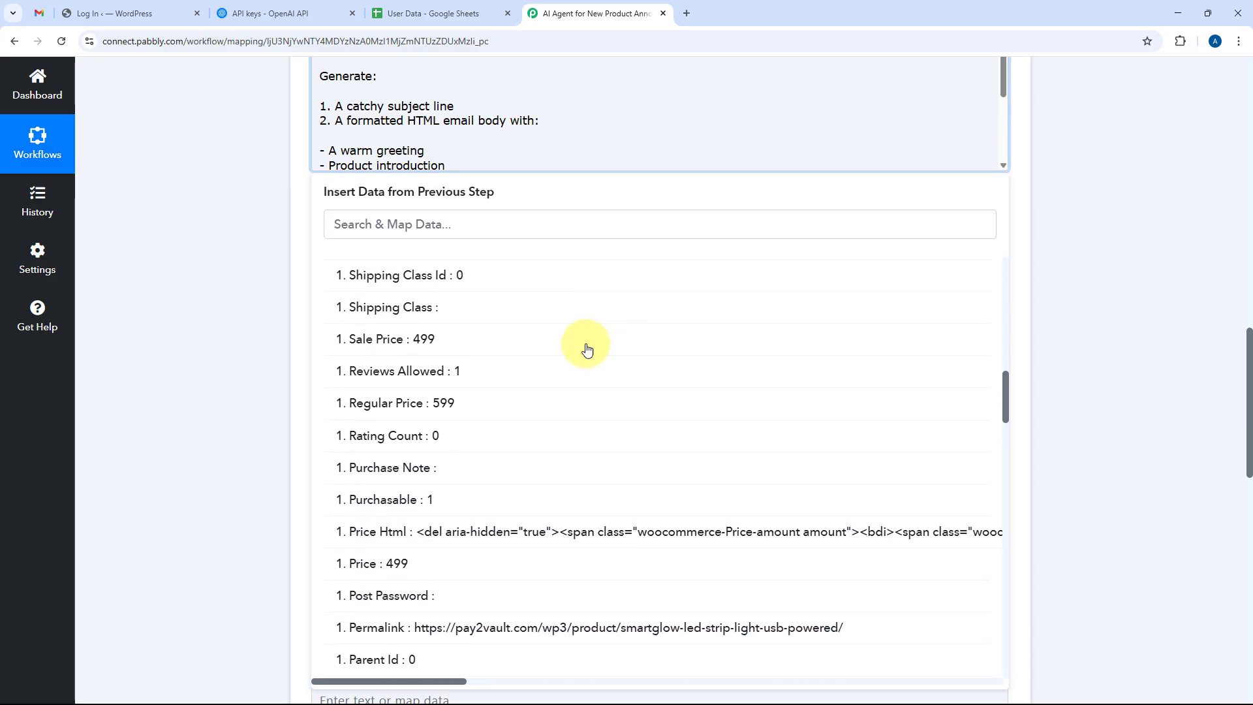
scroll(522, 327, up, 6)
click(436, 231)
text(nA)
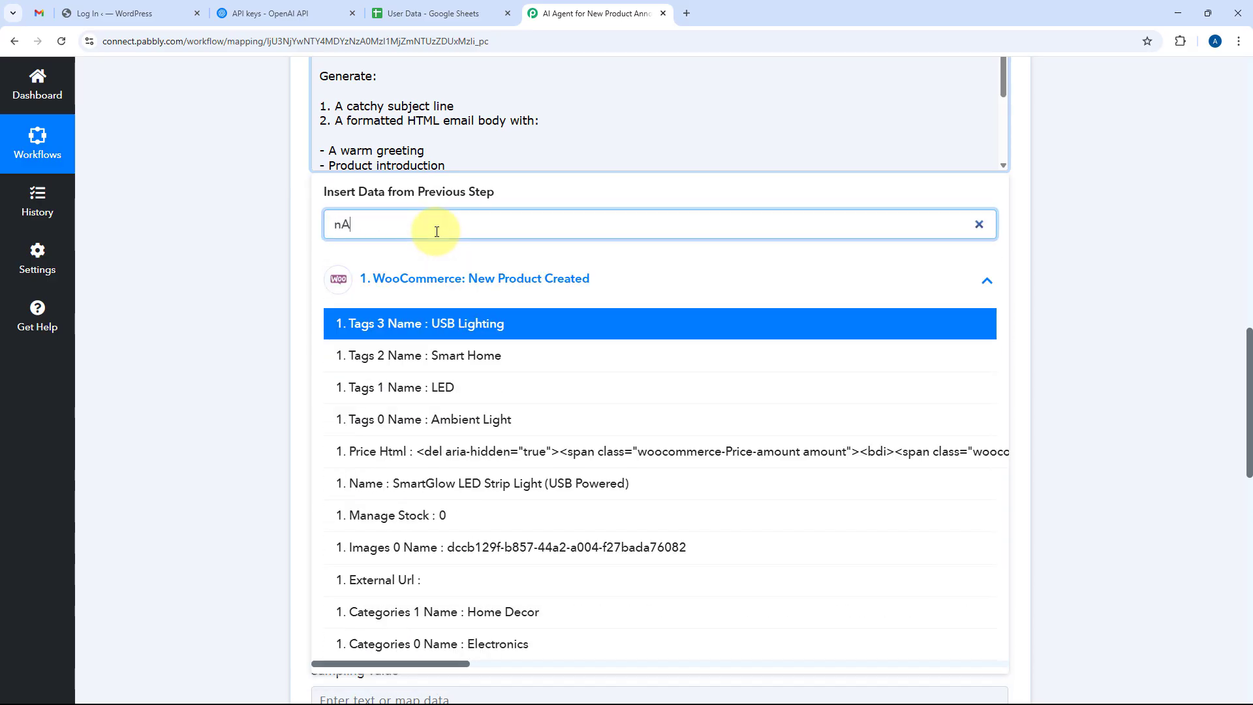
click(522, 483)
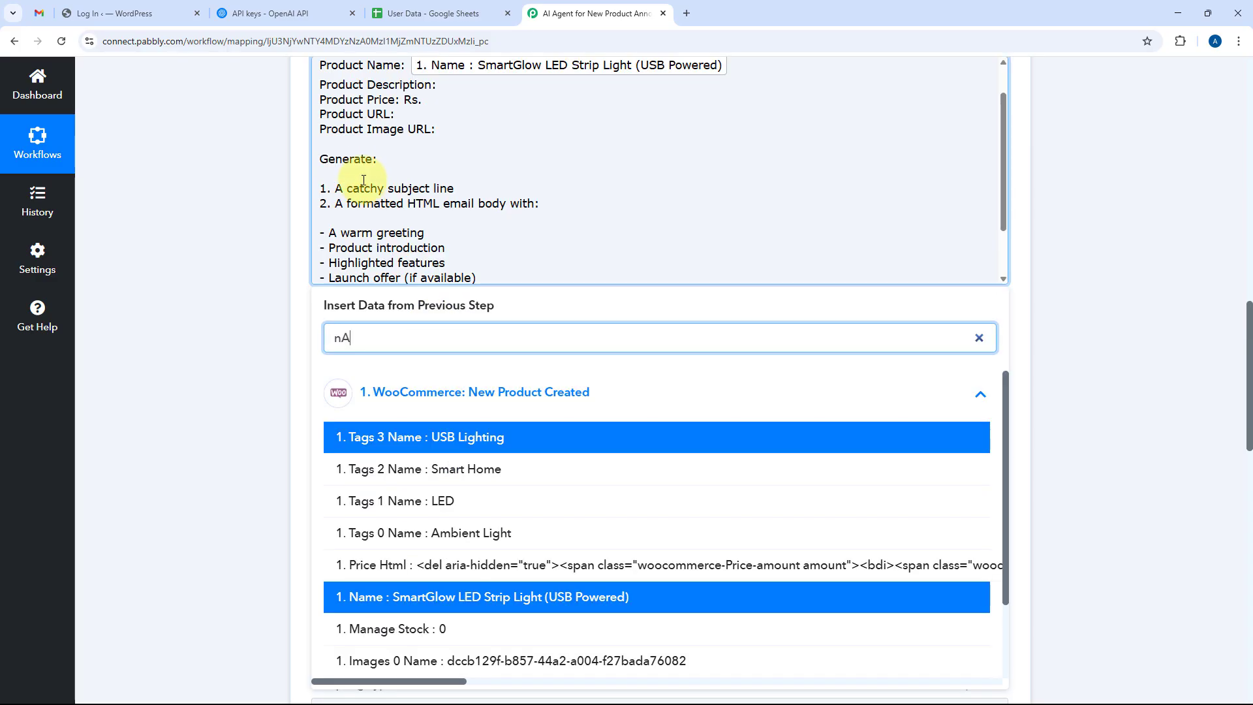
Map the WooCommerce Short Description after "Product Description:" in the Content User prompt.
scroll(329, 268, up, 2)
scroll(476, 216, up, 1)
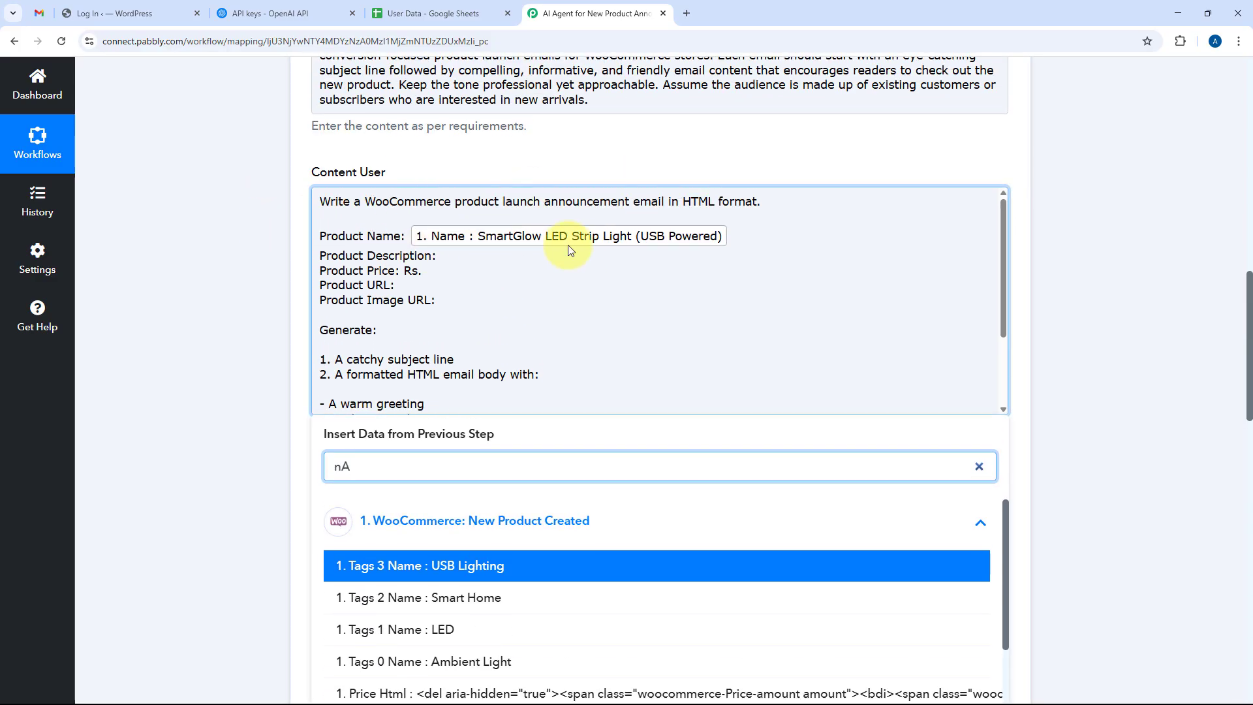
click(481, 256)
click(460, 459)
key(ctrl+a)
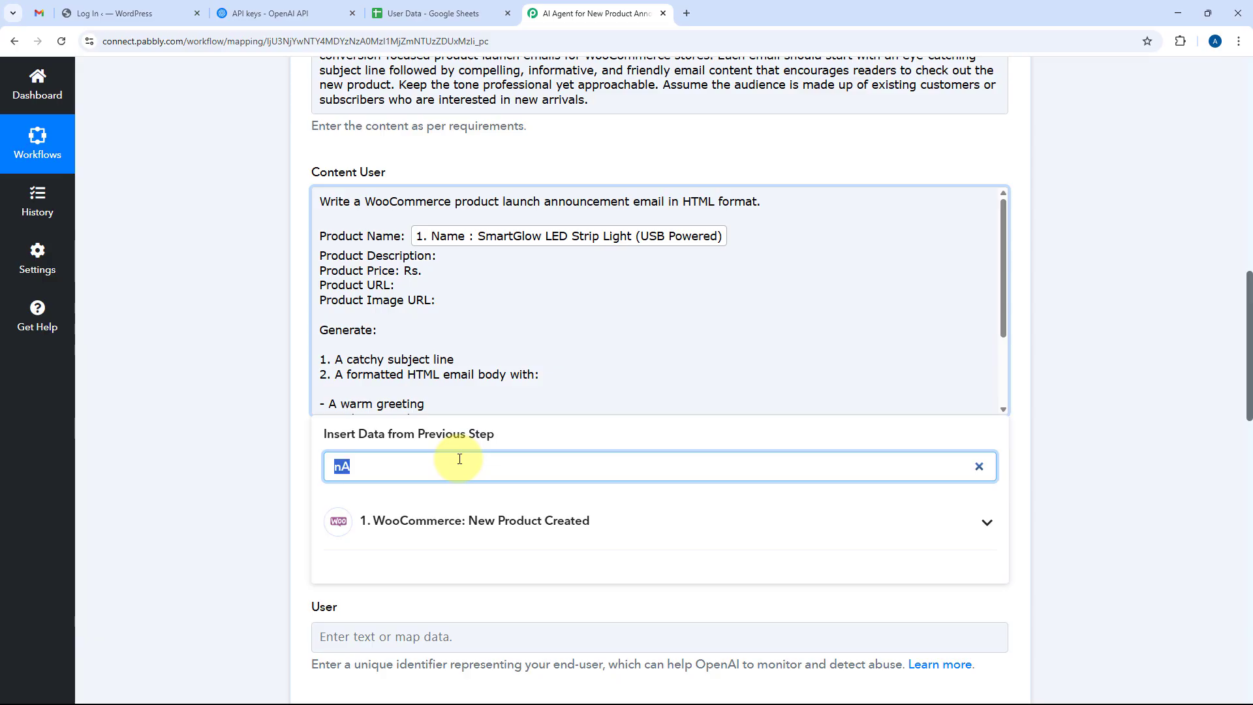
key(BackSpace)
text(dES)
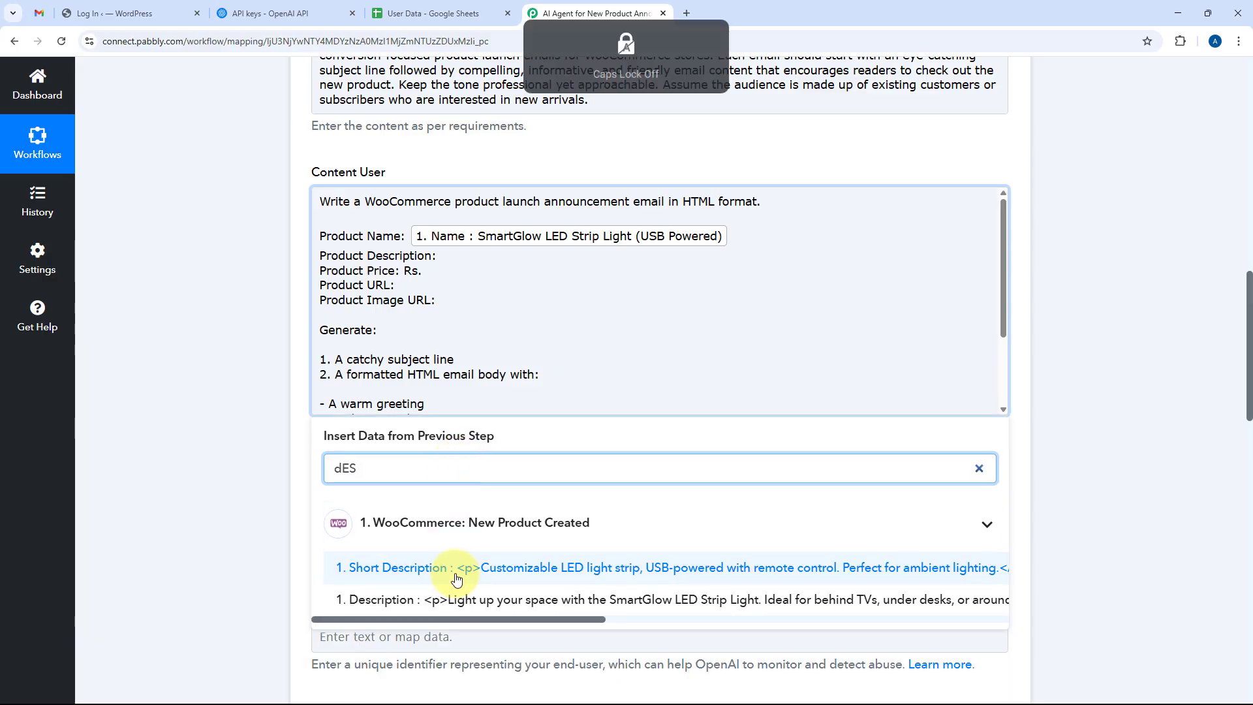
click(456, 574)
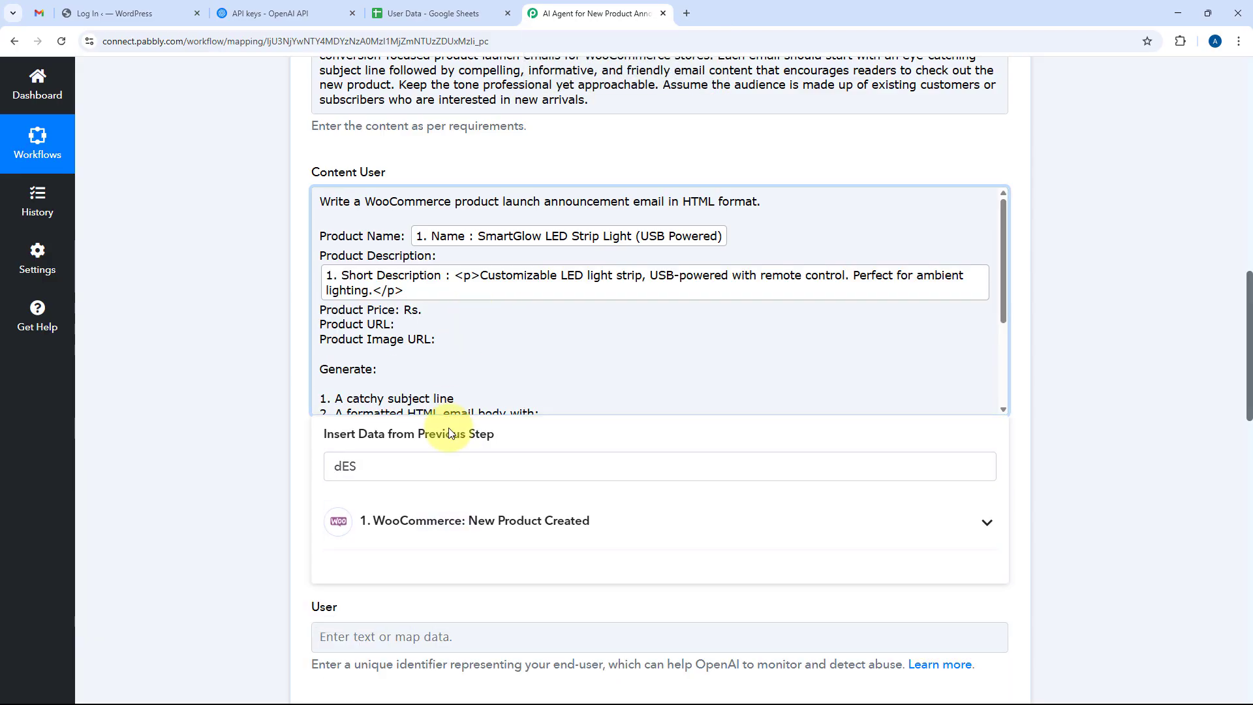
Map the WooCommerce Sale Price of 499 after "Product Price: Rs." in the Content User prompt.
click(434, 468)
key(BackSpace)
key(BackSpace)
key(BackSpace)
text(Pr)
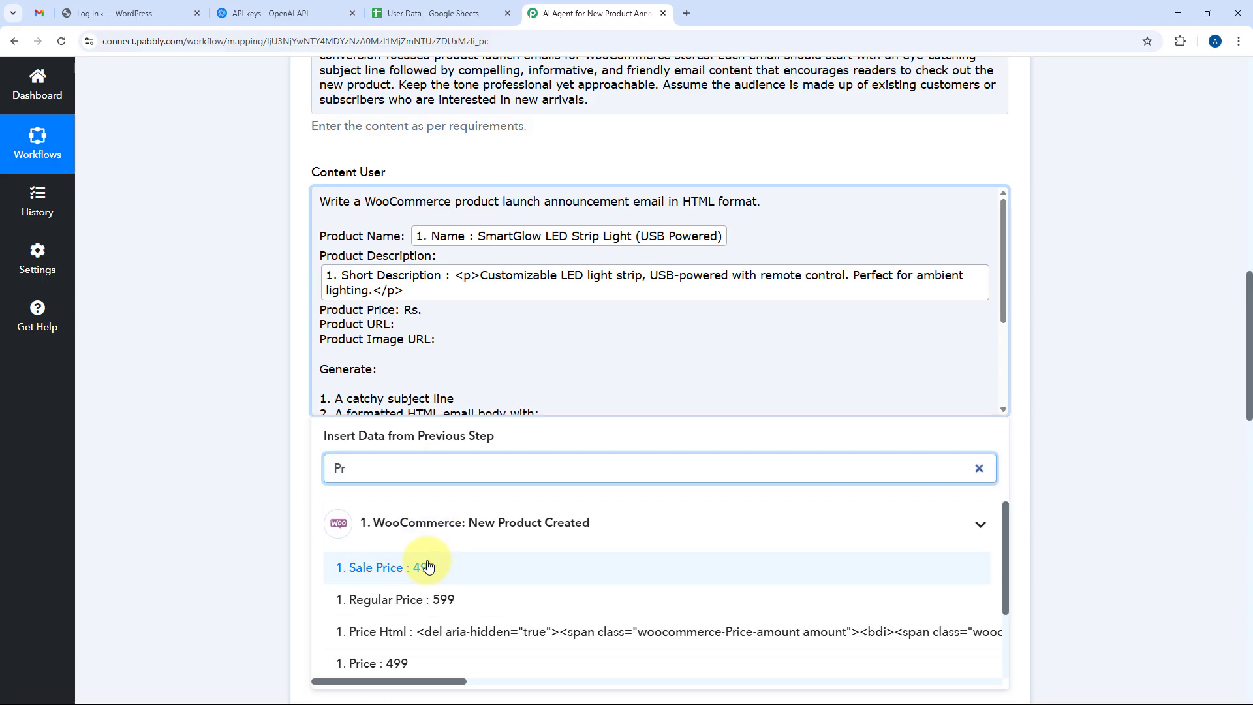
click(428, 566)
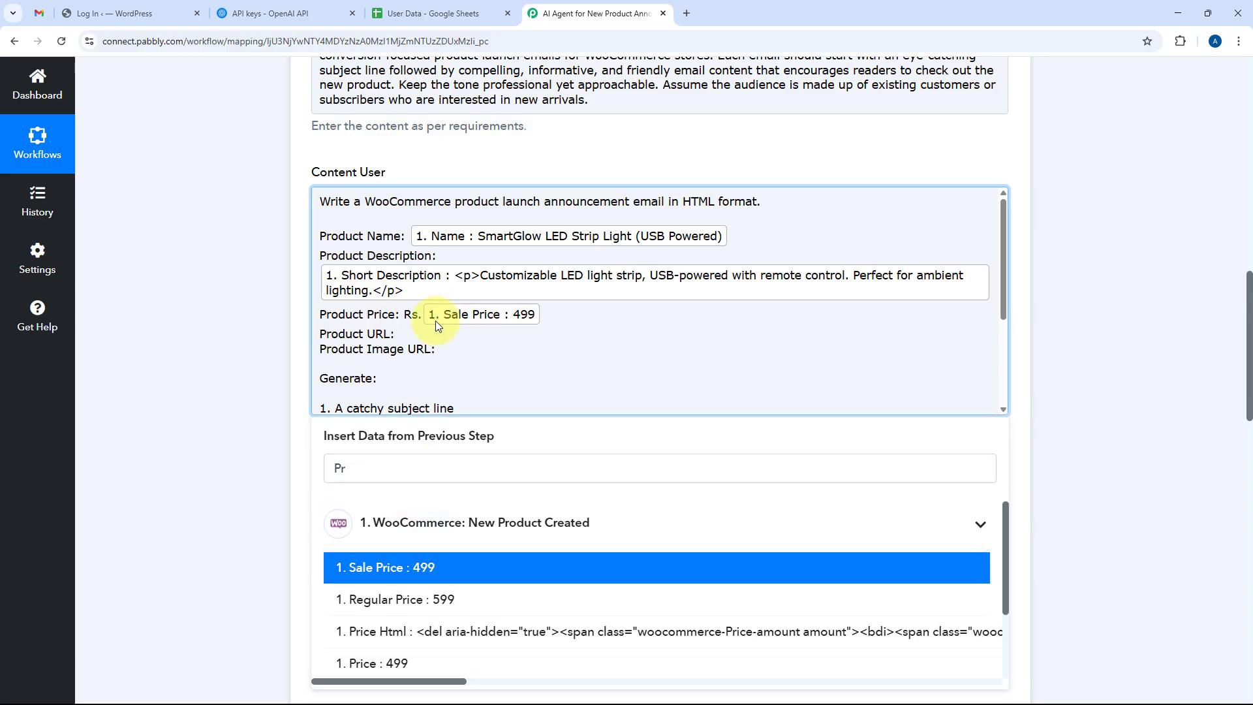
Map the WooCommerce Permalink after "Product URL:" in the Content User prompt.
click(418, 472)
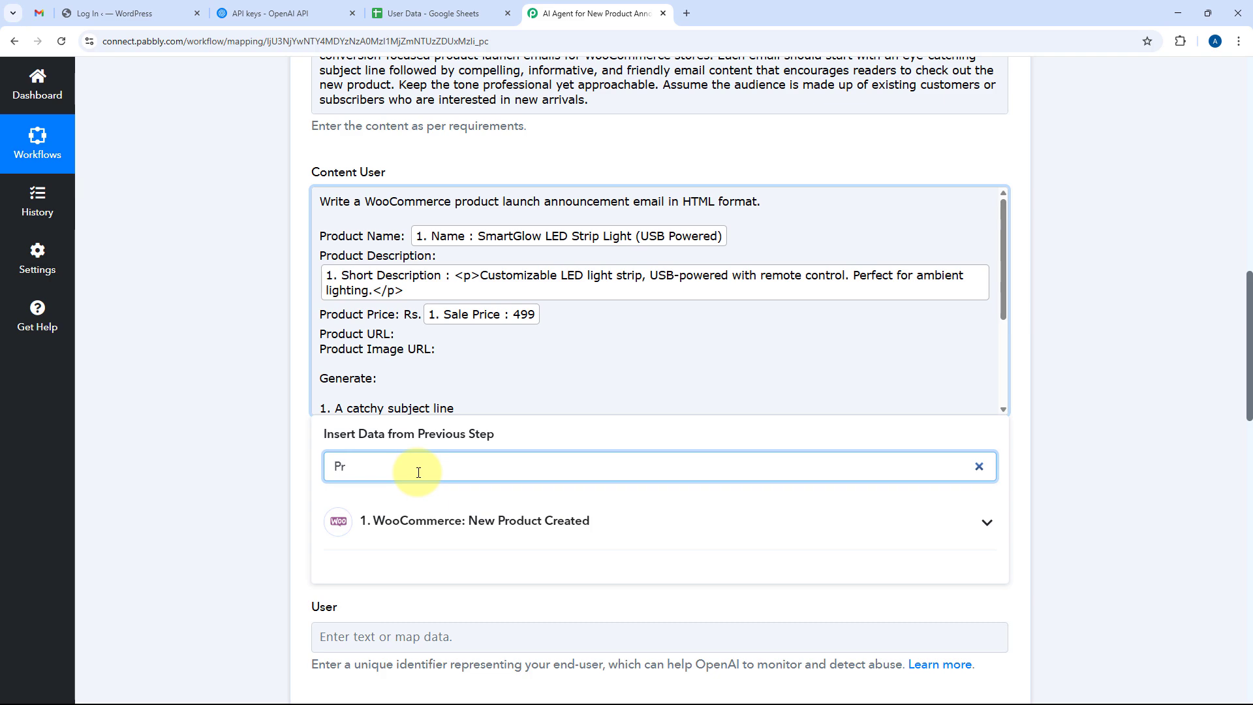
key(BackSpace)
key(BackSpace)
text(Pr)
scroll(436, 575, down, 3)
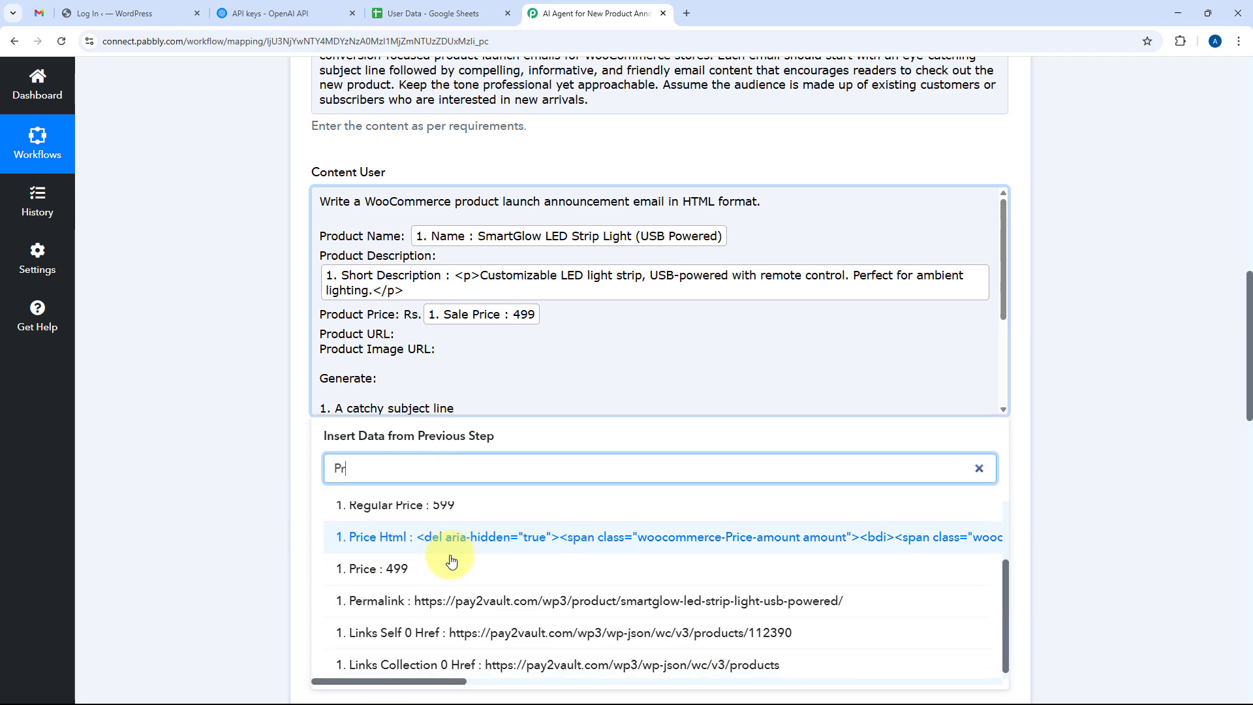
click(435, 603)
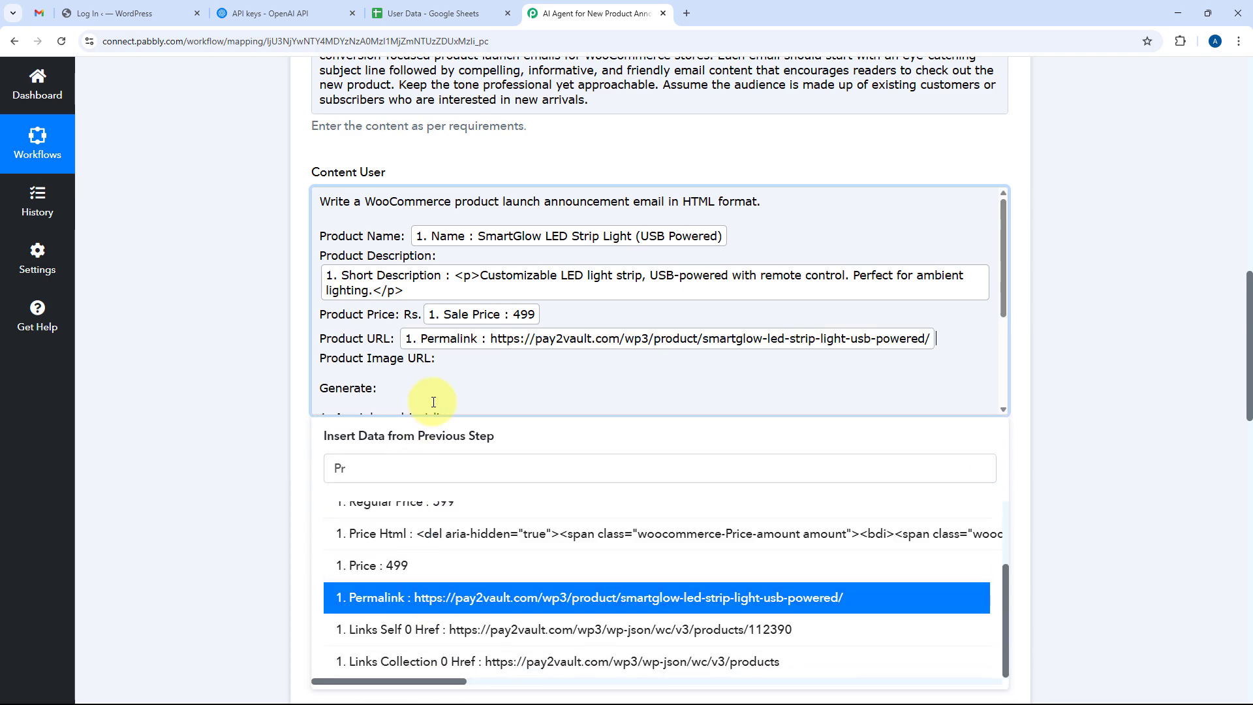
Map the WooCommerce Images 0 Src value after "Product Image URL:" and leave the Content User prompt.
click(436, 358)
click(429, 473)
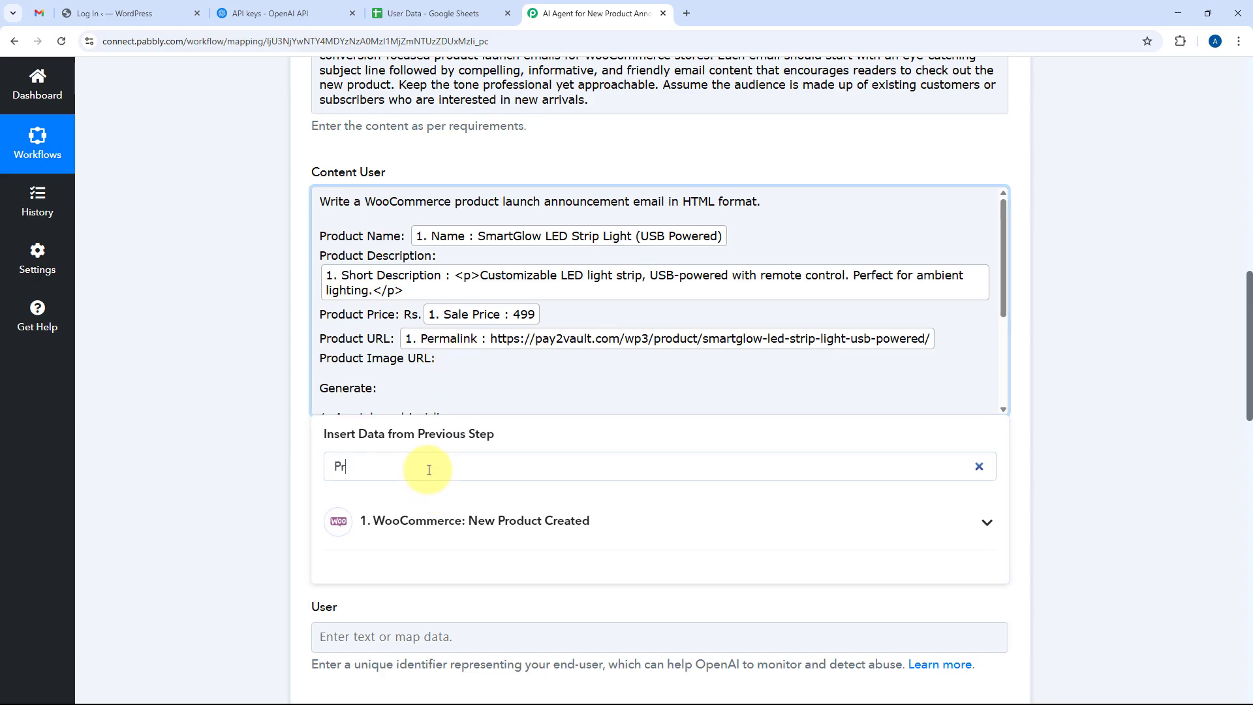
key(BackSpace)
key(BackSpace)
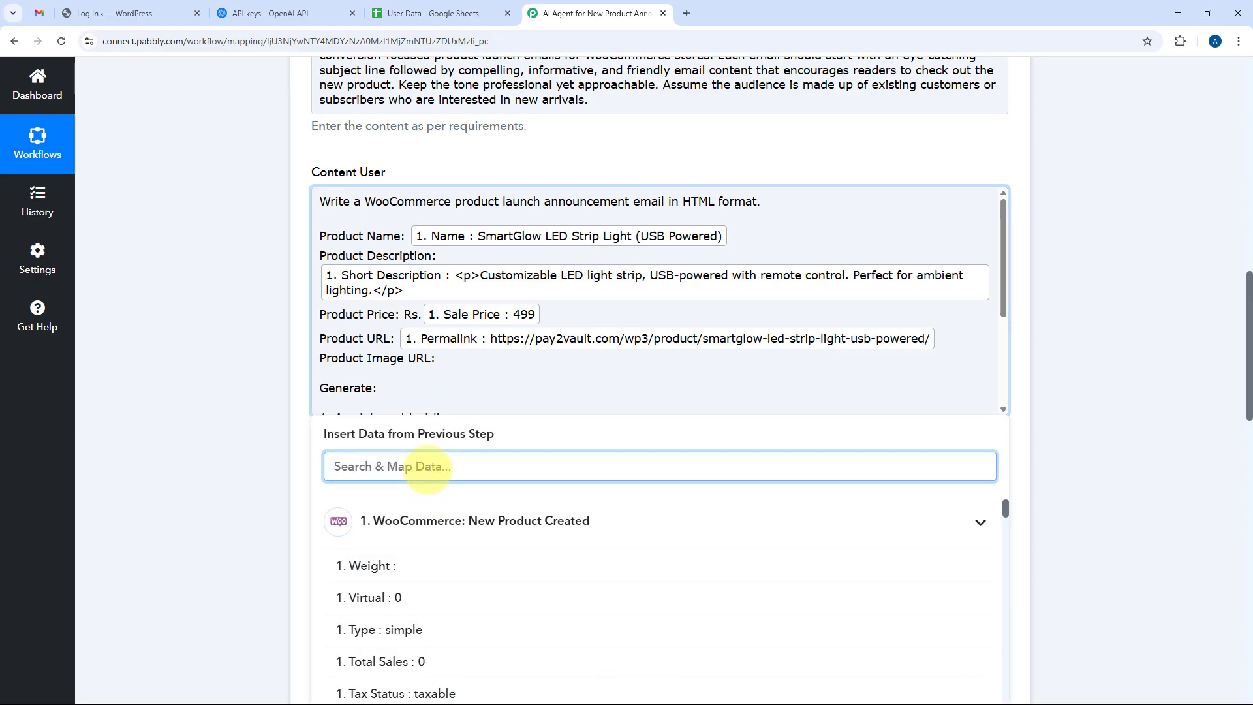
text(I)
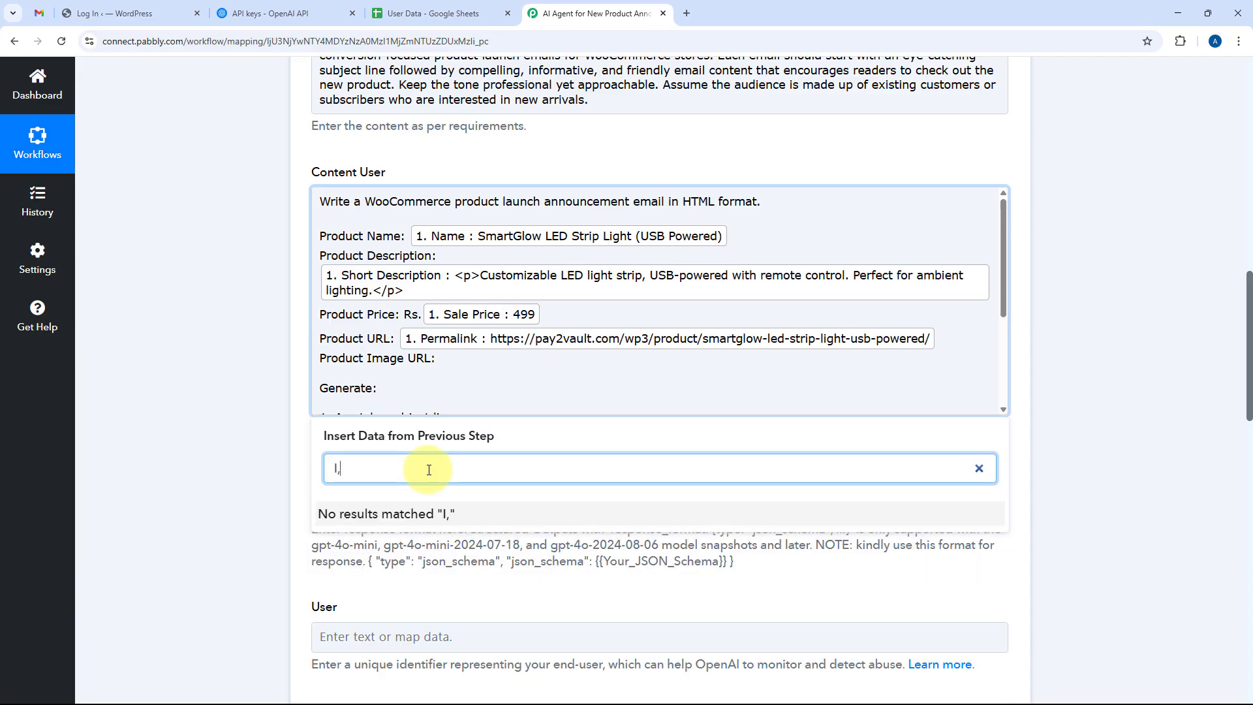
text(ma)
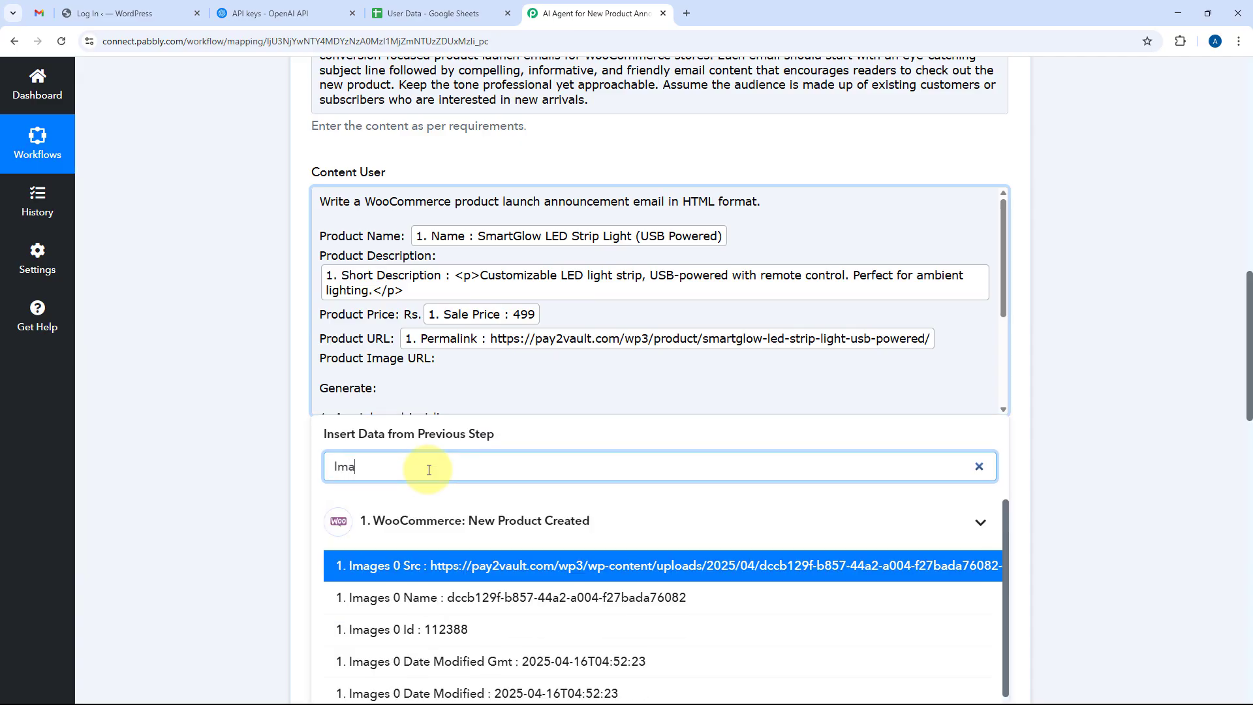
click(477, 572)
click(439, 358)
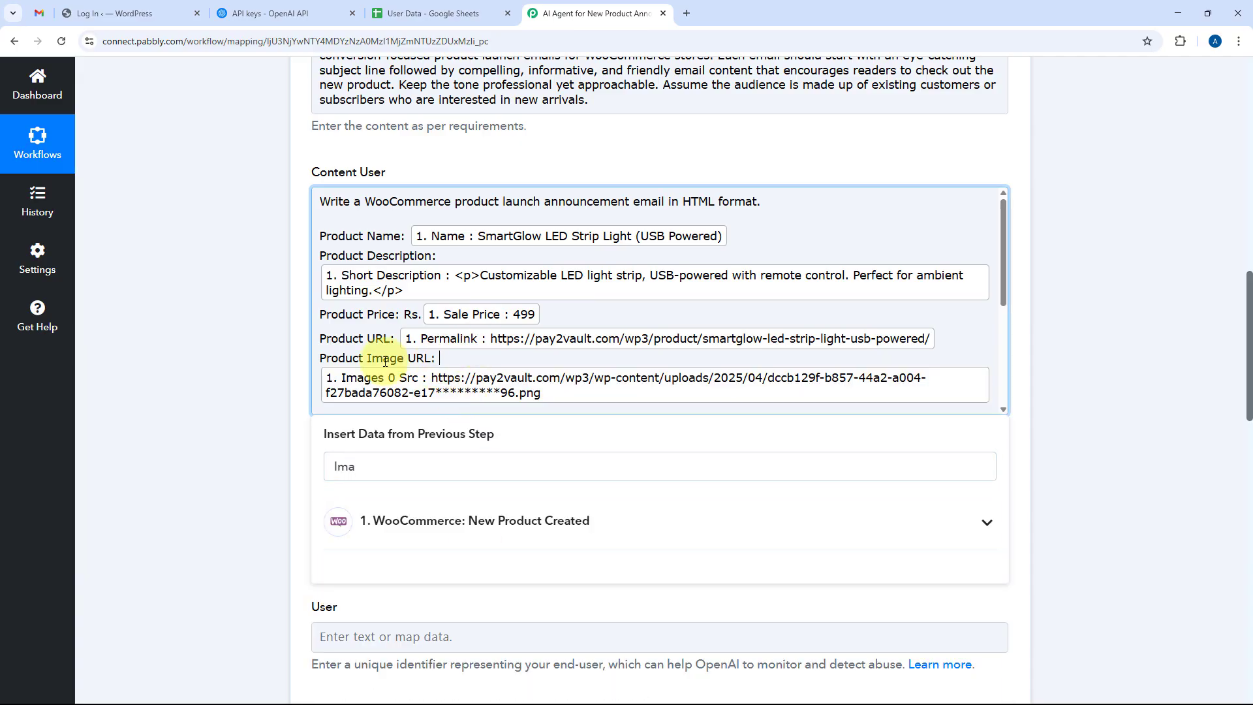
click(273, 313)
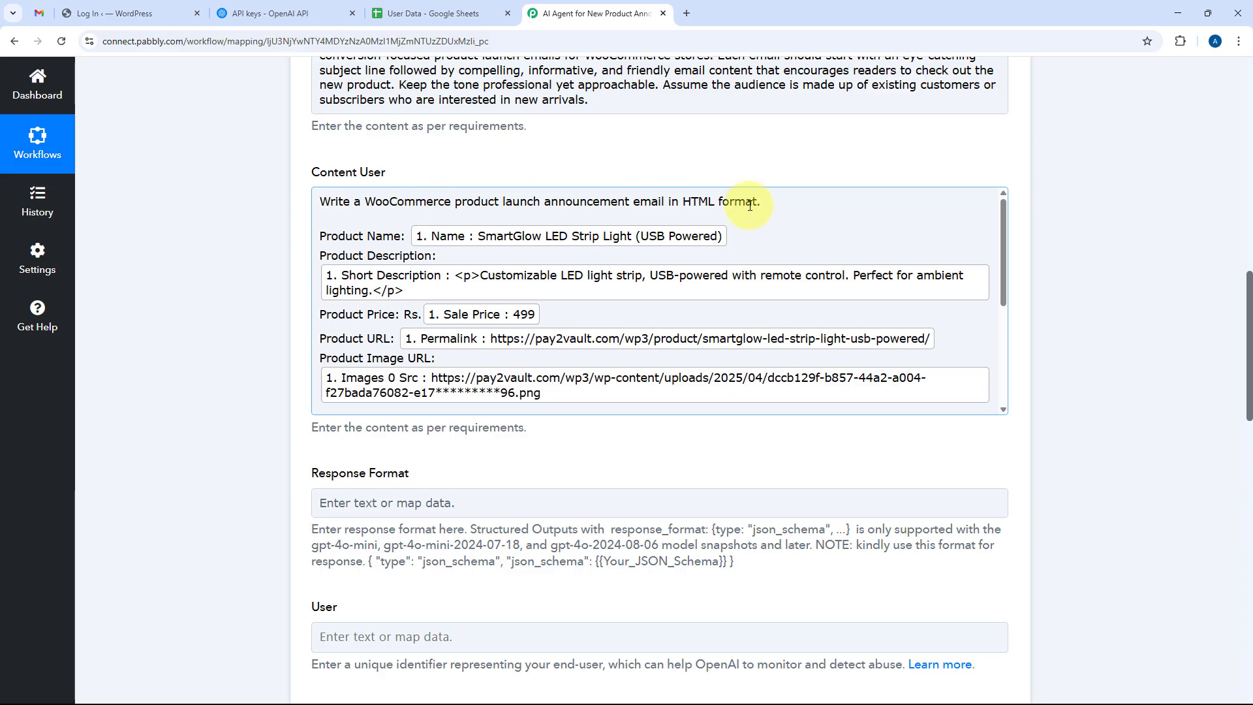
Review the Content System instructions and the mapped product details in Content User, continuing down to the Response Format field.
scroll(653, 169, down, 3)
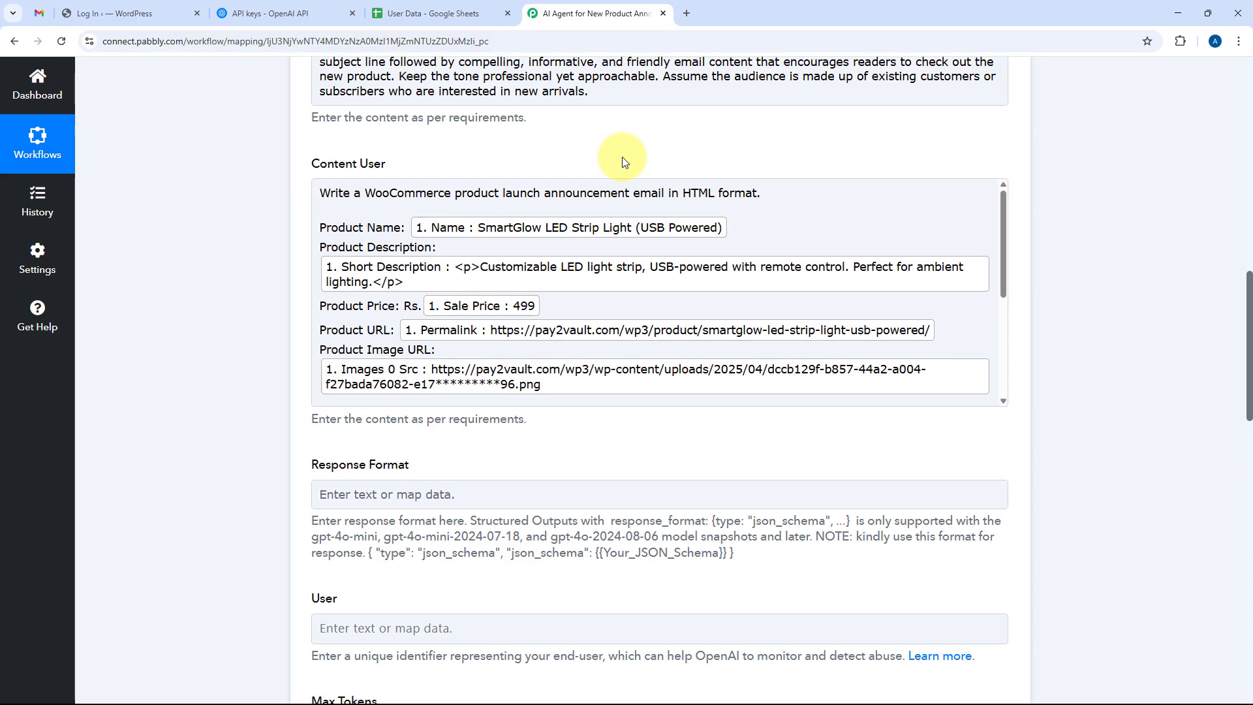
scroll(366, 147, up, 1)
scroll(320, 144, up, 1)
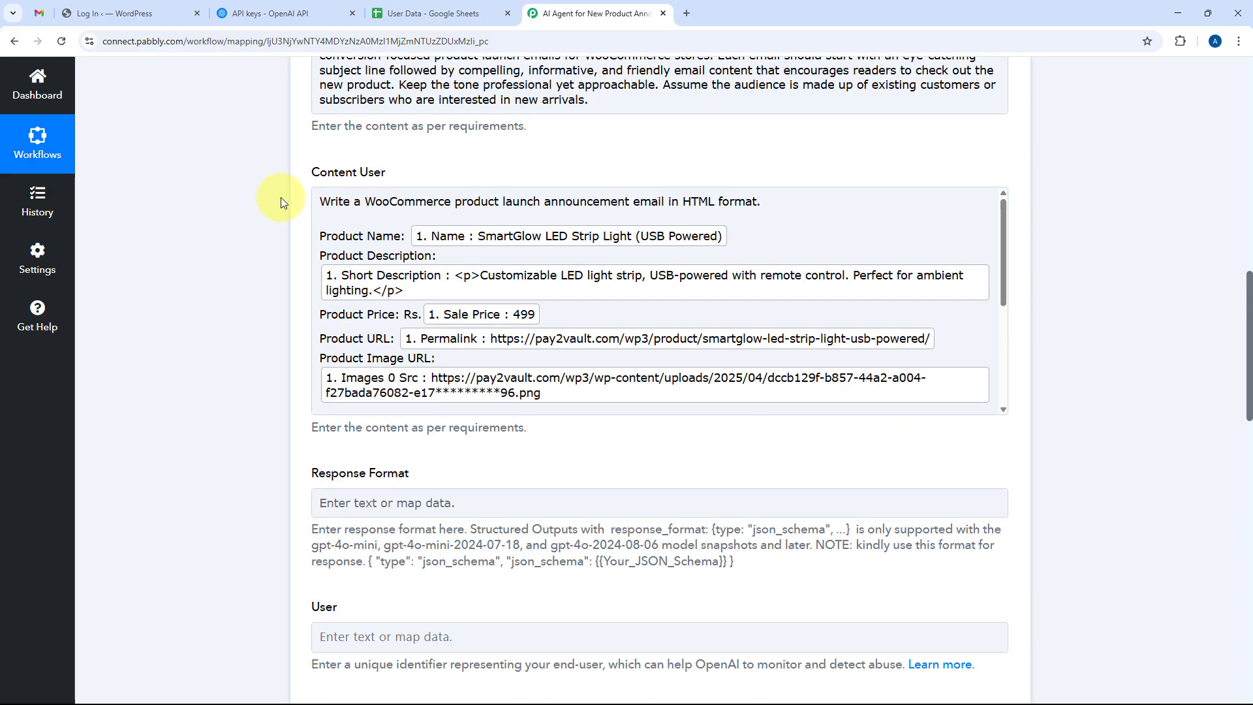
scroll(547, 256, up, 2)
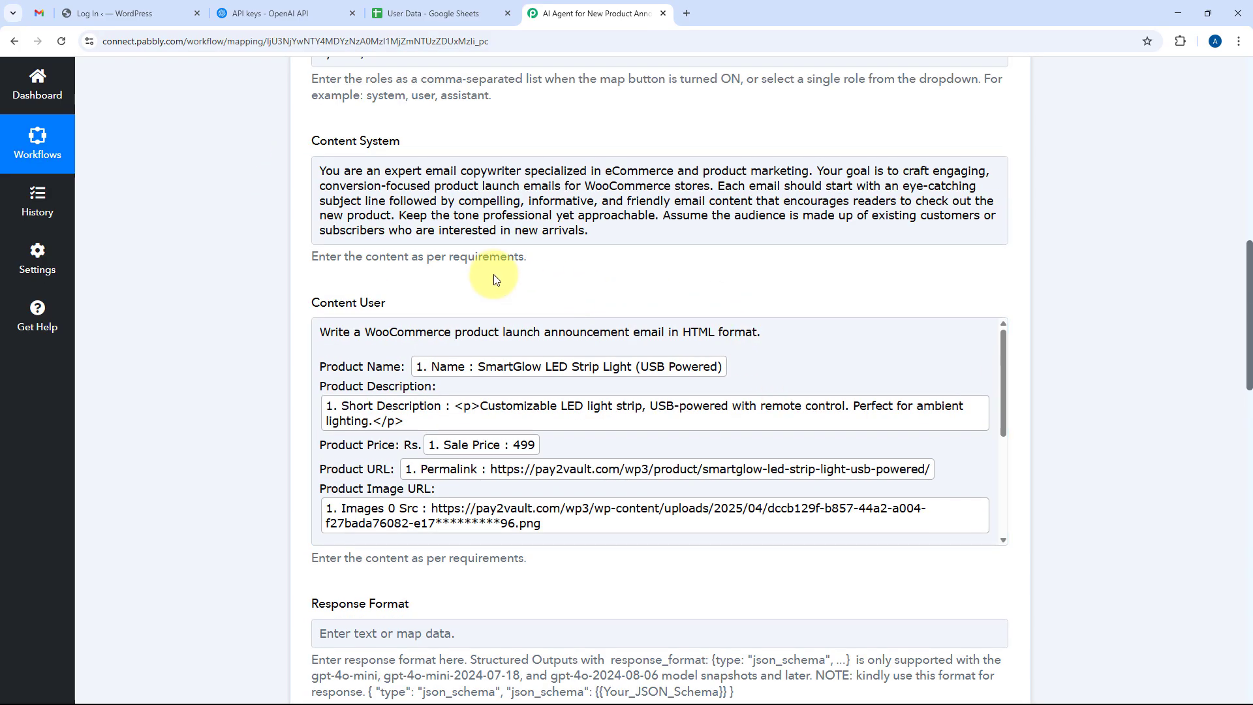
scroll(503, 283, down, 3)
scroll(306, 262, up, 3)
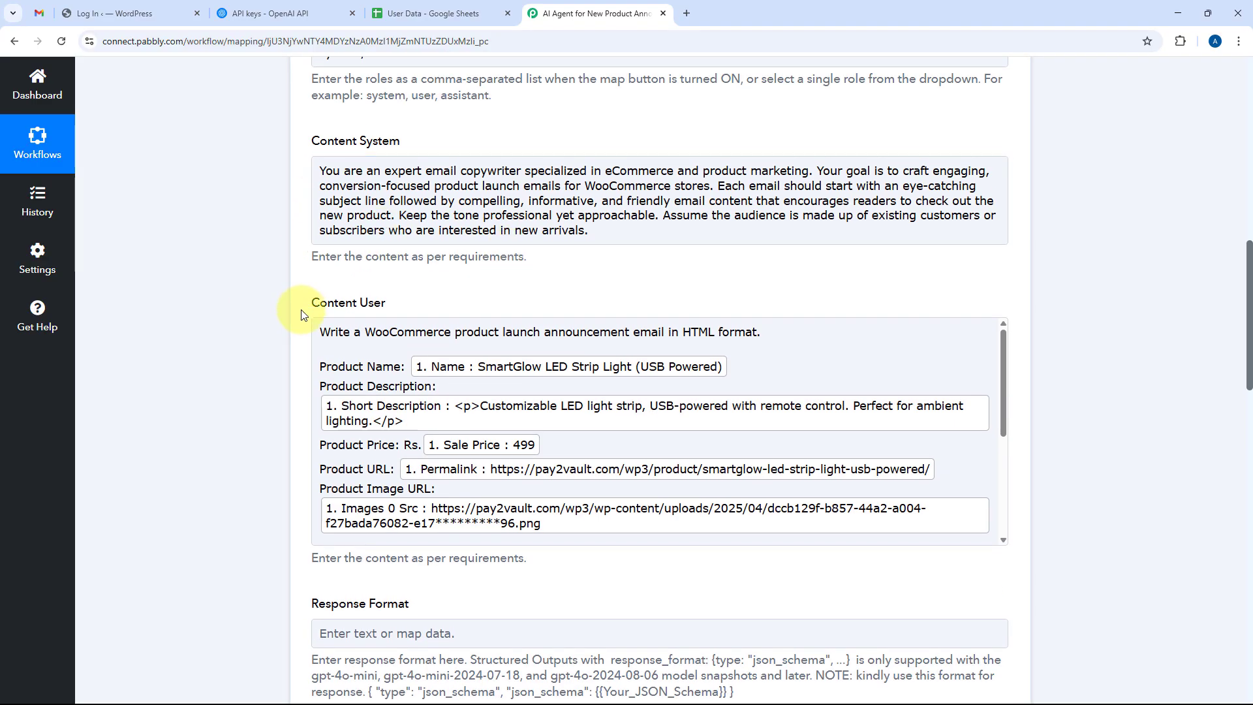
scroll(300, 305, down, 3)
scroll(282, 261, down, 3)
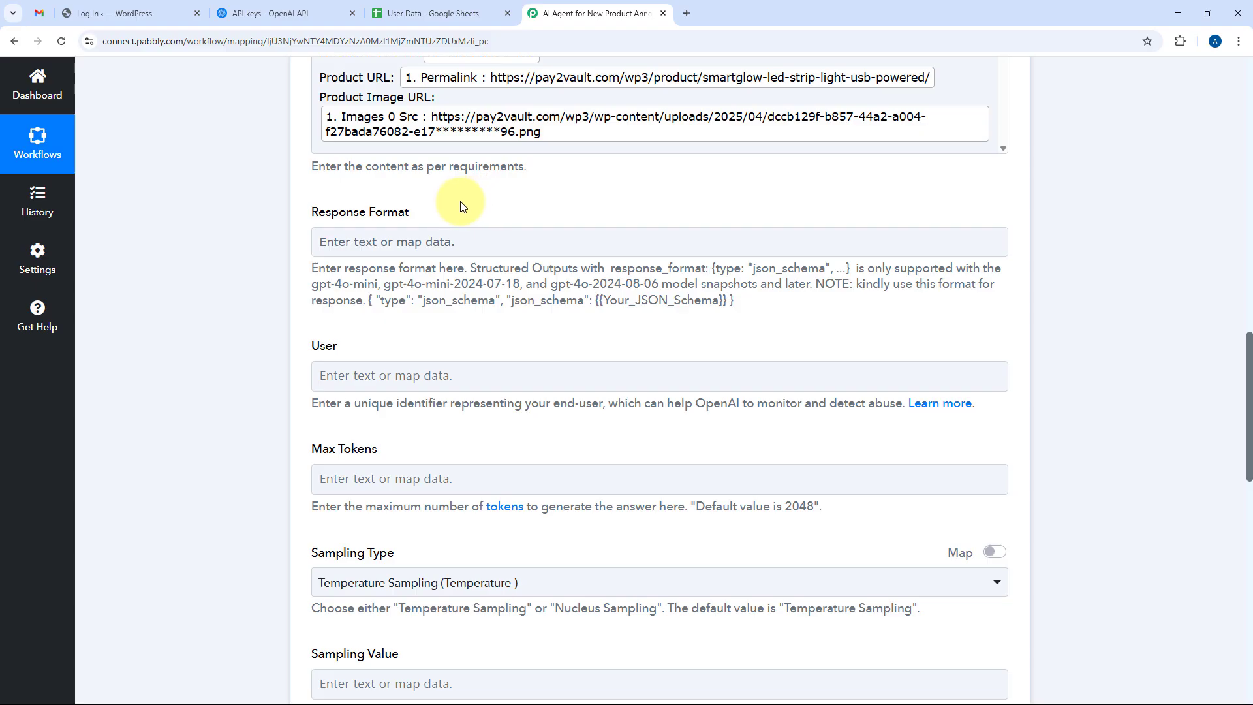
Copy the sample format { "type": "json_schema", "json_schema": {{Your_JSON_Schema}} } from the help text into Response Format.
click(480, 237)
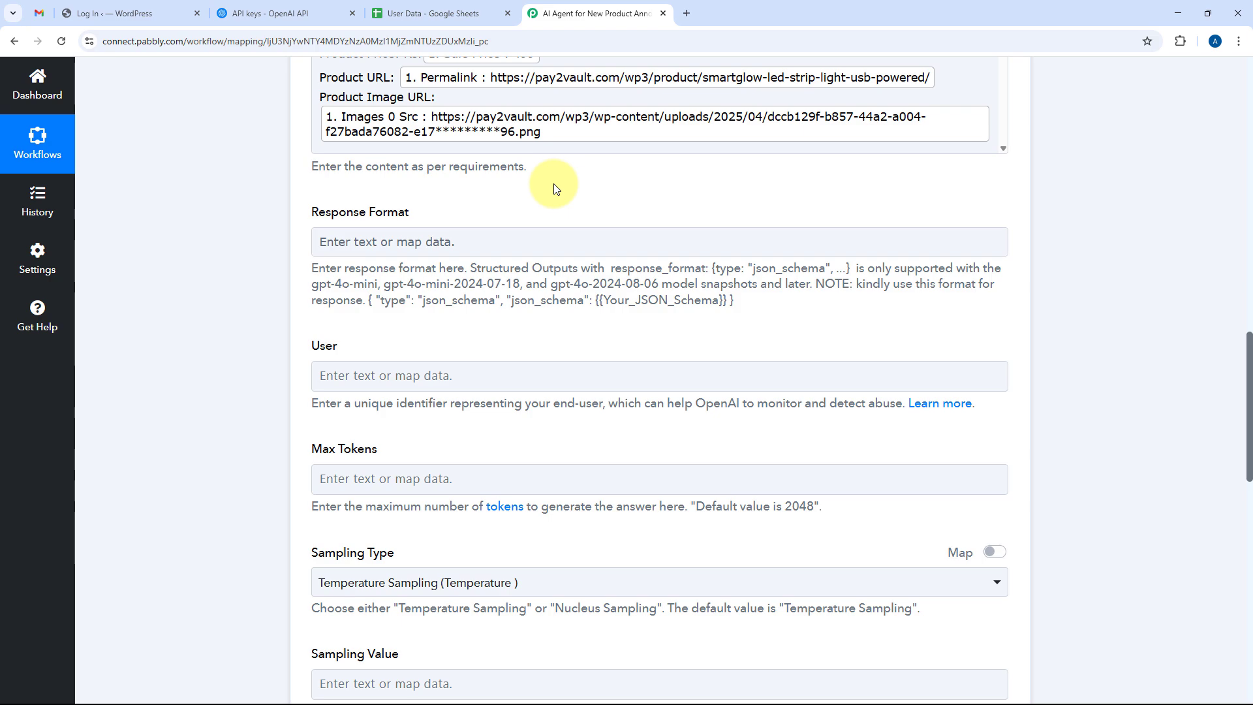
click(577, 325)
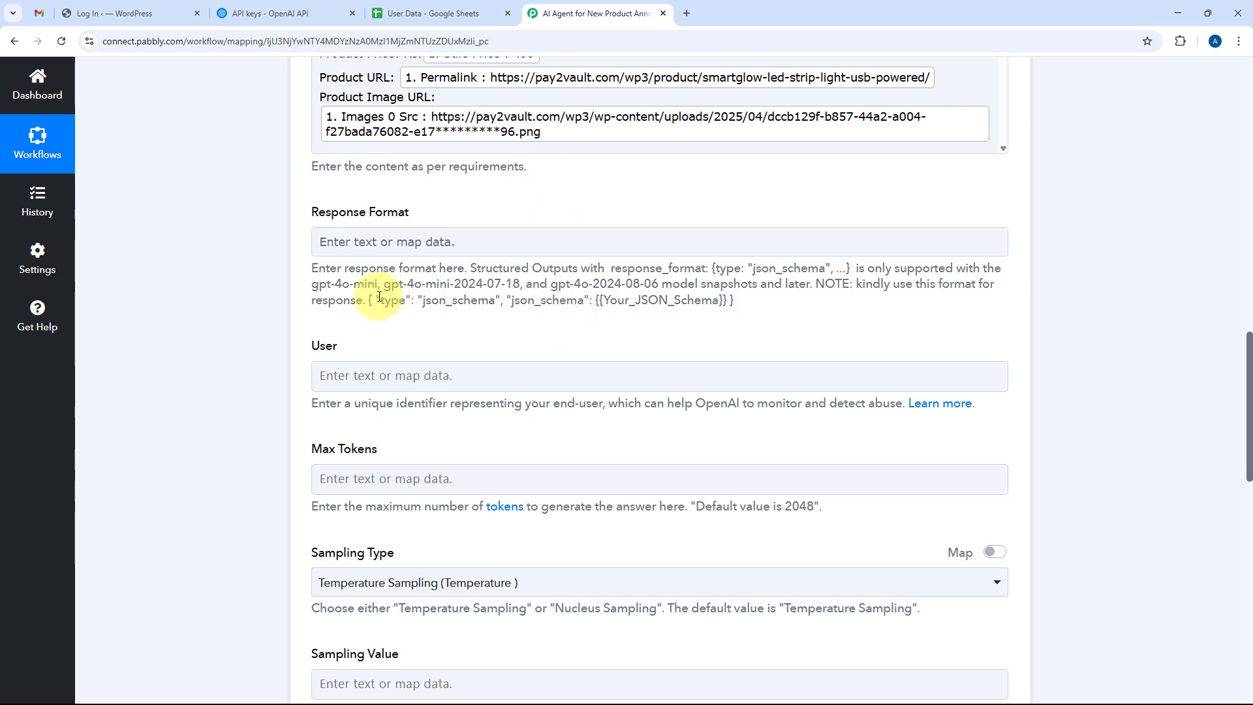
drag(371, 300, 785, 308)
key(ctrl+c)
click(475, 244)
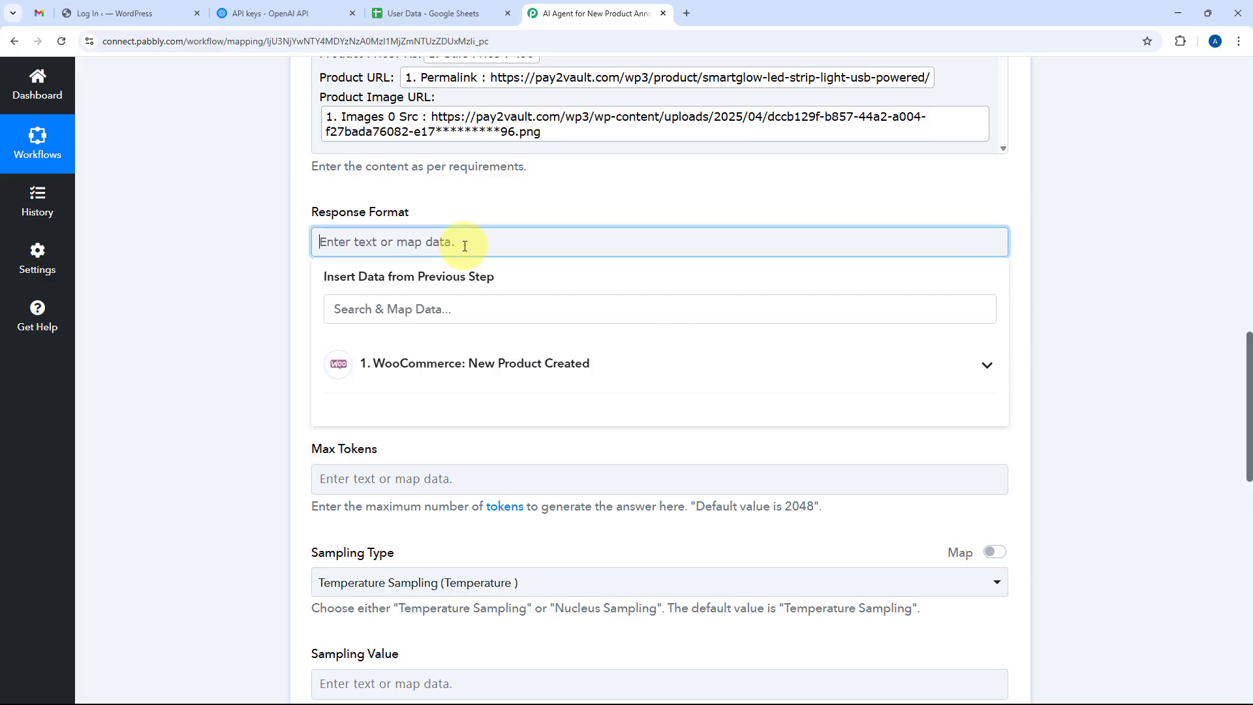
key(ctrl+v)
click(450, 191)
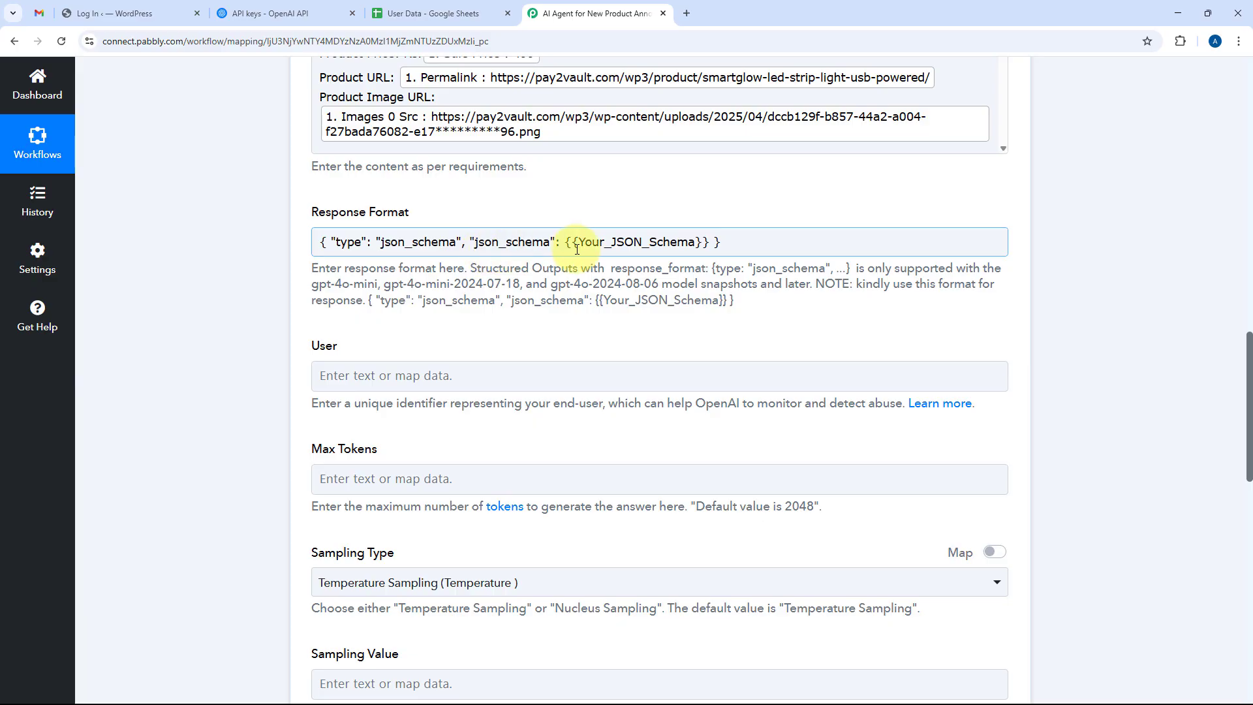
Remove the {{Your_JSON_Schema}} placeholder from Response Format and switch to the OpenAI platform.
drag(565, 242, 705, 244)
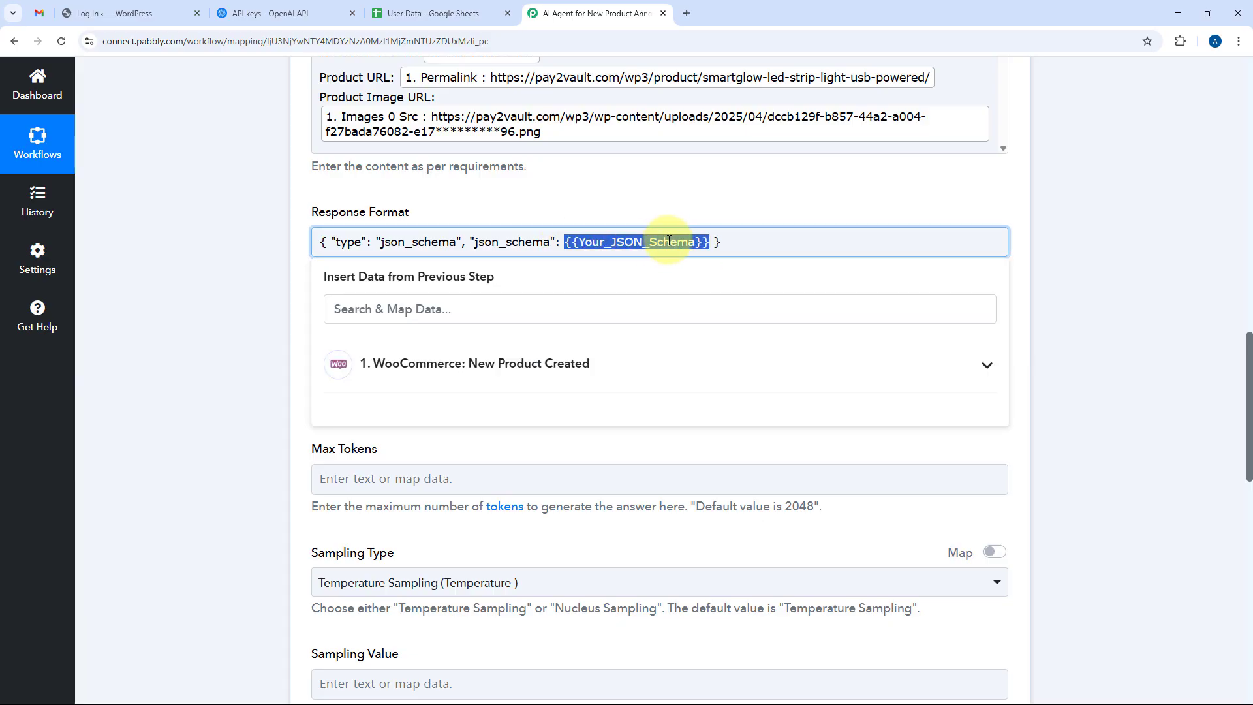
key(BackSpace)
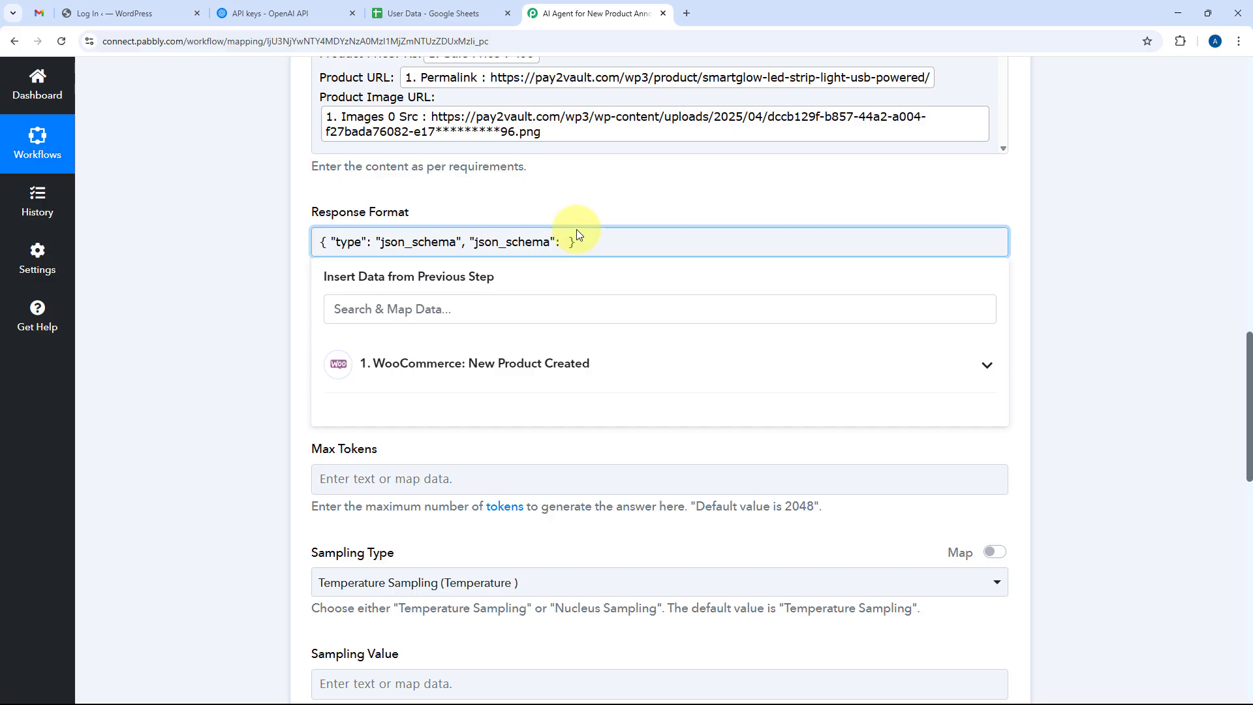
click(294, 8)
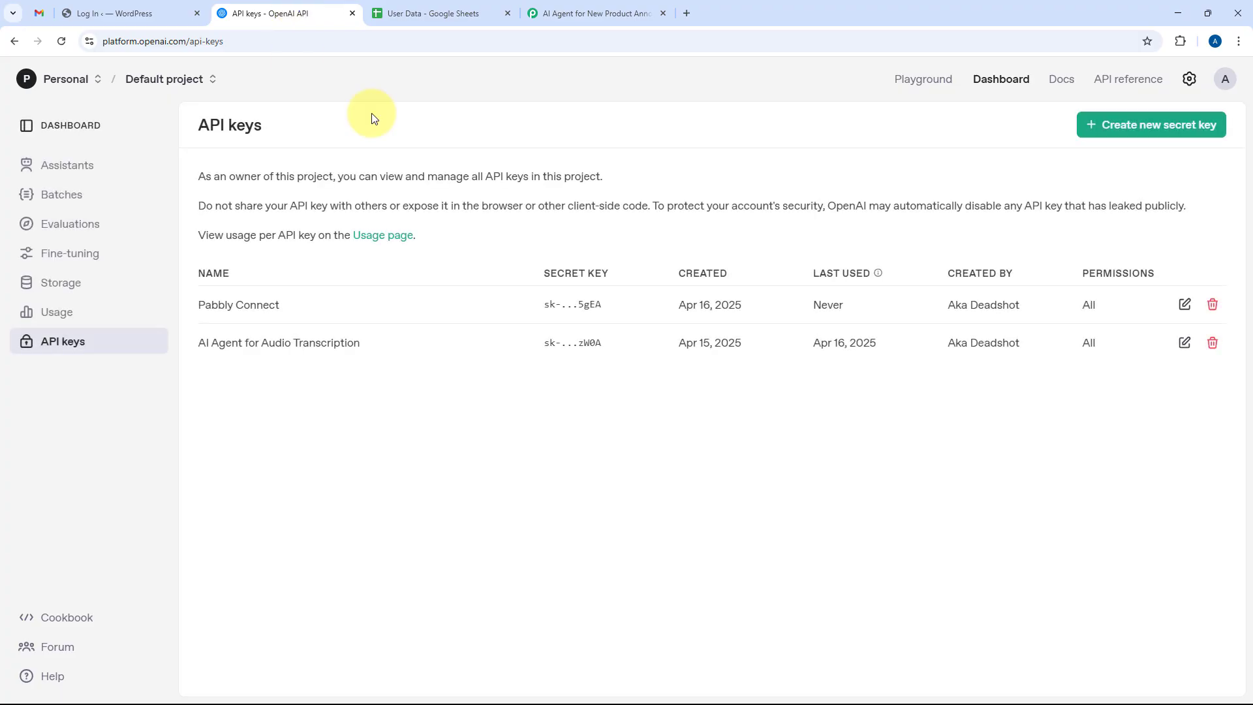
Open the Structured Outputs guide in the OpenAI docs and start its JSON schema generator.
click(1062, 78)
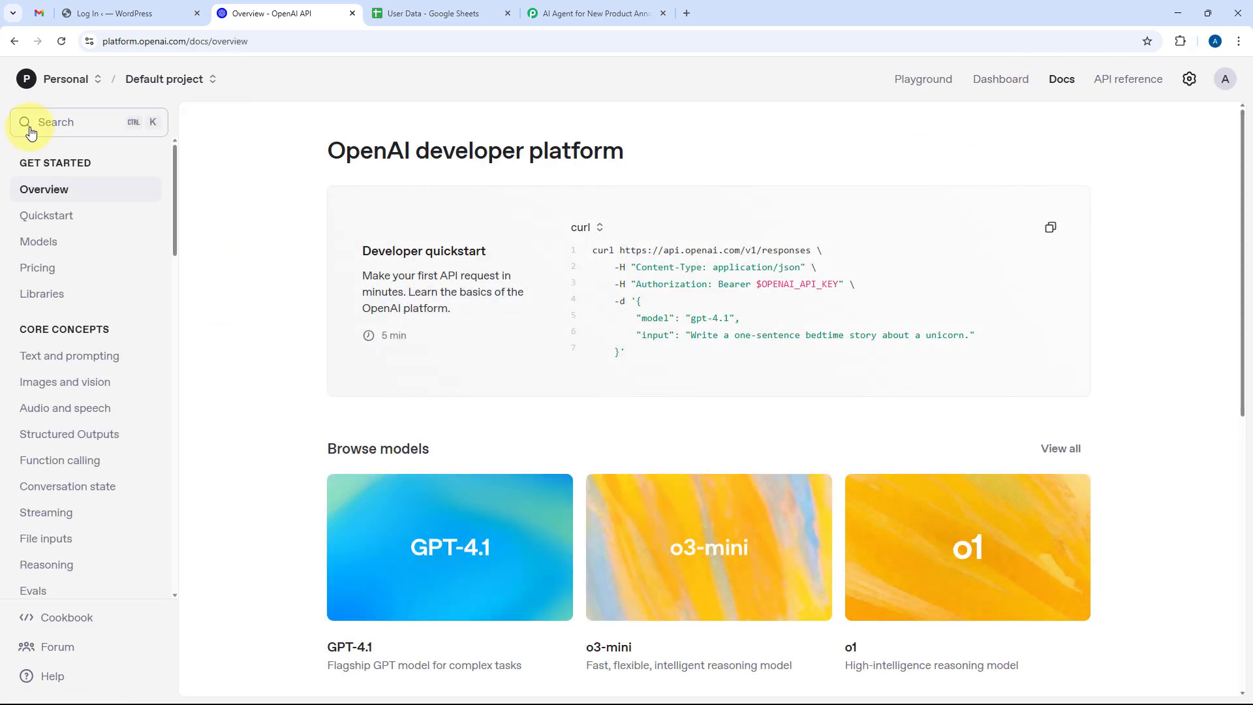
click(83, 435)
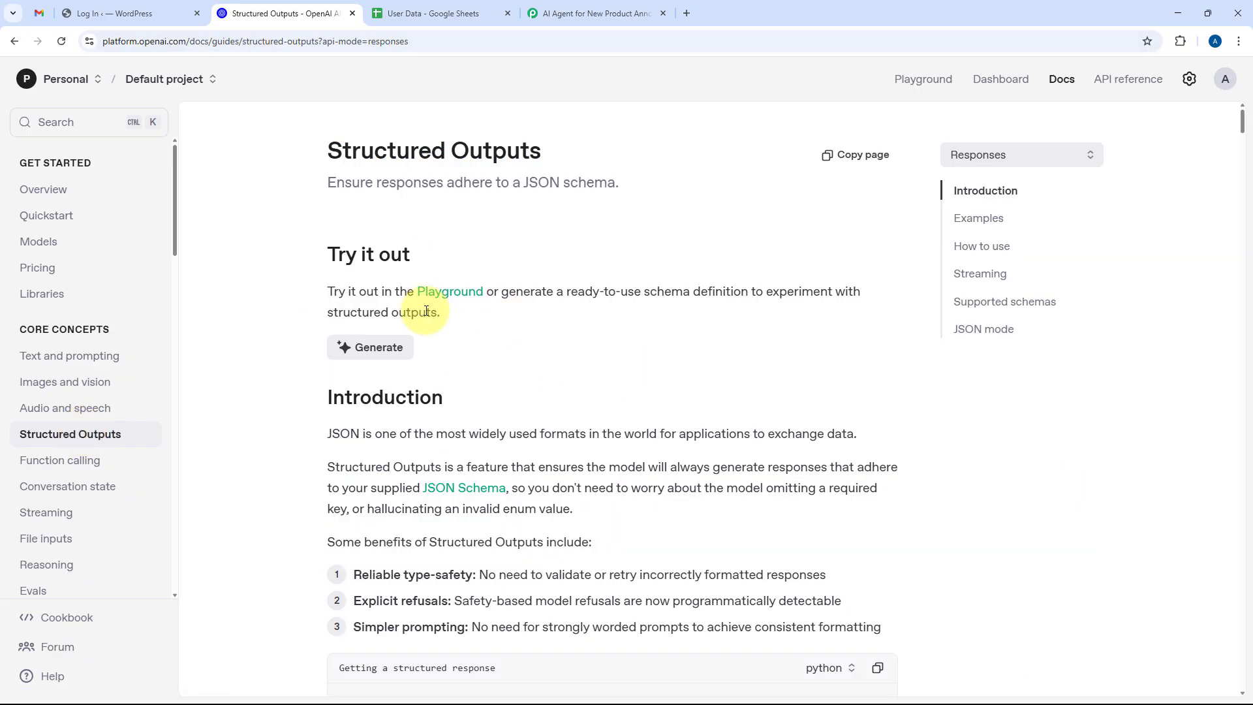
click(383, 353)
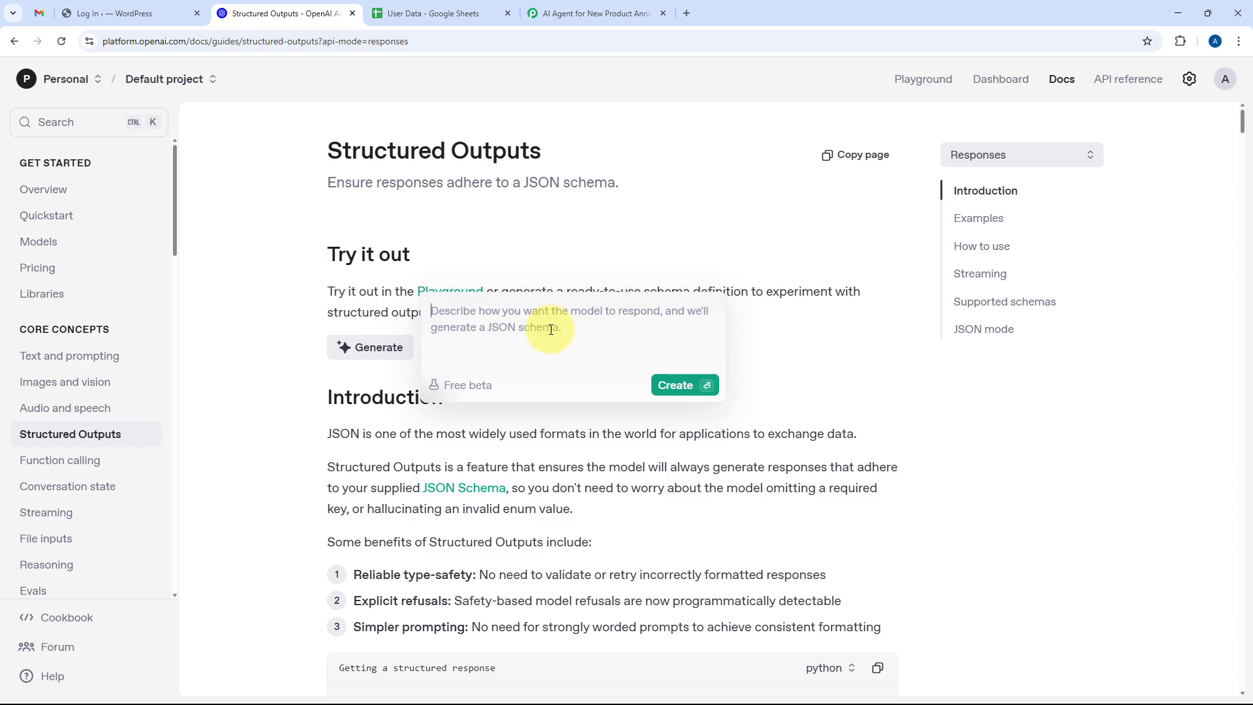
Generate a JSON schema from the description "To get the subject Line and Email body in HTML format" and return to the Pabbly Connect workflow.
text(To get the subjec)
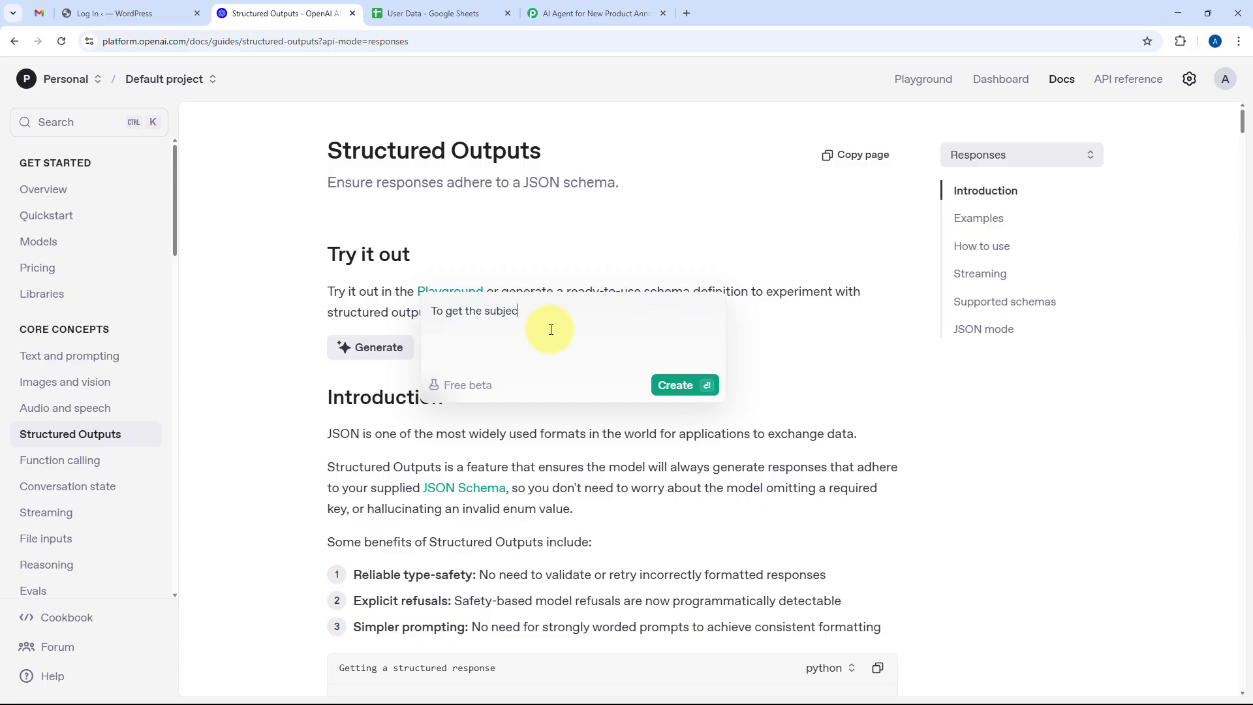
text(t Line and Email body in hTML format)
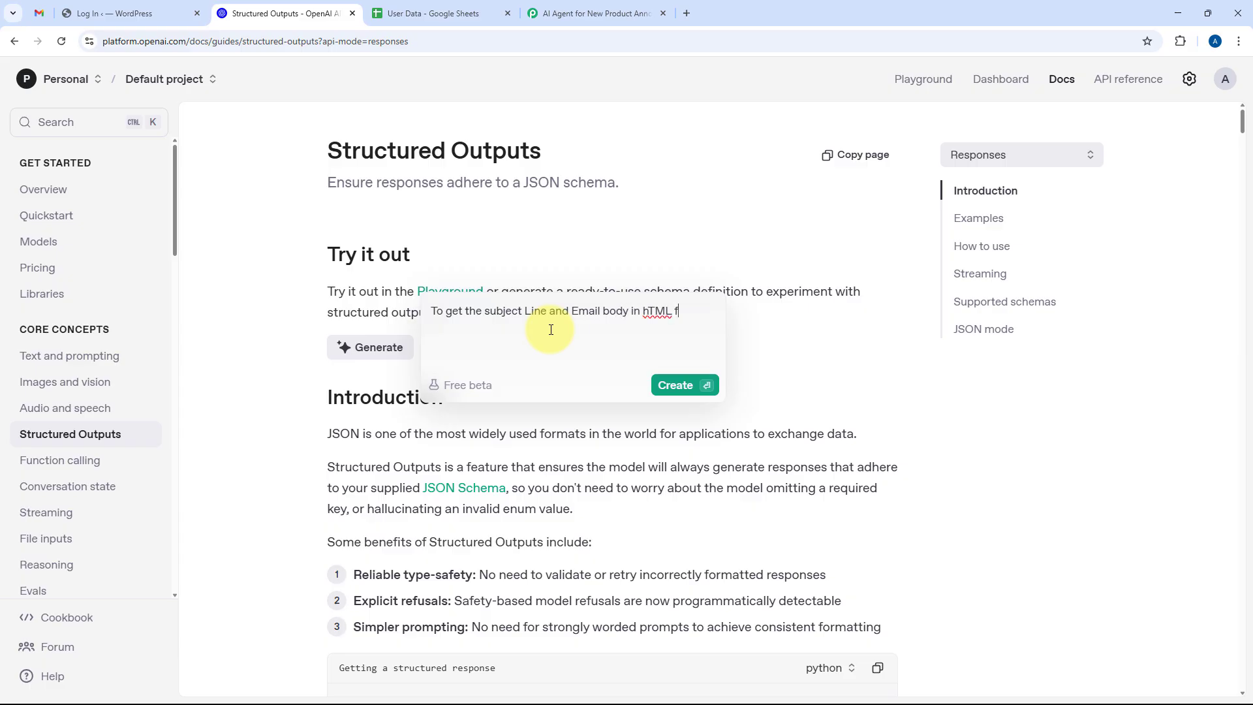
click(648, 313)
key(BackSpace)
text(H)
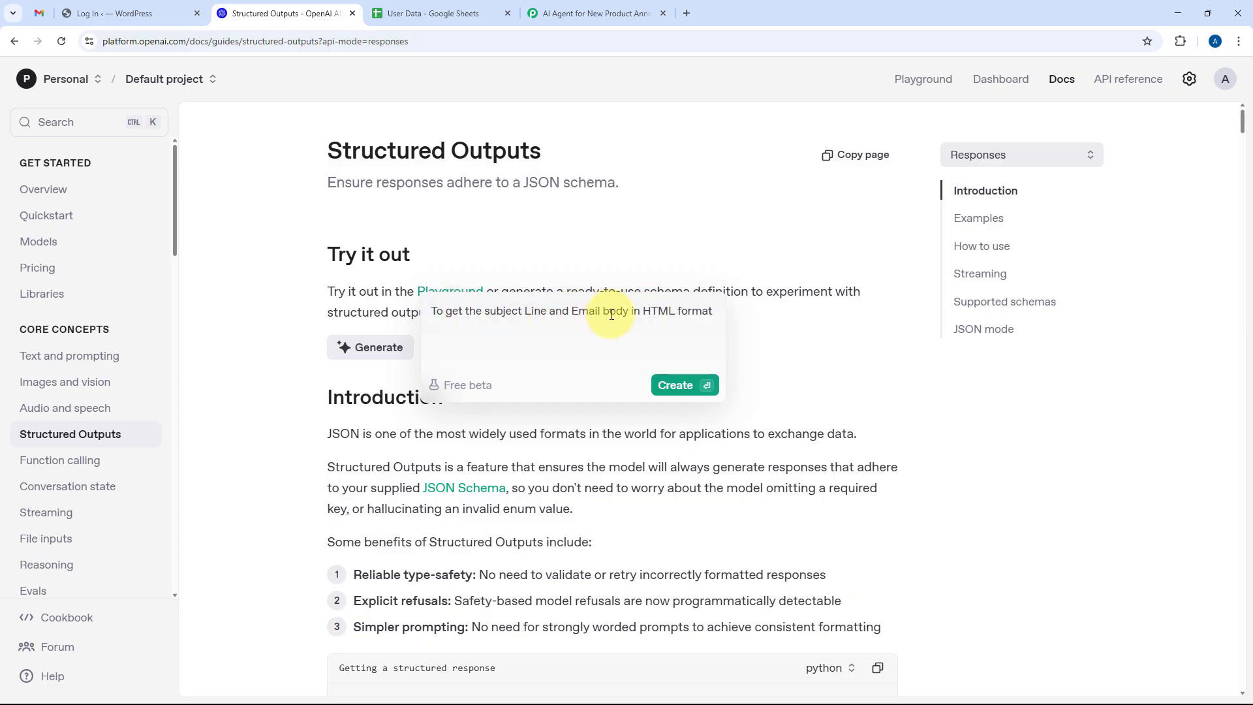
click(686, 384)
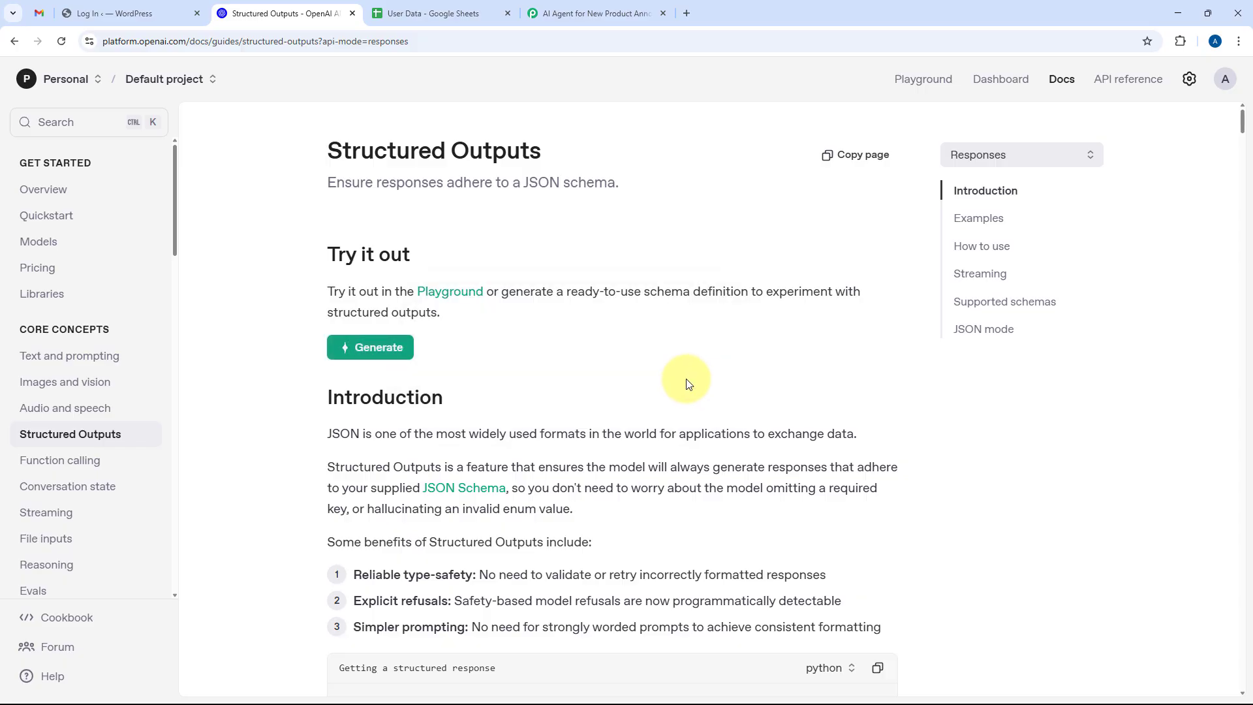
scroll(637, 335, down, 2)
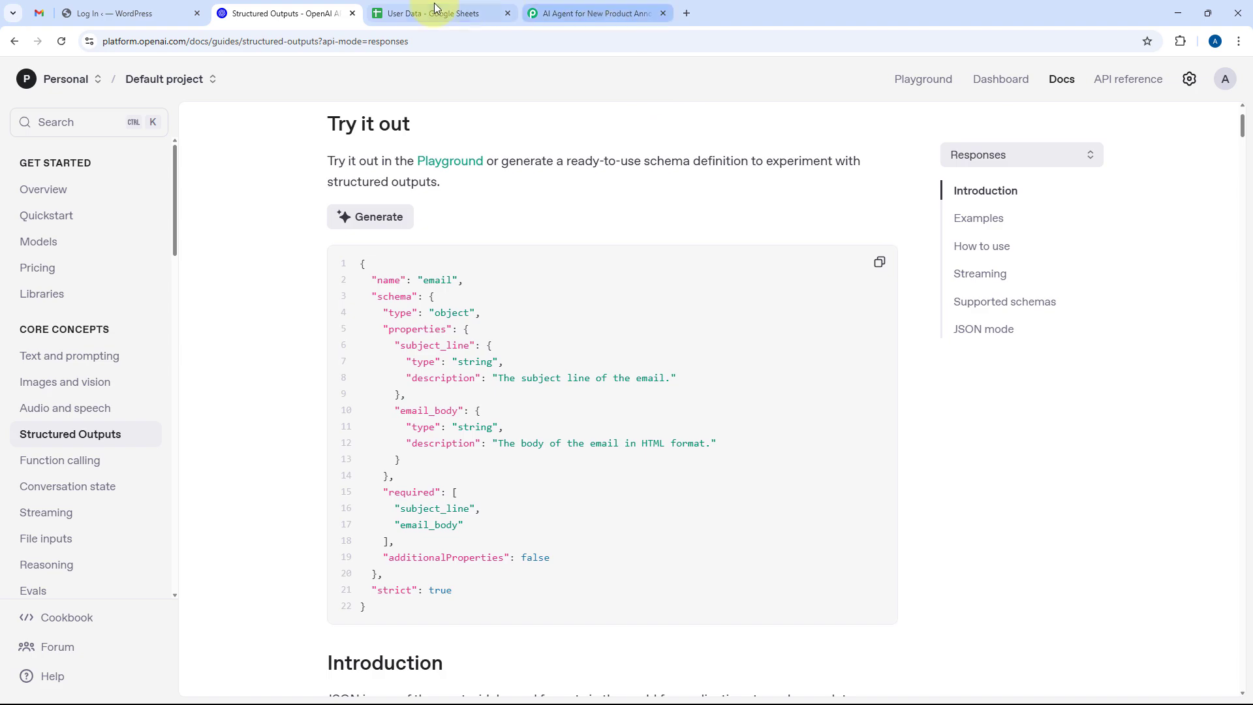
click(619, 13)
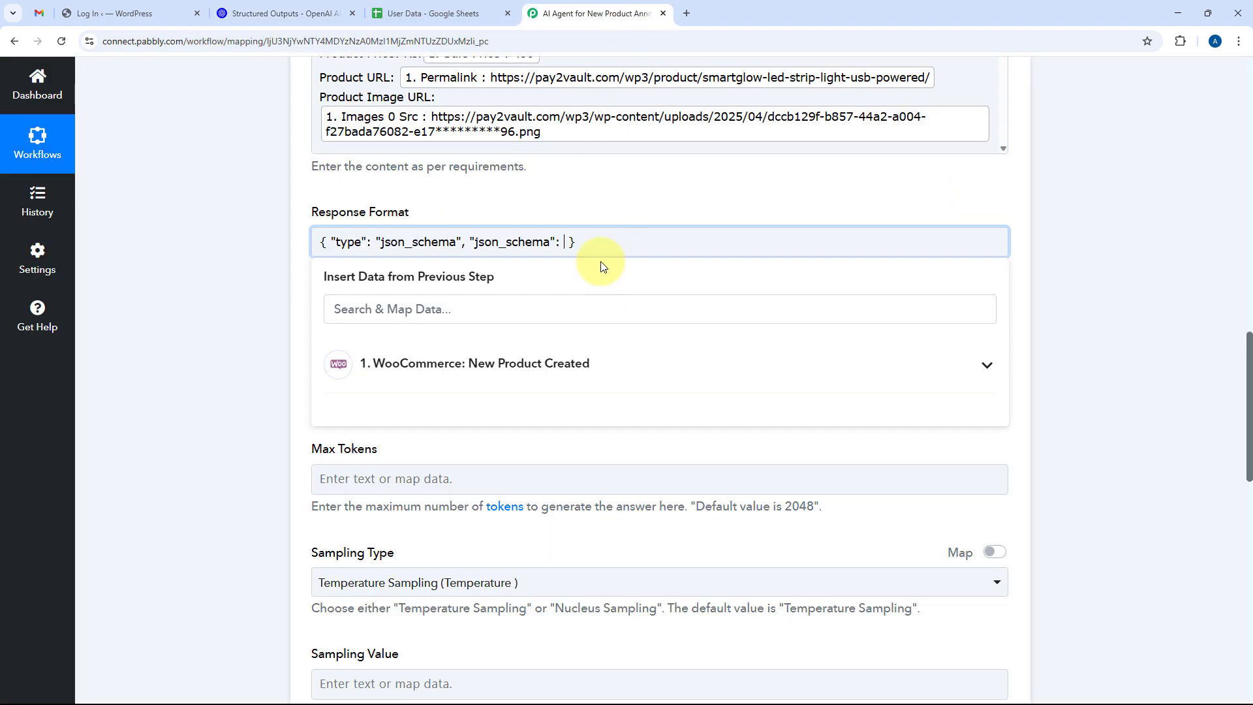
Paste the email JSON schema with subject_line and email_body properties as the json_schema value of the Response Format, and check it.
right_click(565, 242)
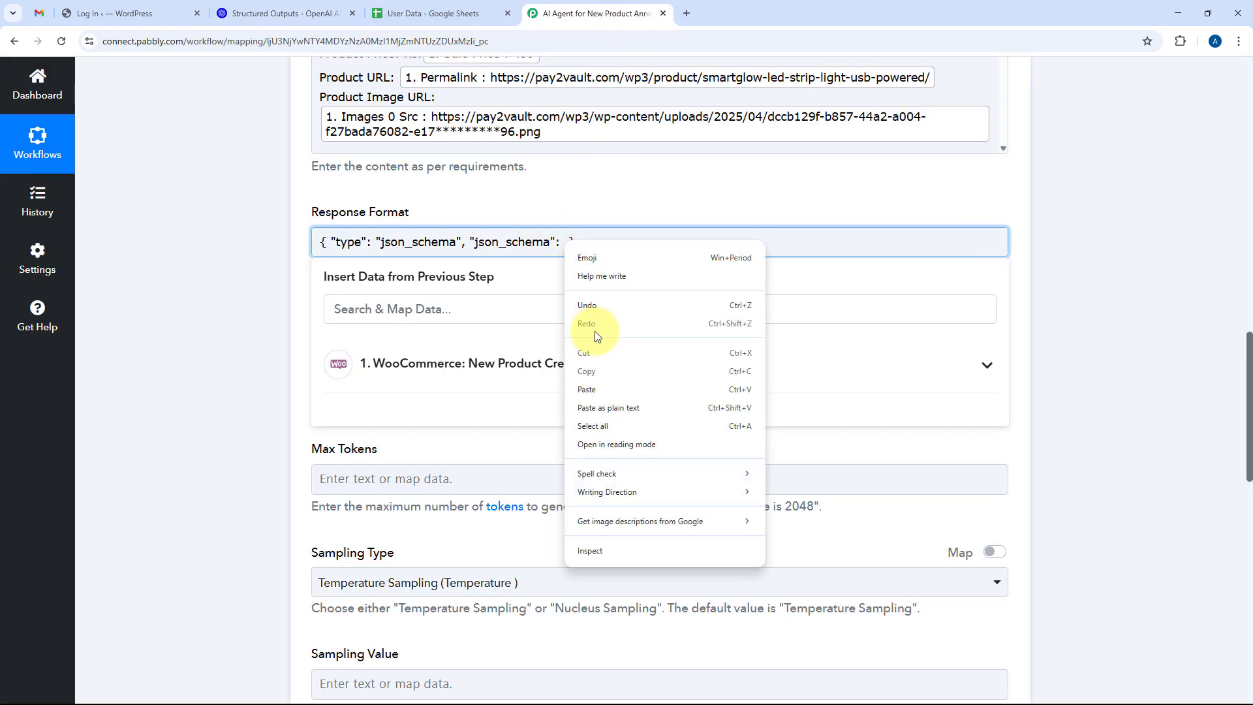
click(595, 381)
click(680, 192)
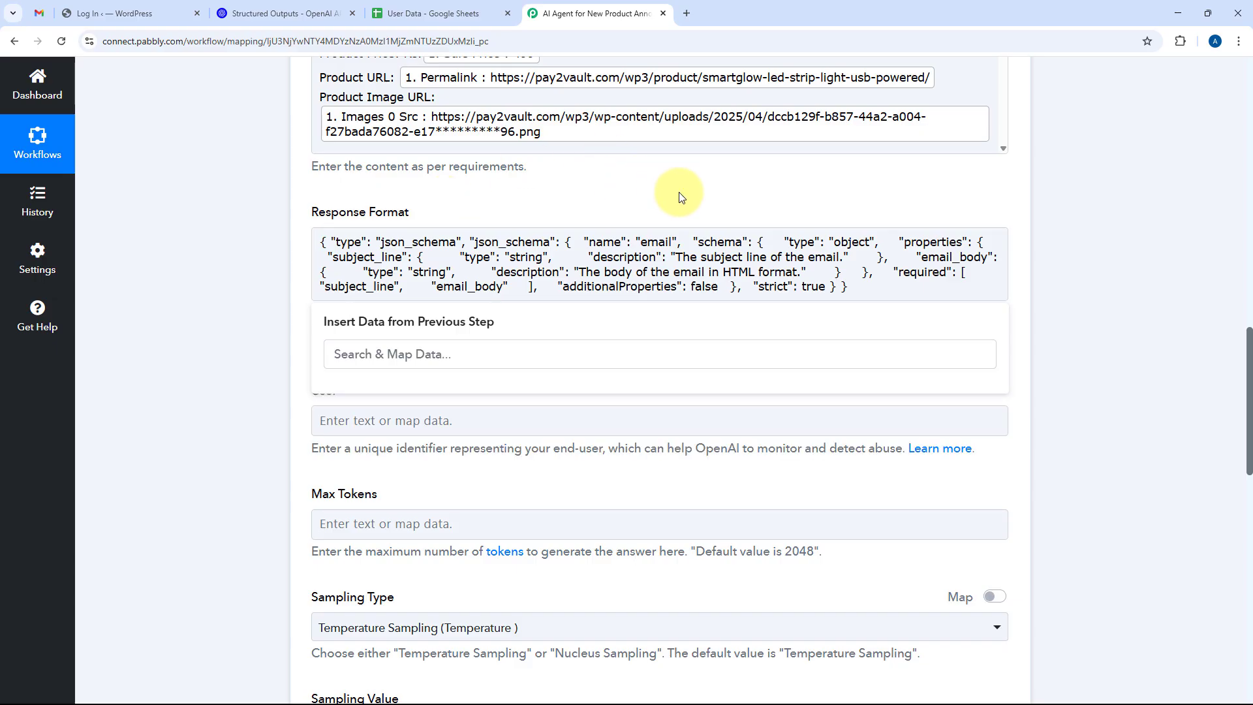
click(340, 242)
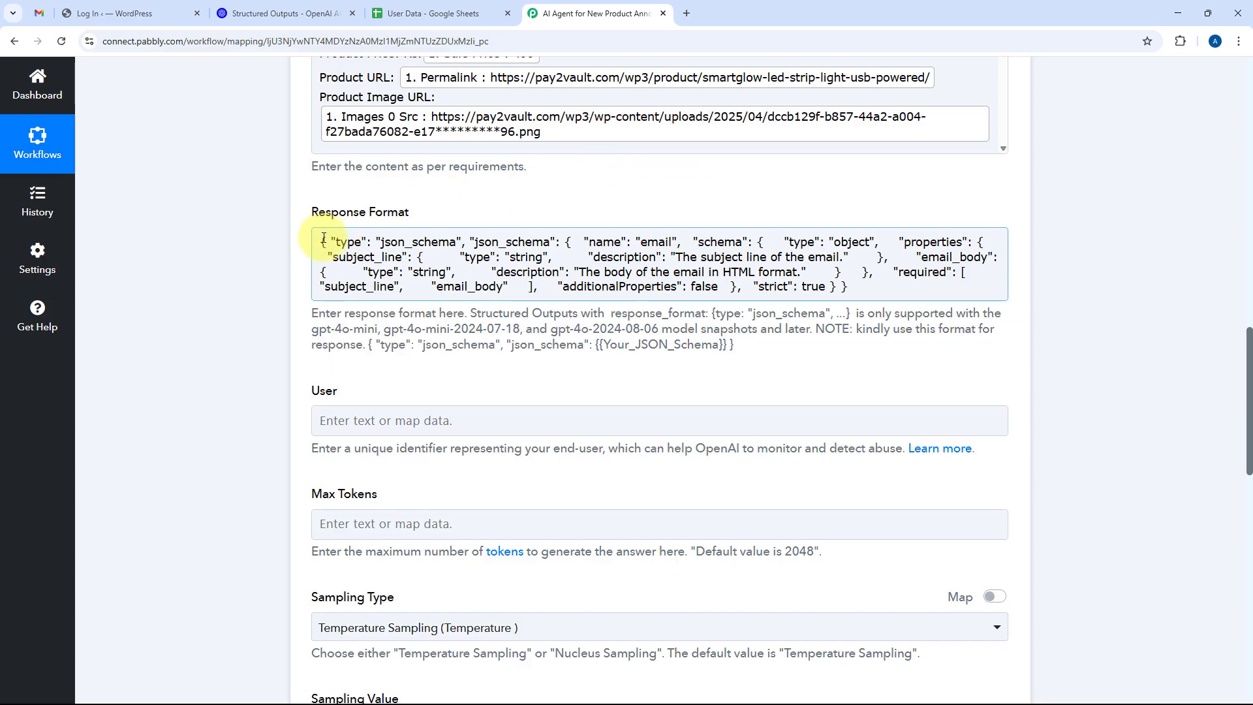
click(563, 224)
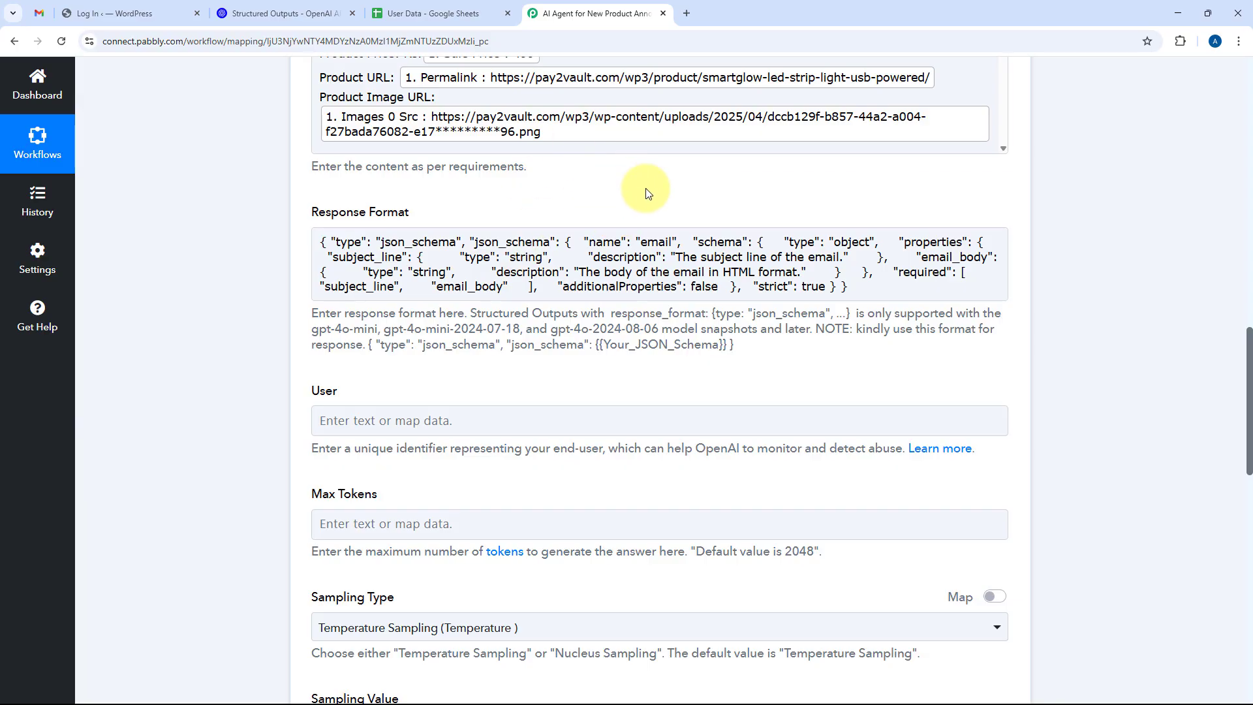
click(486, 248)
click(581, 199)
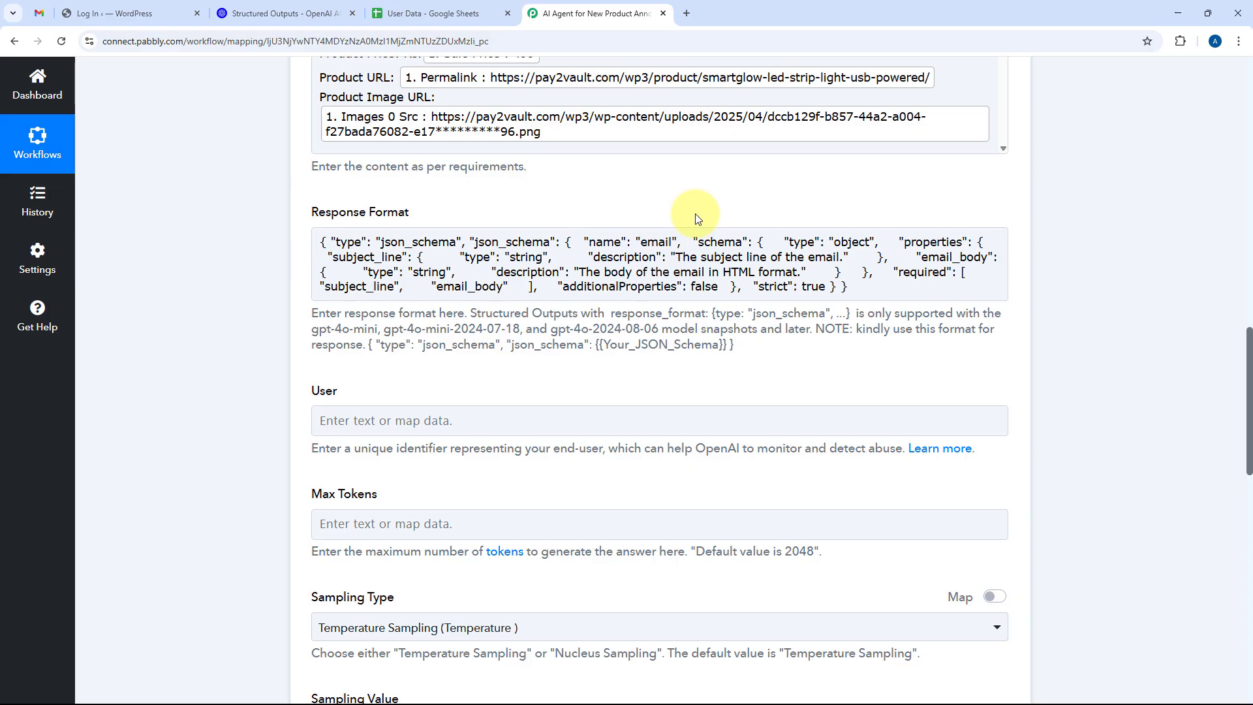
click(615, 291)
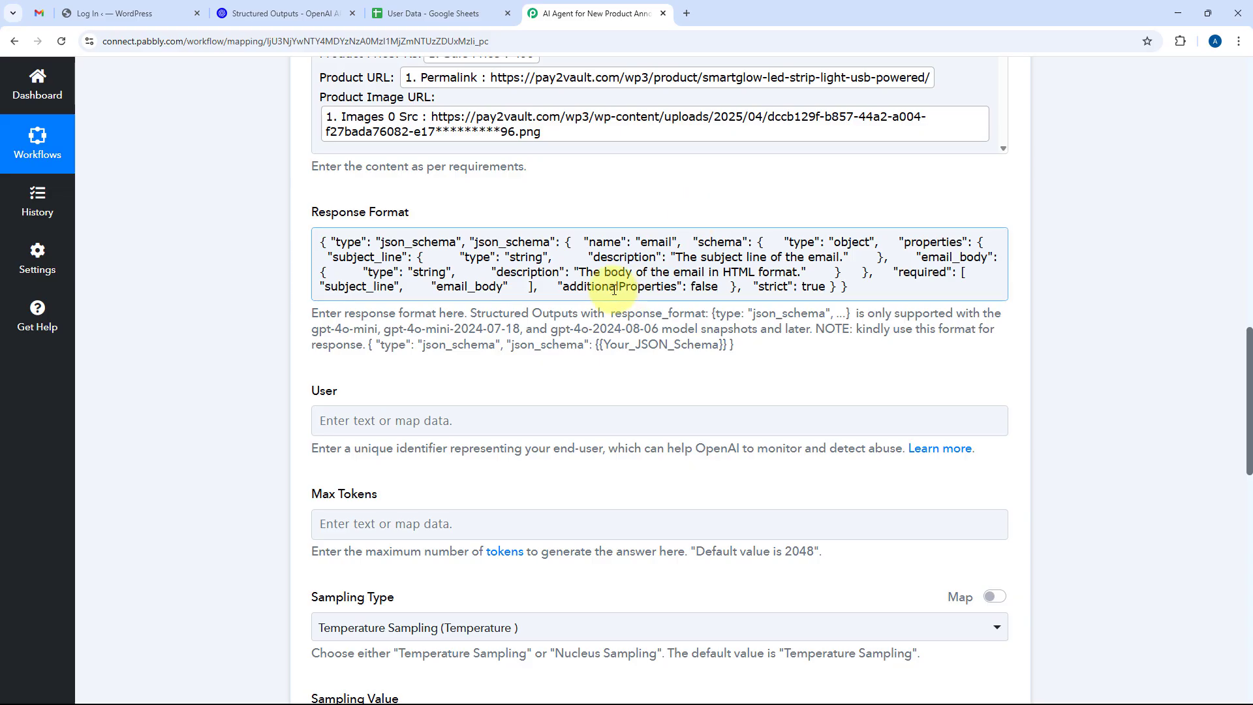
click(315, 210)
Leave the remaining optional ChatGPT settings blank, then save the OpenAI action and send its test request.
scroll(447, 229, down, 2)
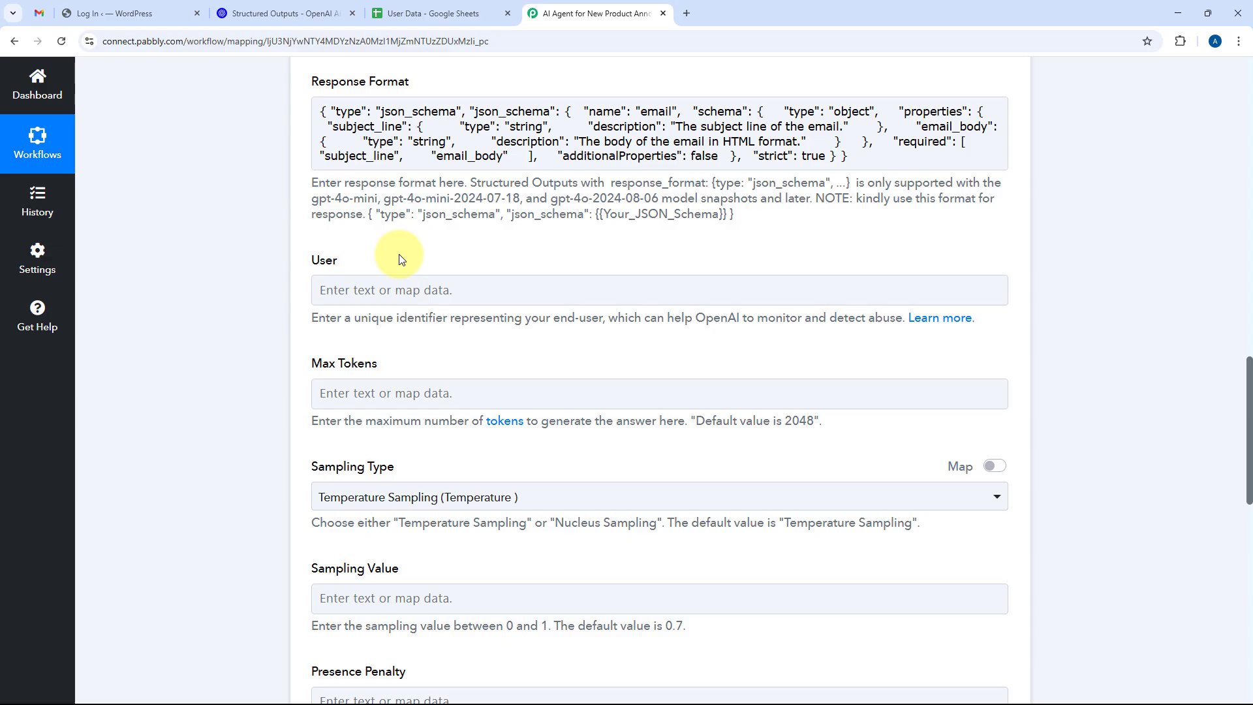
scroll(404, 330, down, 1)
scroll(403, 333, down, 3)
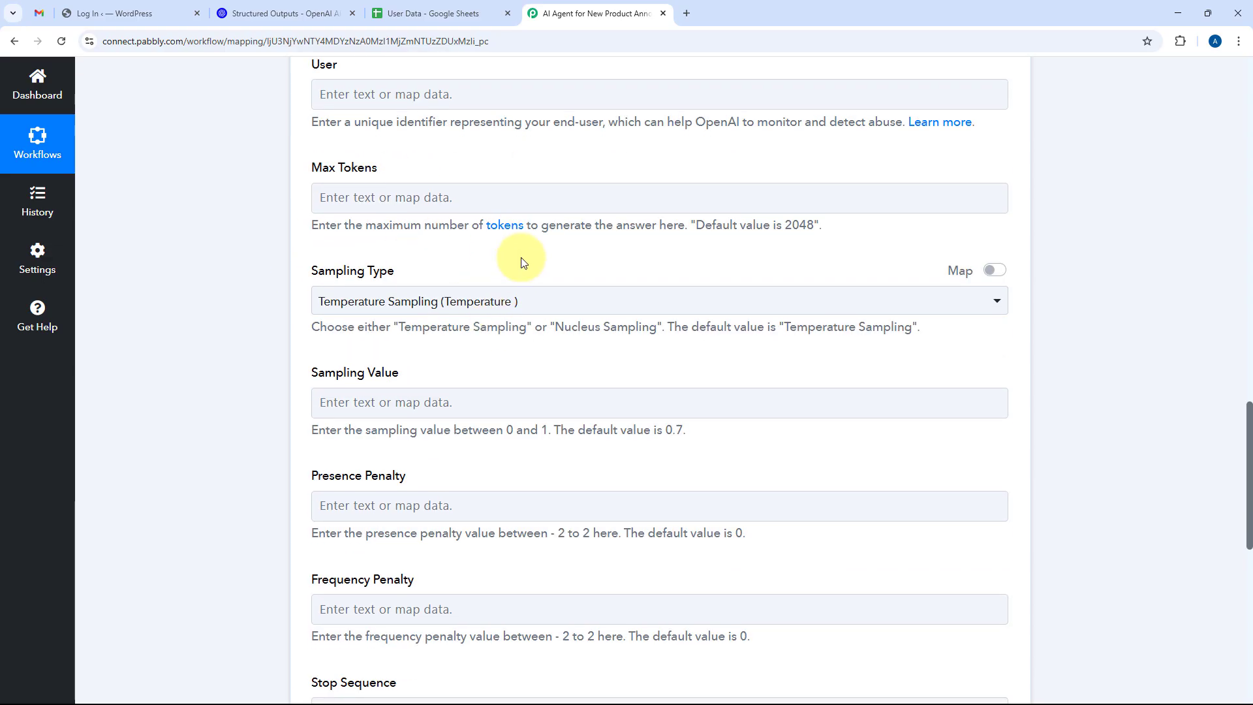
scroll(359, 185, down, 4)
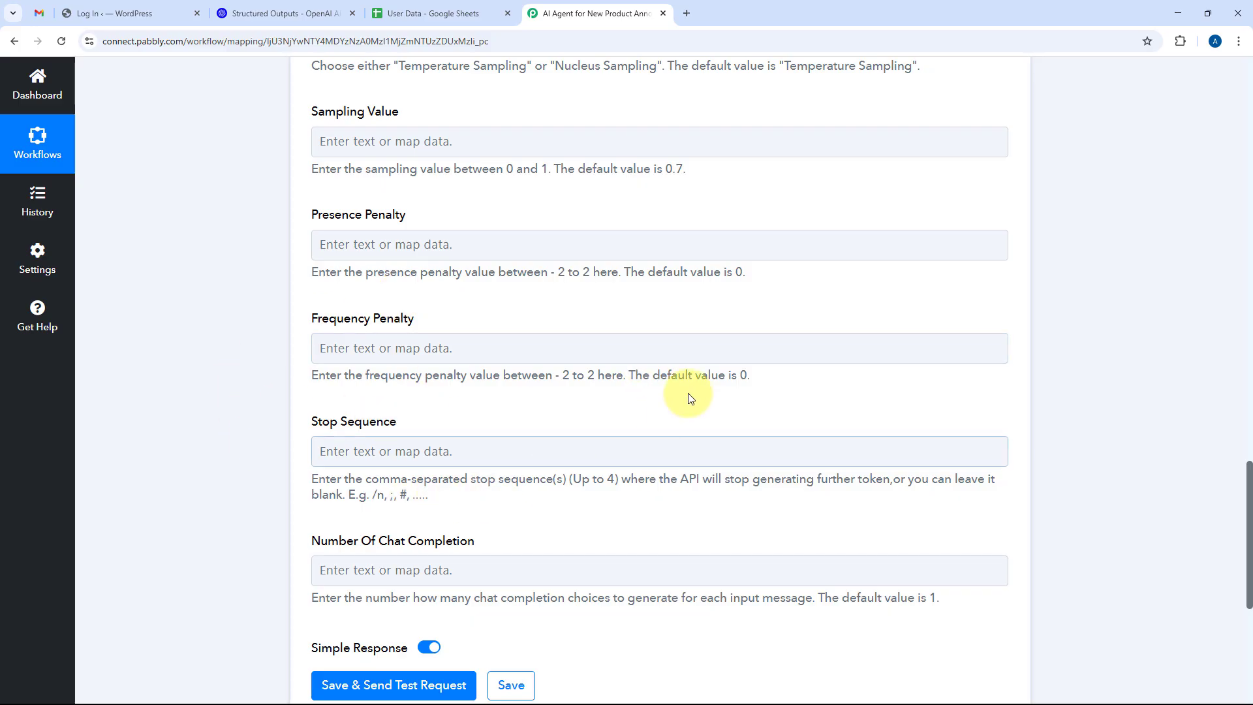
scroll(685, 392, up, 2)
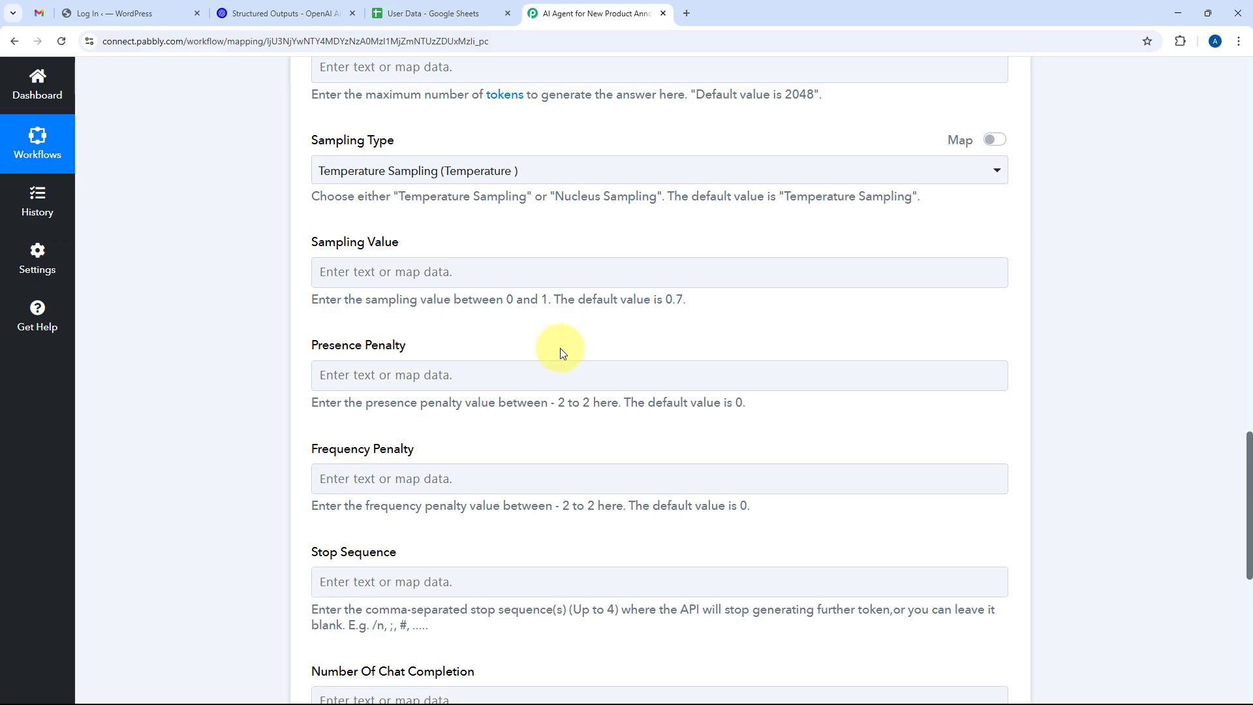
scroll(563, 350, down, 8)
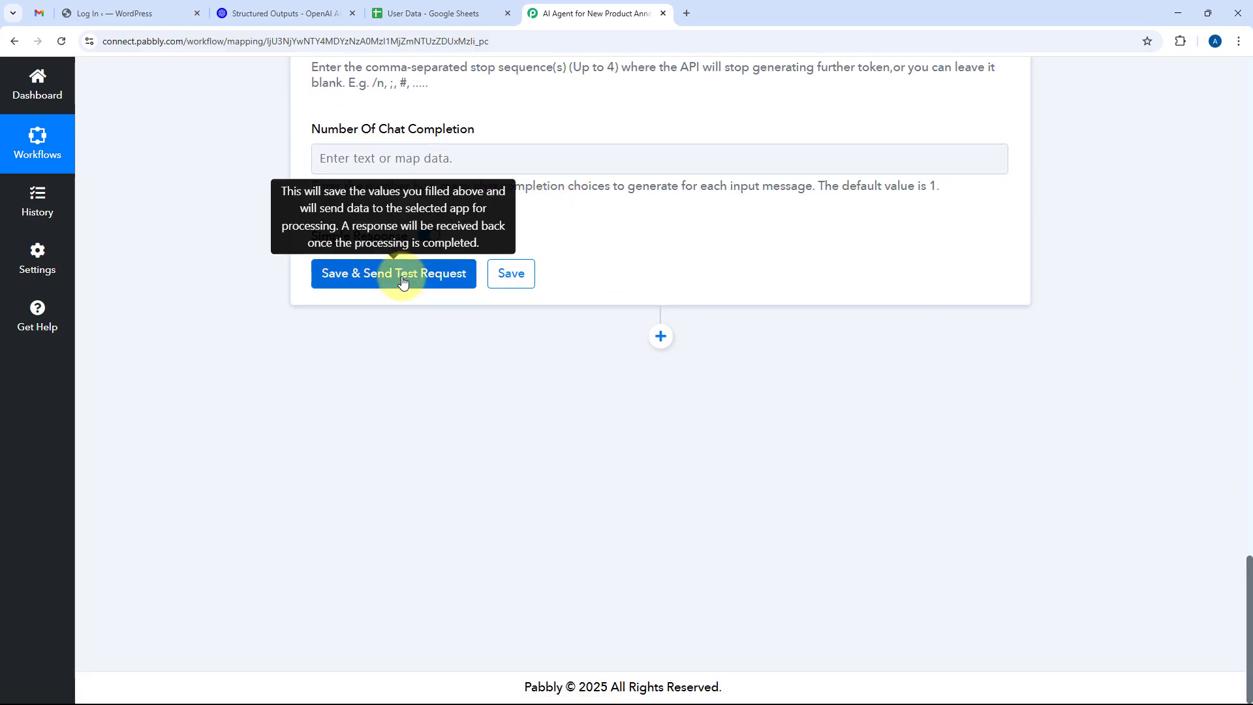
click(435, 274)
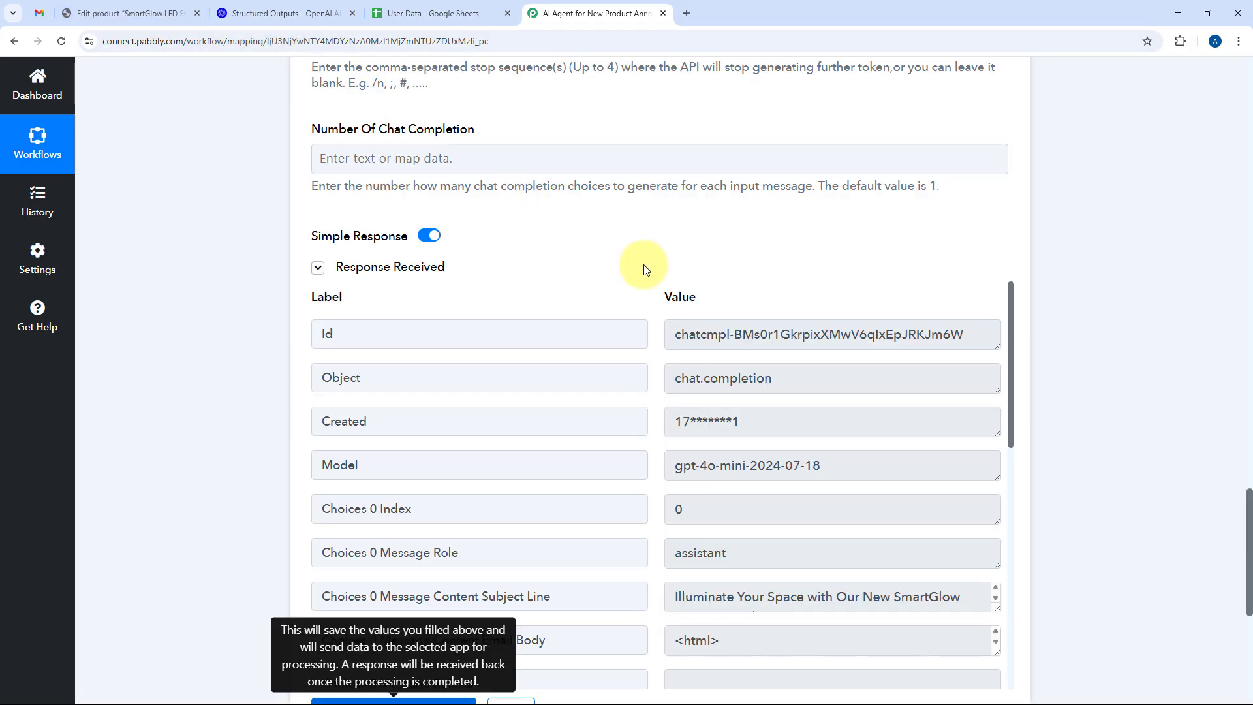
Examine the generated subject line in the received response, enlarging its value box to read the full text.
scroll(602, 274, down, 2)
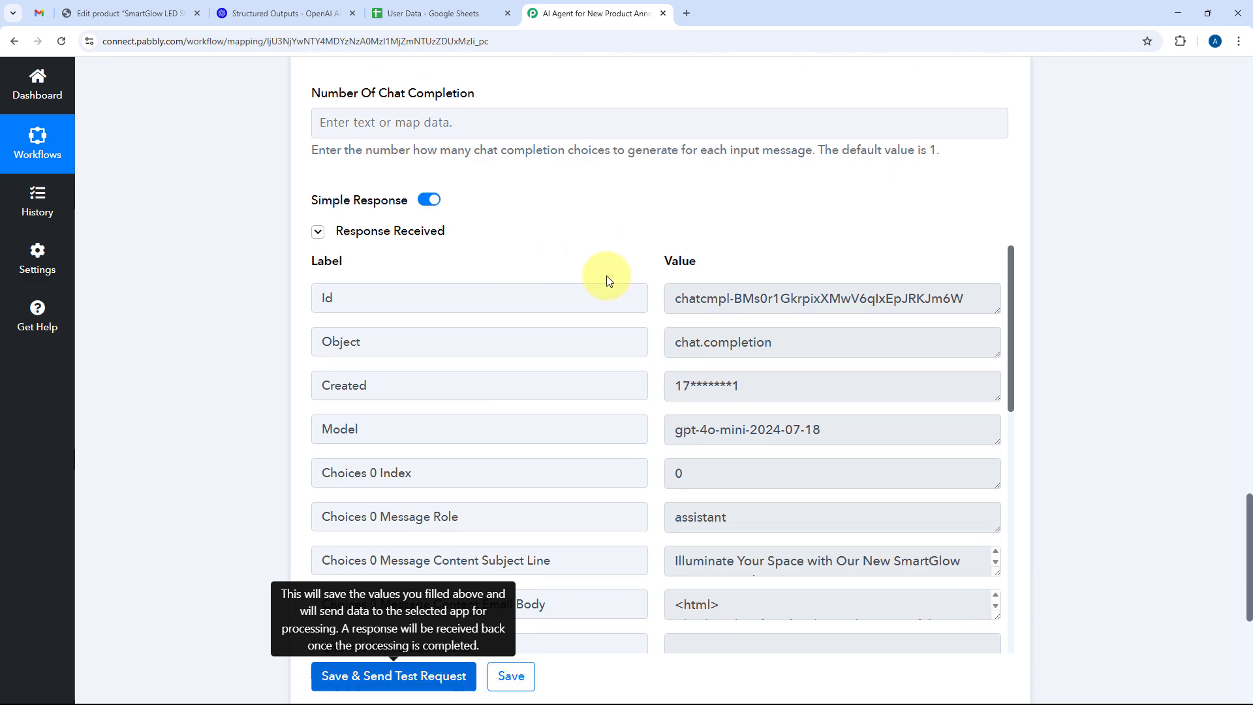
scroll(664, 277, down, 2)
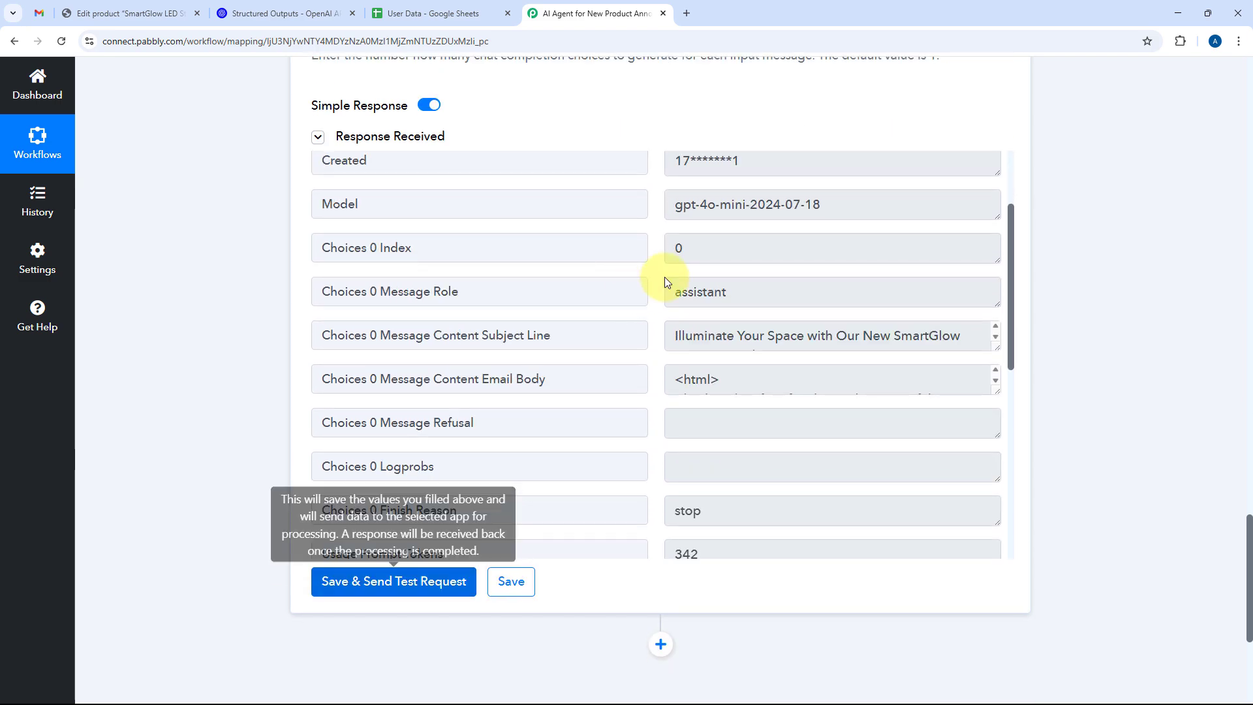
scroll(673, 142, up, 6)
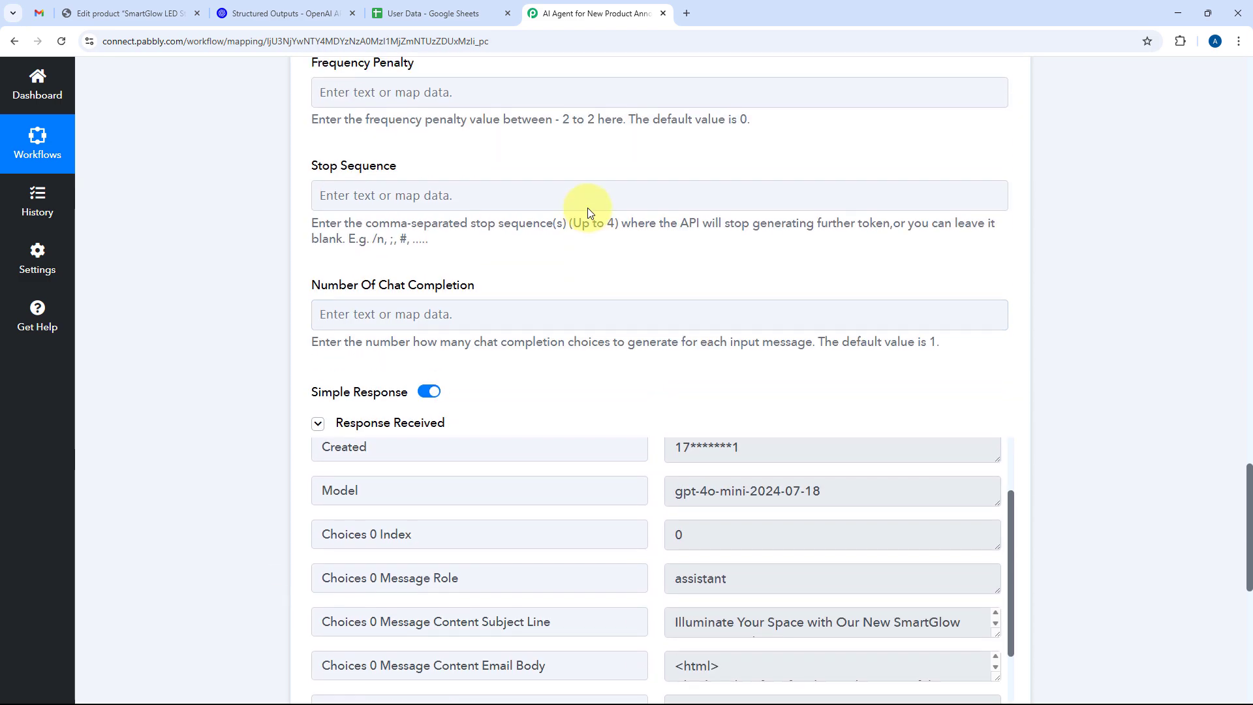
scroll(587, 208, down, 6)
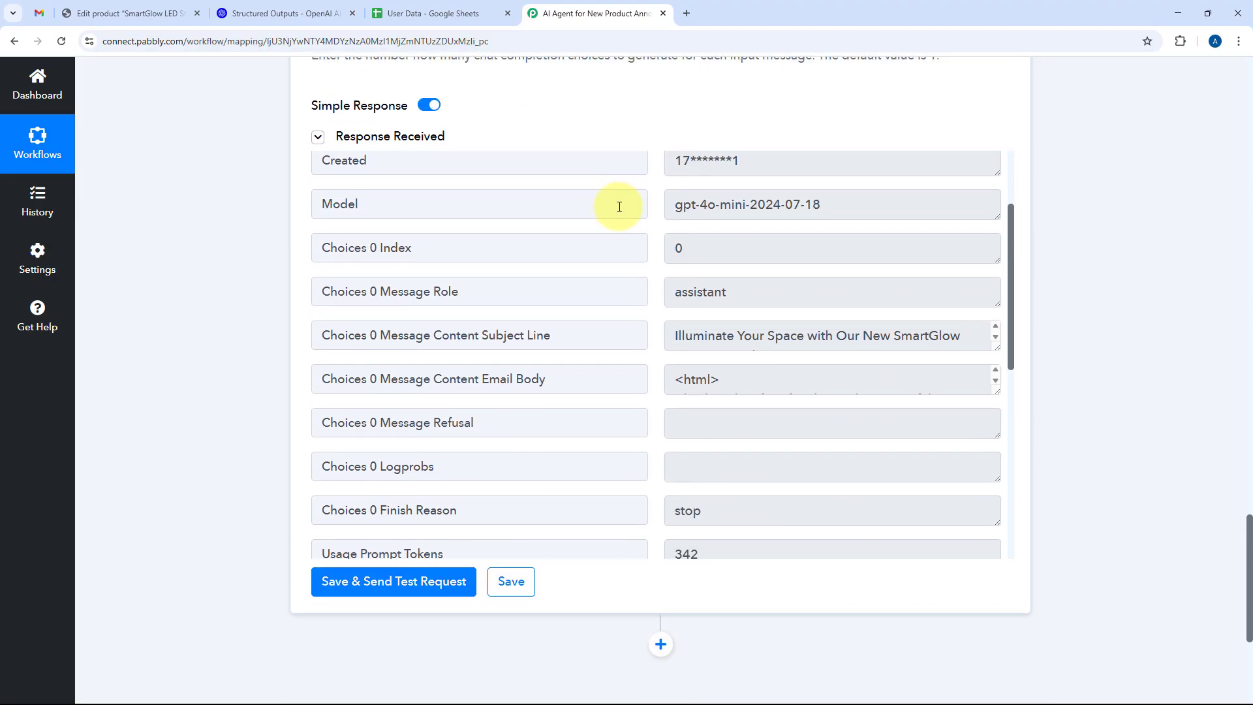
scroll(564, 274, down, 2)
drag(566, 271, 480, 270)
drag(547, 312, 468, 313)
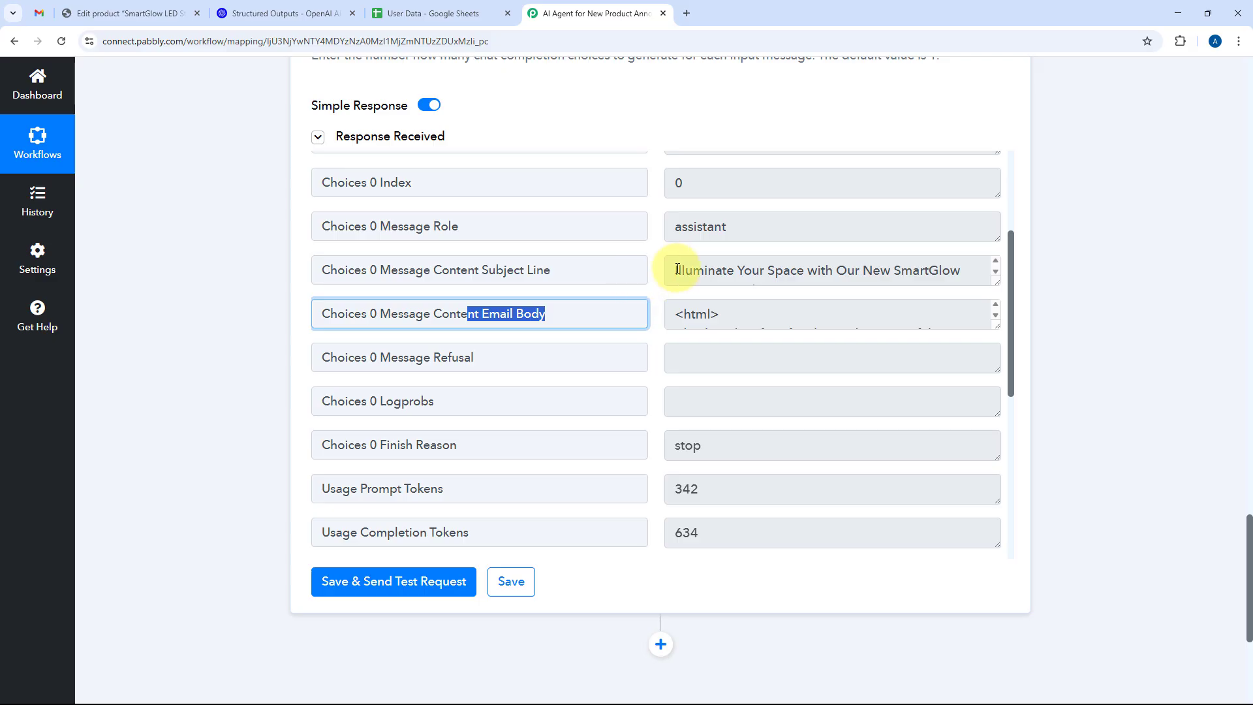
click(990, 269)
drag(998, 283, 998, 370)
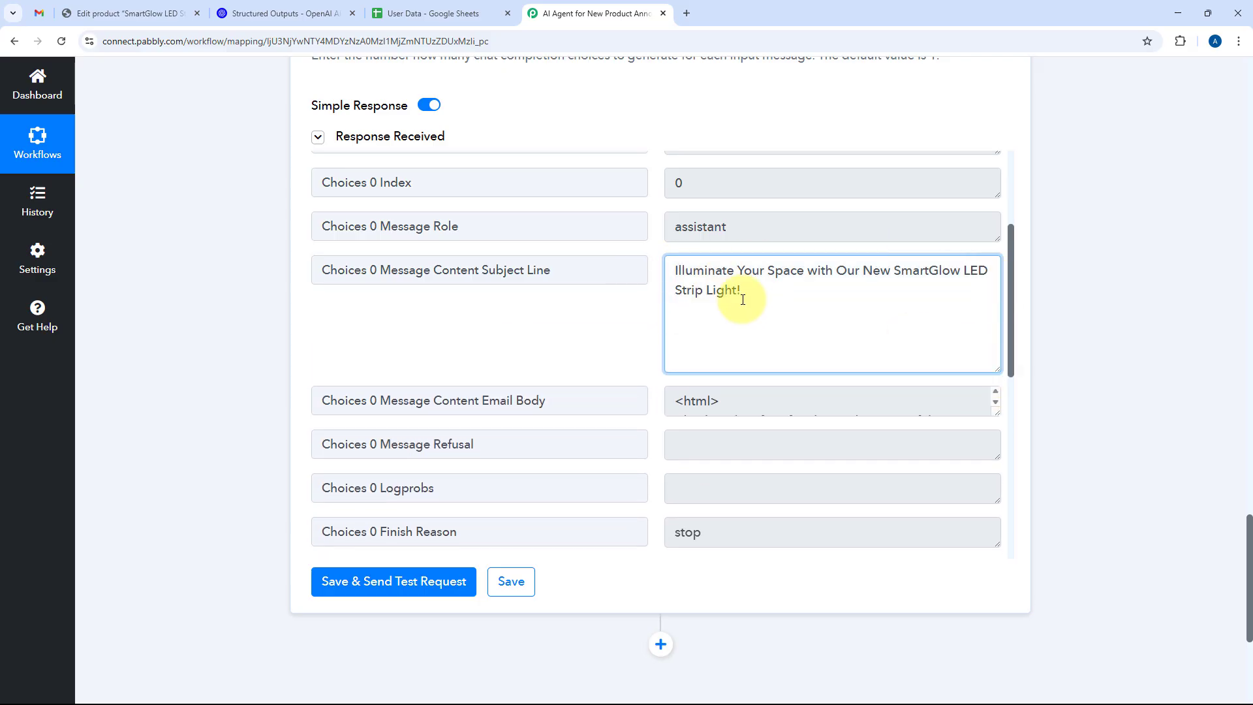
drag(741, 291, 669, 258)
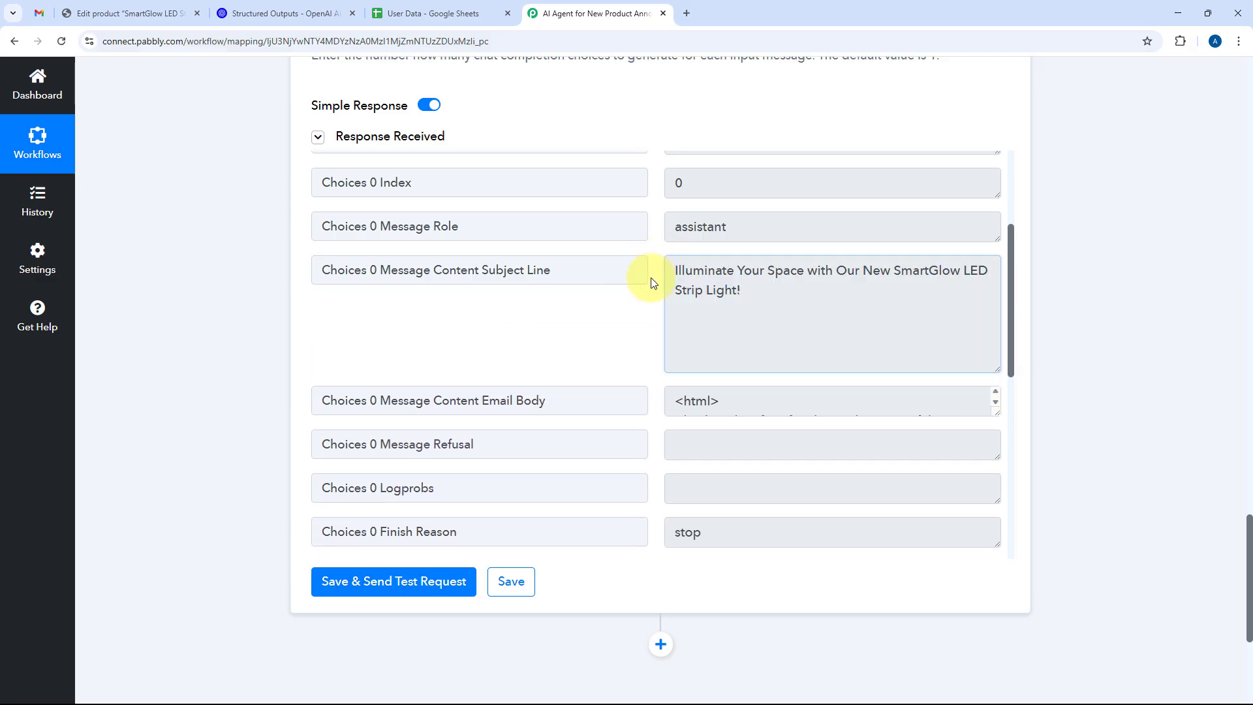
click(652, 281)
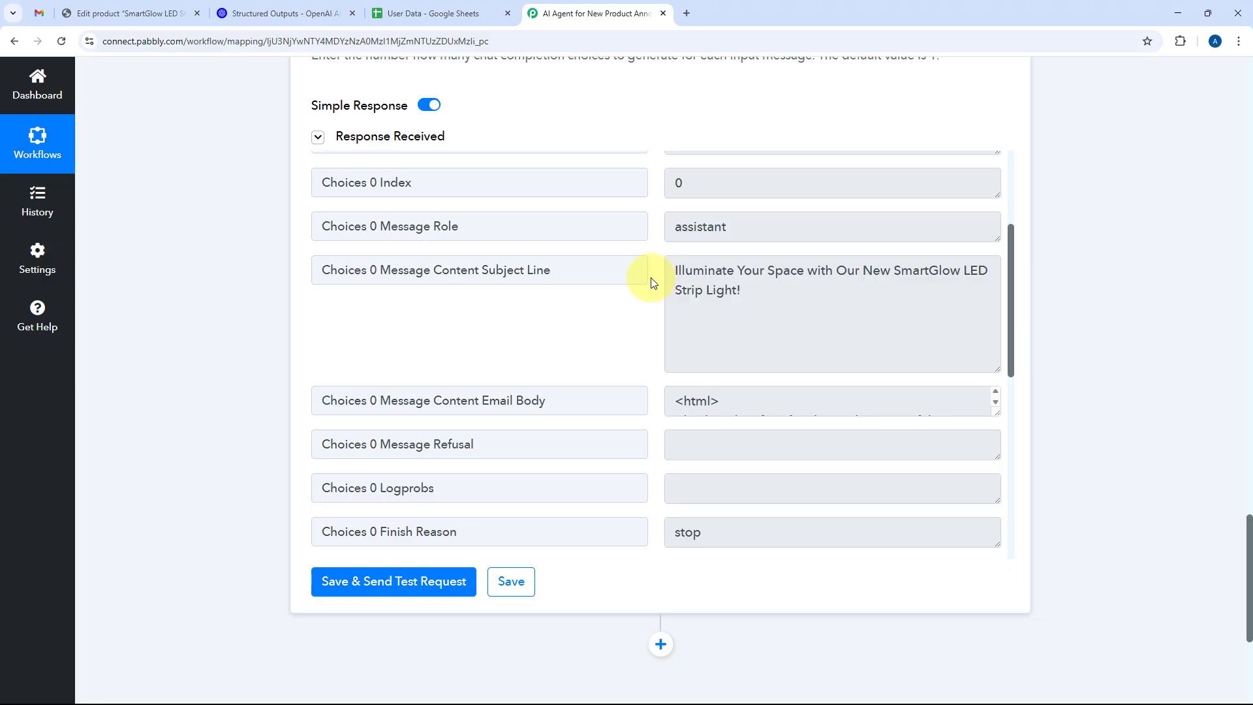
Enlarge the email body value in the received response and read through the generated HTML to its end.
scroll(652, 281, down, 1)
click(803, 344)
scroll(986, 246, down, 2)
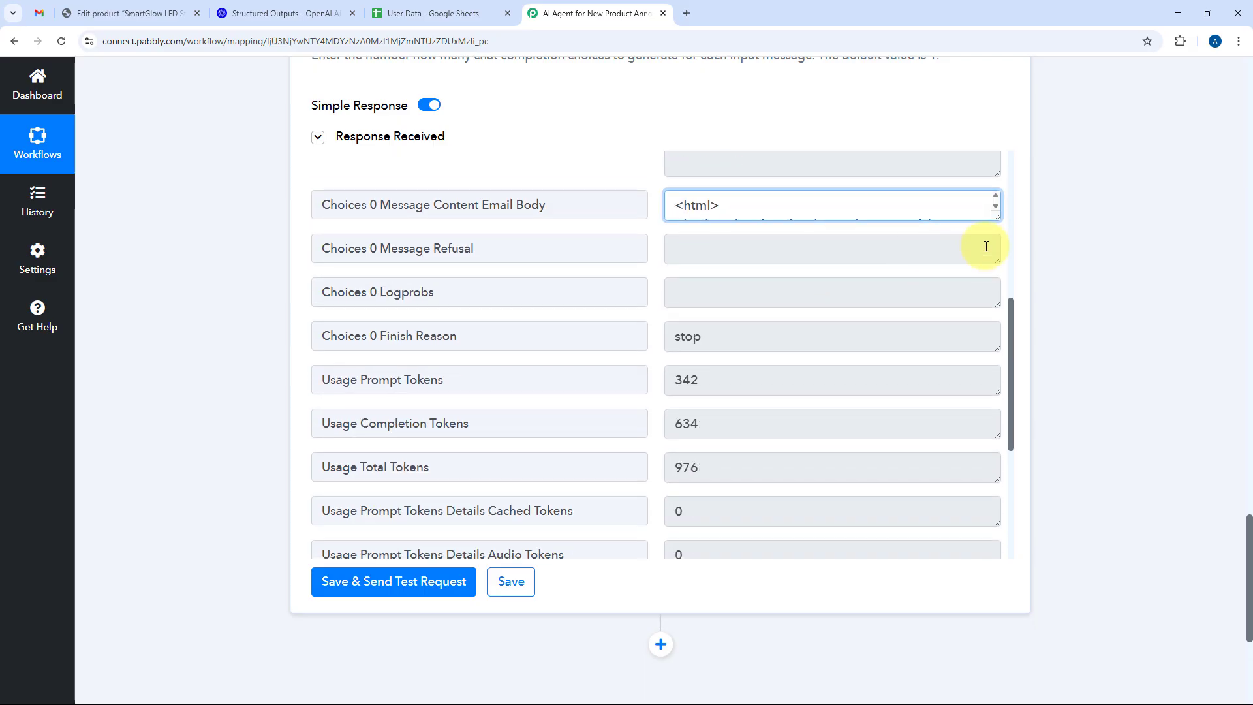
drag(997, 217, 985, 554)
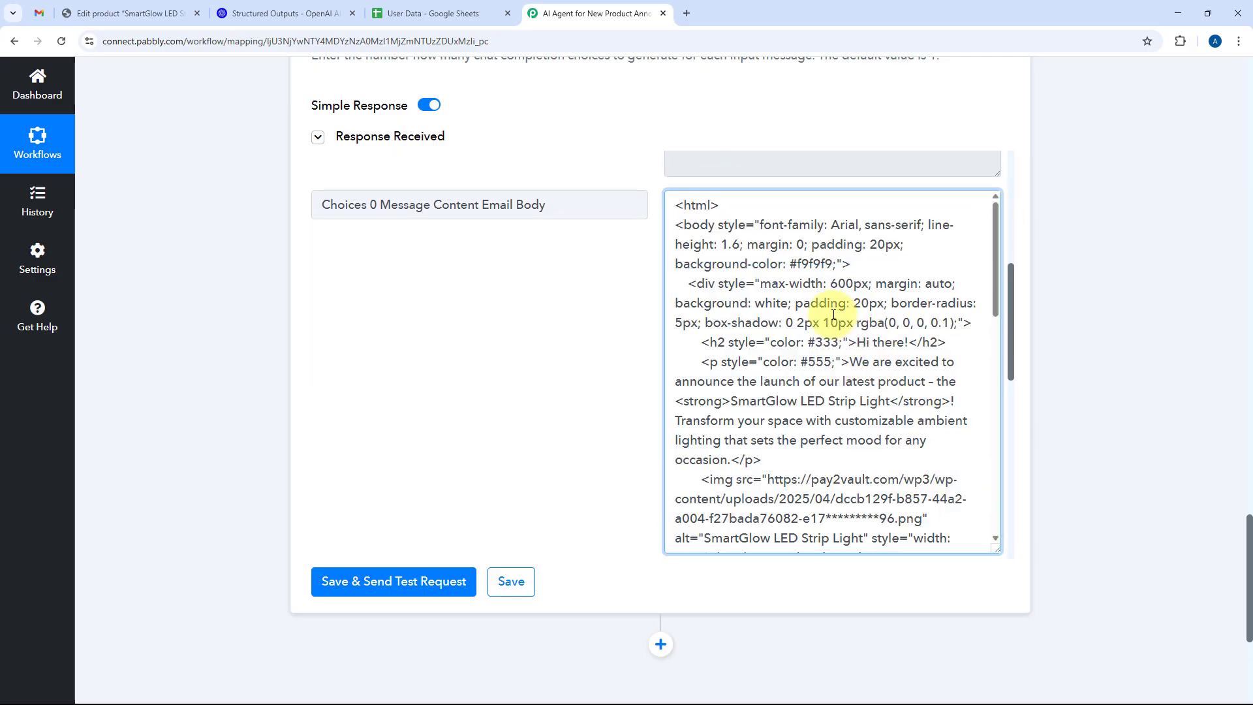
scroll(834, 314, down, 3)
scroll(837, 319, down, 10)
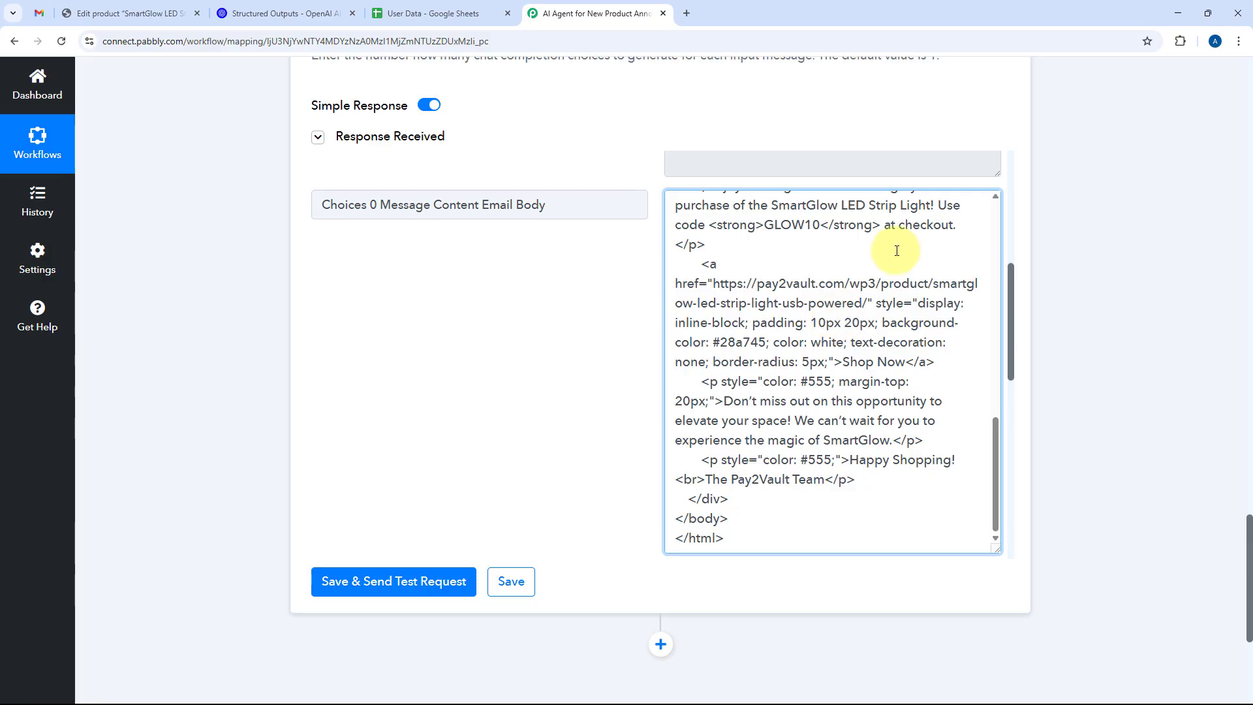
scroll(848, 281, down, 3)
scroll(680, 233, up, 7)
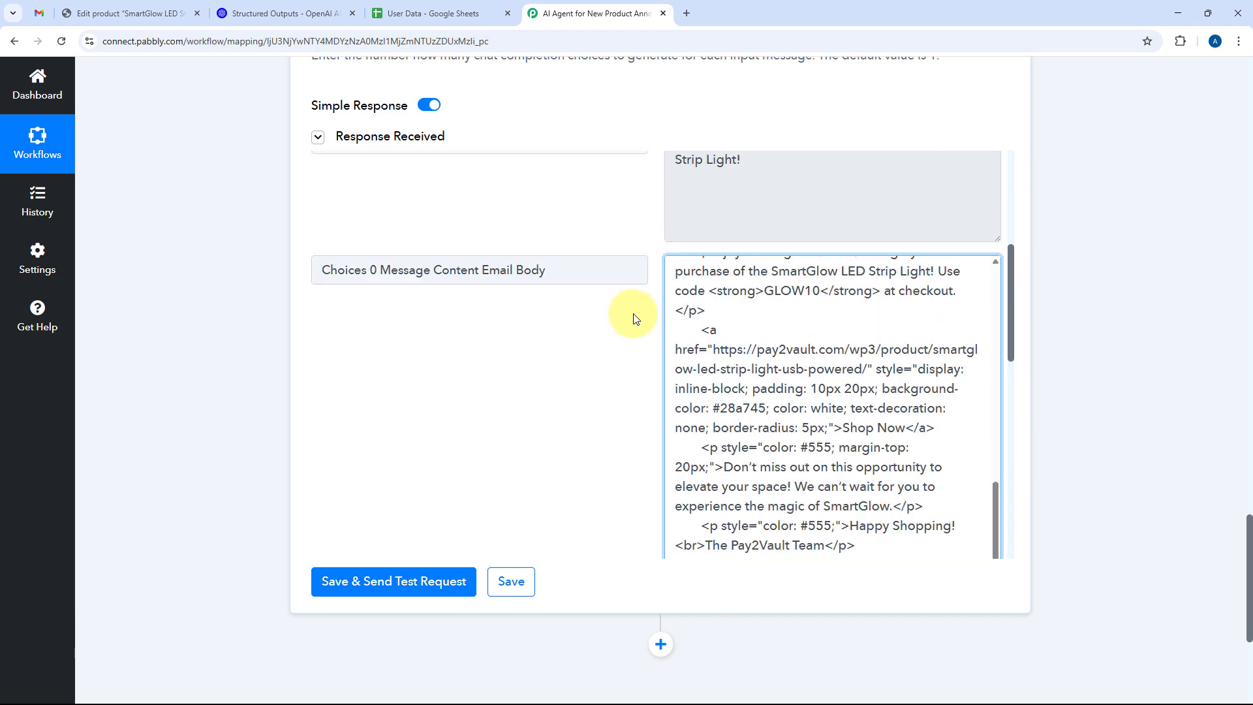
scroll(652, 342, down, 5)
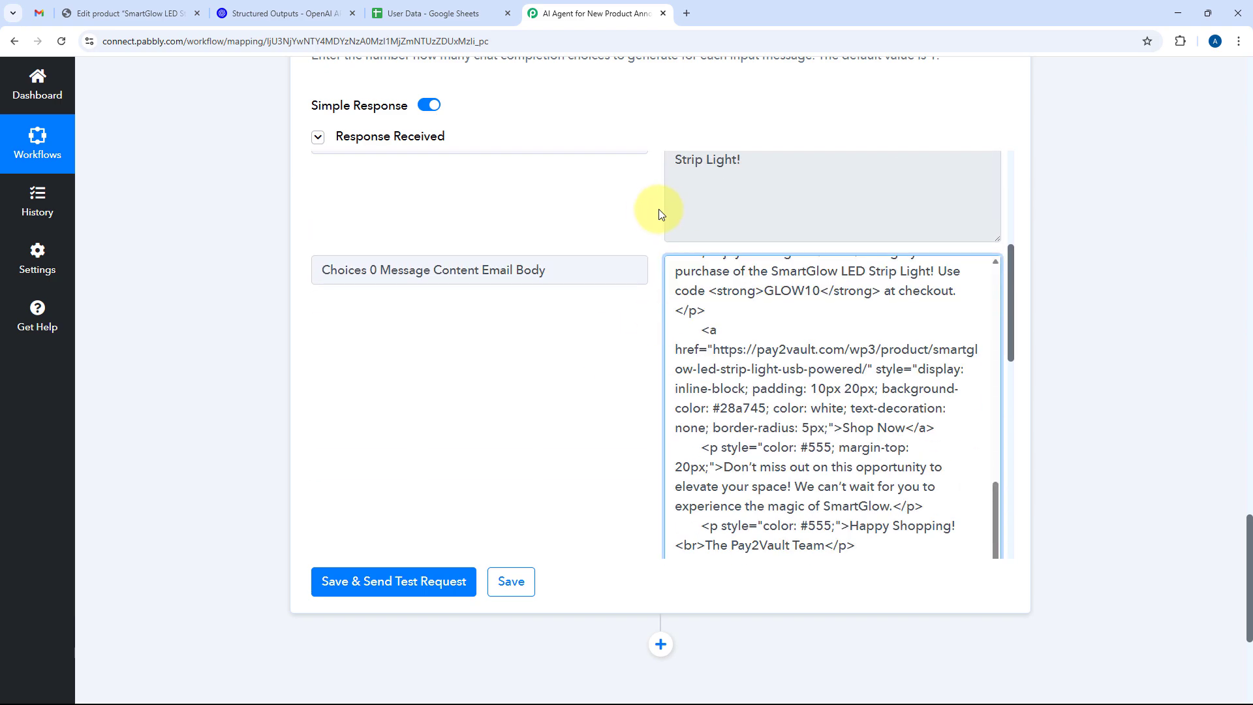
Review the recipient records in the User Data spreadsheet in Google Sheets and return to the Pabbly Connect workflow.
click(431, 13)
scroll(369, 308, down, 5)
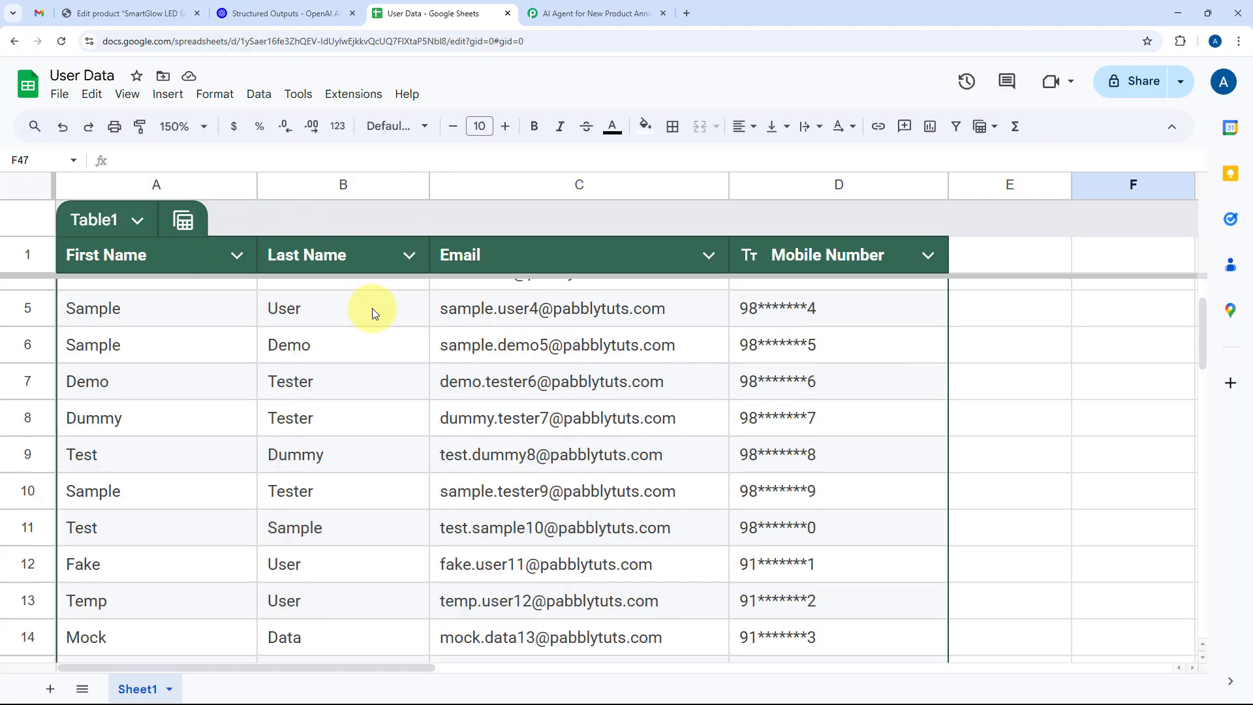
scroll(373, 312, up, 5)
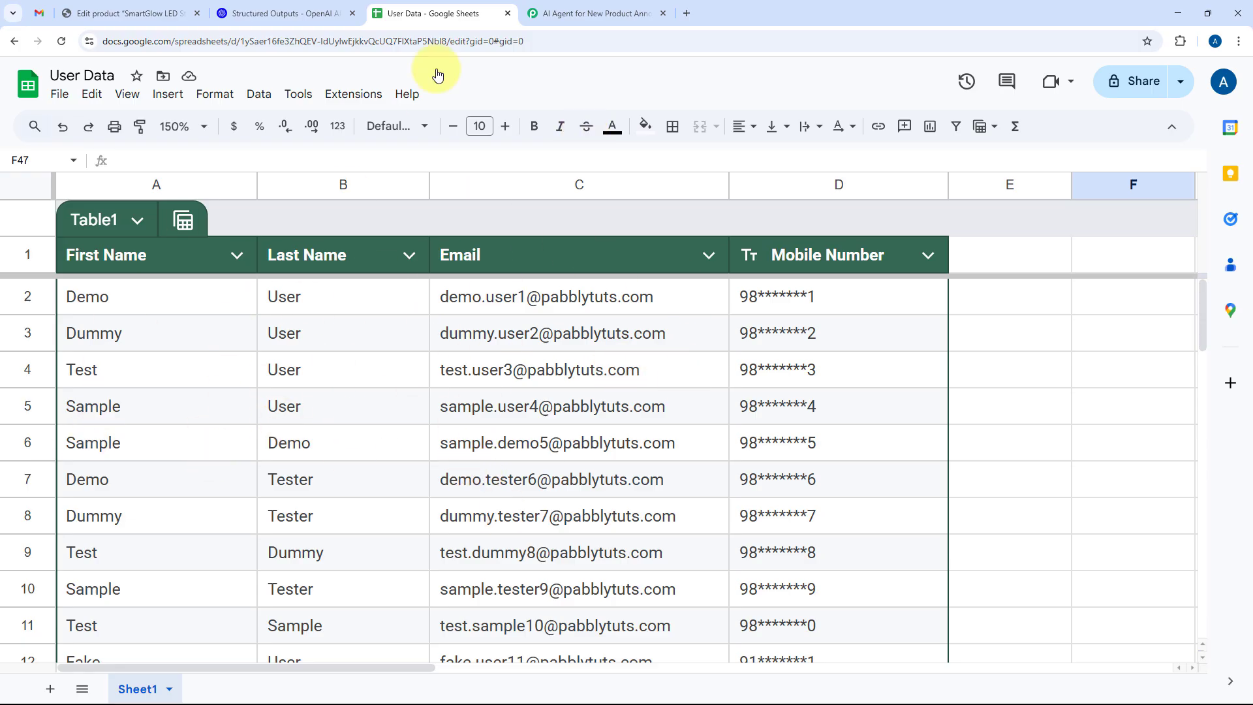
click(595, 7)
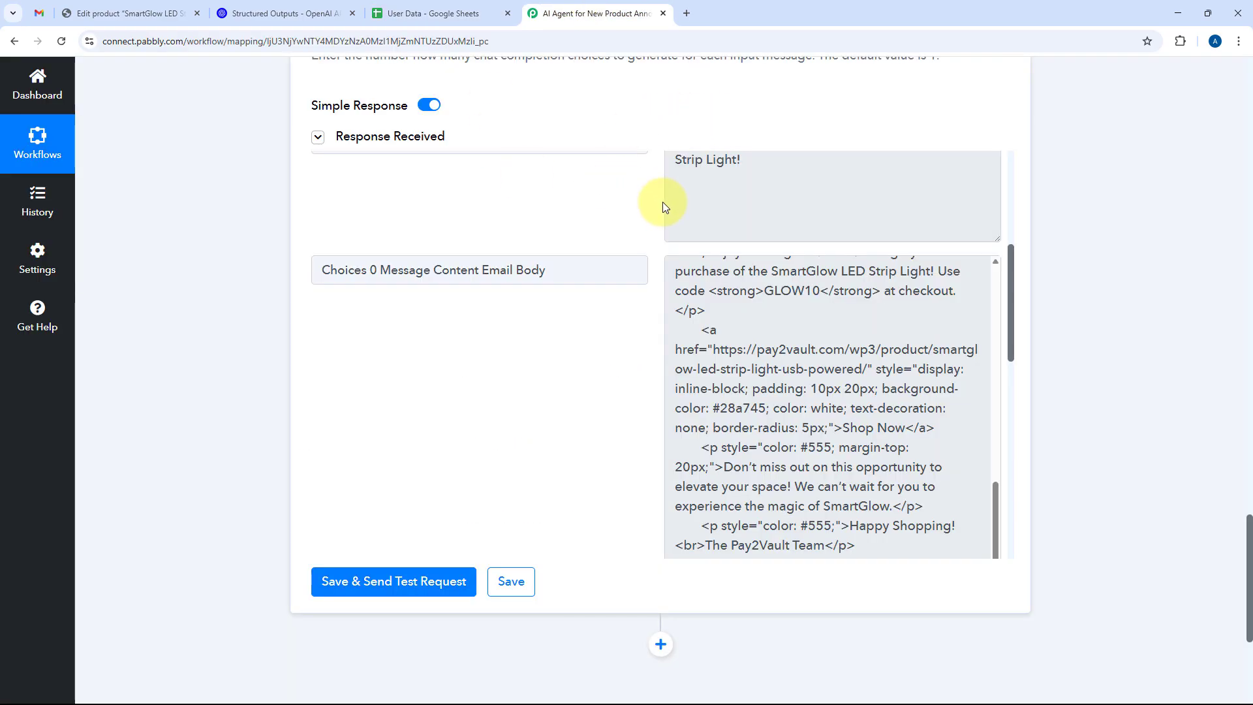
scroll(672, 255, up, 2)
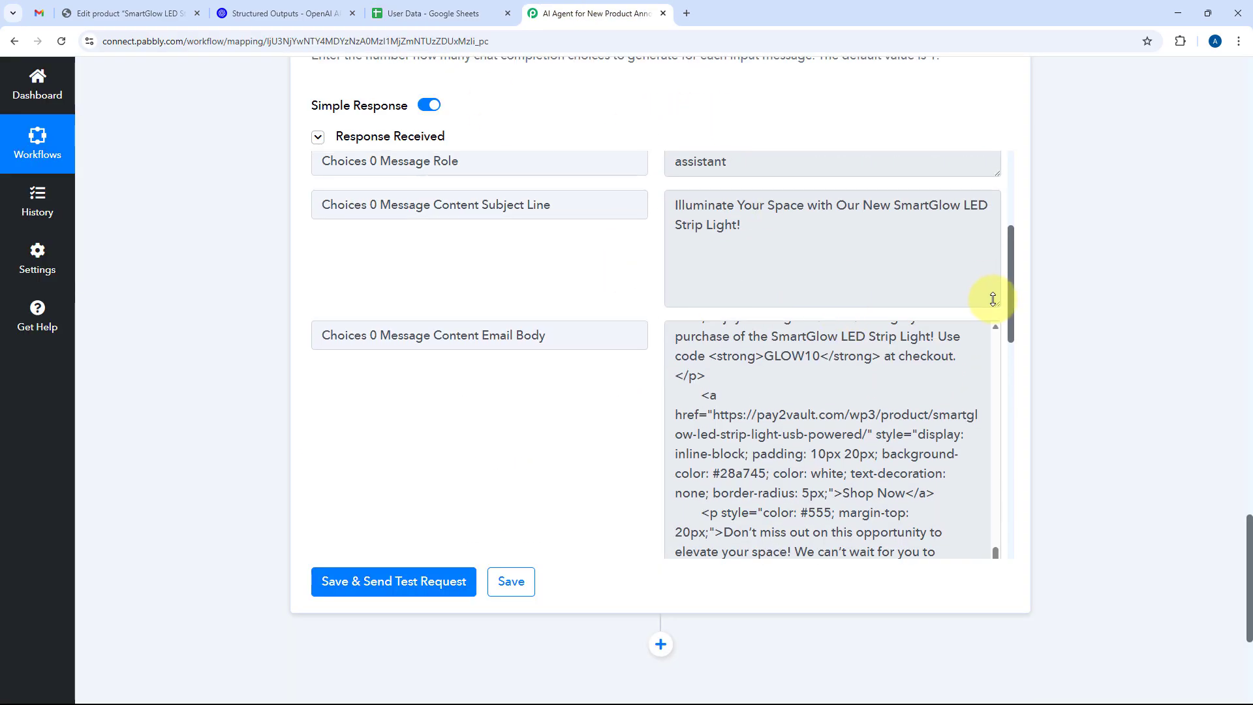
drag(996, 303, 994, 255)
click(378, 13)
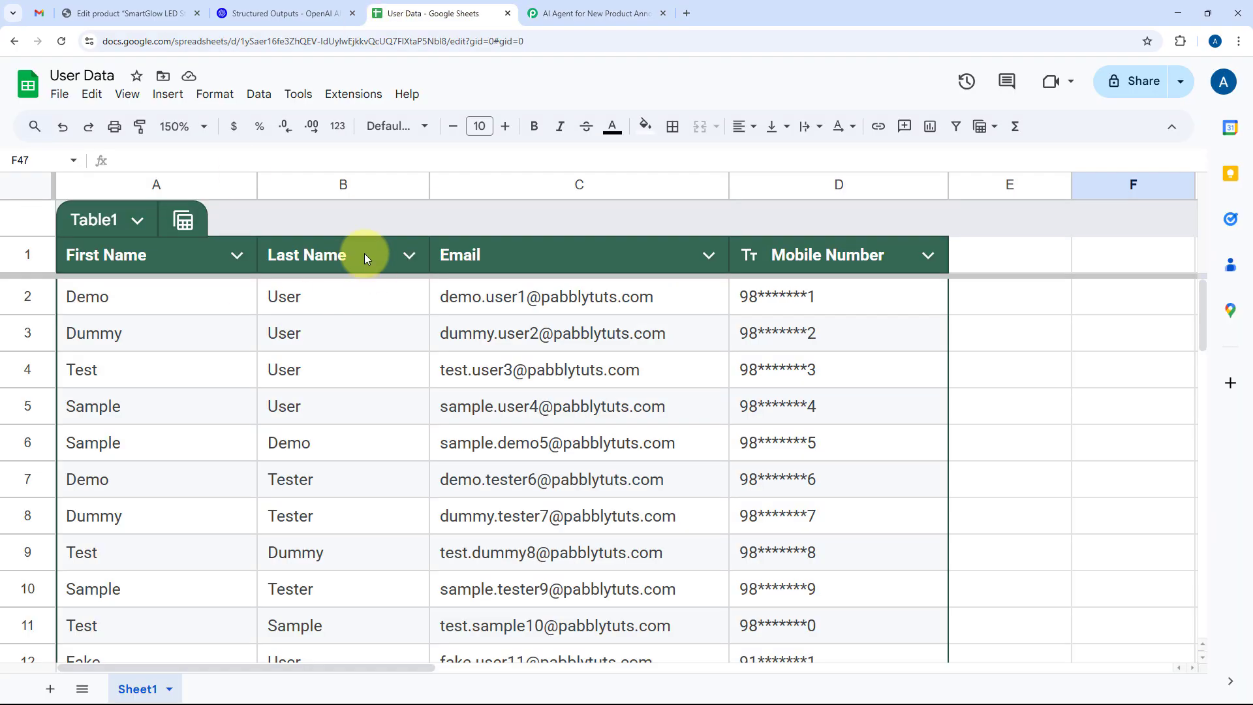
key(ctrl+Tab)
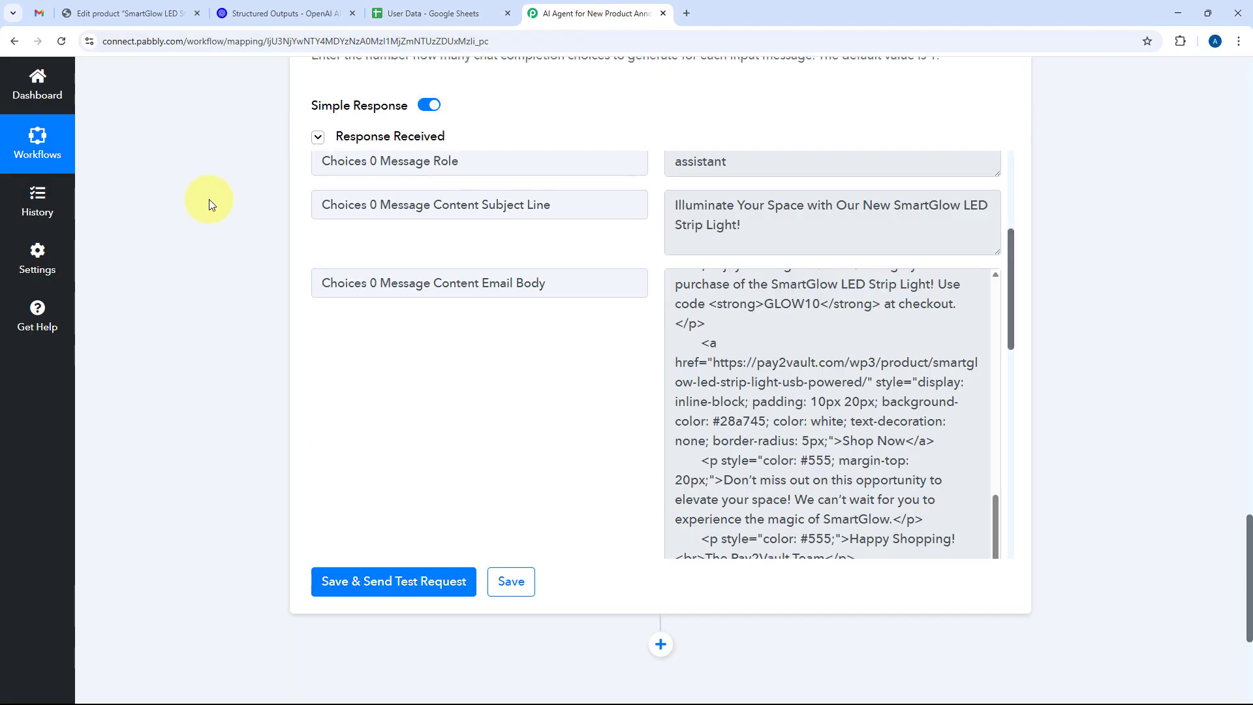
Add a Google Sheets action after the ChatGPT step and set its action event to Get Row(s).
scroll(601, 342, down, 4)
click(659, 337)
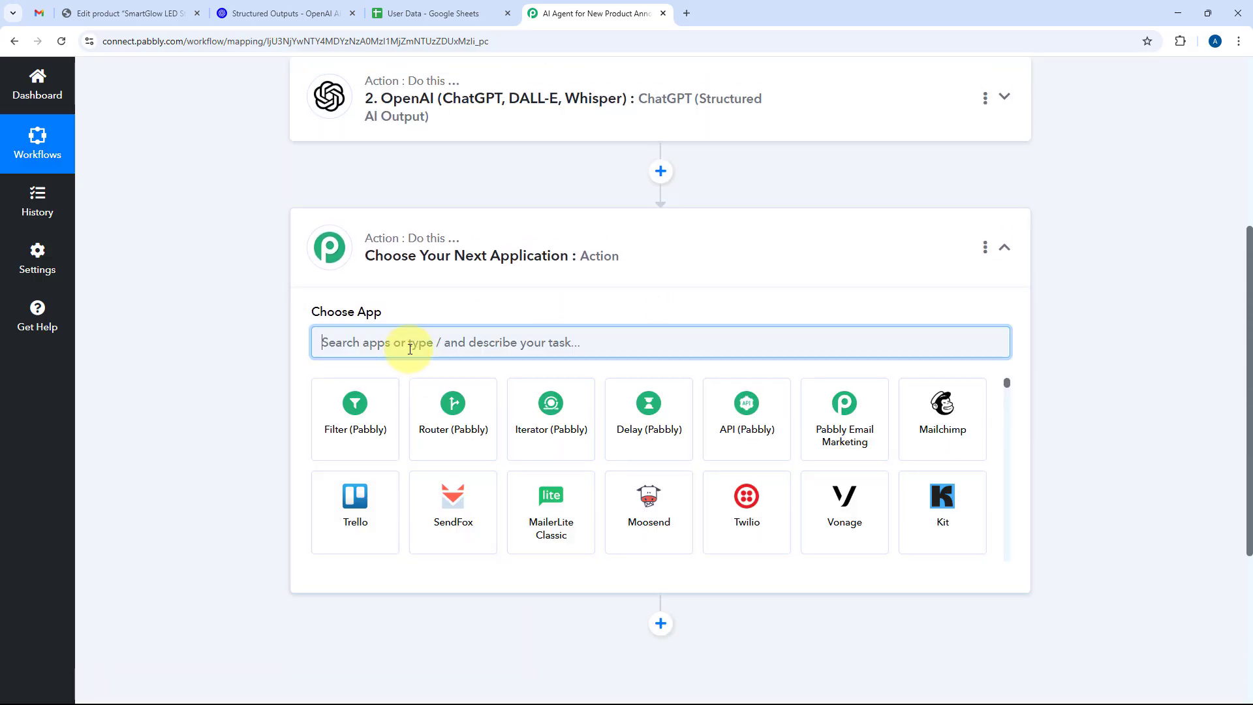
text(Google Sheets)
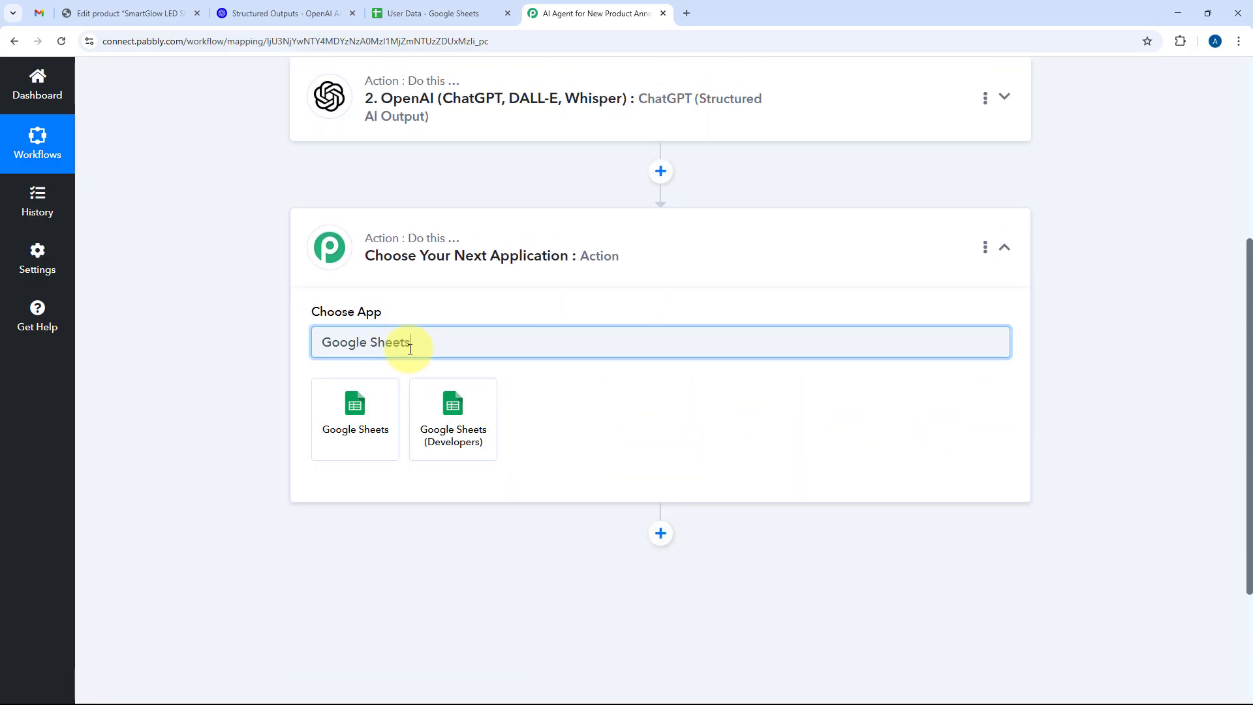
click(372, 402)
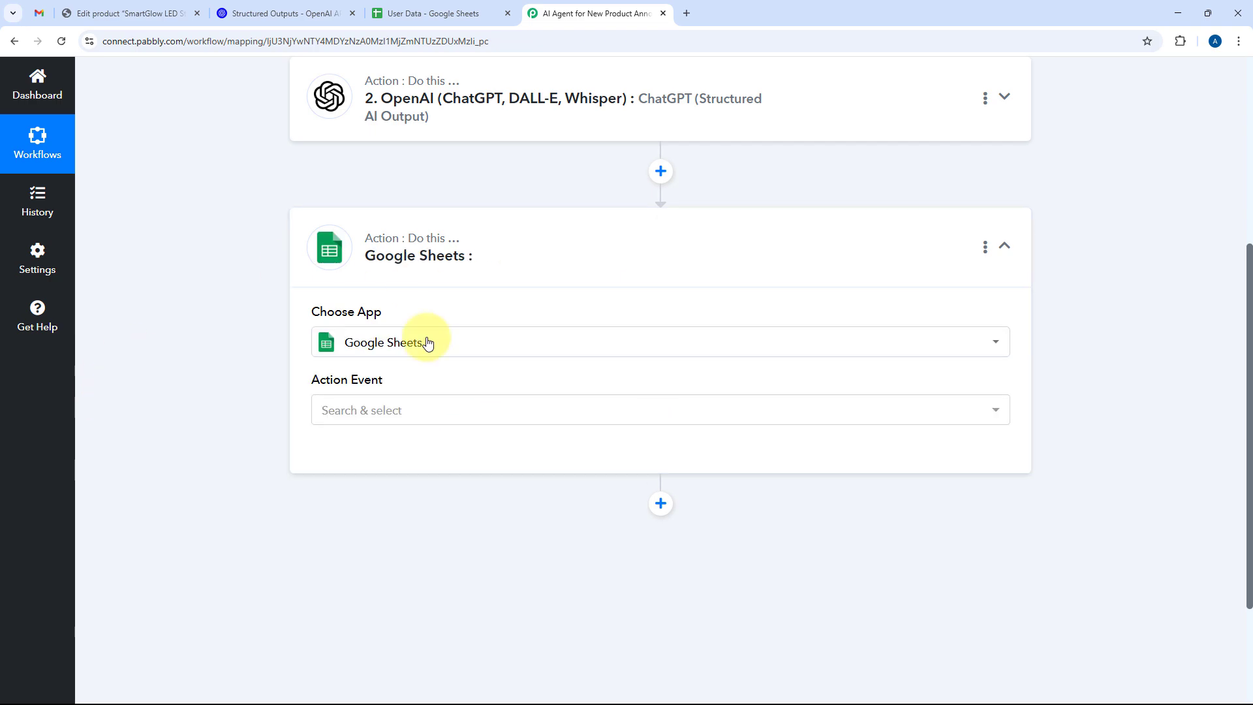
click(428, 277)
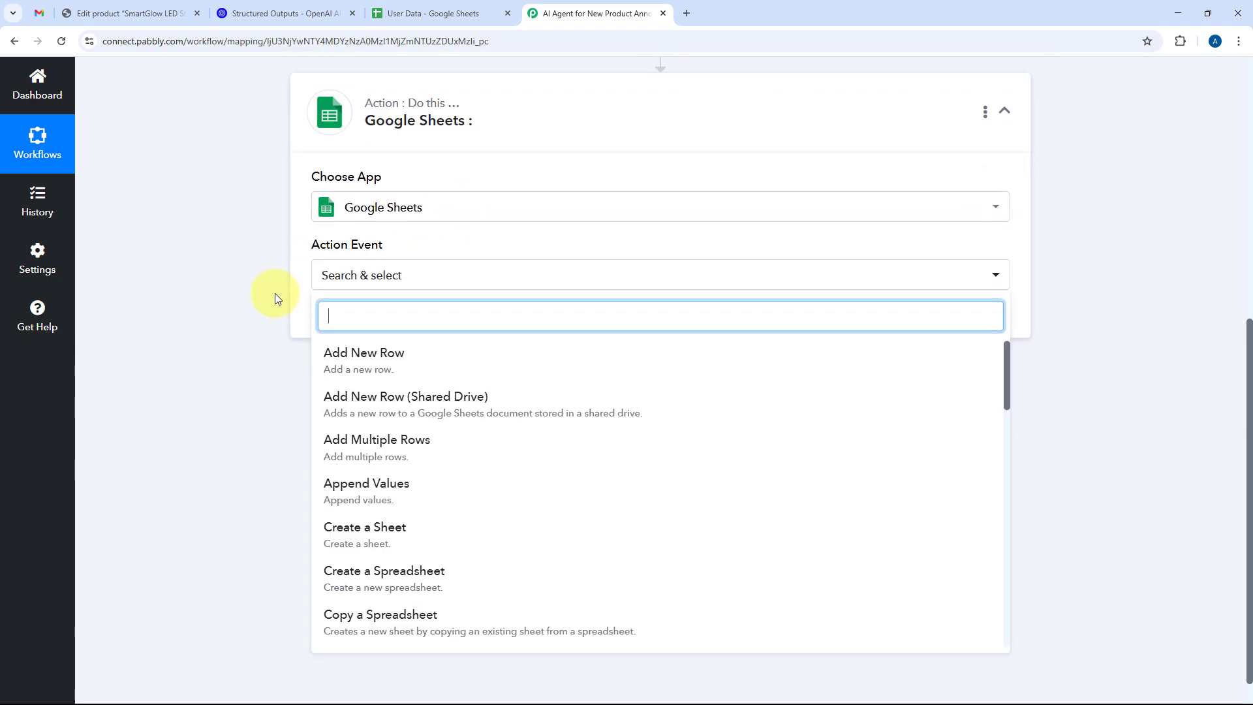
scroll(444, 392, down, 3)
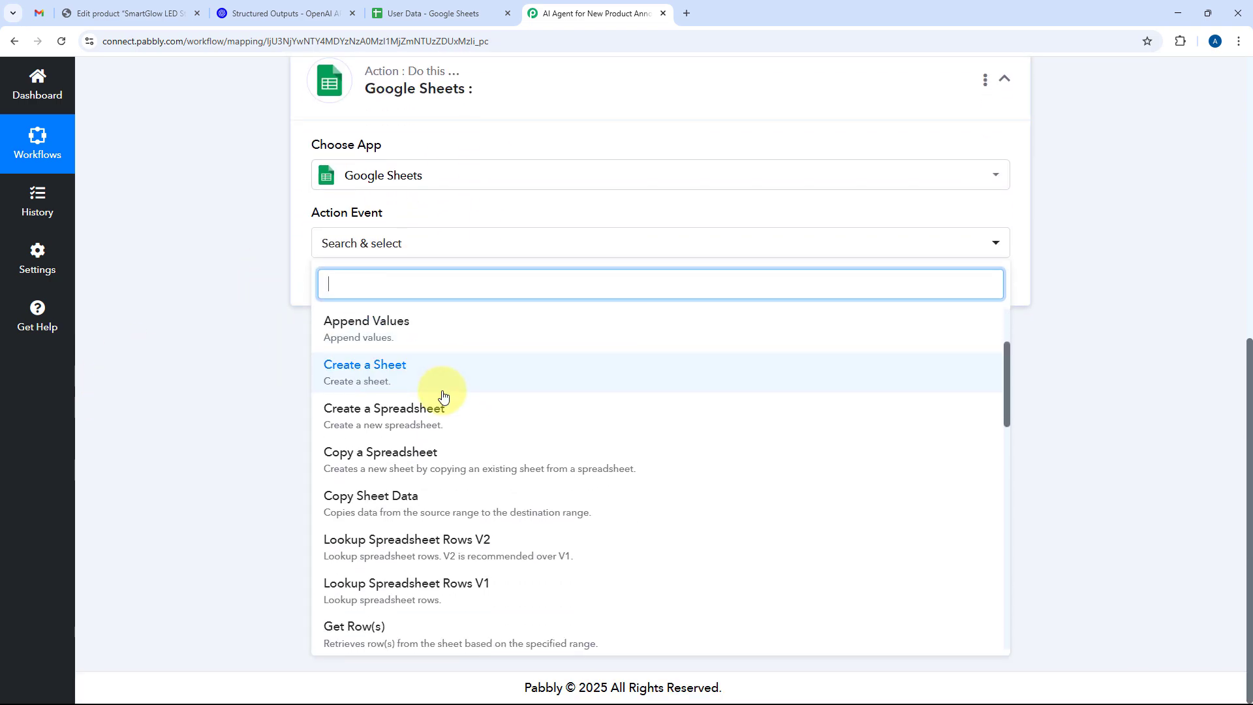
click(394, 561)
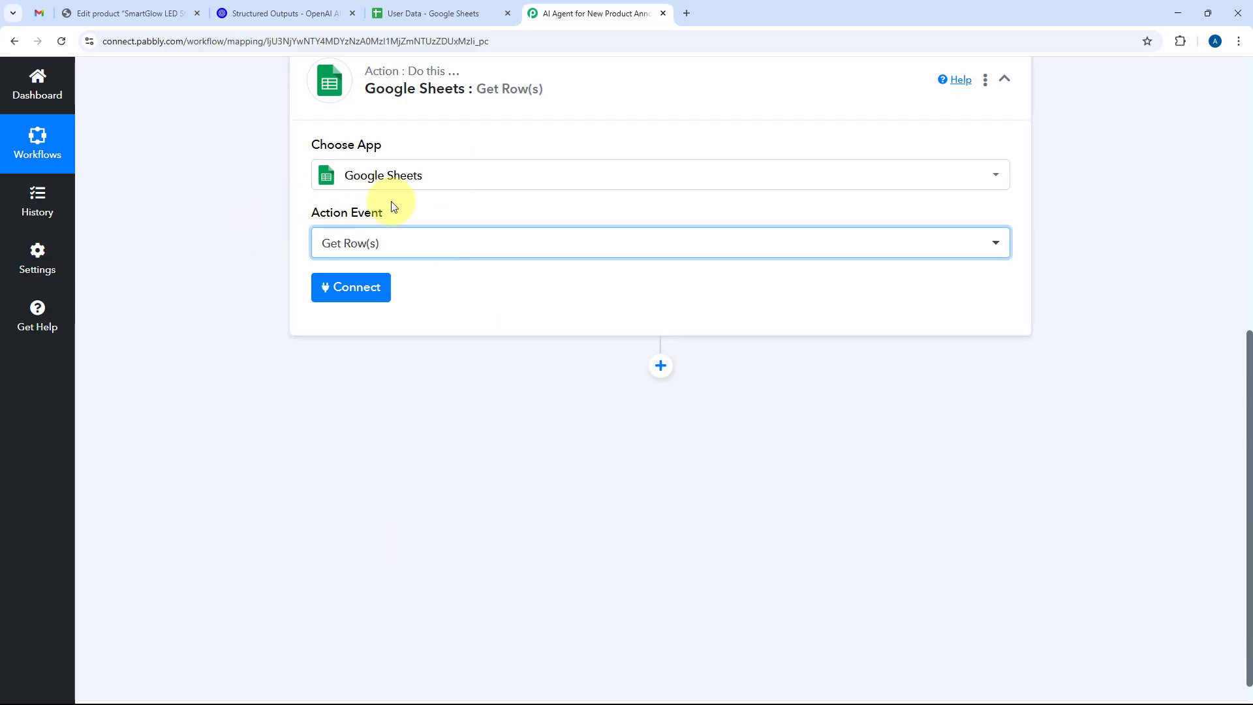
Connect Google Sheets through a new connection, signing in with the Google account and granting Pabbly Connect access.
click(352, 288)
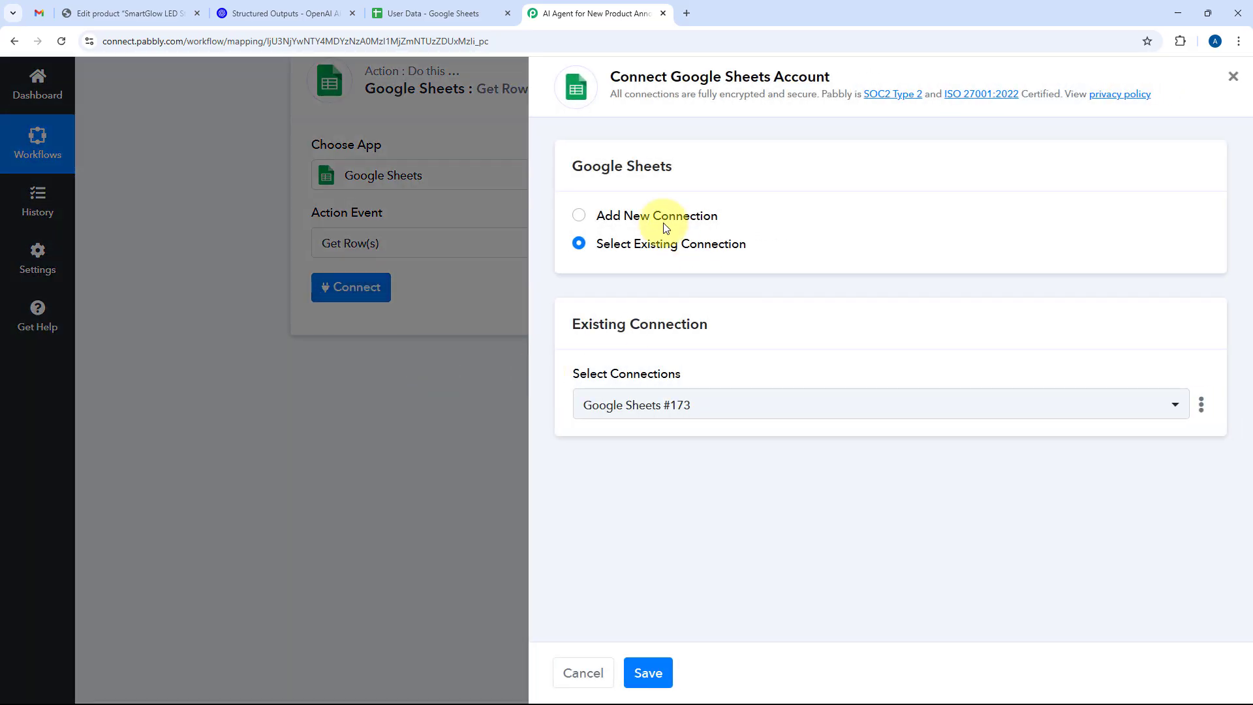
click(579, 216)
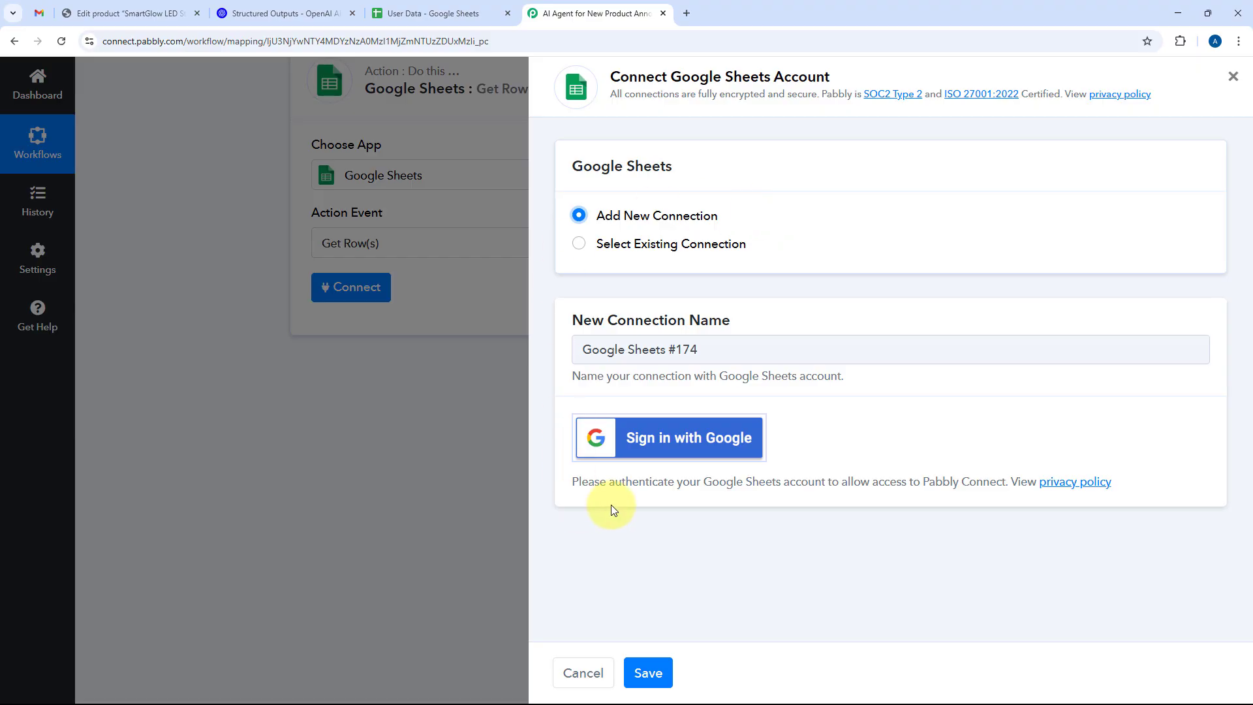
click(679, 441)
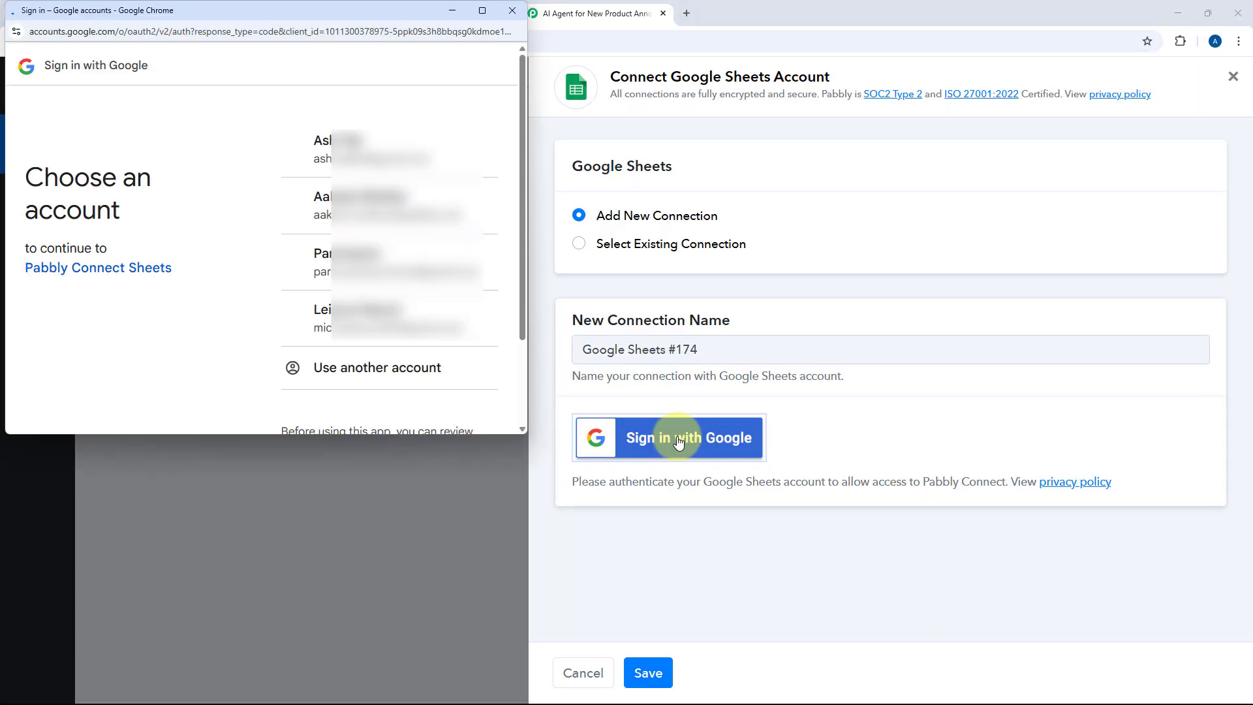
click(367, 156)
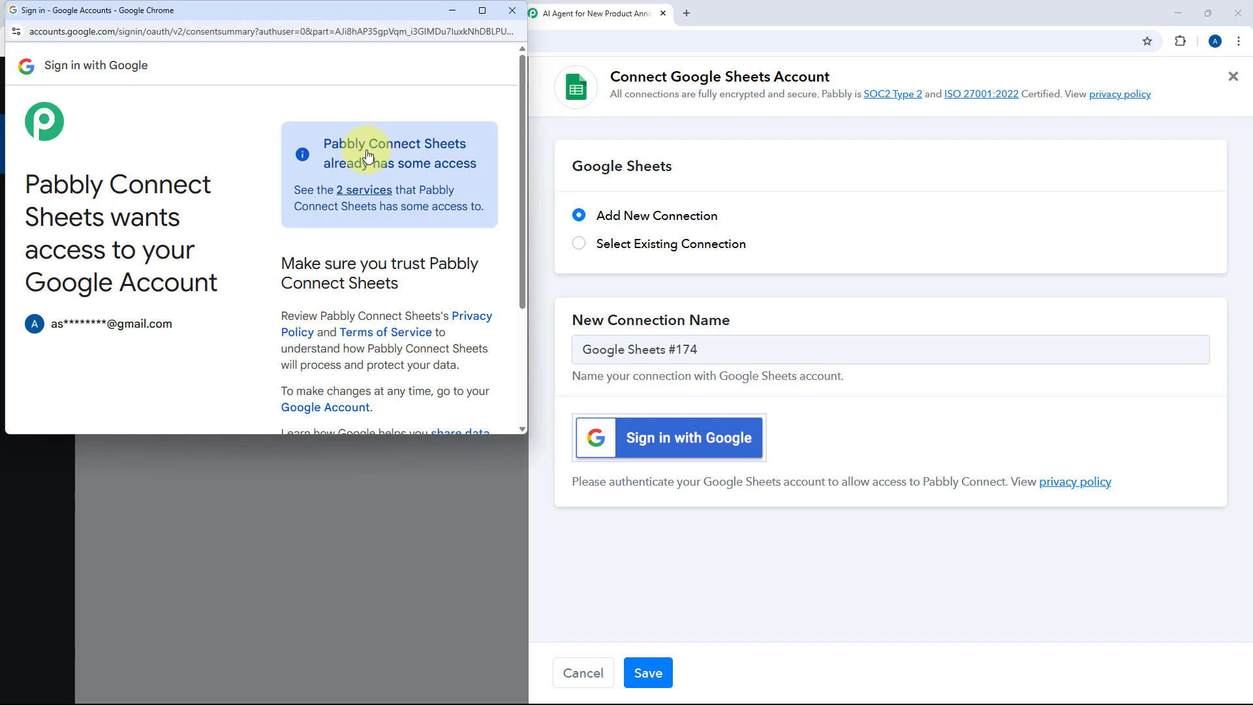
scroll(401, 293, down, 3)
click(427, 341)
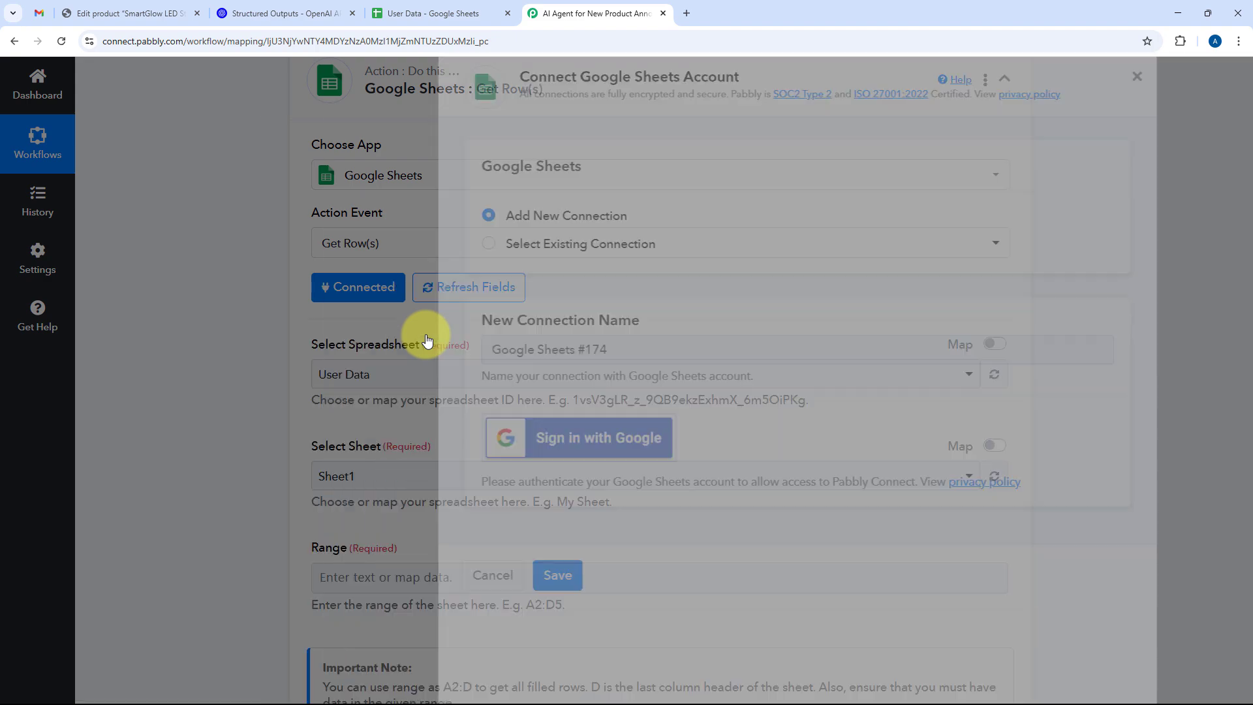
Check the spreadsheet in Google Sheets, then choose User Data as the spreadsheet for the Get Row(s) action.
scroll(422, 333, down, 2)
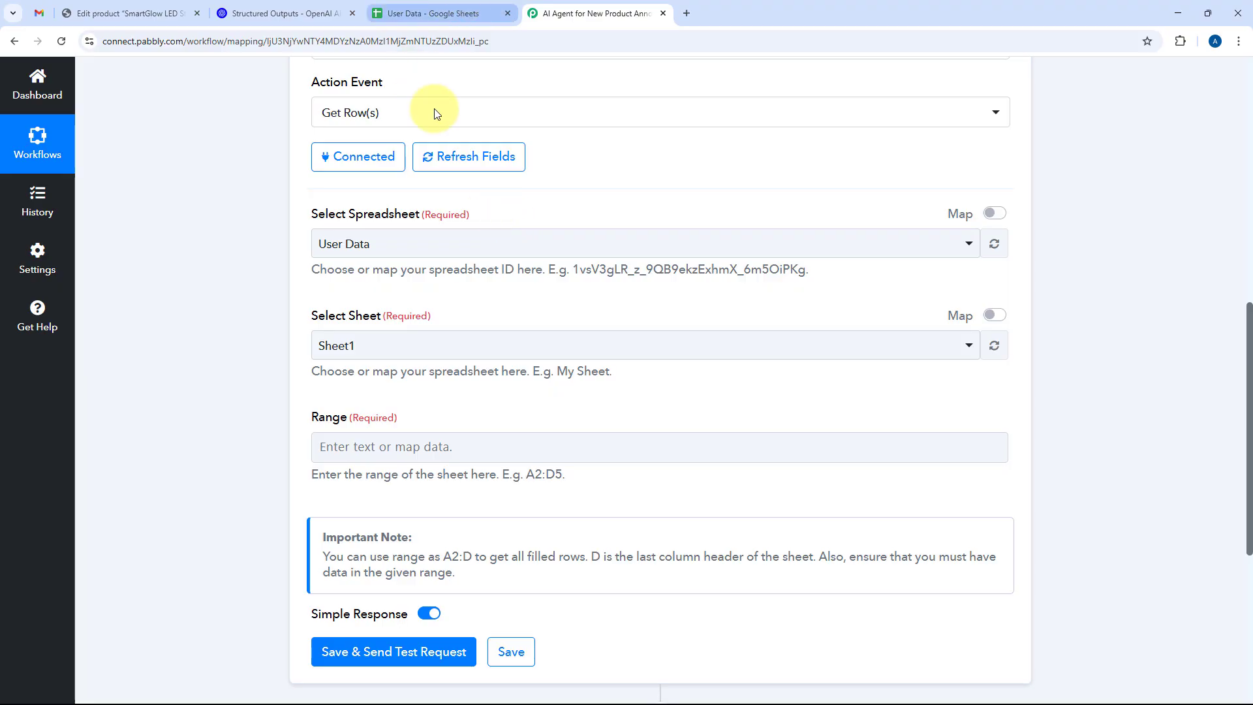
click(434, 13)
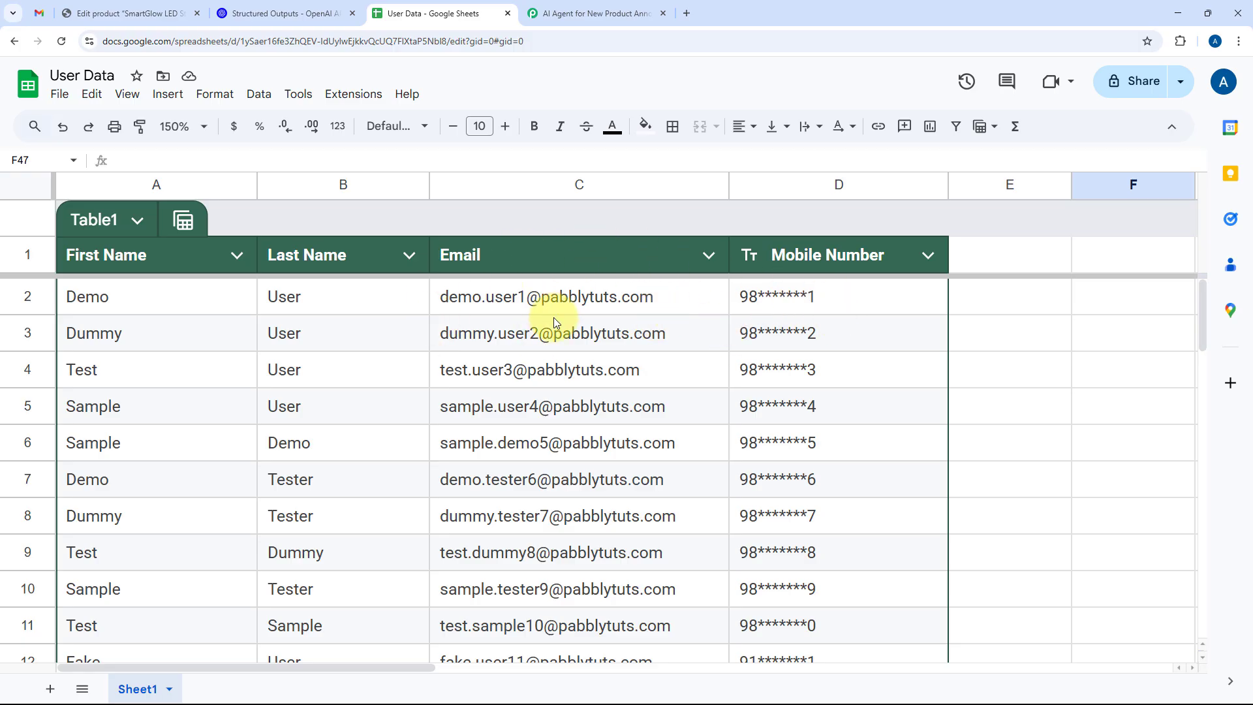
click(574, 13)
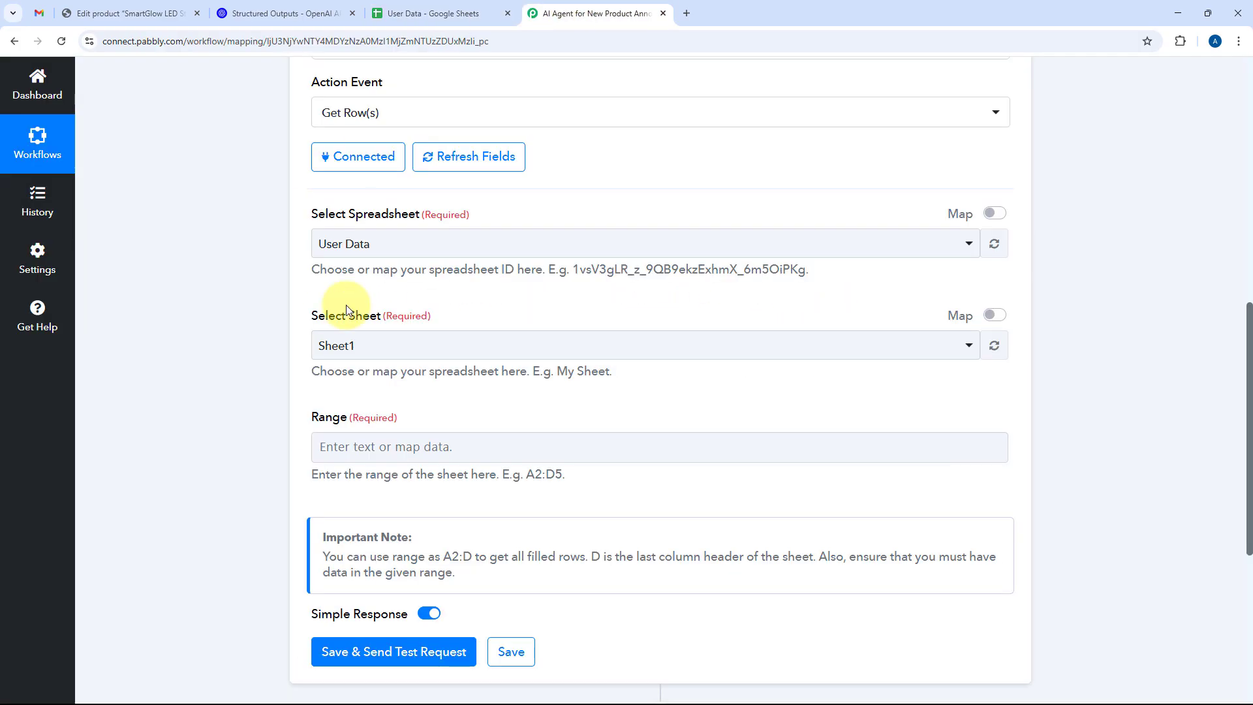
click(403, 244)
scroll(512, 252, down, 10)
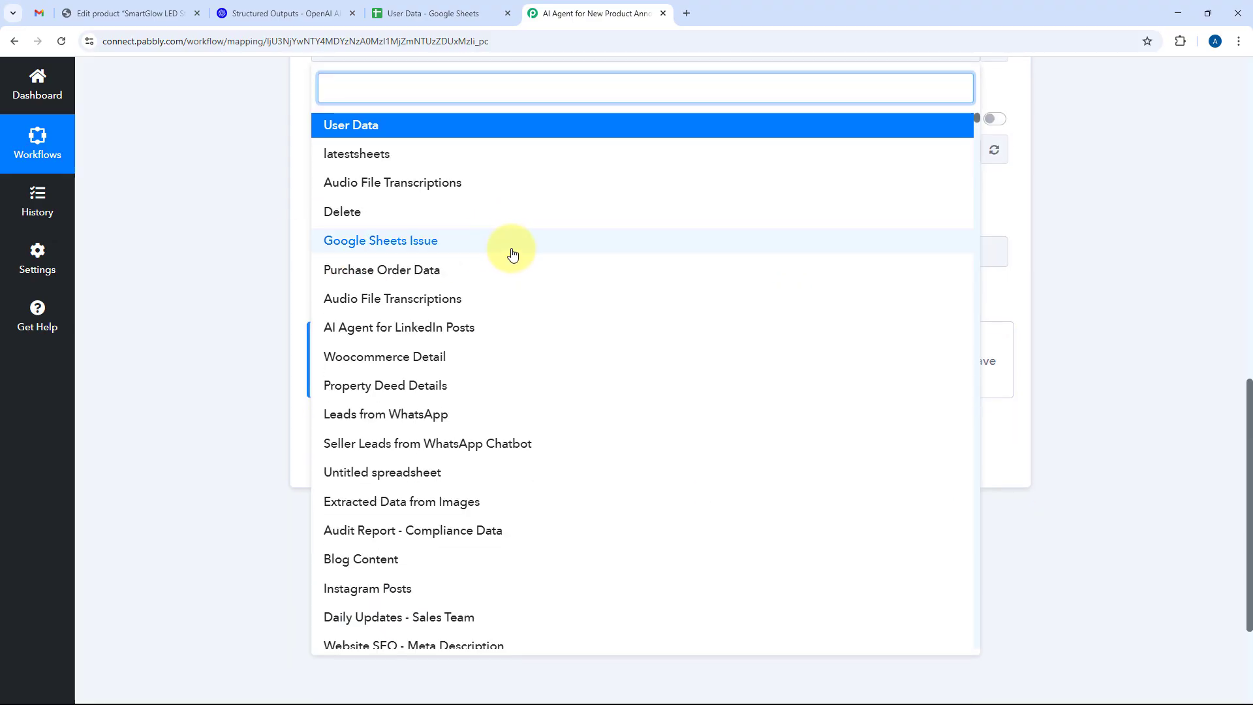
scroll(547, 270, down, 6)
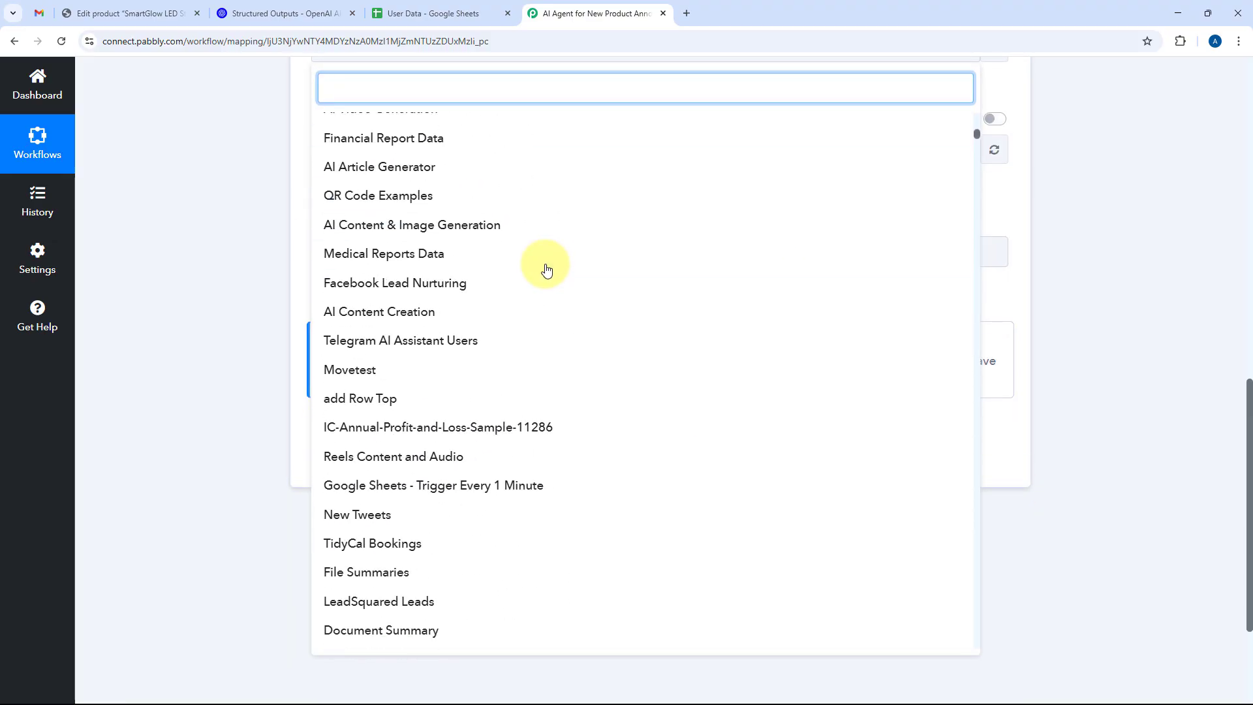
scroll(547, 270, up, 4)
scroll(547, 270, up, 10)
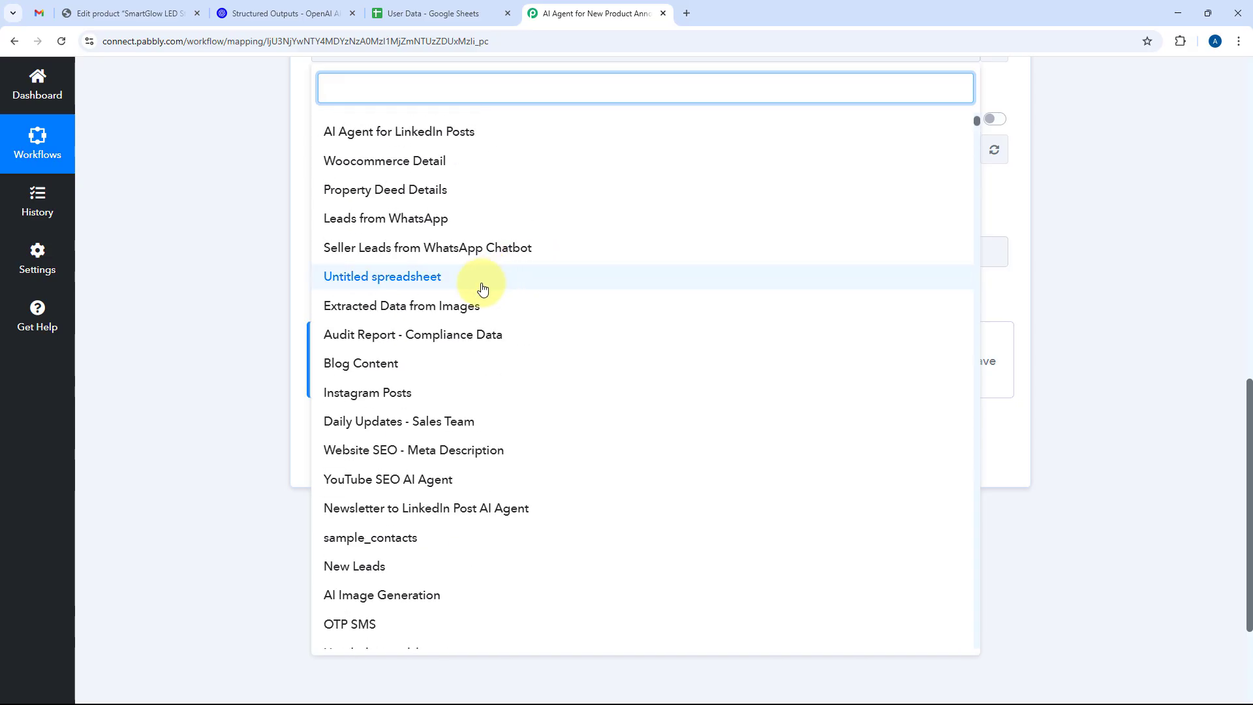
click(373, 128)
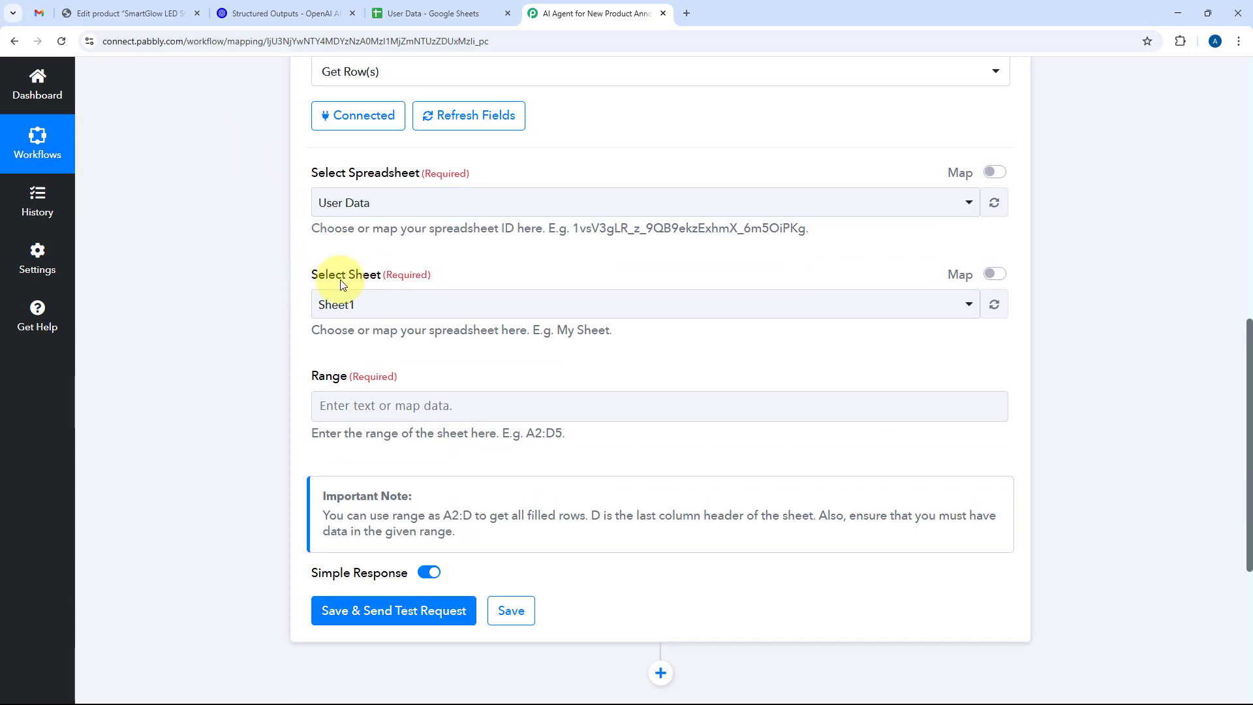
Check the sheet name in the User Data spreadsheet and choose Sheet1 as the sheet in the workflow.
click(433, 13)
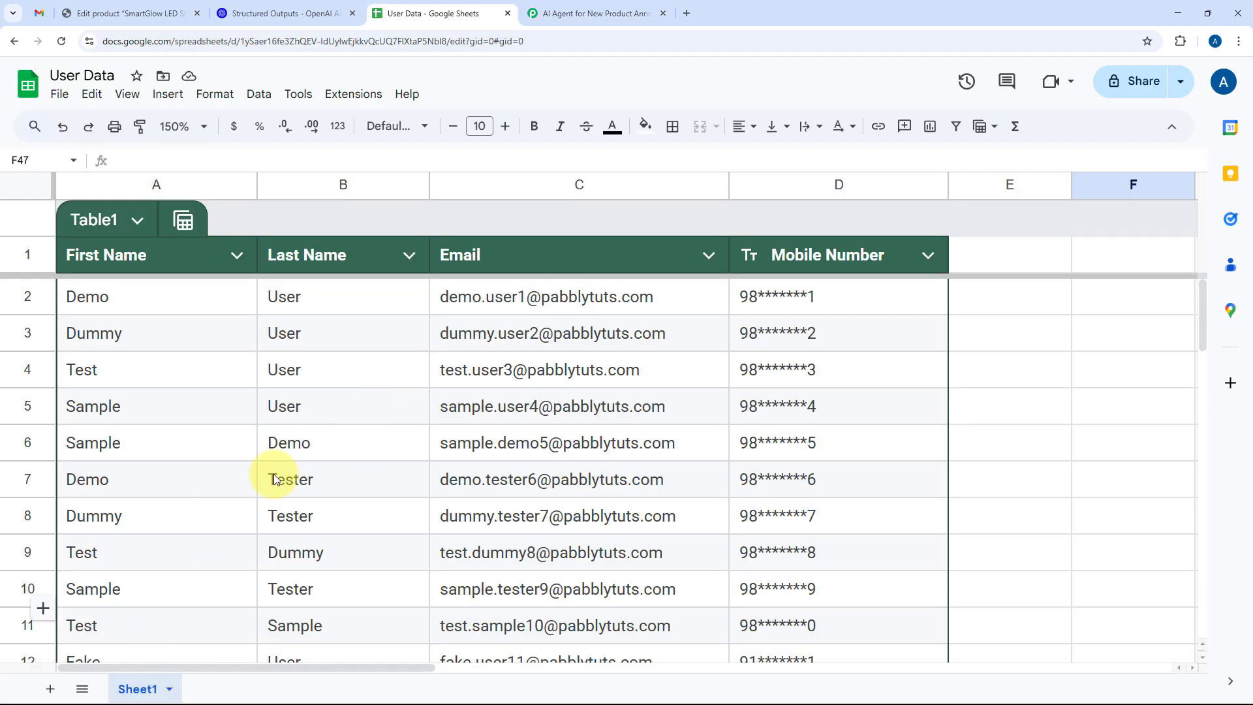
click(575, 13)
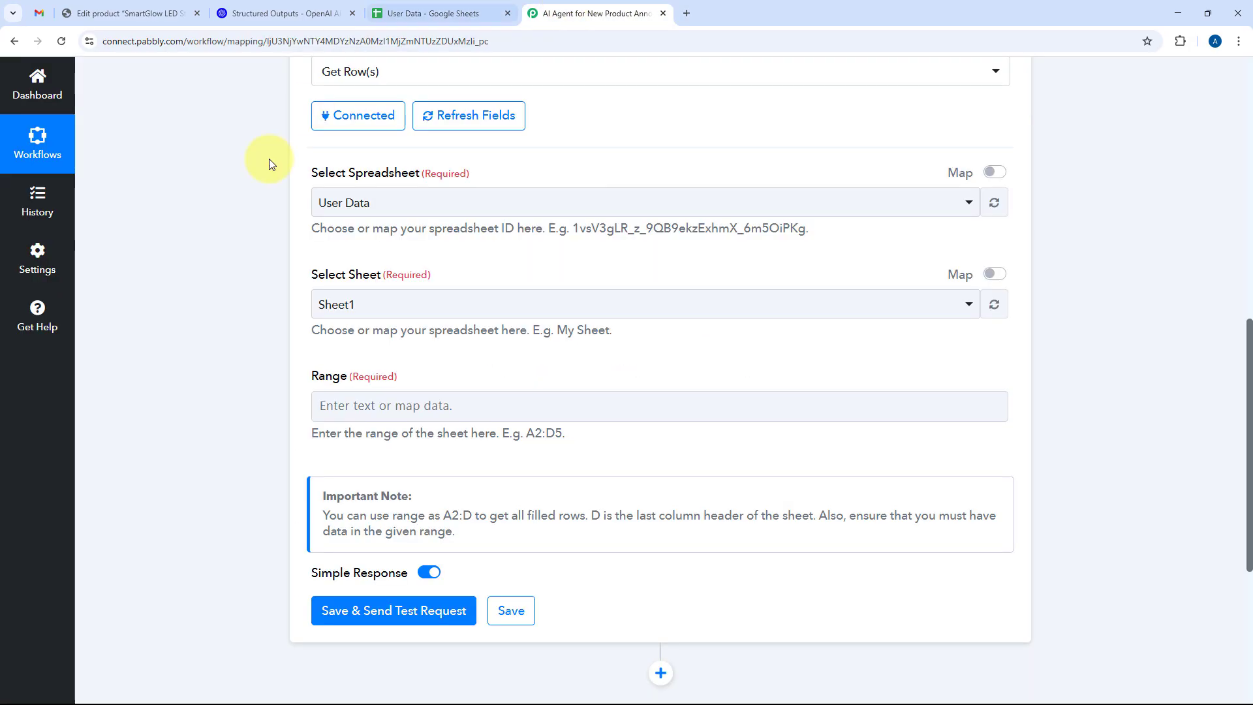
click(436, 311)
click(400, 384)
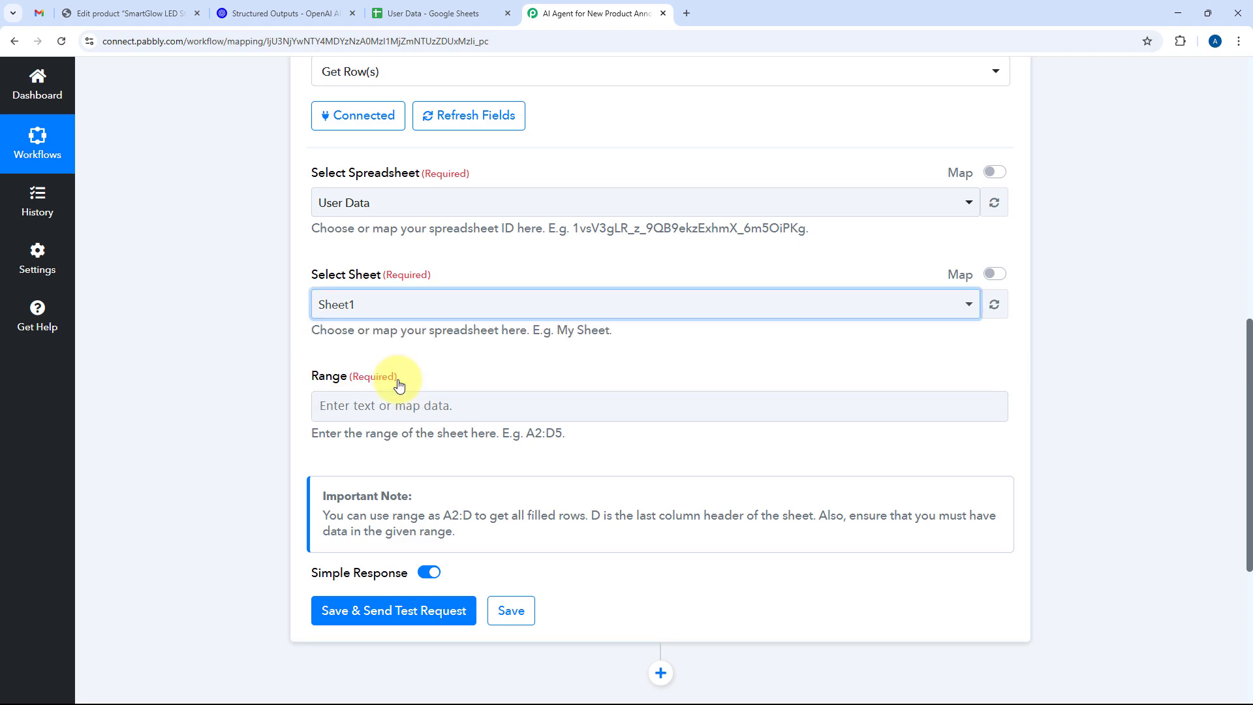
Locate the first recipient record's cell in the User Data spreadsheet and start the action's Range value with "A2:".
click(376, 407)
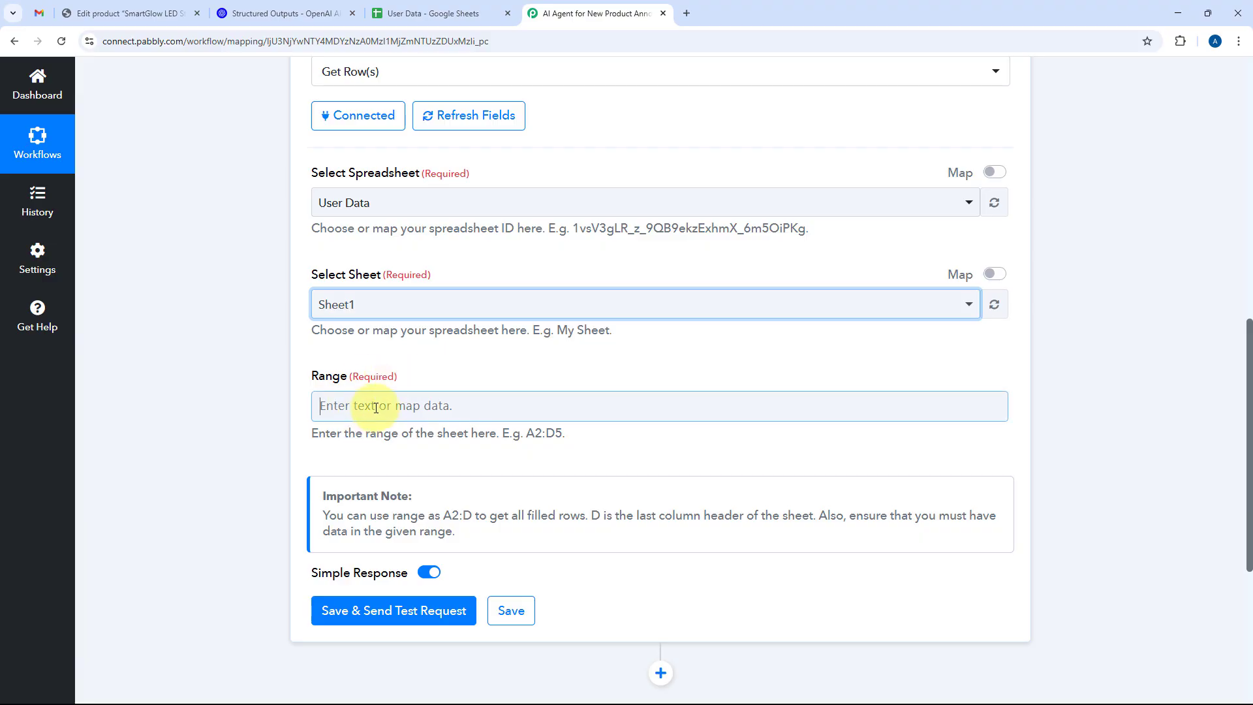
click(418, 361)
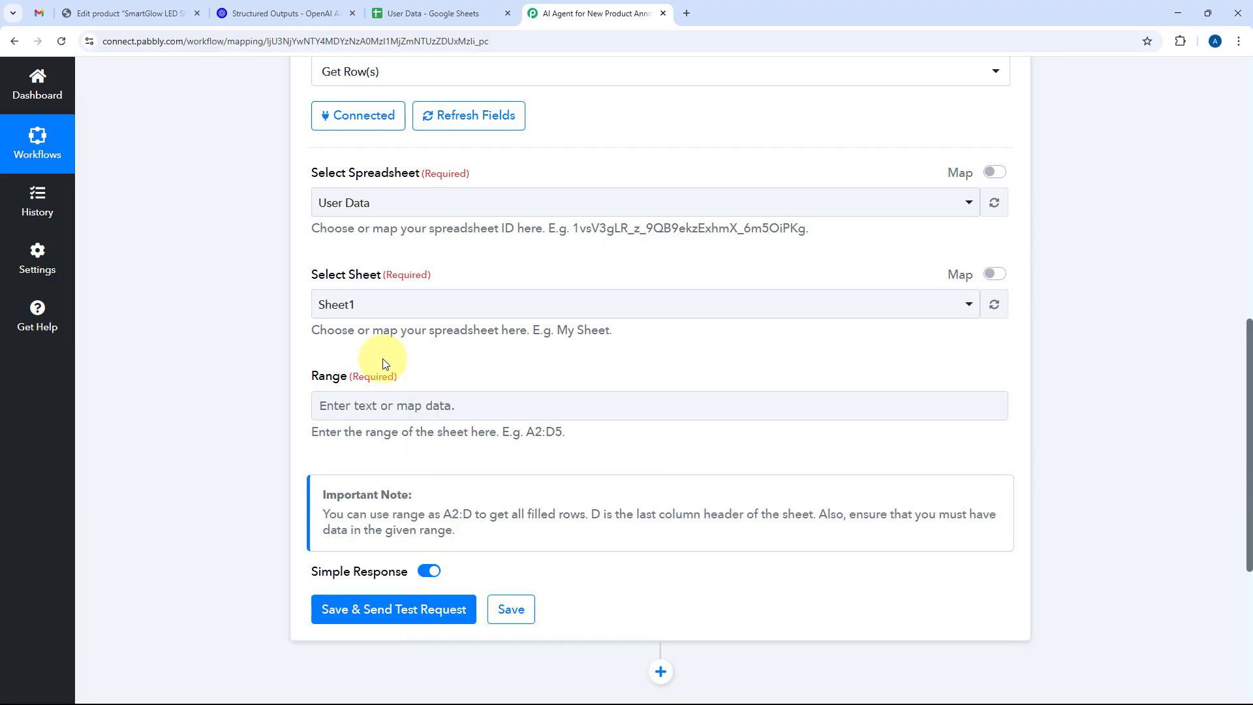
click(480, 12)
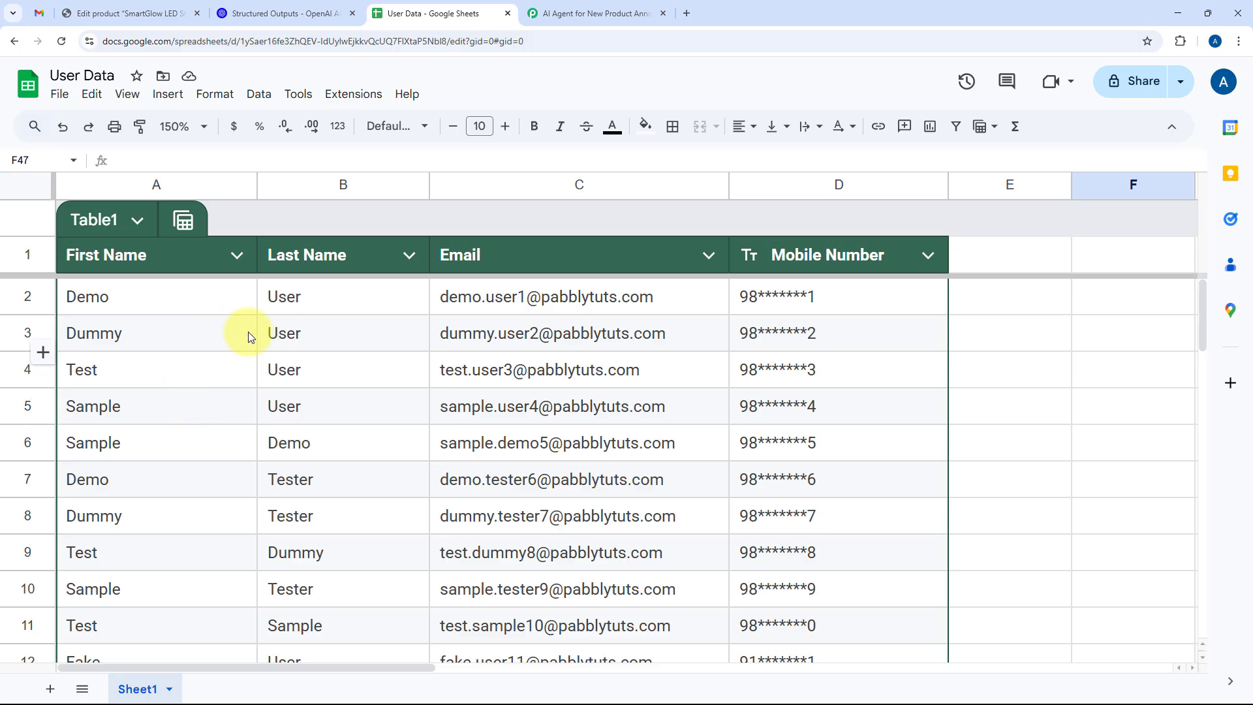
scroll(401, 370, down, 5)
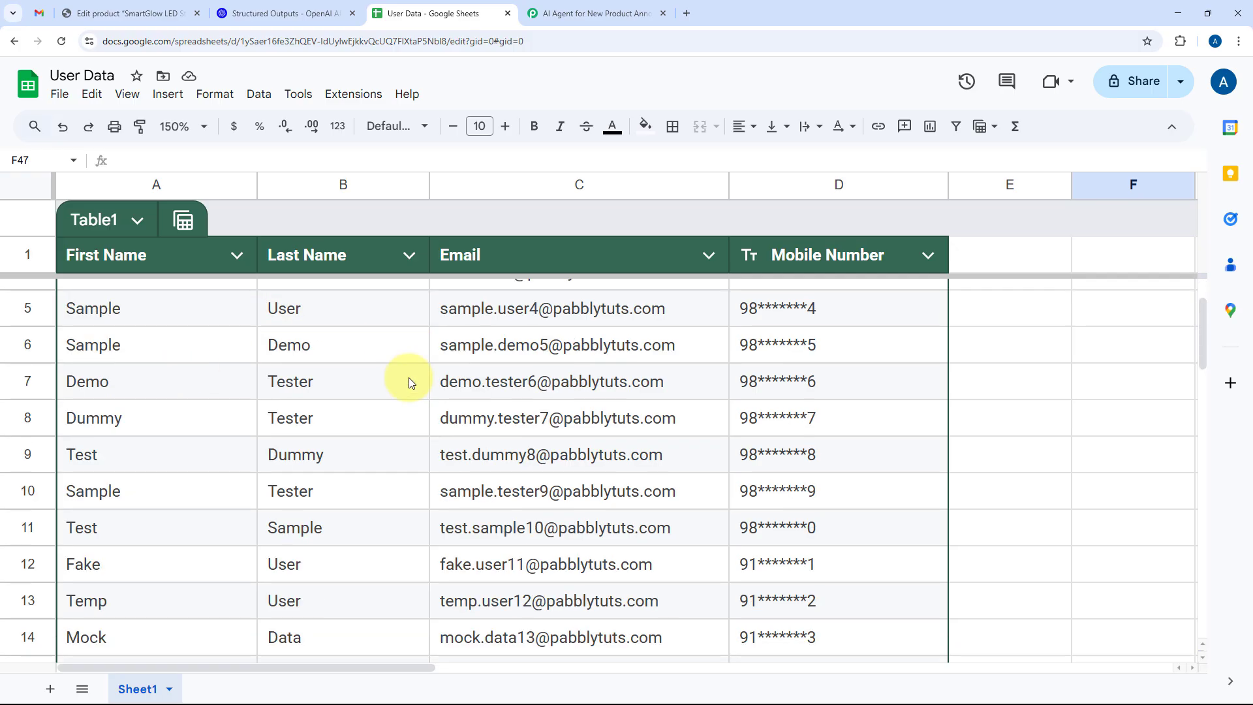
scroll(424, 425, up, 5)
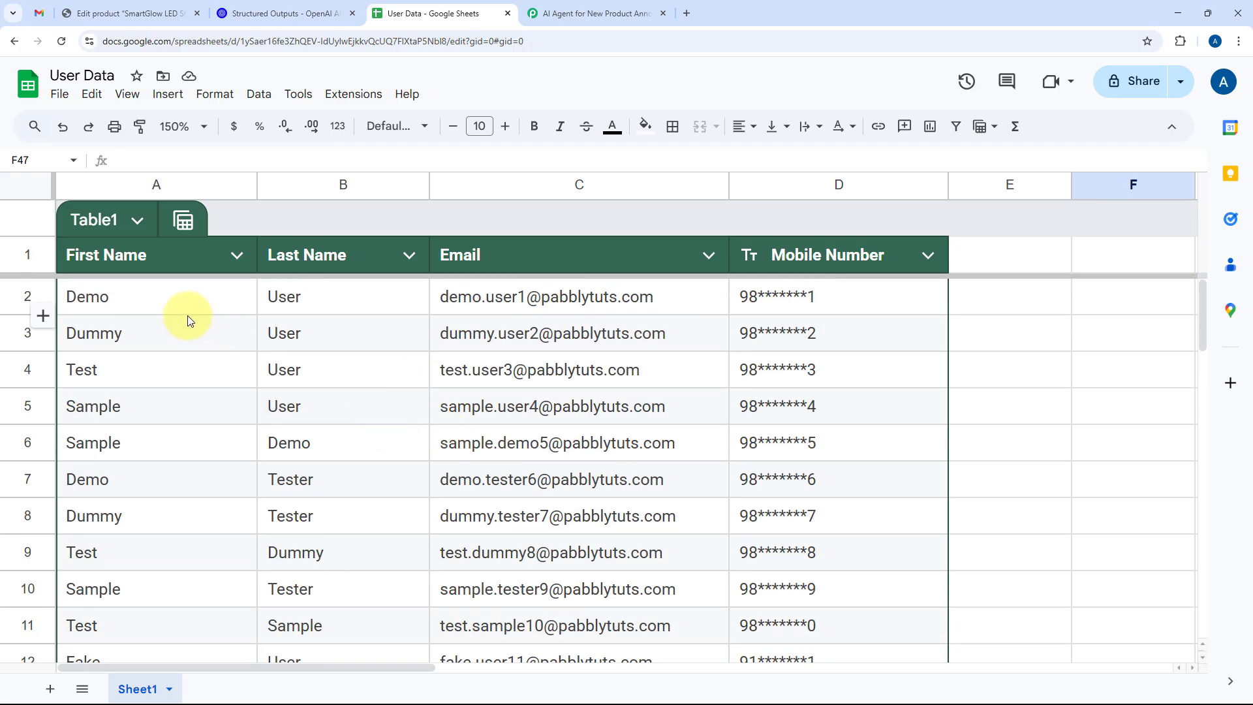
click(132, 303)
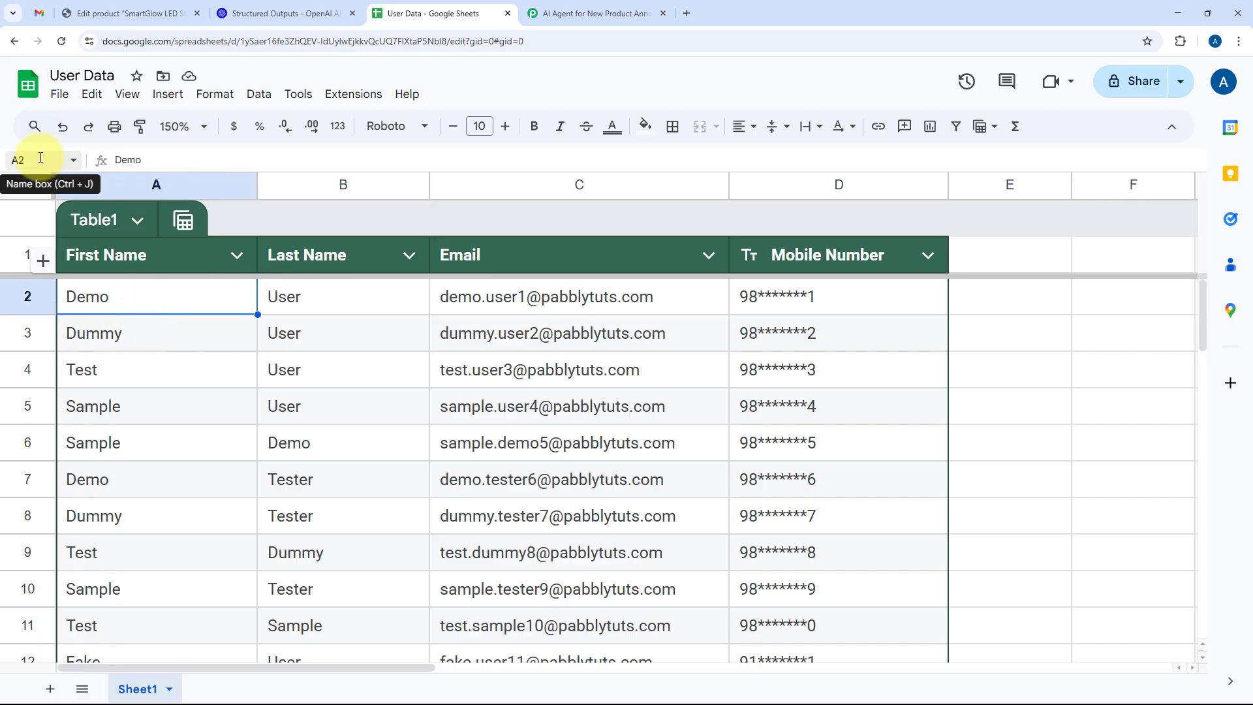
click(562, 13)
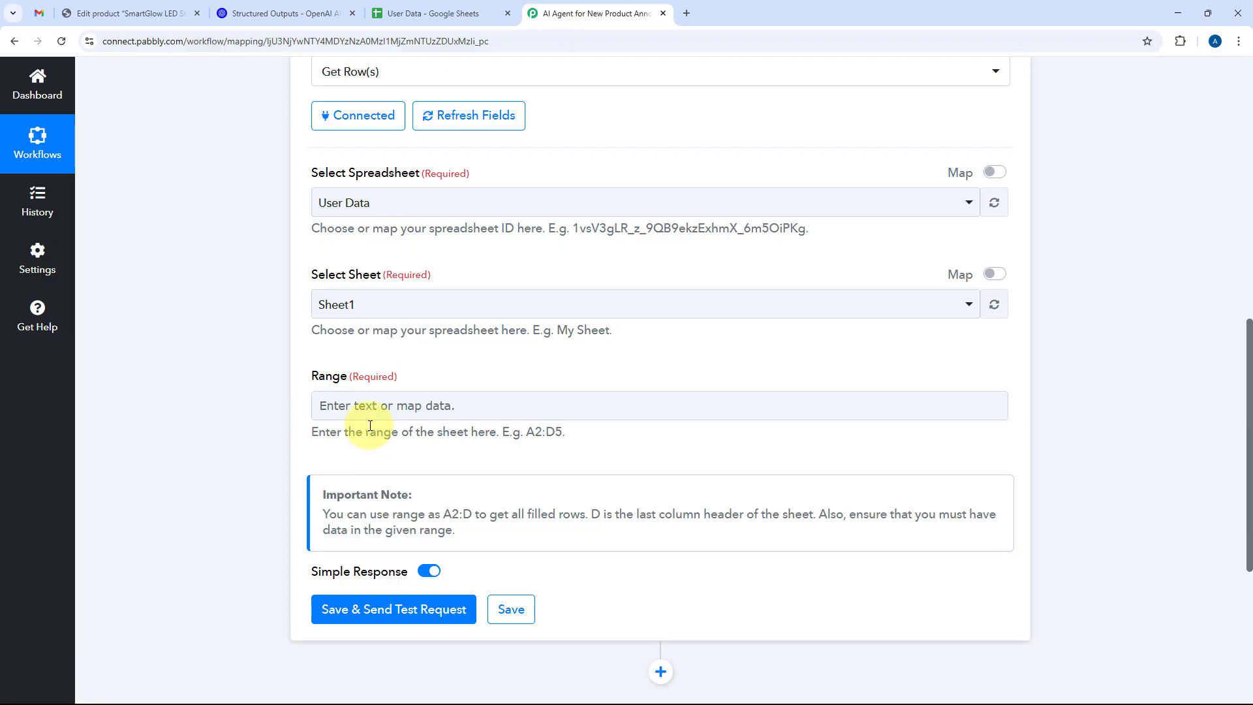
click(371, 405)
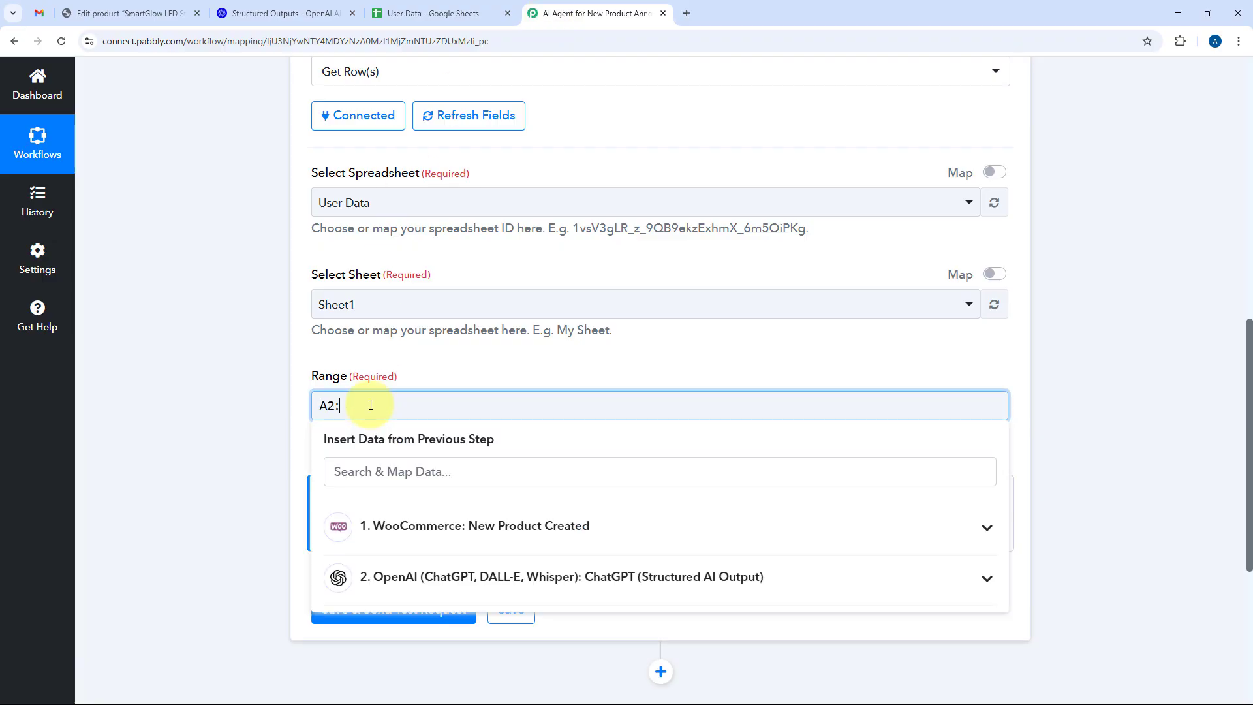
Select all recipient records in the User Data spreadsheet to find their last column, then complete the workflow's Range value as A2:D.
click(288, 14)
click(418, 13)
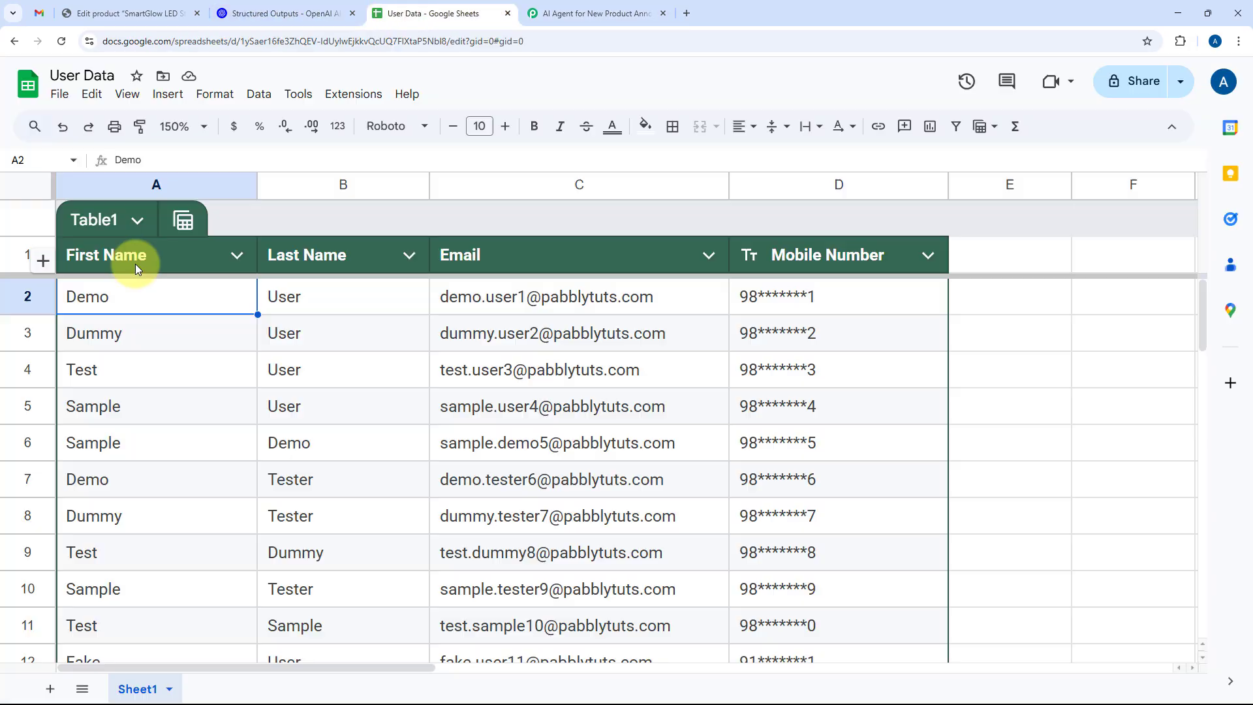
drag(224, 313, 809, 599)
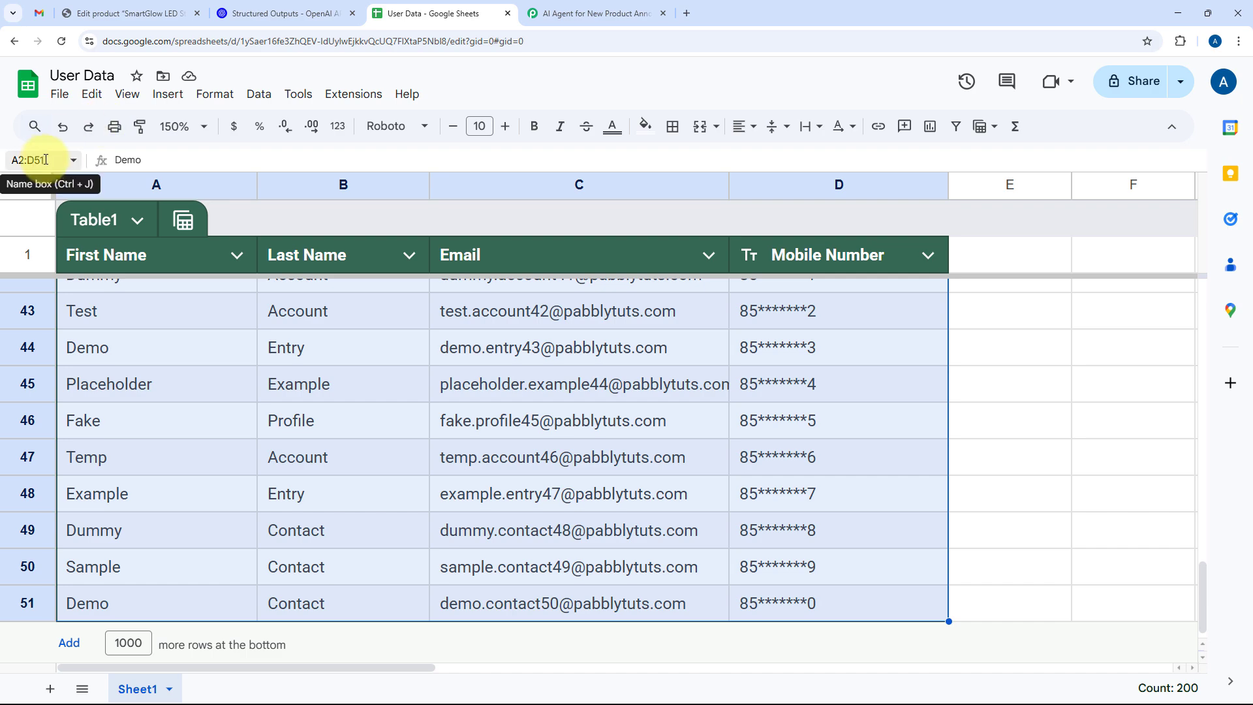
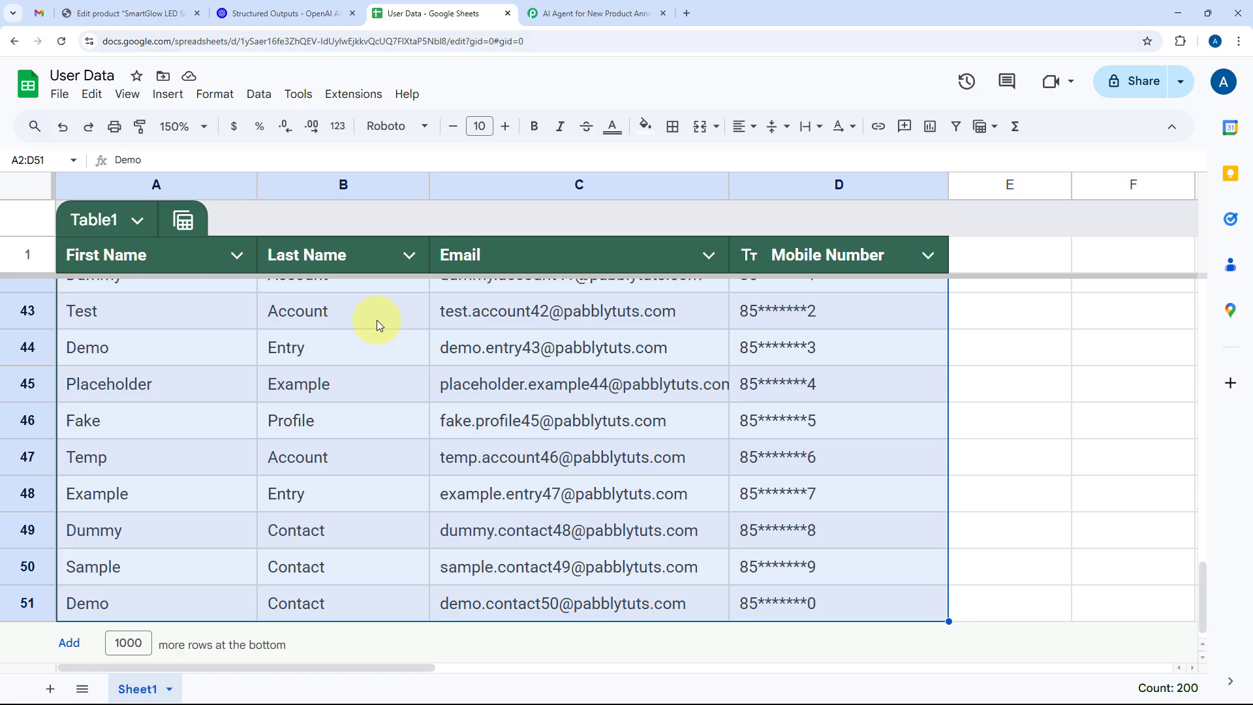
click(50, 160)
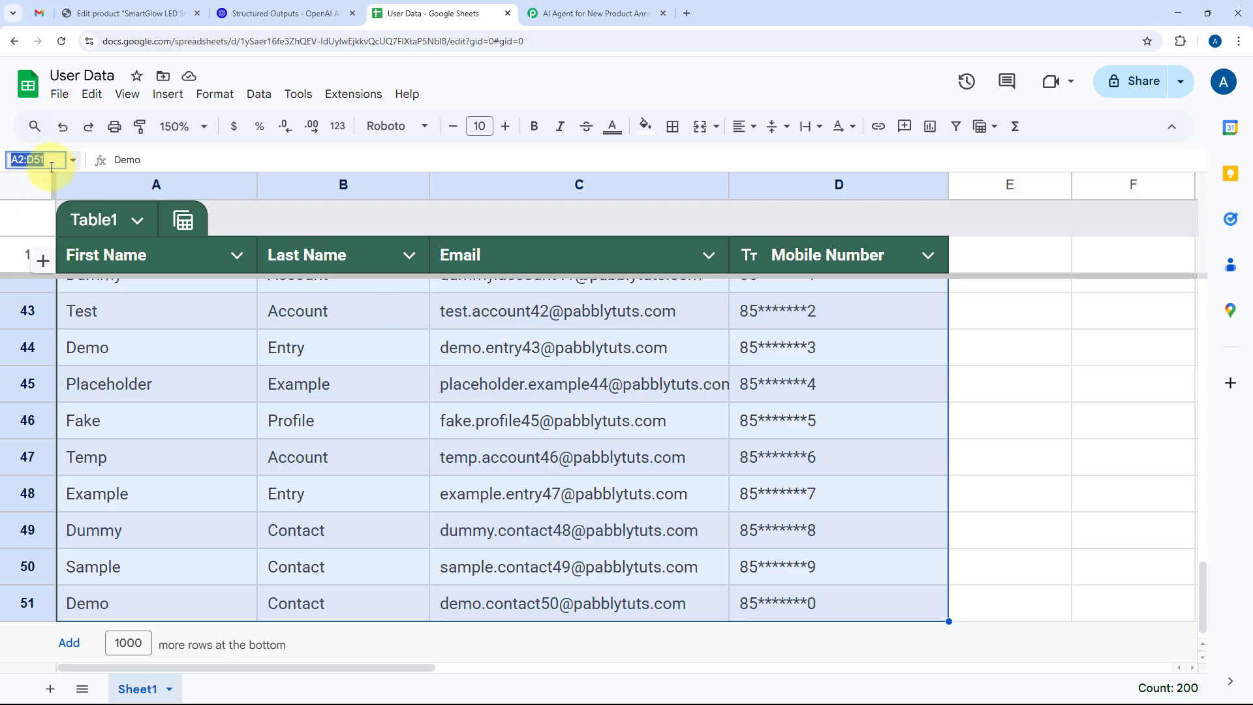
click(548, 13)
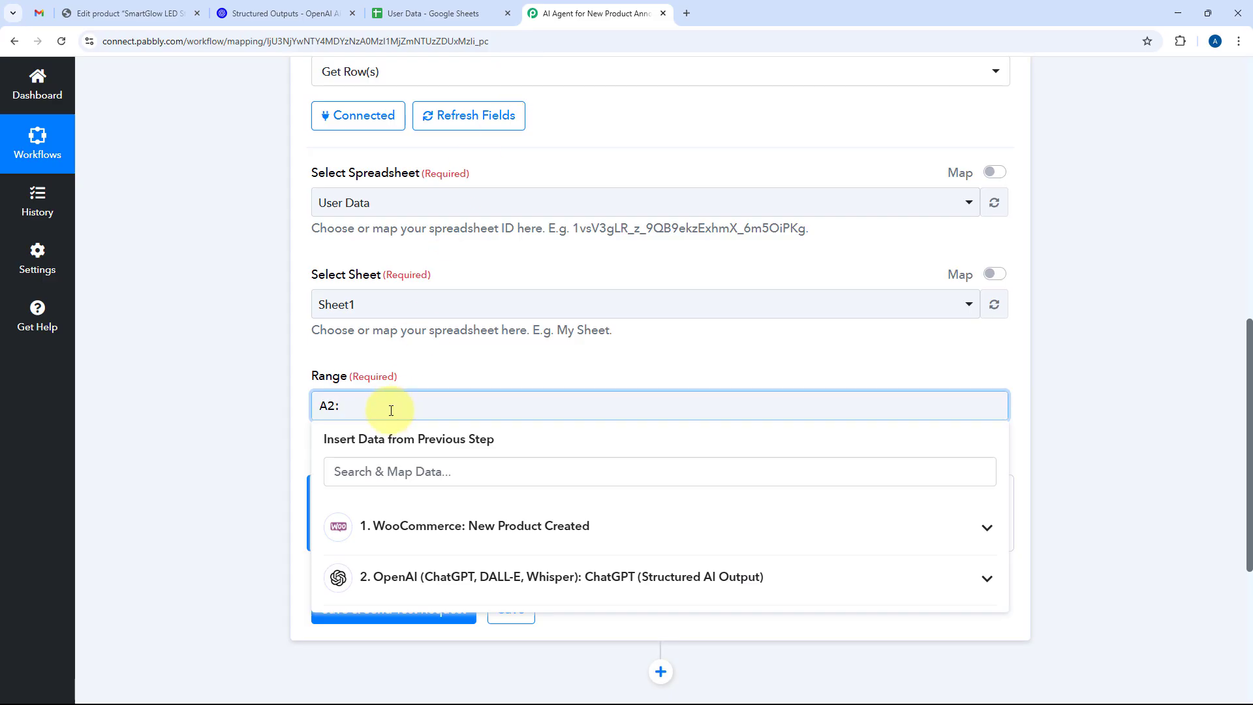
click(430, 380)
Check the Mobile Number column and the recipient rows in the User Data spreadsheet against the range entered in the workflow.
click(379, 7)
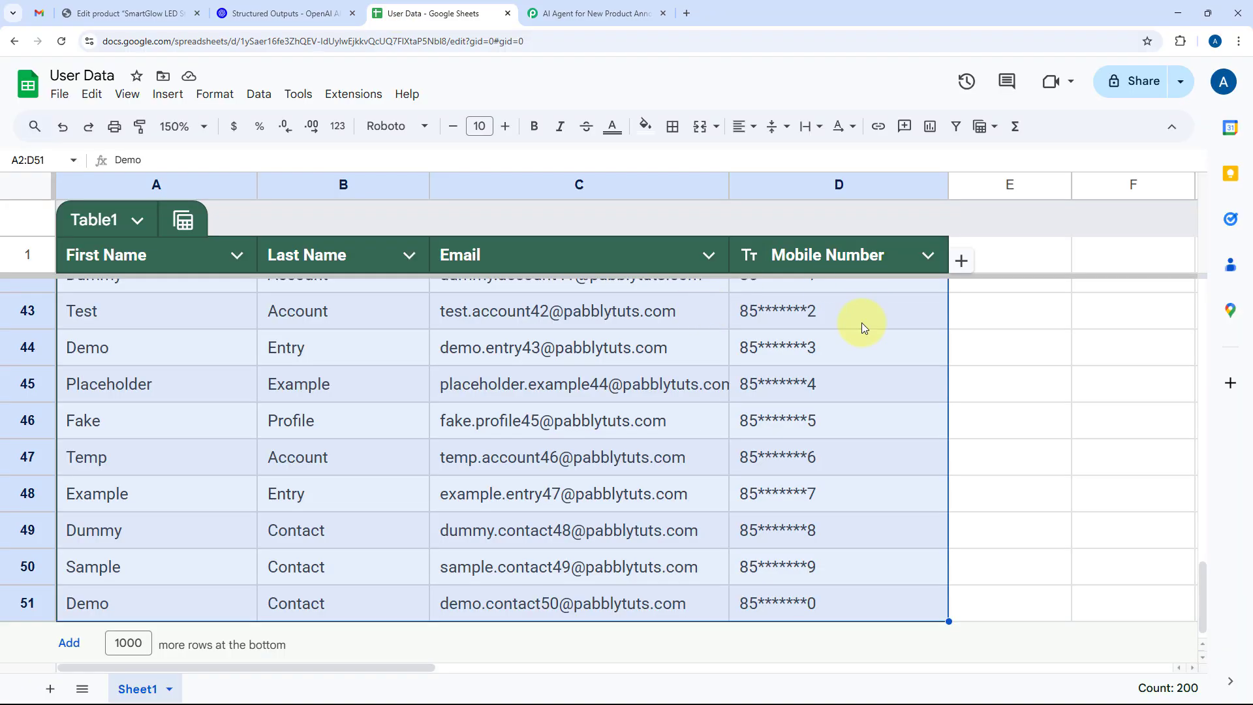
click(861, 323)
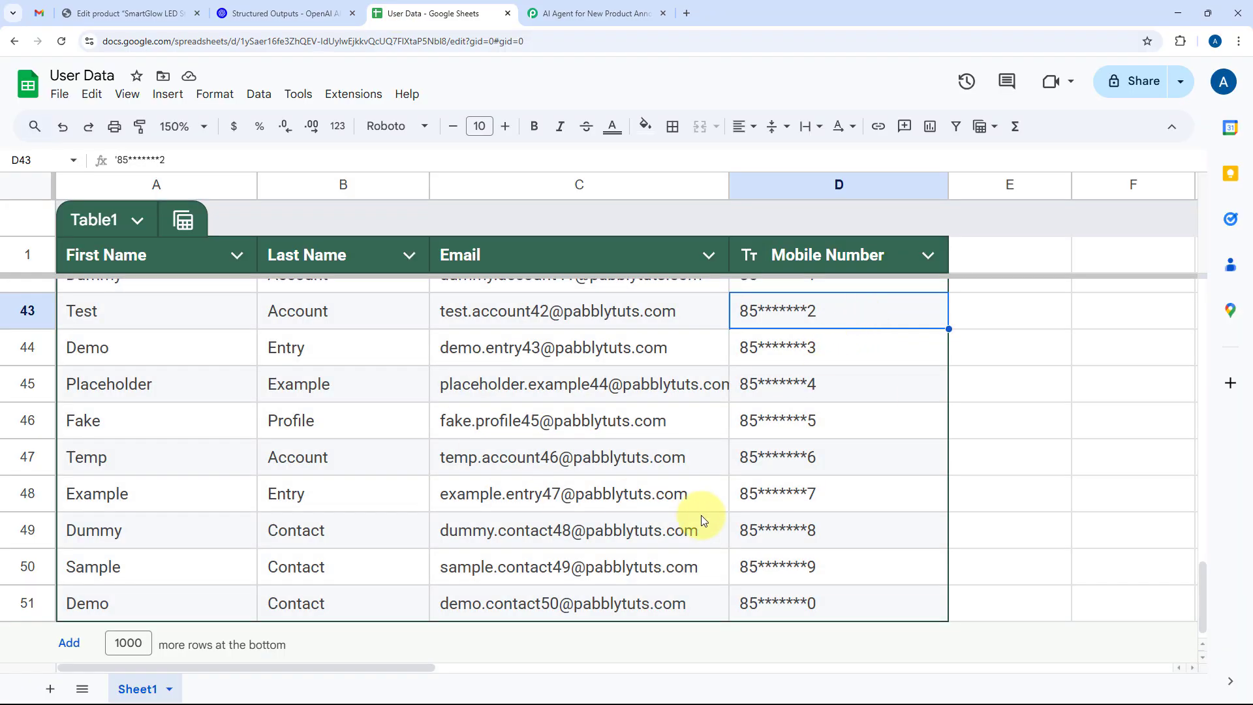
click(613, 6)
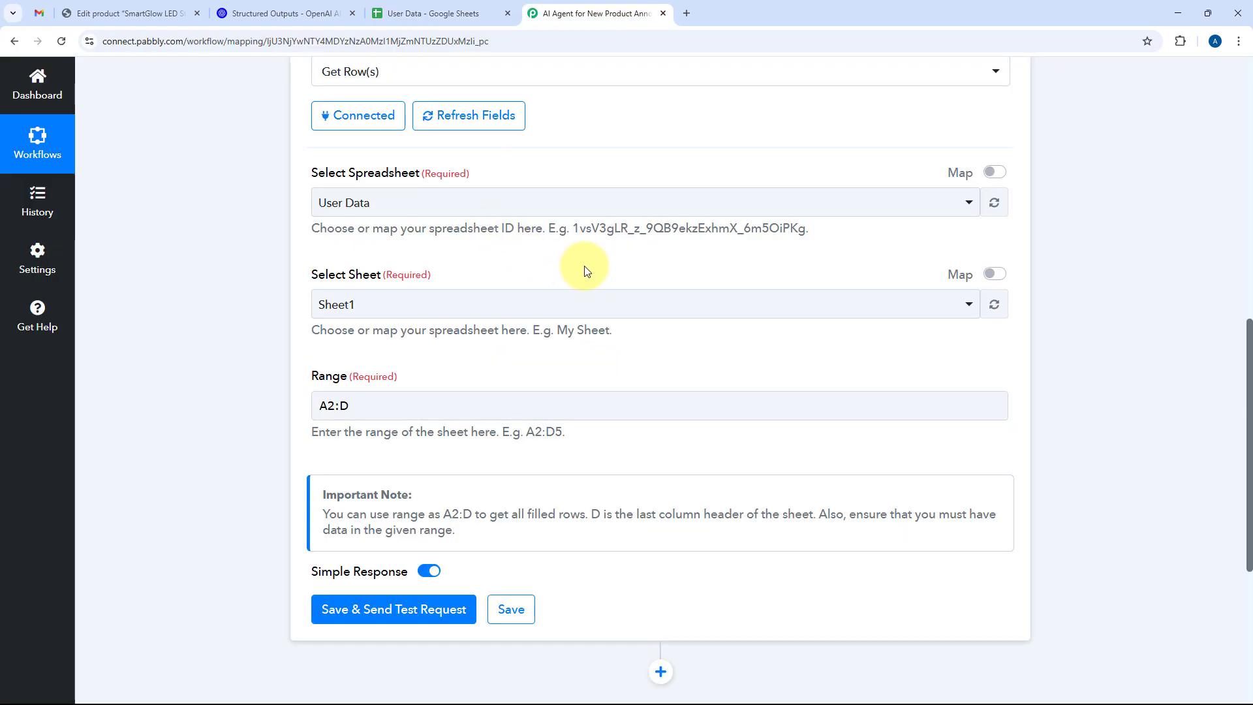
click(432, 13)
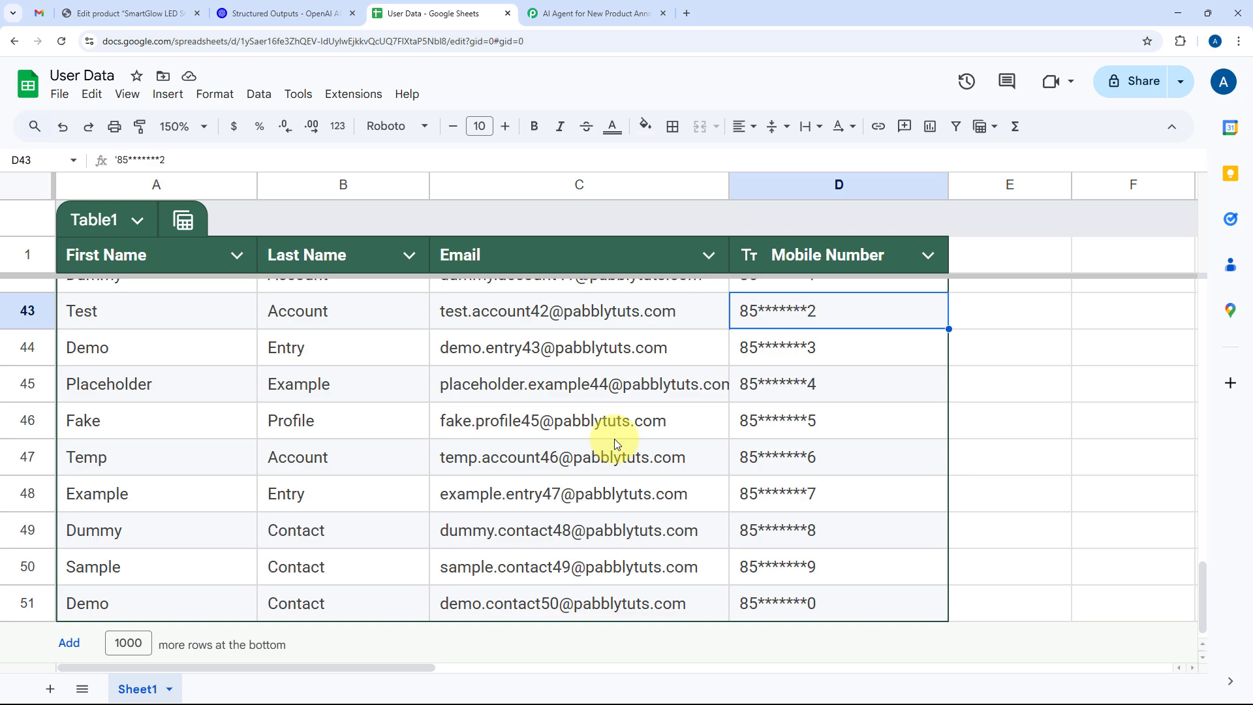
scroll(797, 528, up, 15)
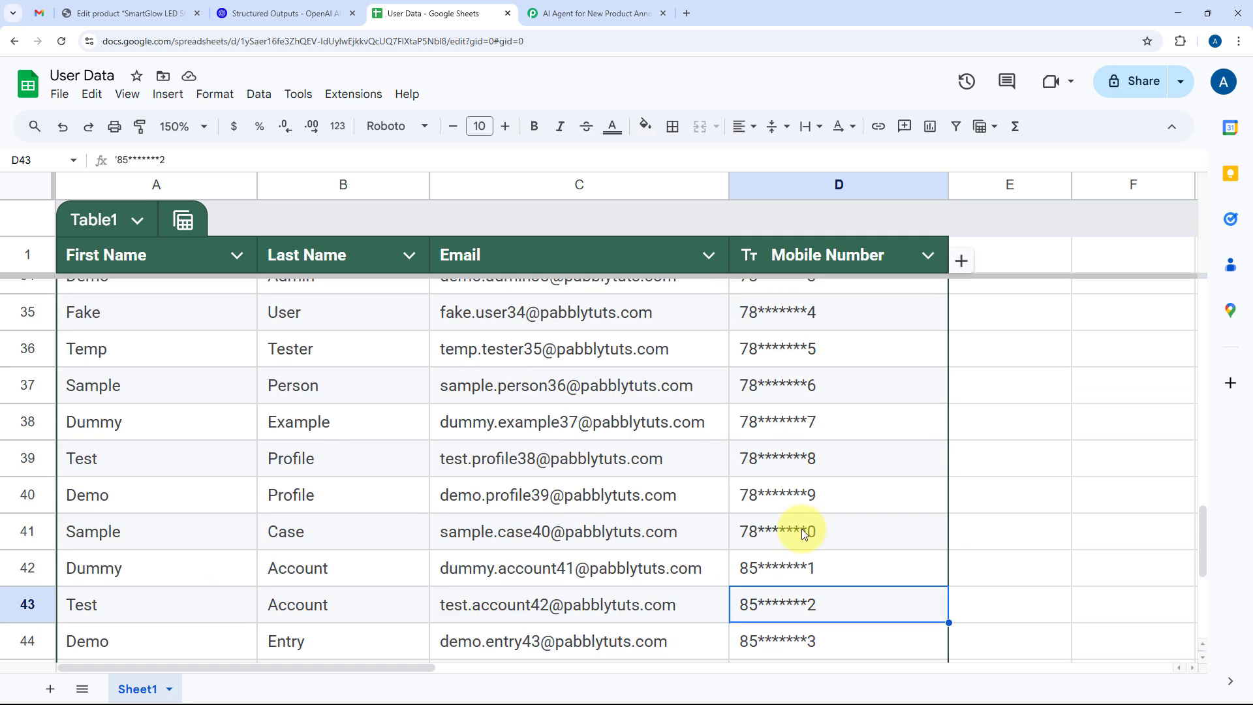
scroll(801, 531, up, 1)
click(542, 14)
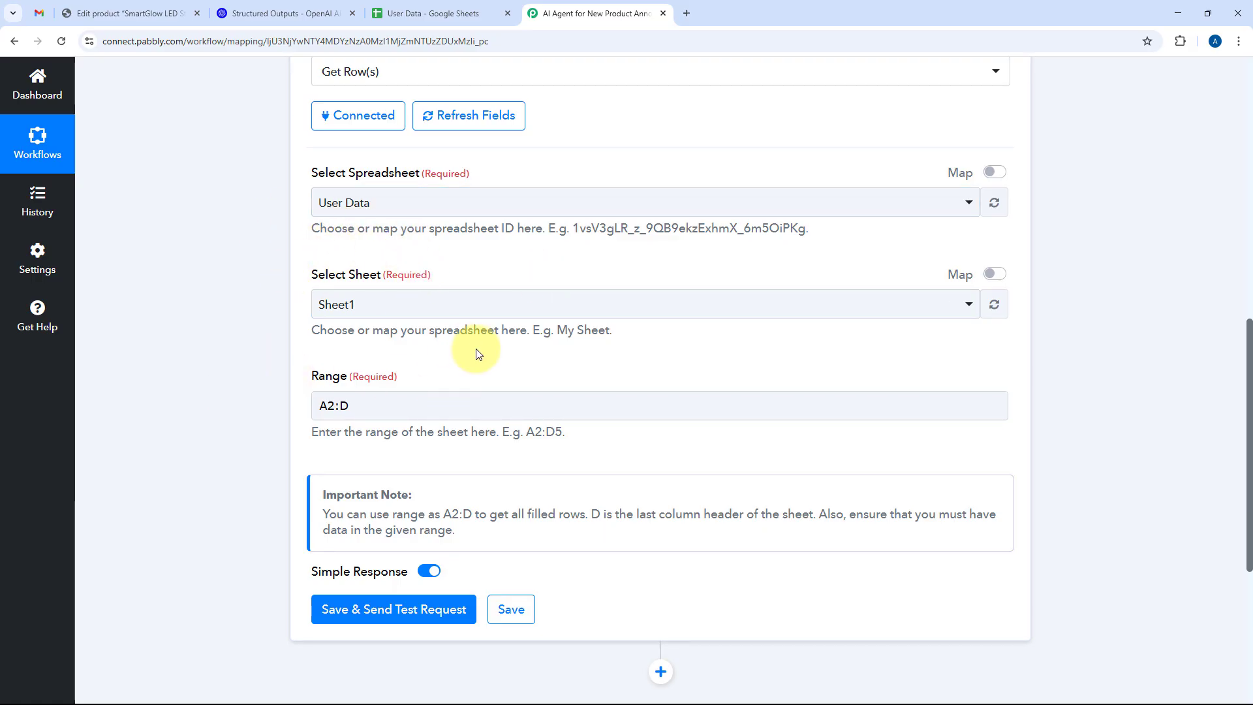
Turn off Simple Response for the Get Row(s) action, then save it and send a test request.
scroll(475, 349, down, 3)
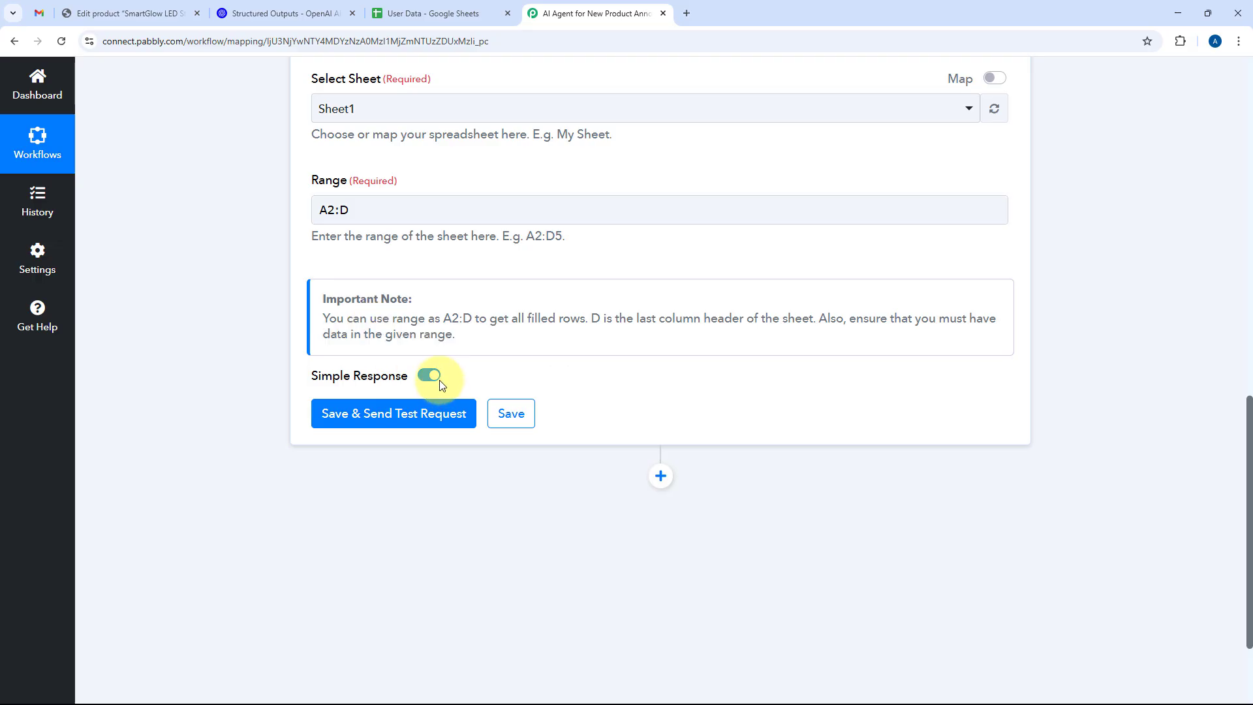
click(432, 378)
click(394, 415)
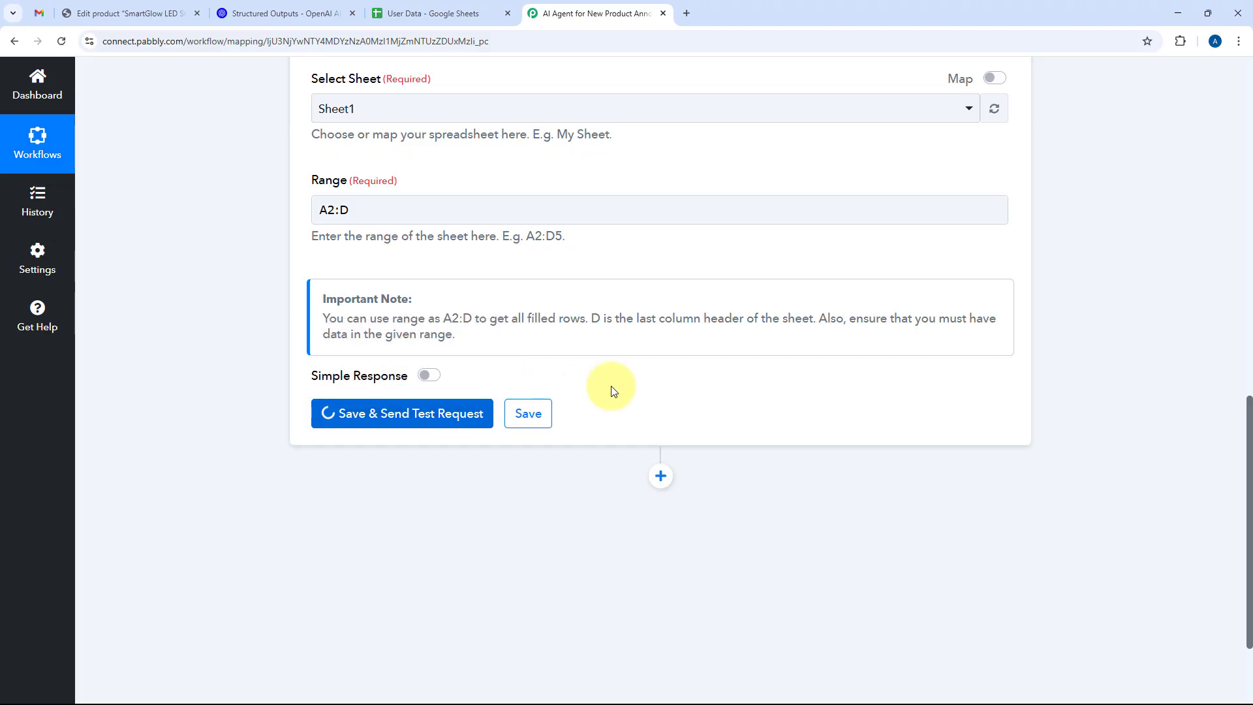
Enlarge the Response Result value and examine the returned recipient records from the first row to the last.
scroll(617, 387, down, 4)
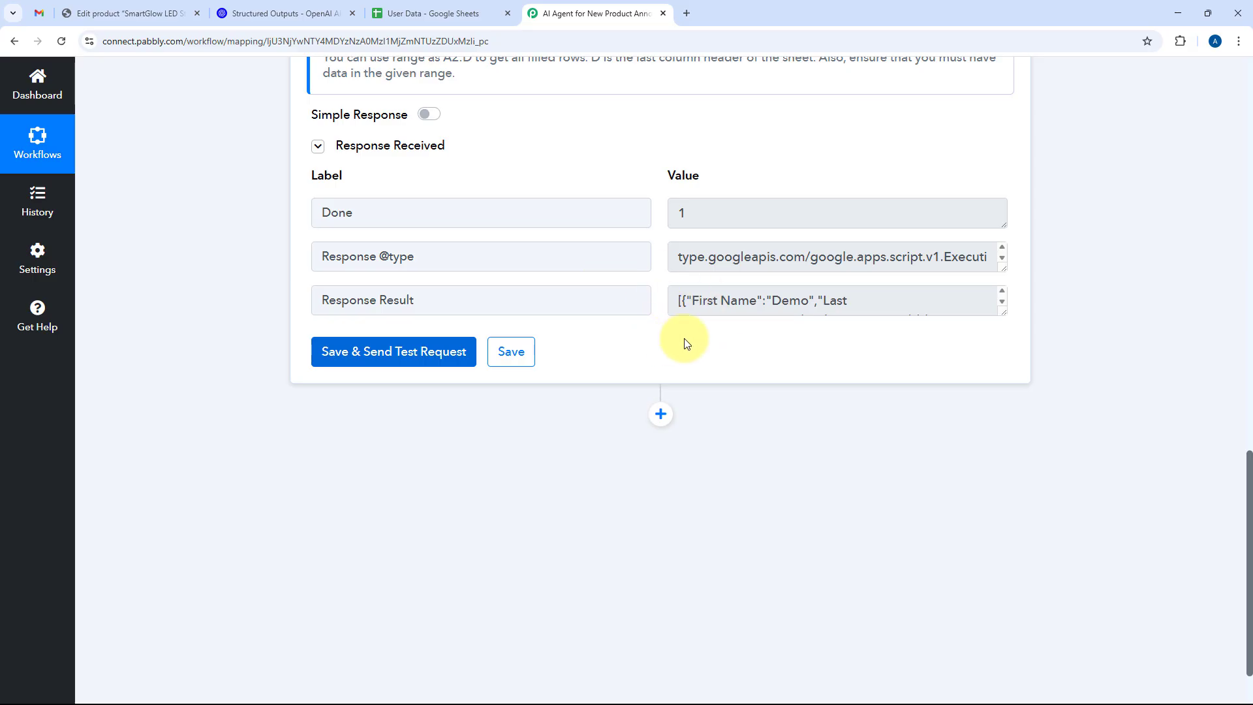
drag(1005, 310, 858, 559)
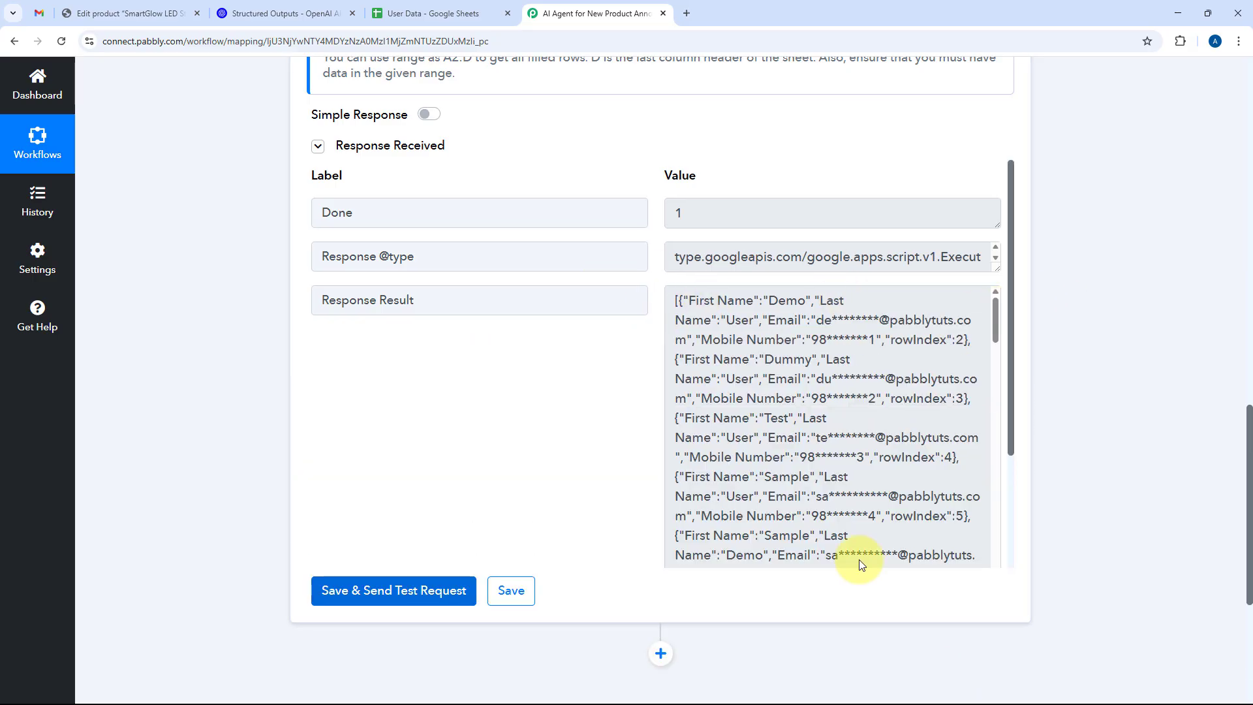
scroll(739, 250, down, 2)
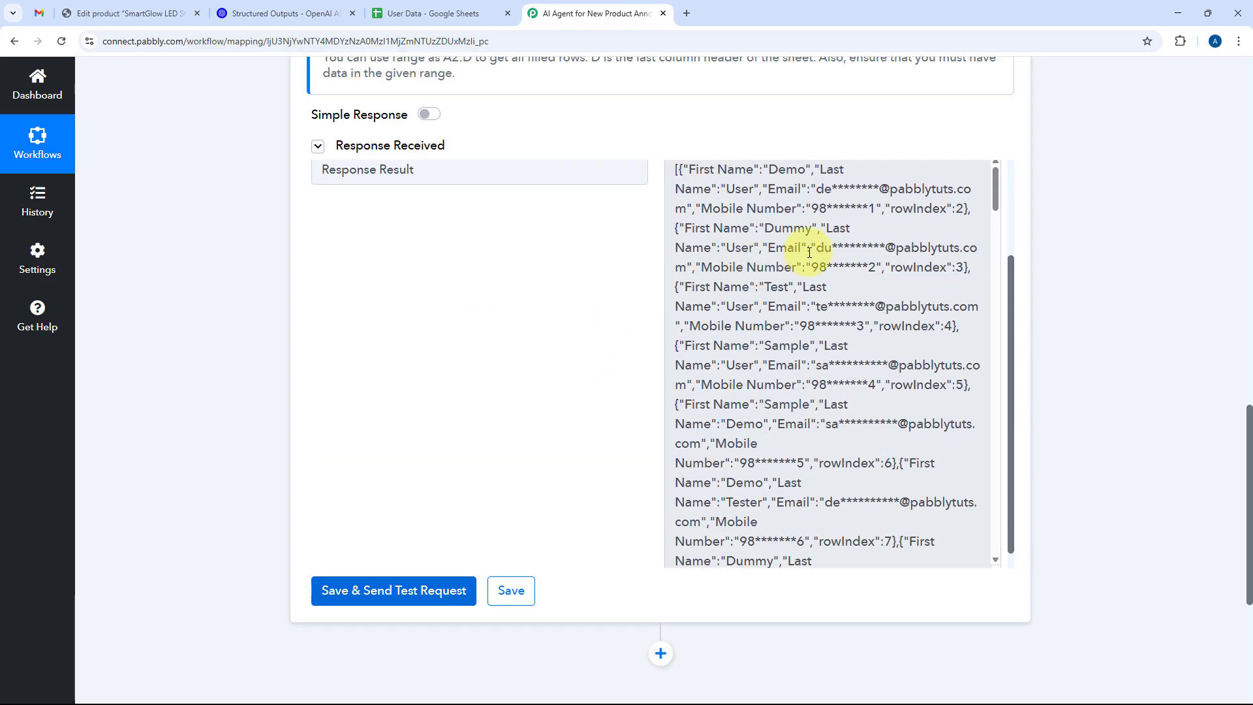
scroll(784, 259, down, 10)
scroll(809, 254, down, 12)
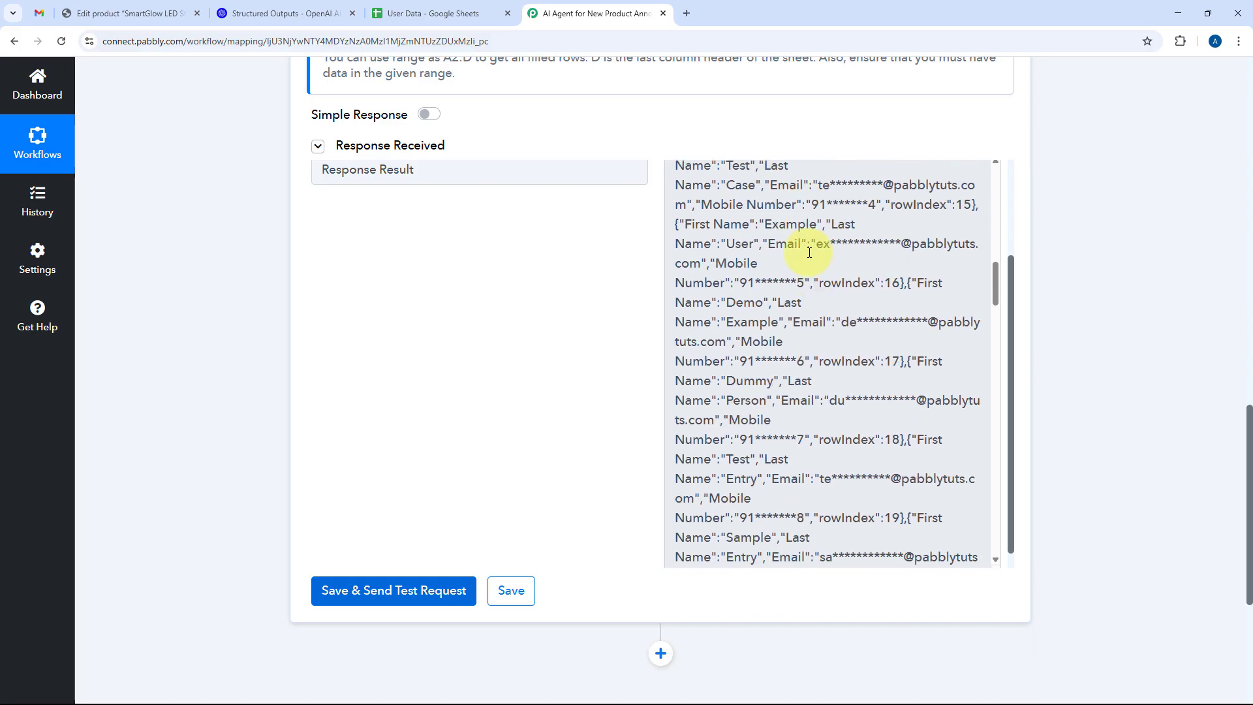
scroll(816, 323, down, 3)
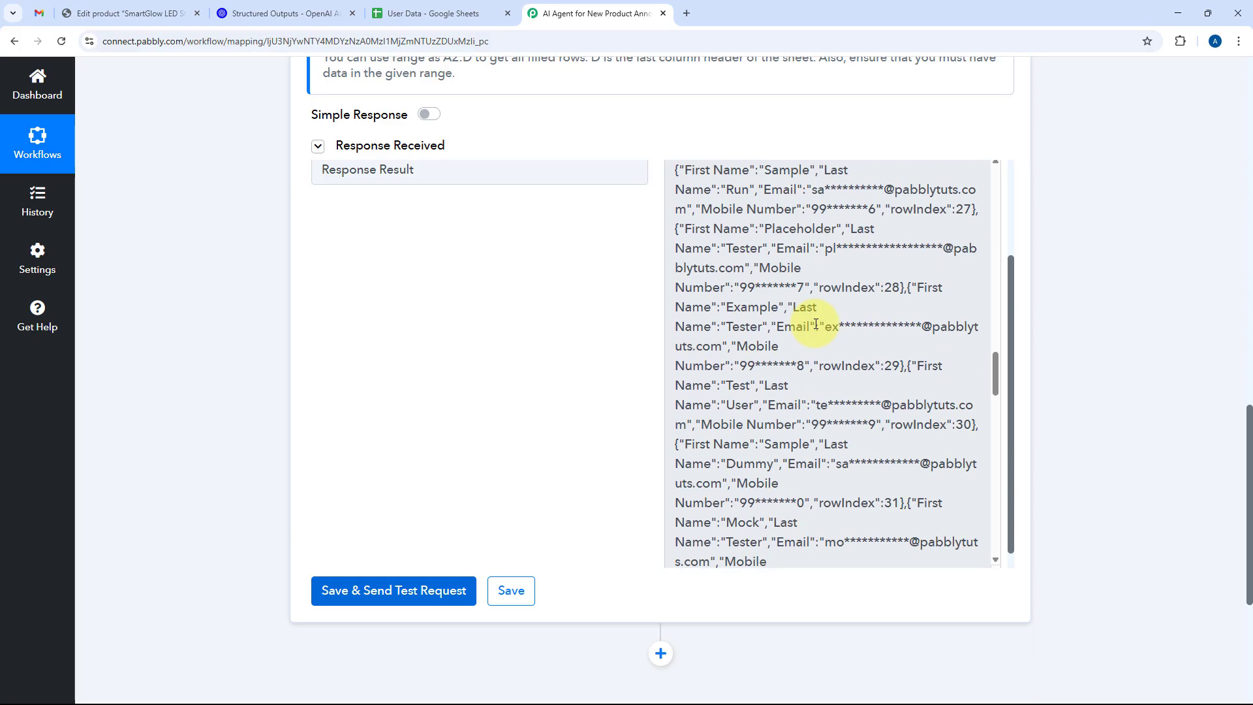
scroll(816, 323, up, 15)
scroll(816, 324, up, 8)
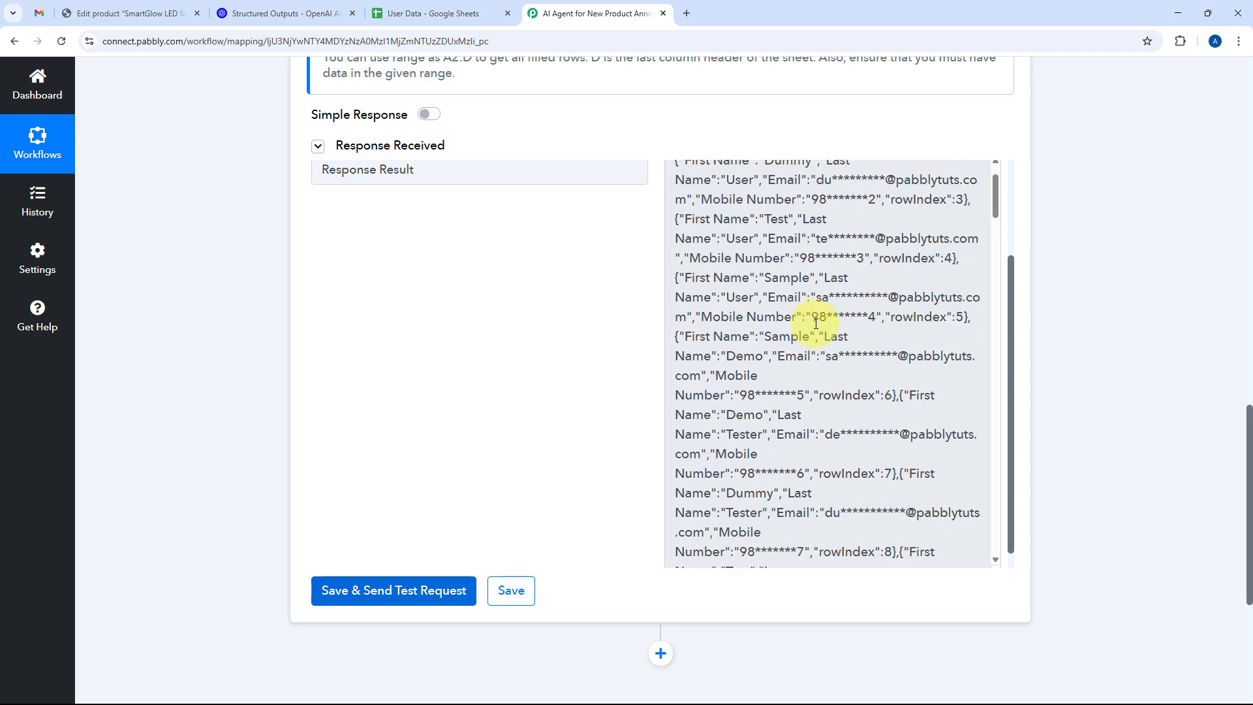
scroll(816, 324, down, 20)
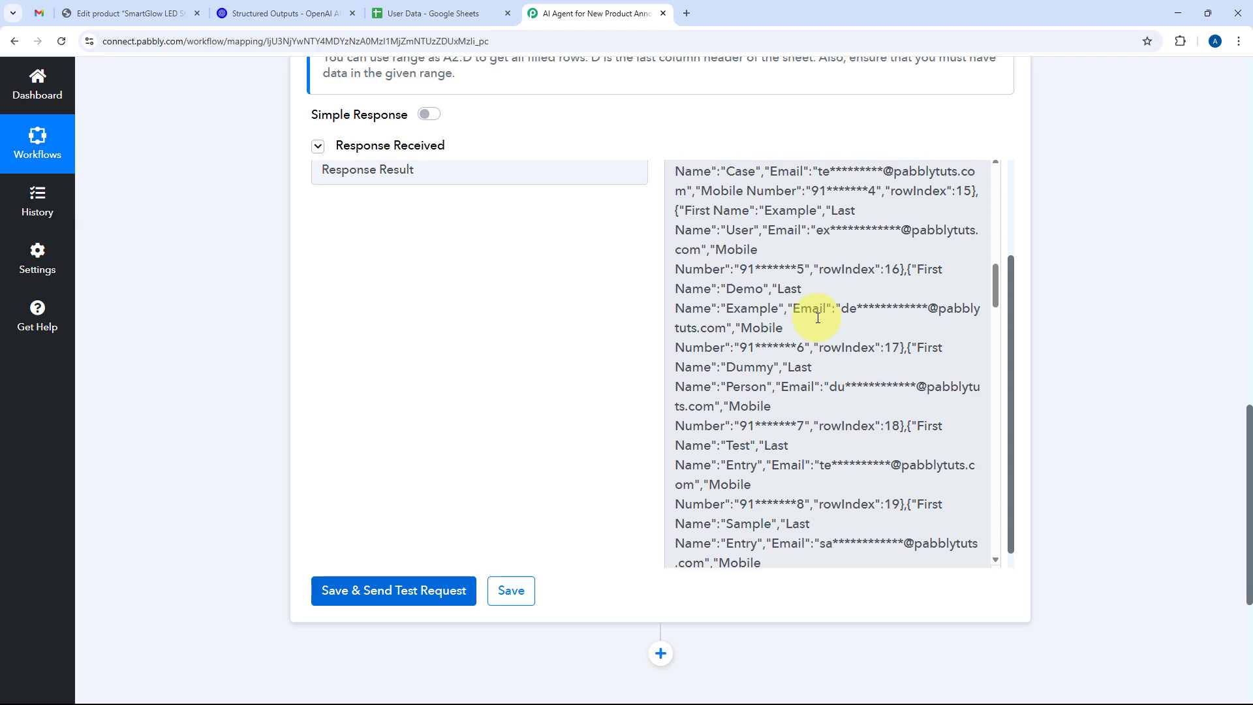
scroll(817, 318, down, 12)
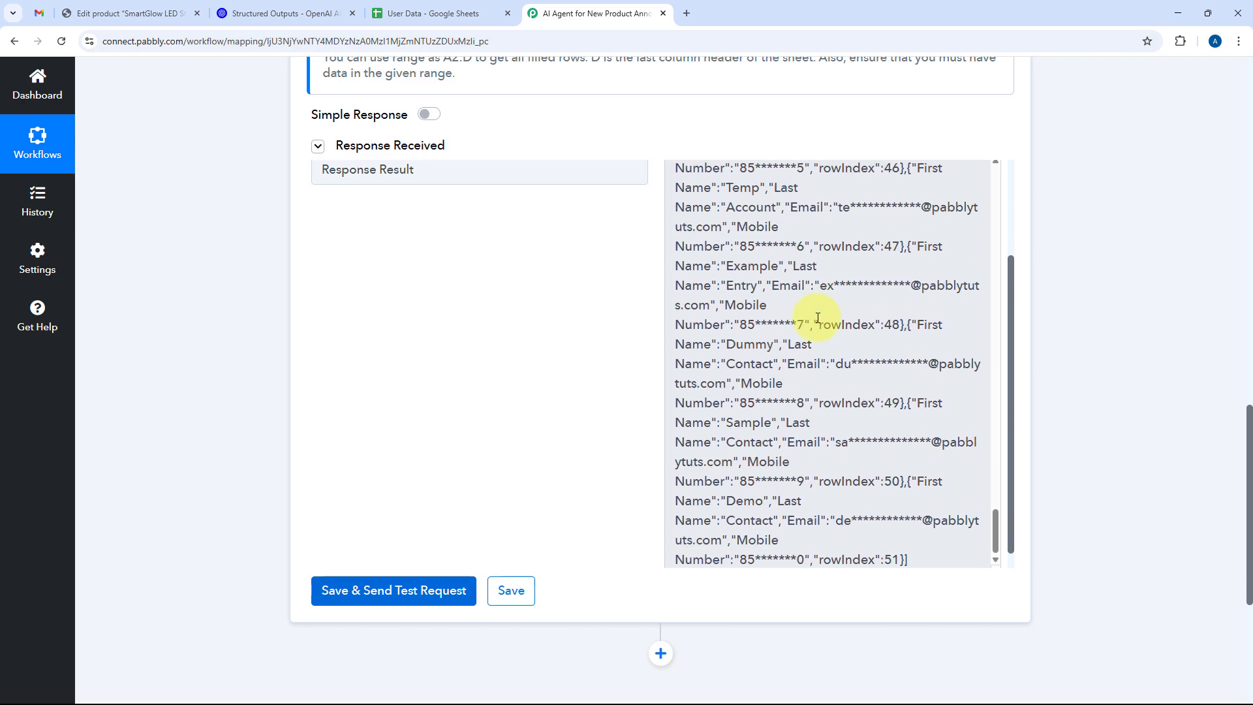
scroll(786, 363, down, 2)
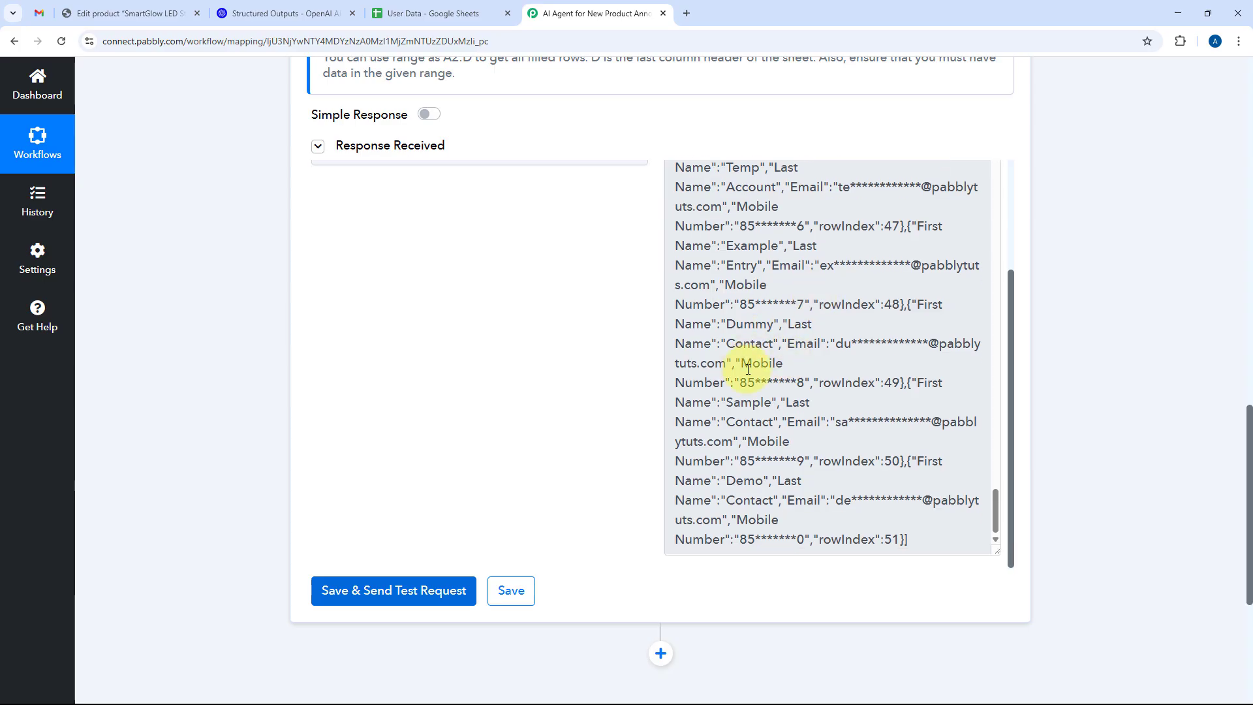
scroll(728, 280, up, 20)
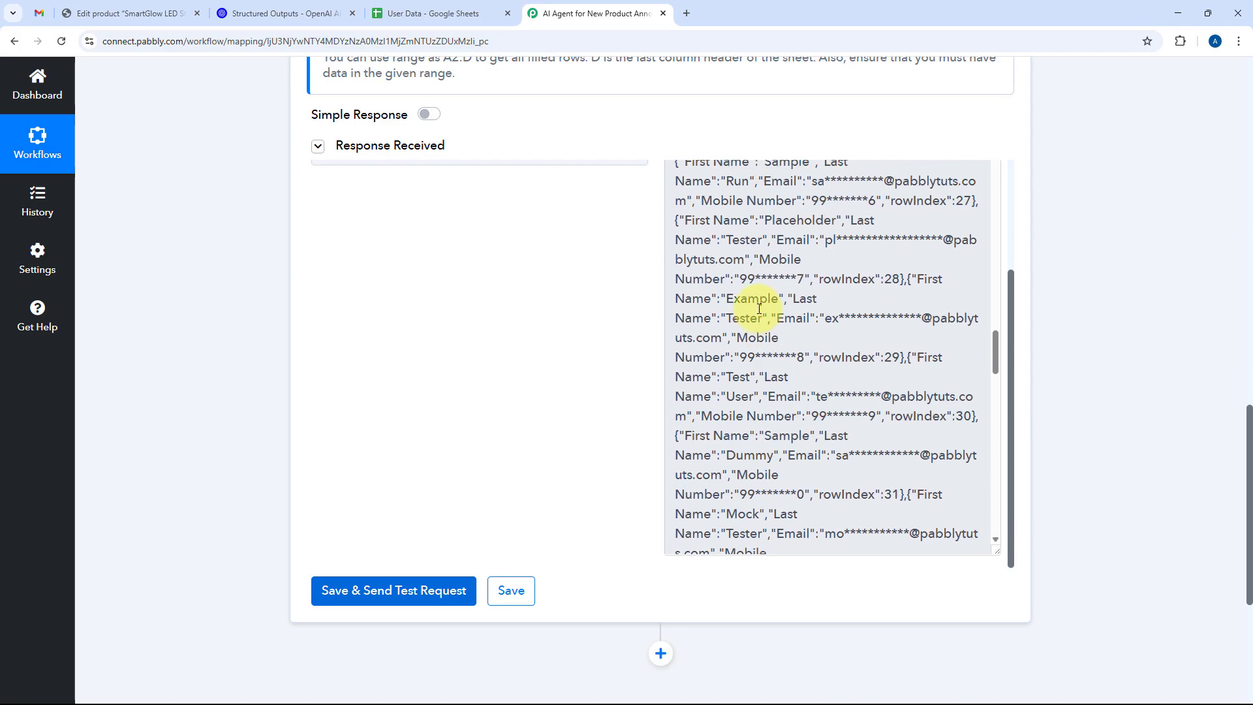
scroll(759, 309, up, 12)
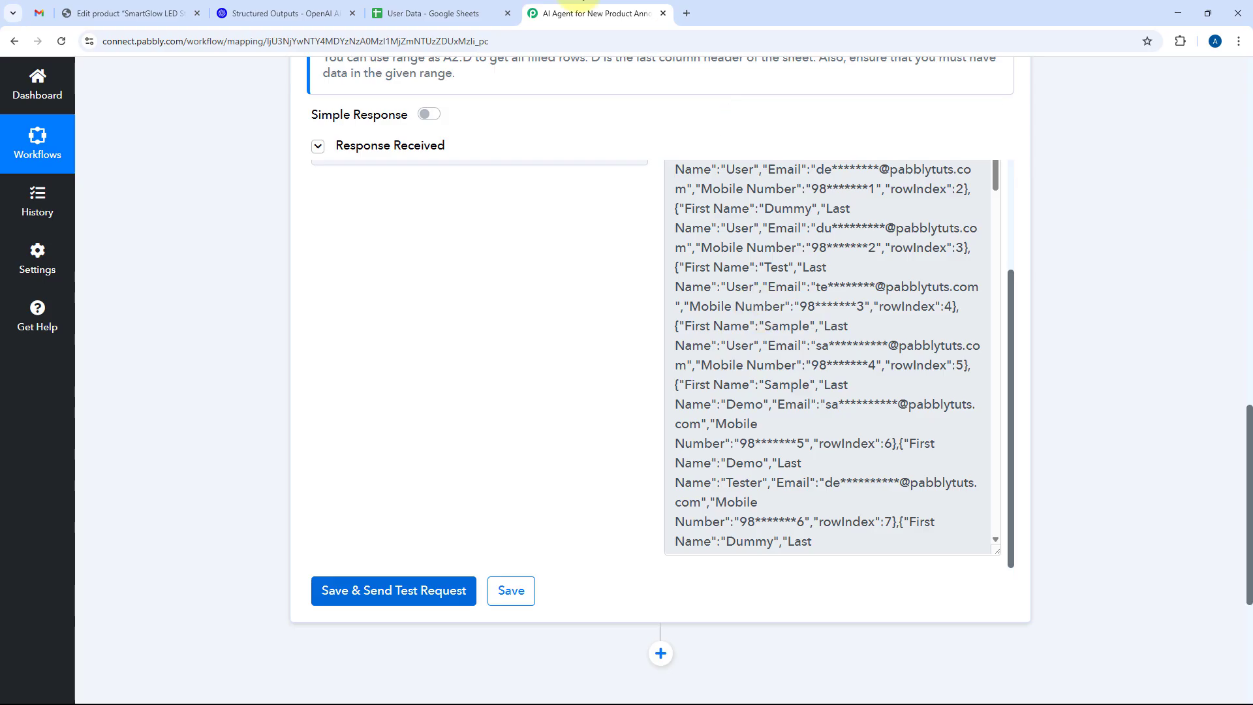
scroll(750, 281, up, 3)
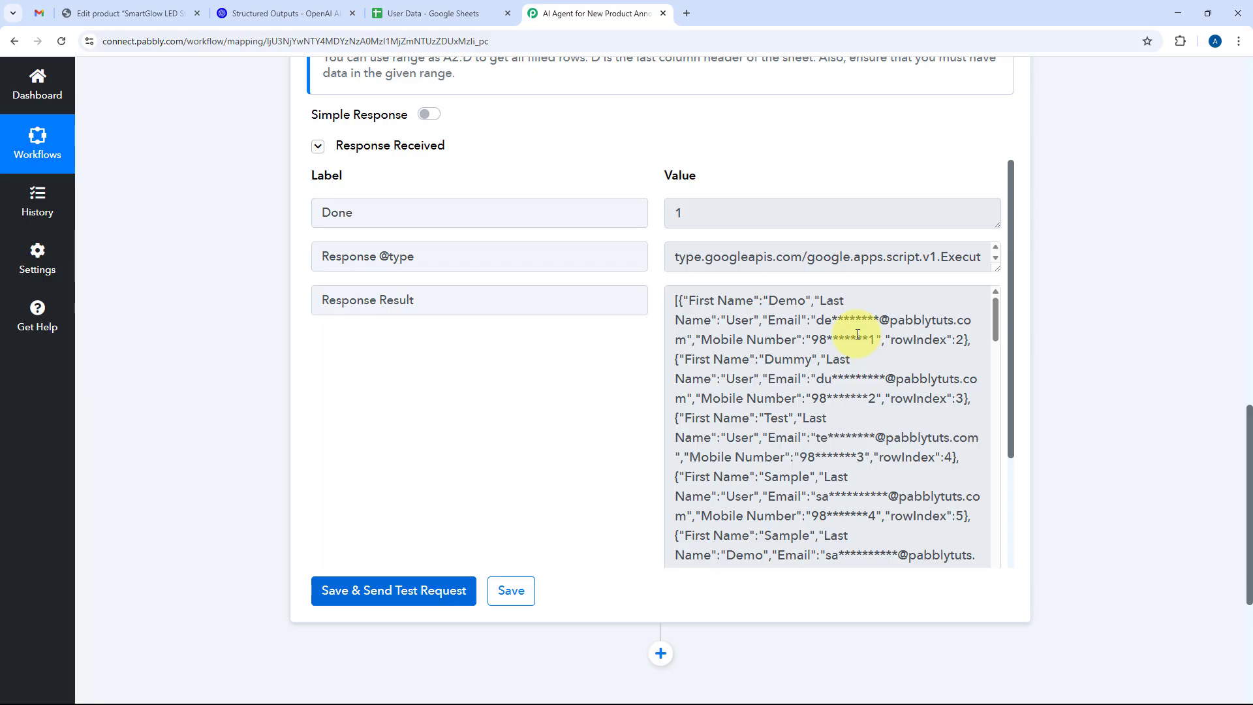
click(392, 14)
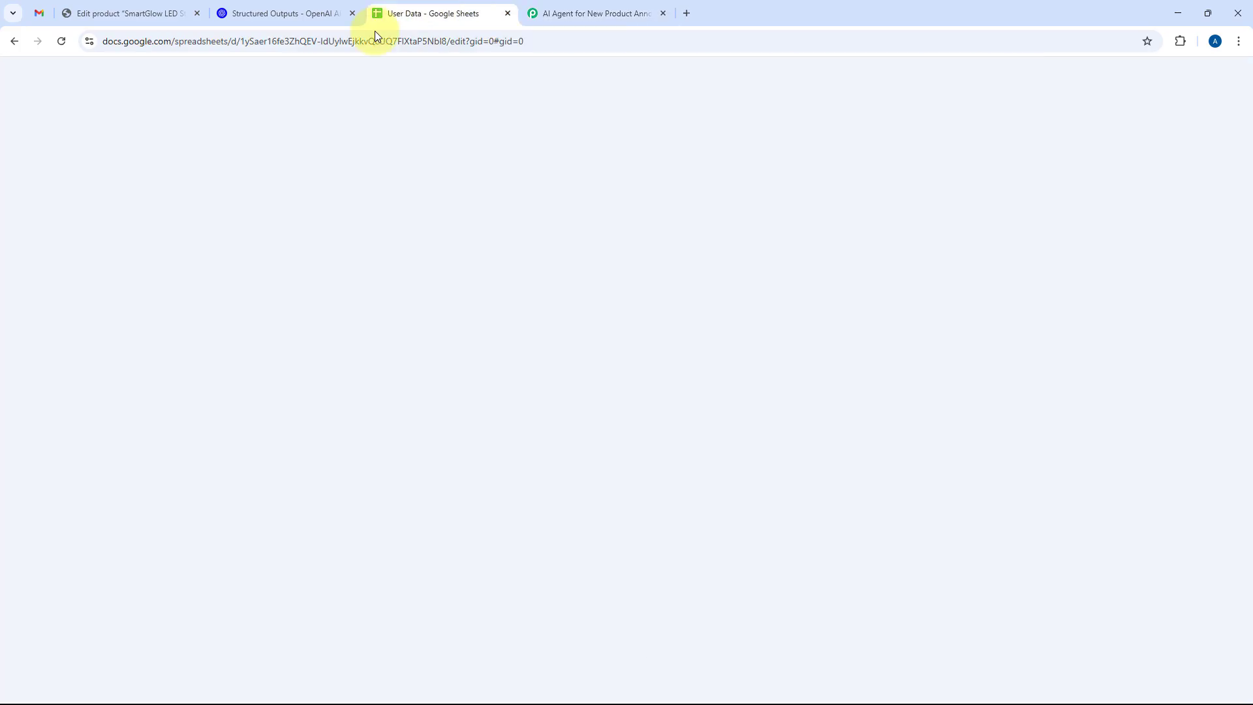
click(591, 13)
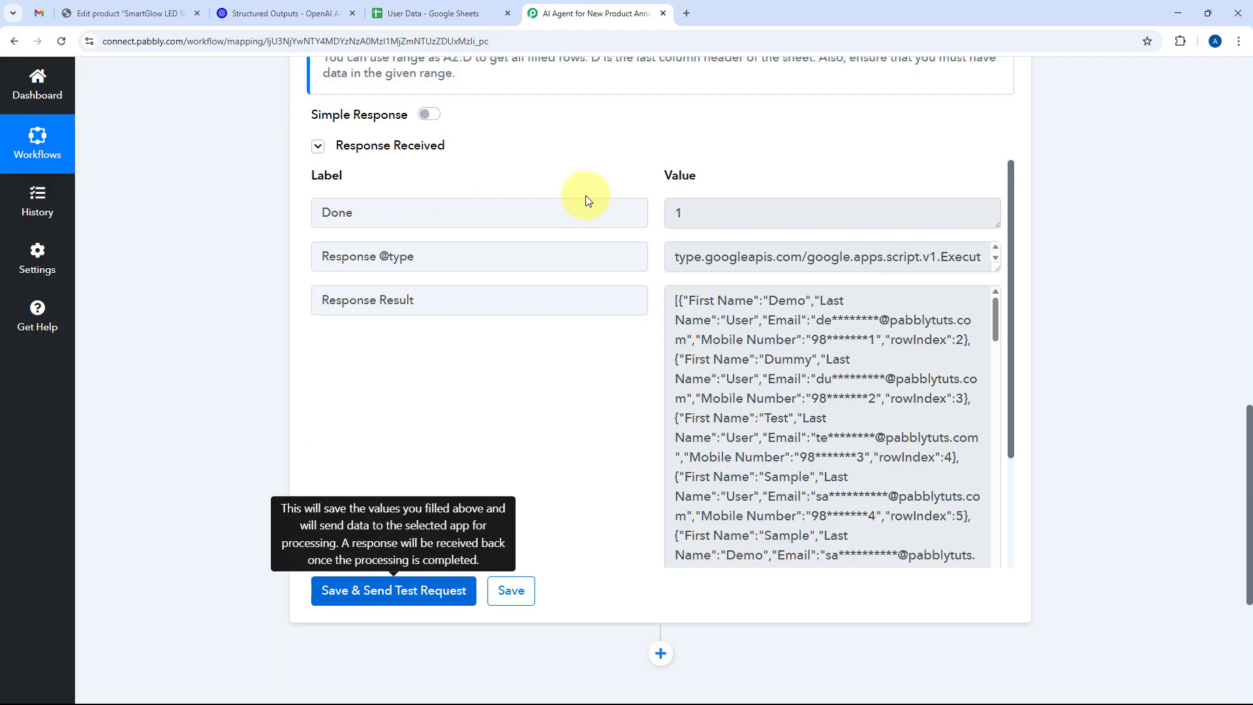
Add an action step after Google Sheets Get Row(s) and choose Iterator (Pabbly) as its app.
scroll(670, 146, down, 5)
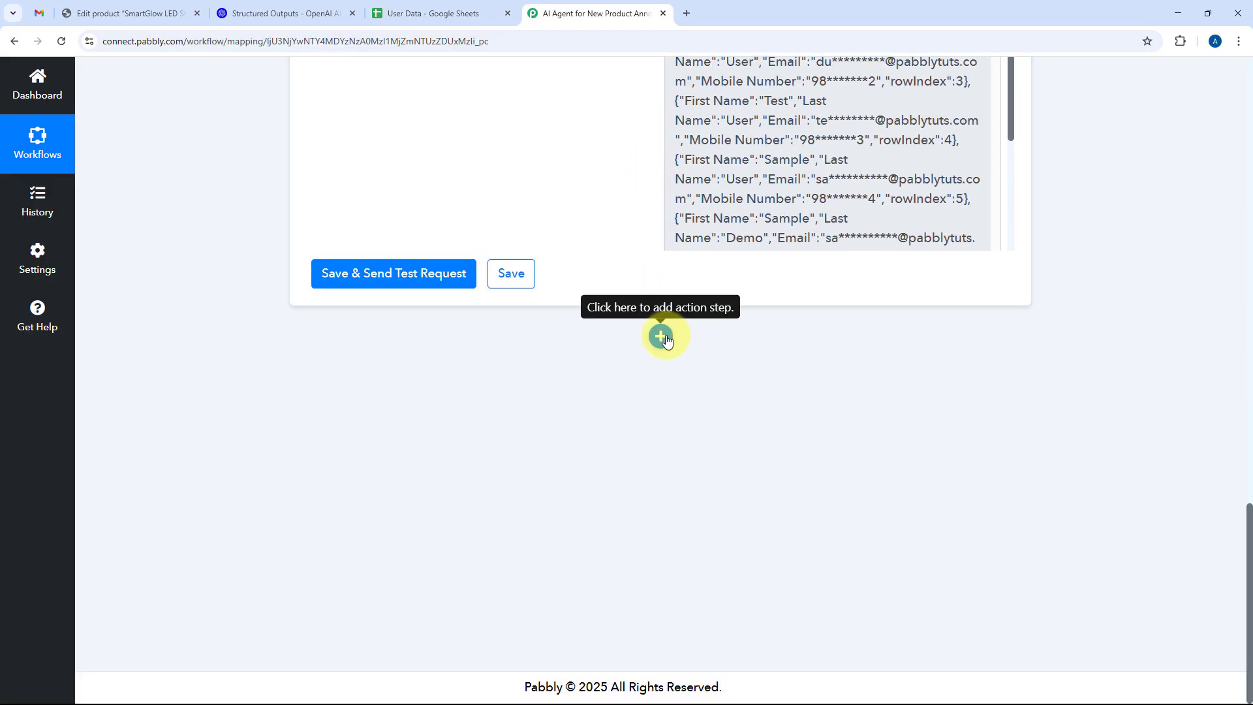
click(661, 336)
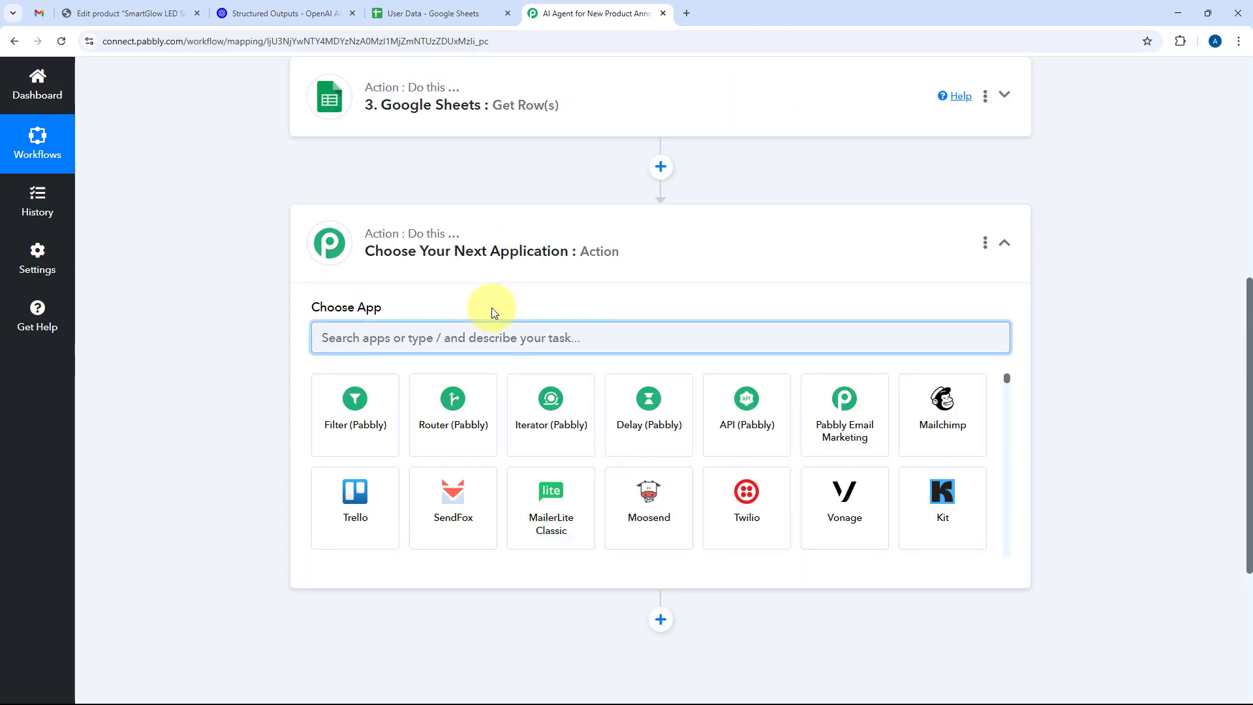
click(542, 406)
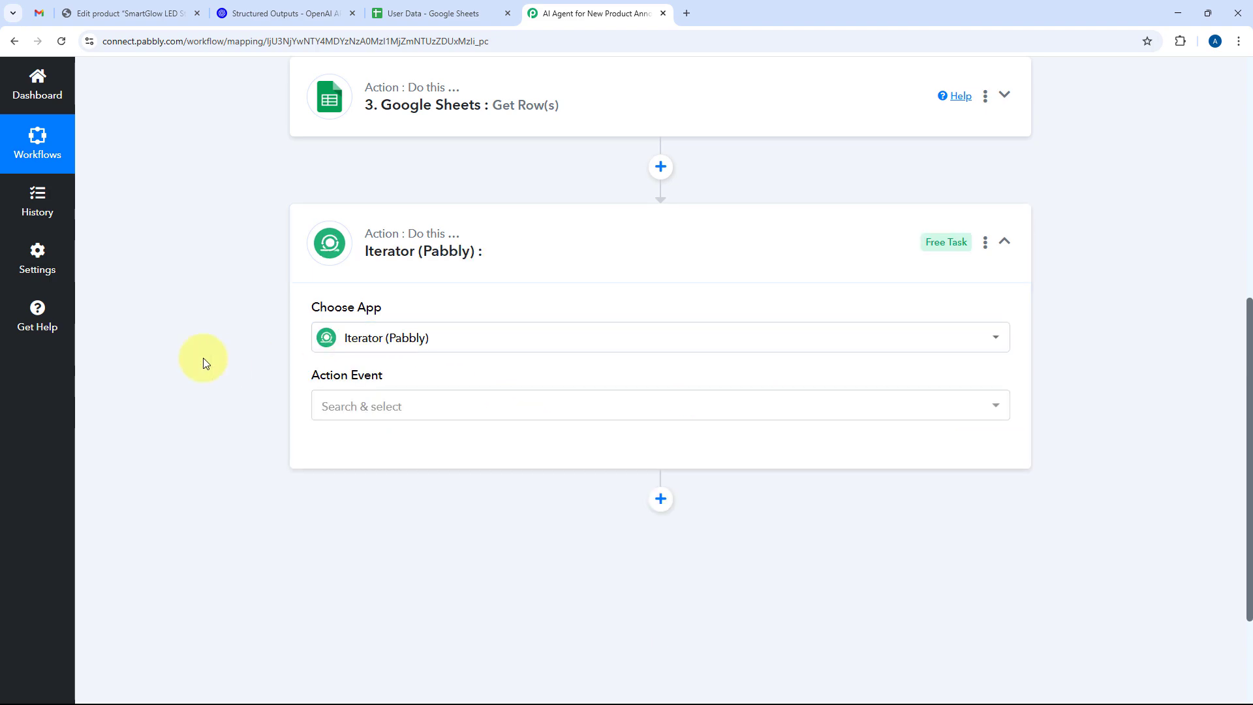
Set the Iterator's action event to Process Arrays and connect it.
scroll(280, 322, down, 2)
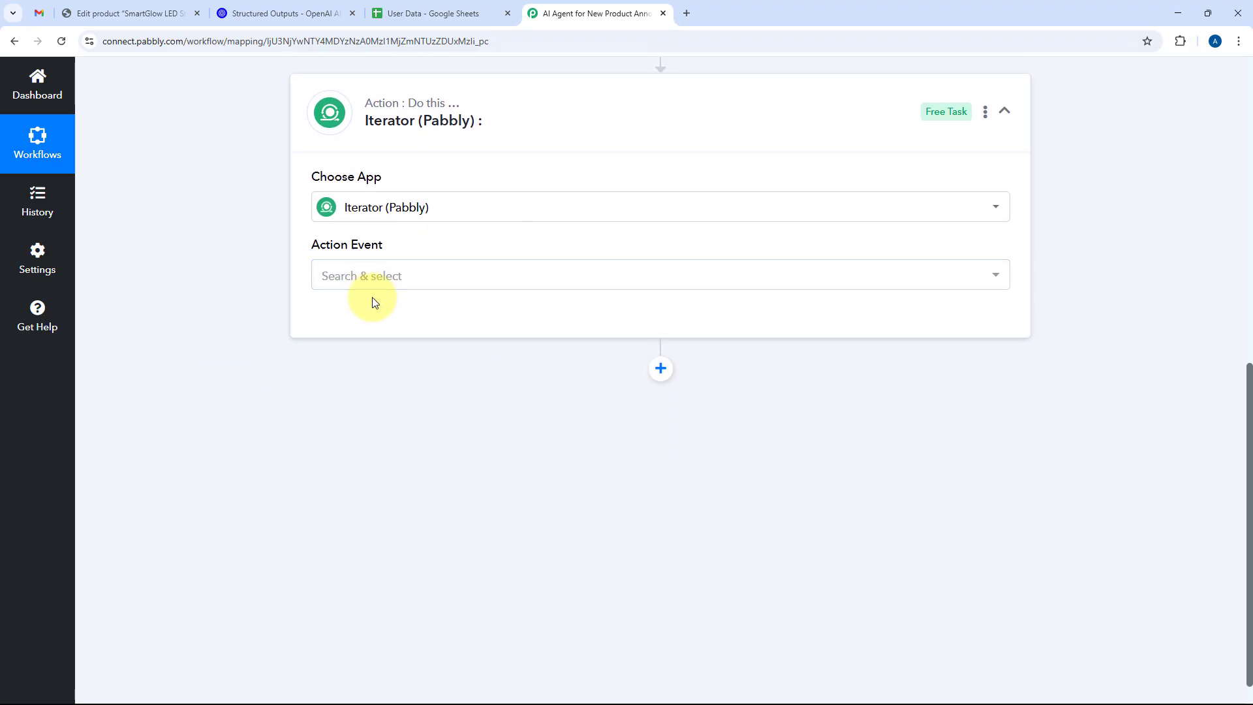
click(404, 281)
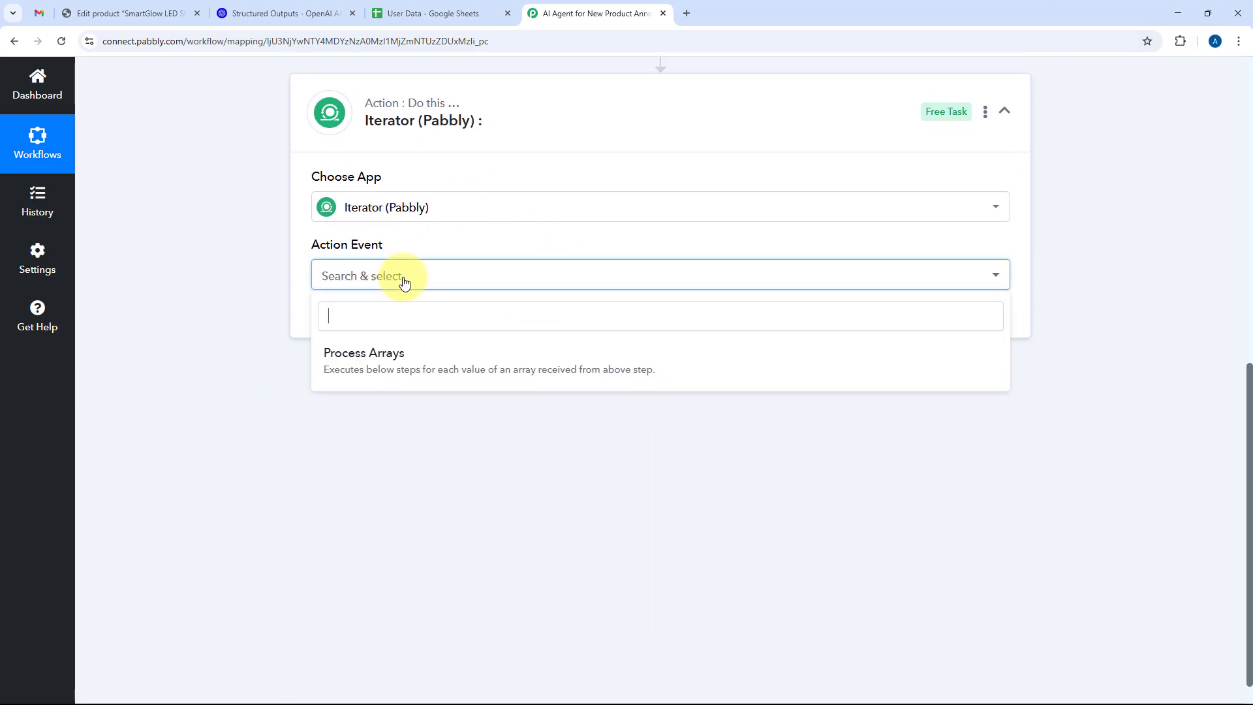
click(392, 363)
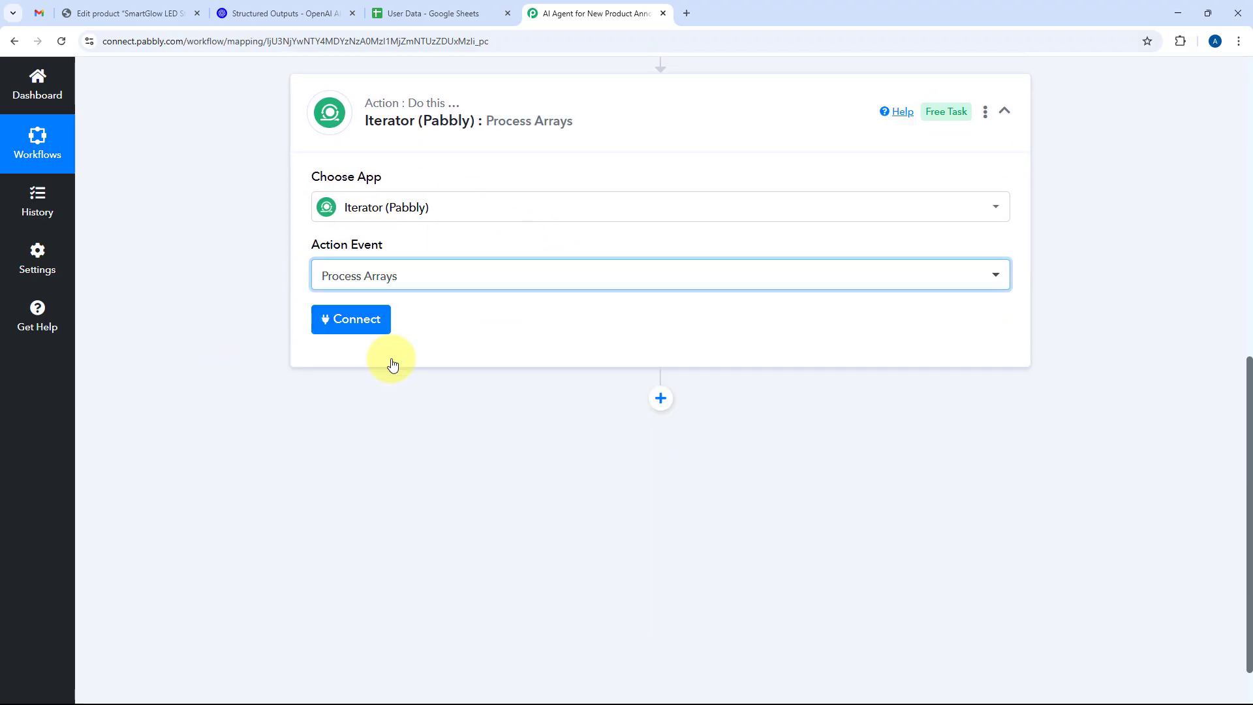
click(349, 320)
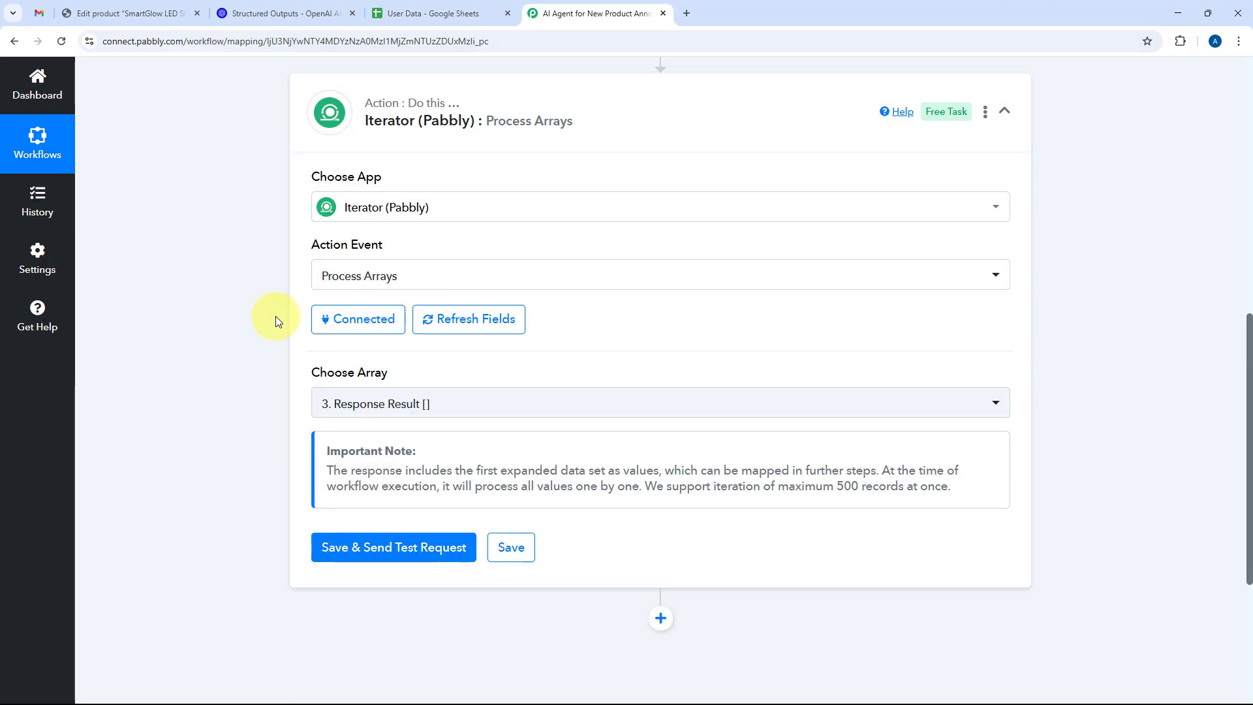
scroll(276, 316, down, 1)
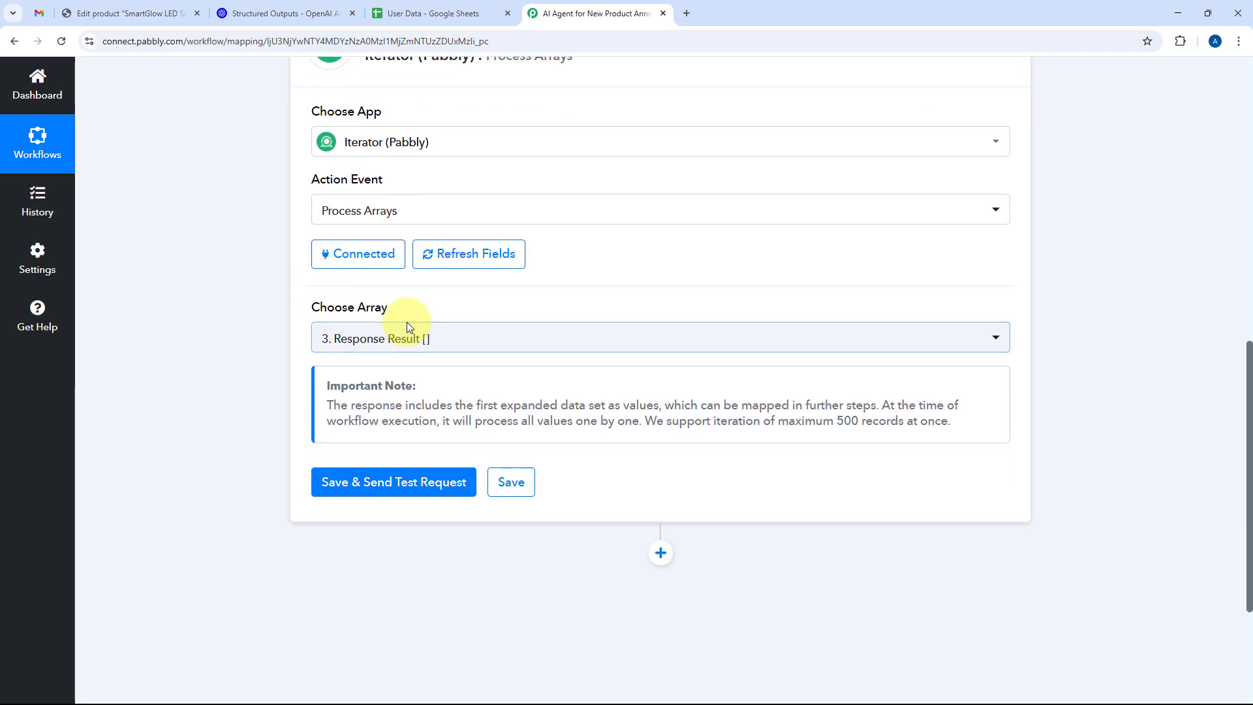
Use the Response Result array from Google Sheets Get Row(s) in the Iterator, then save it and send a test request.
click(437, 338)
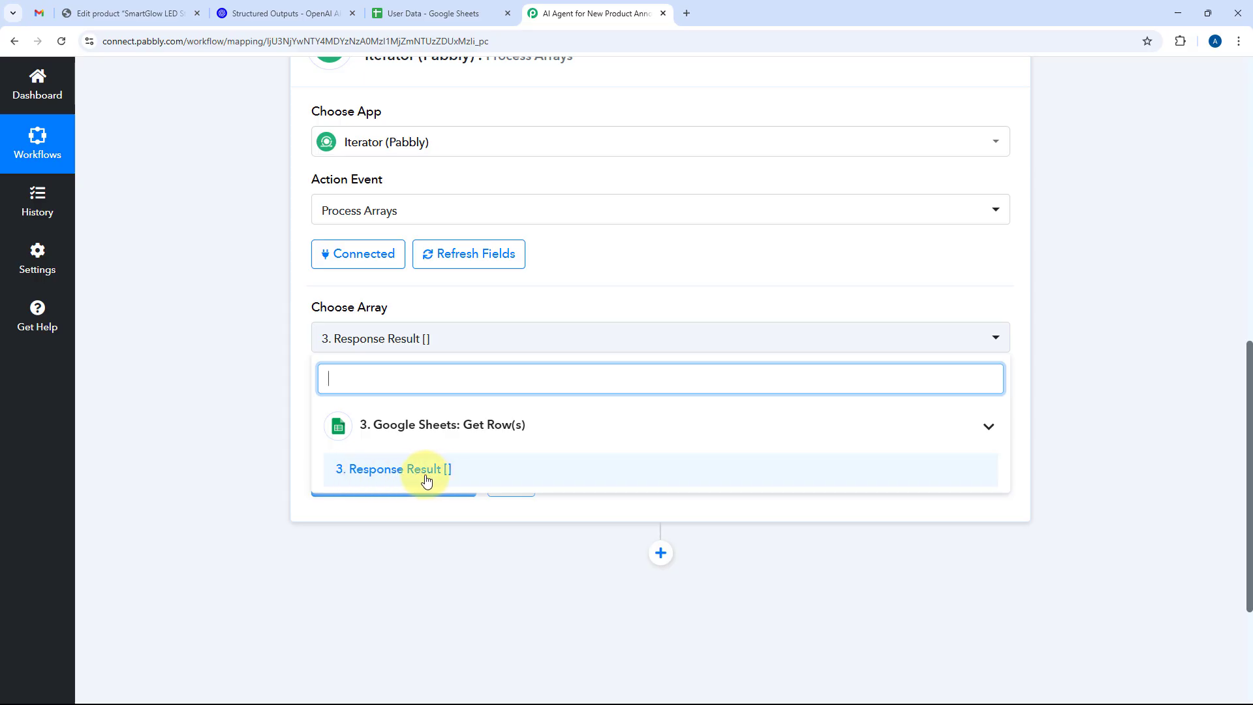
click(289, 357)
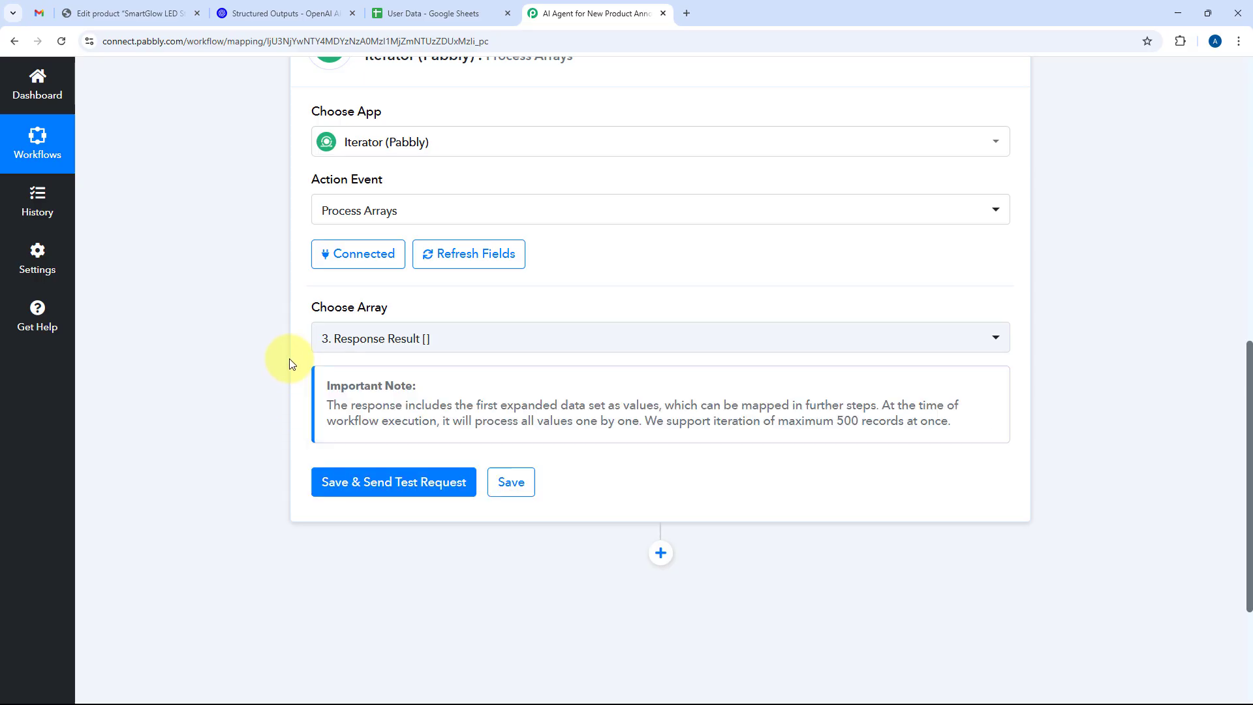
click(393, 483)
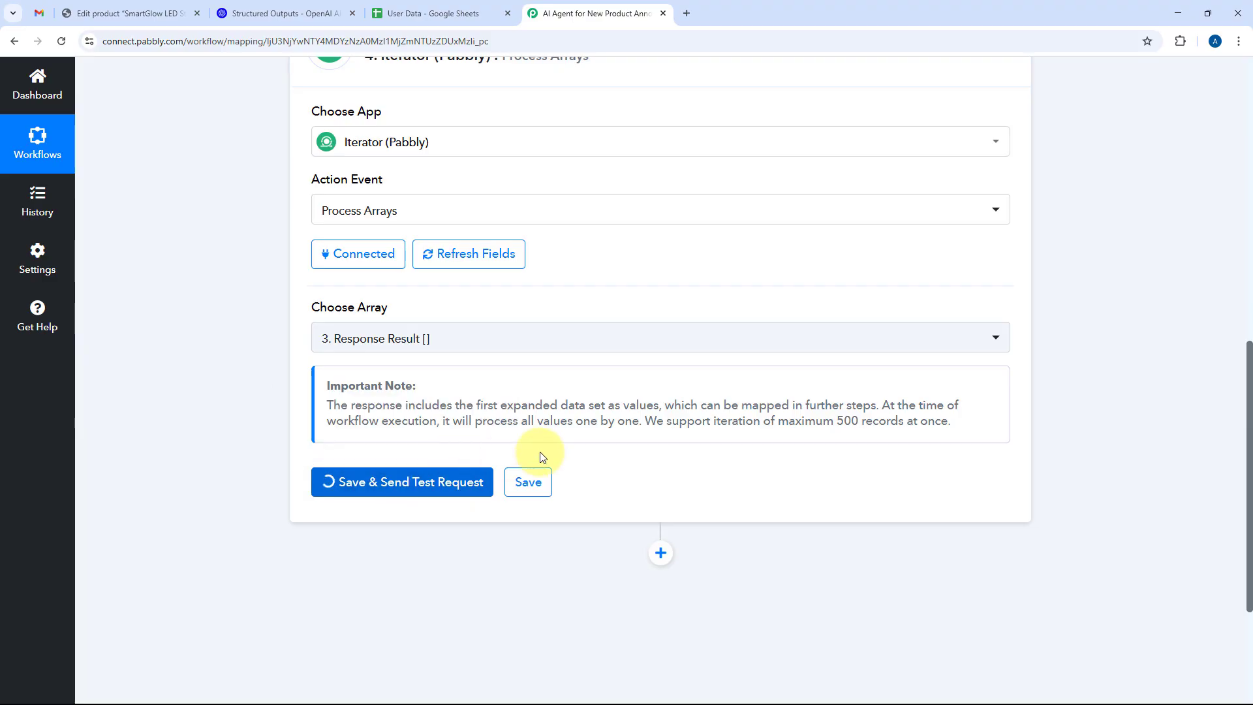
scroll(671, 450, down, 5)
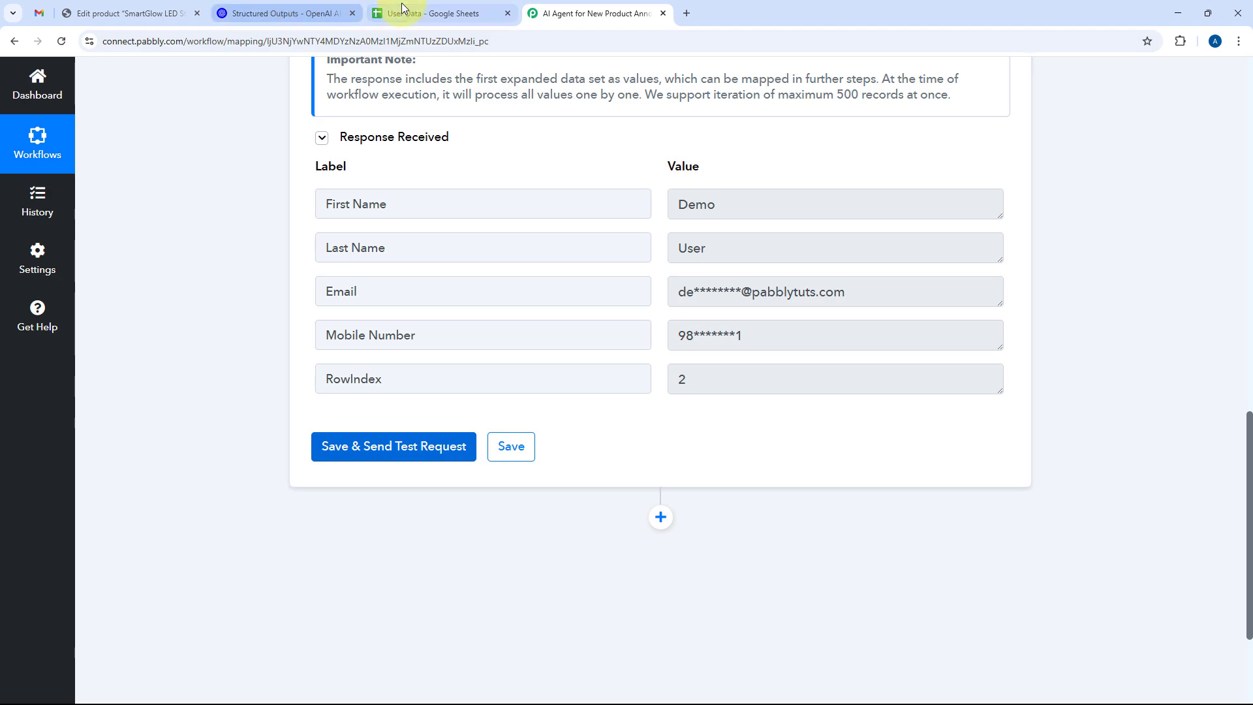
Compare the Iterator's returned name, email, mobile number and RowIndex fields with the User Data sheet, and review the Iterator's setup.
click(415, 9)
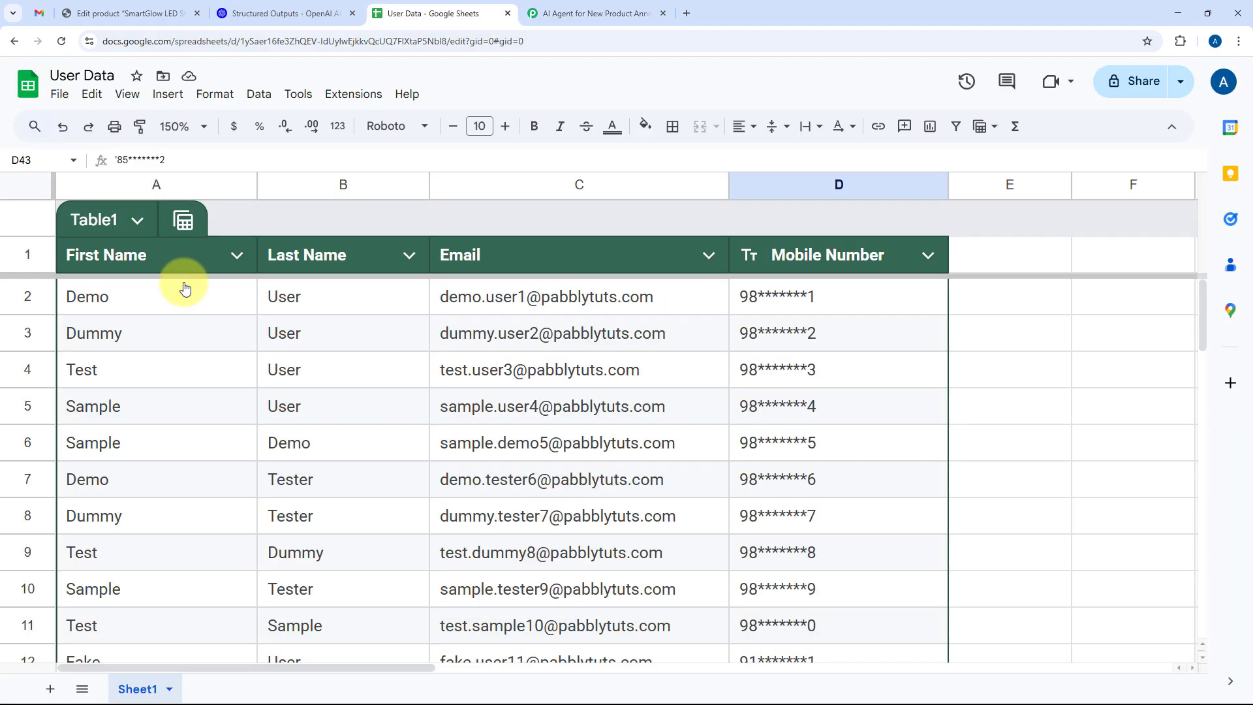
click(649, 11)
key(Tab)
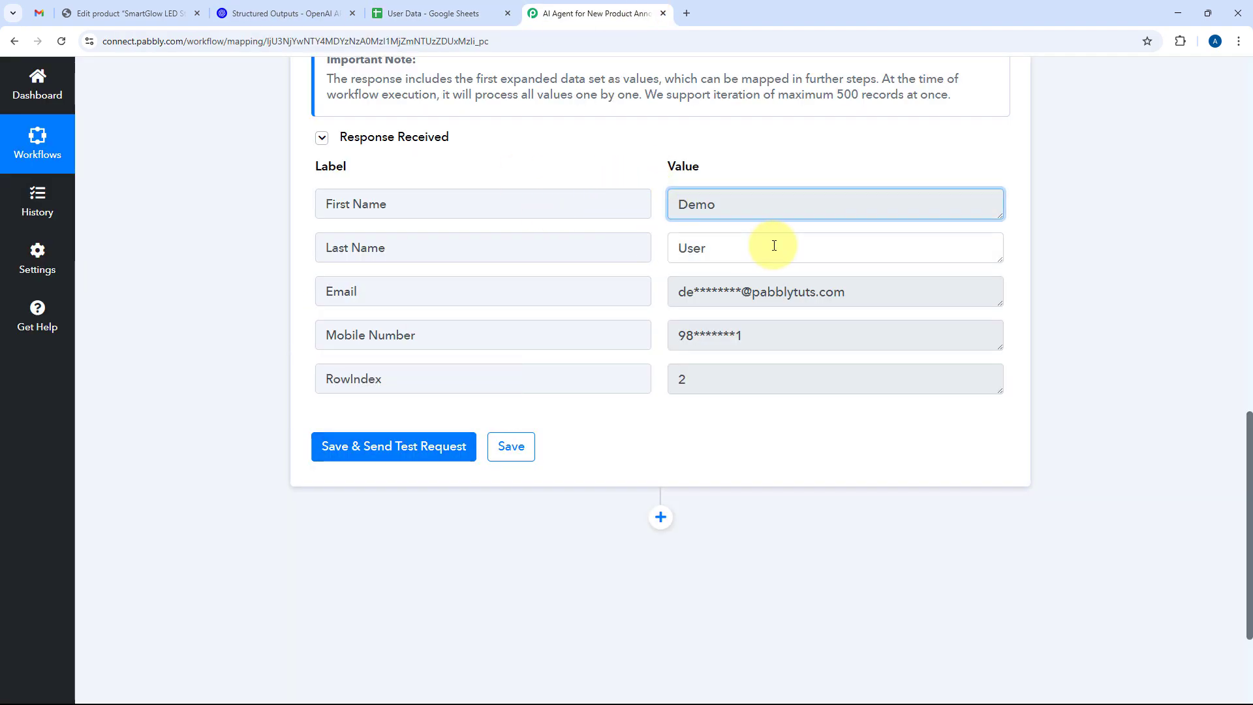
key(Tab)
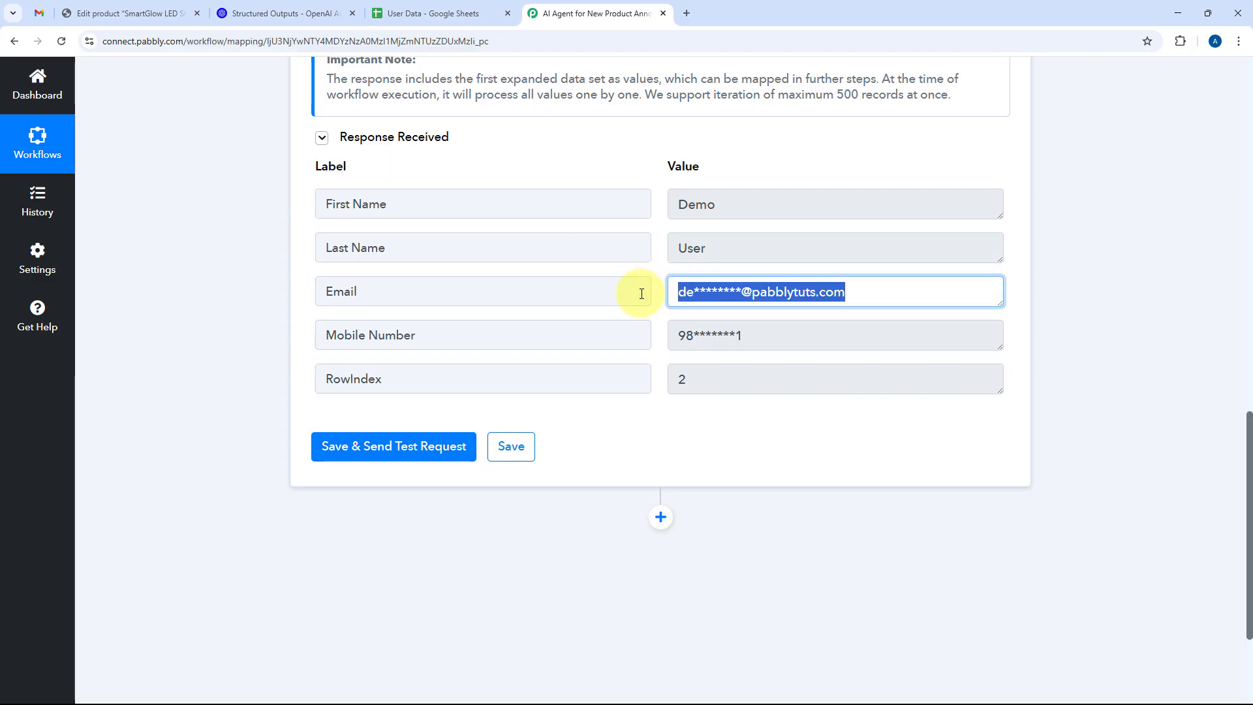
drag(744, 338, 673, 338)
click(647, 315)
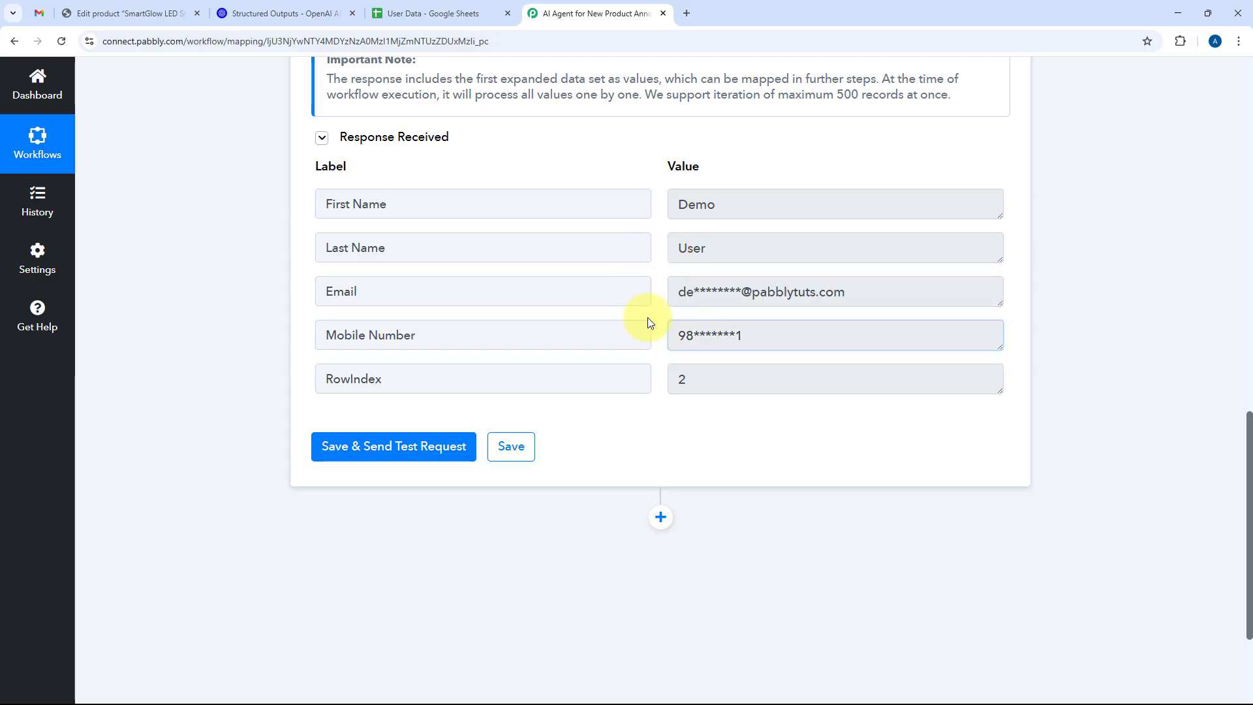
click(737, 209)
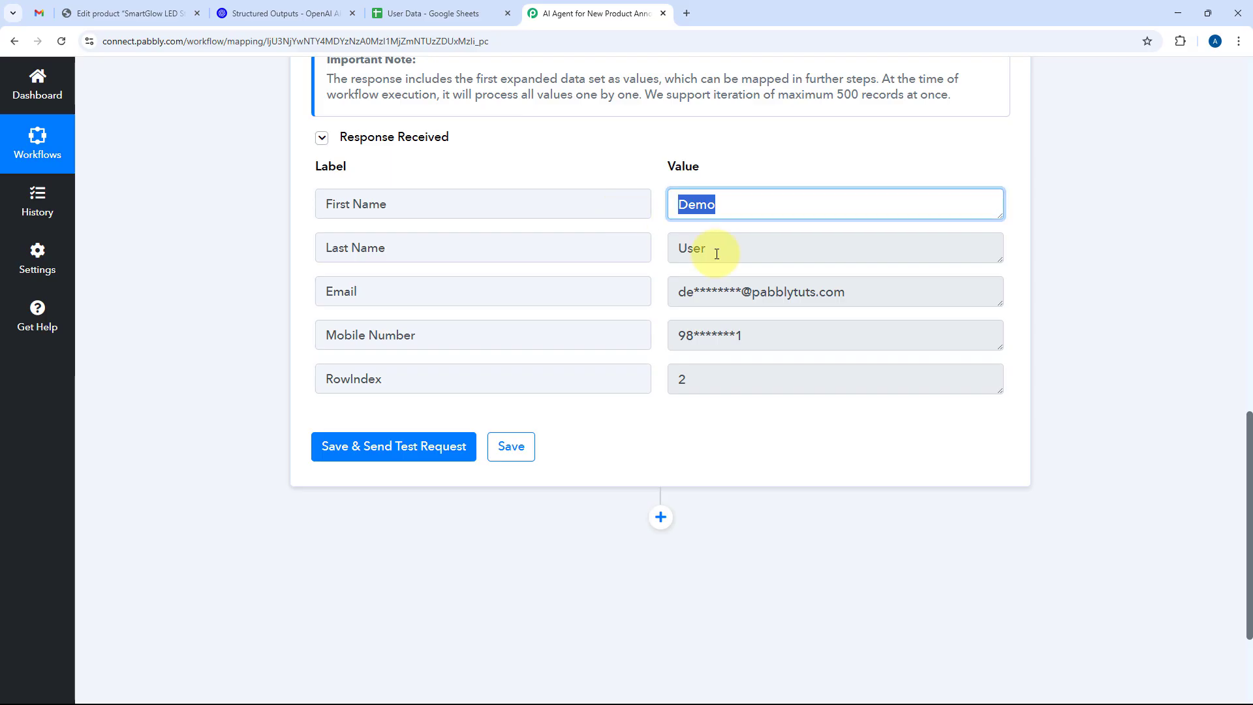
click(713, 252)
click(703, 206)
click(731, 255)
click(872, 287)
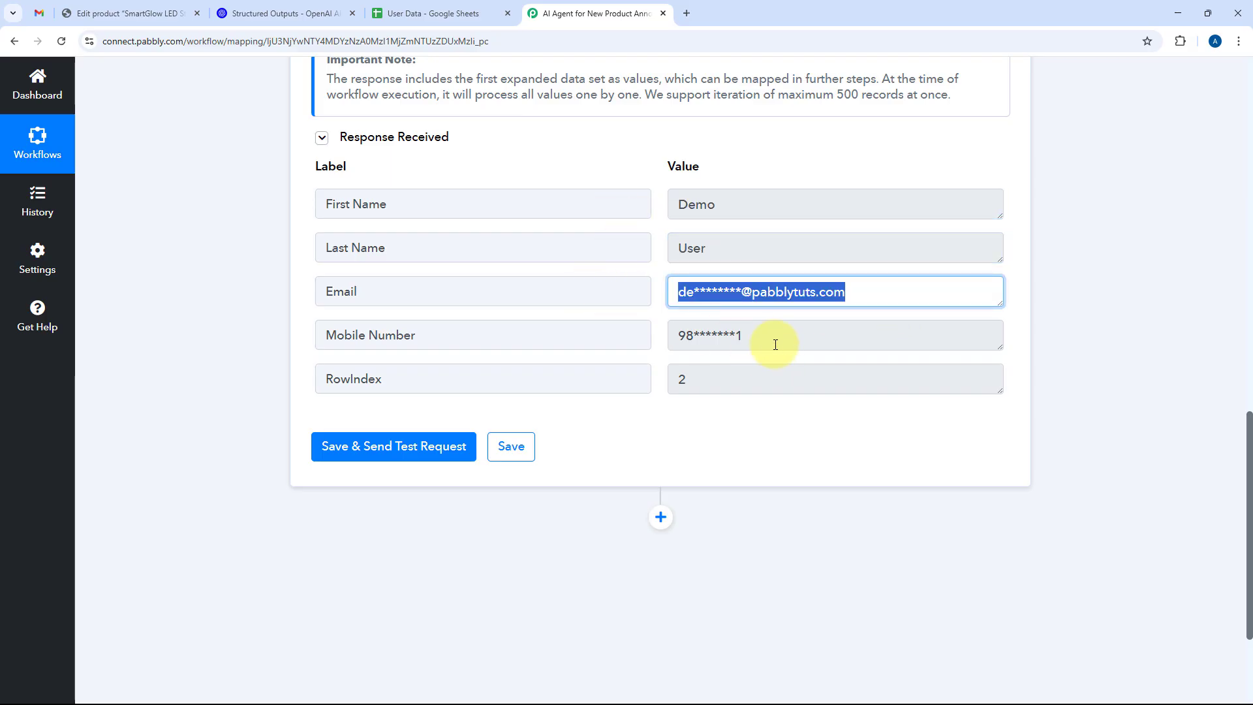
click(776, 345)
click(714, 383)
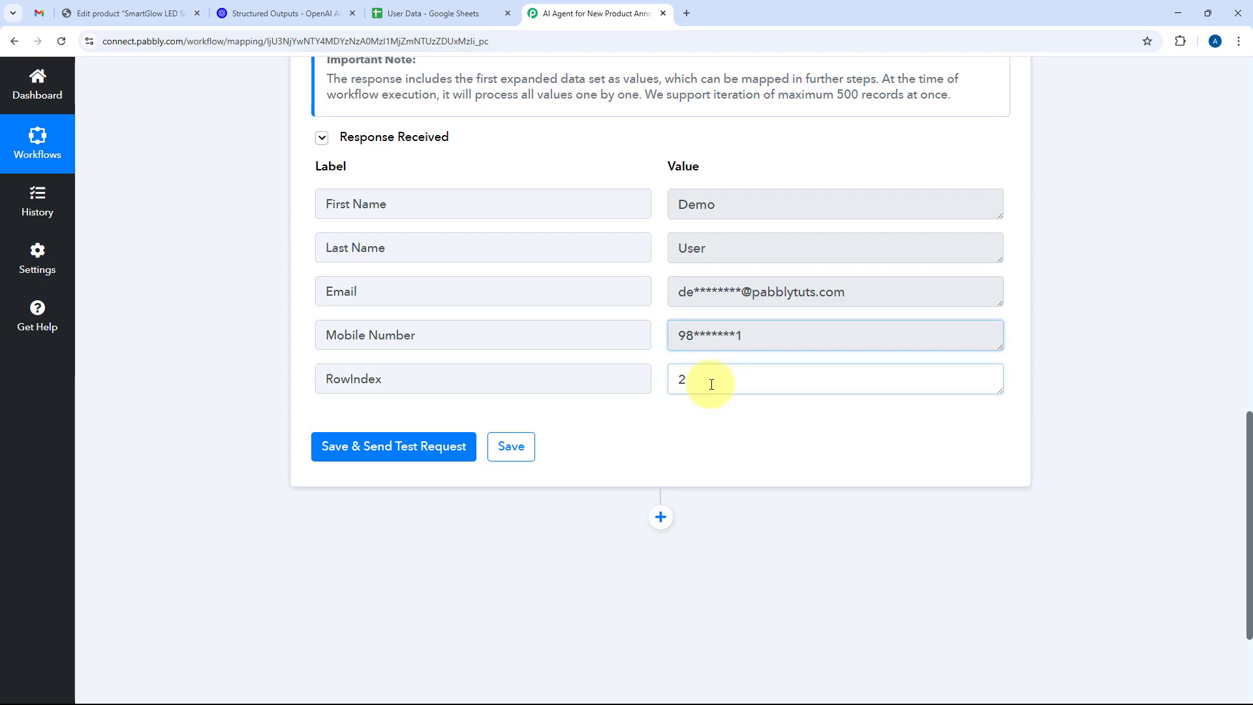
click(655, 343)
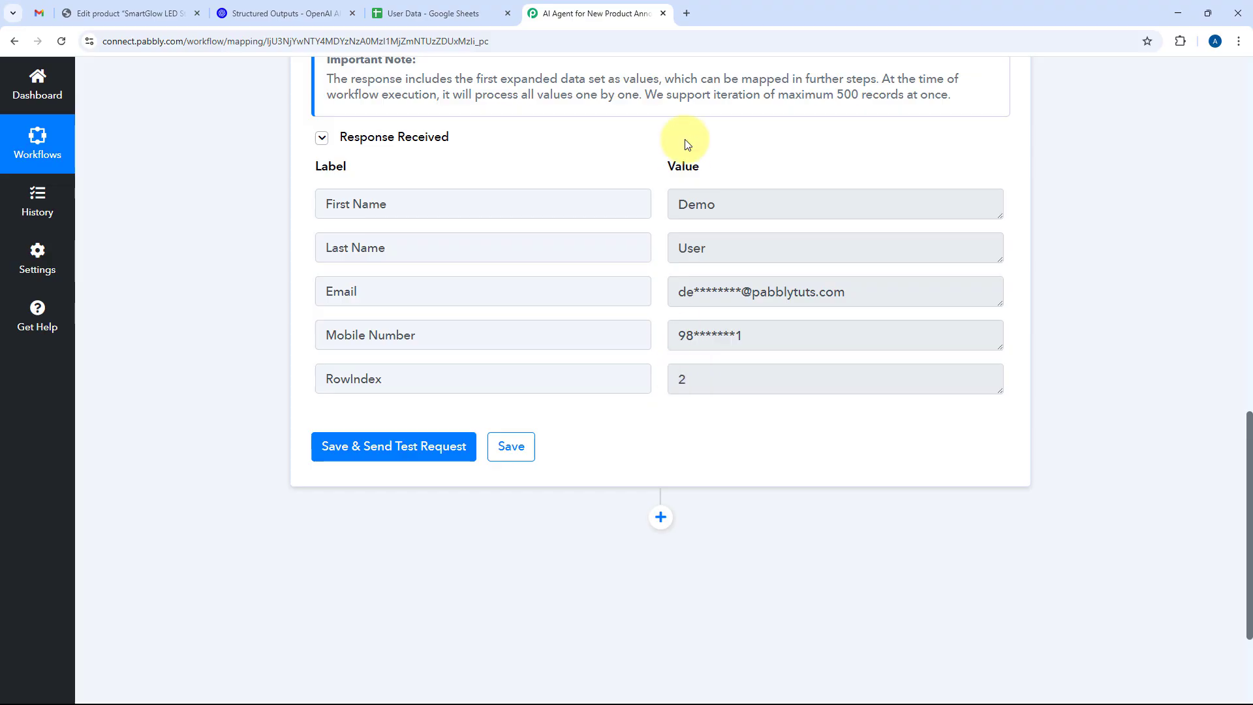
scroll(641, 173, up, 2)
scroll(642, 173, up, 6)
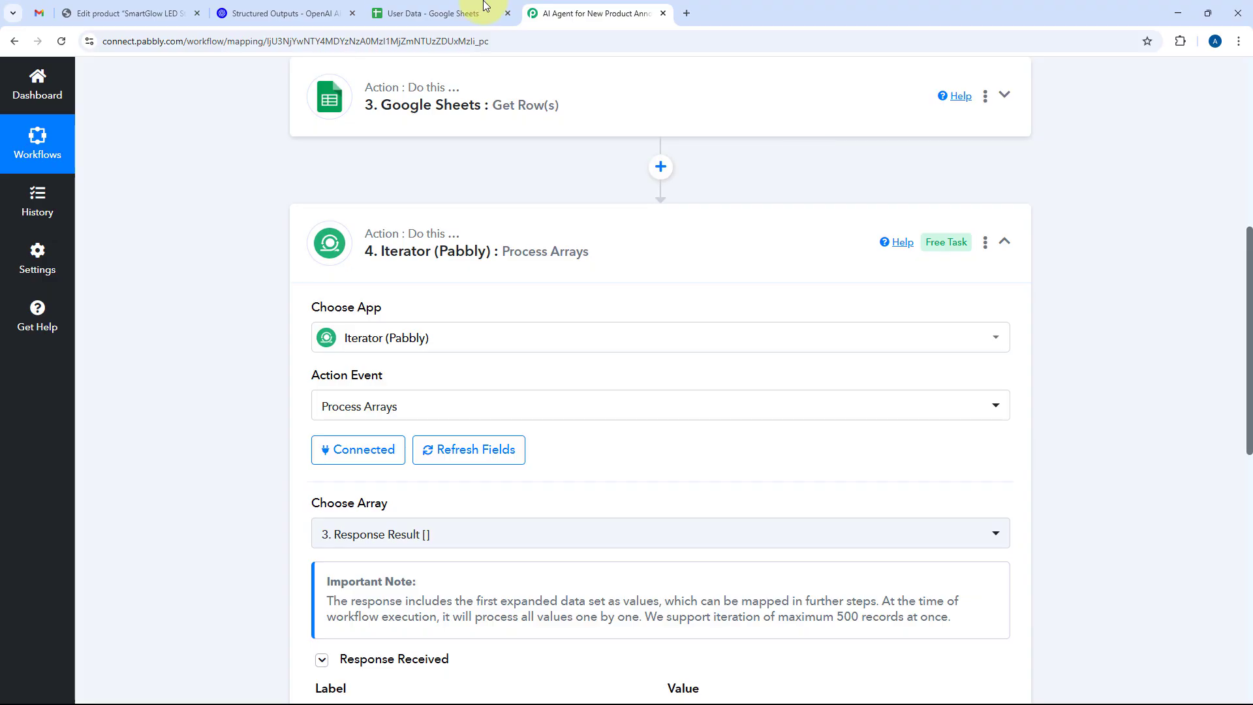
click(450, 13)
click(555, 8)
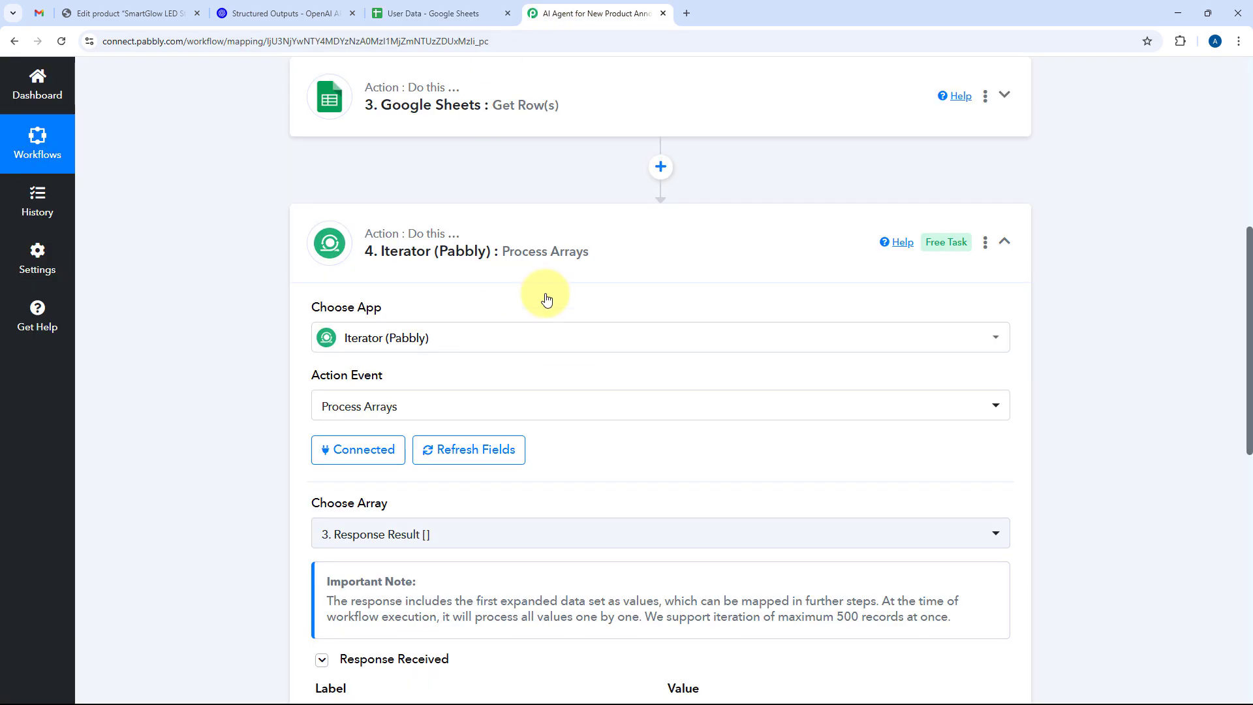
scroll(137, 276, down, 5)
scroll(233, 292, down, 4)
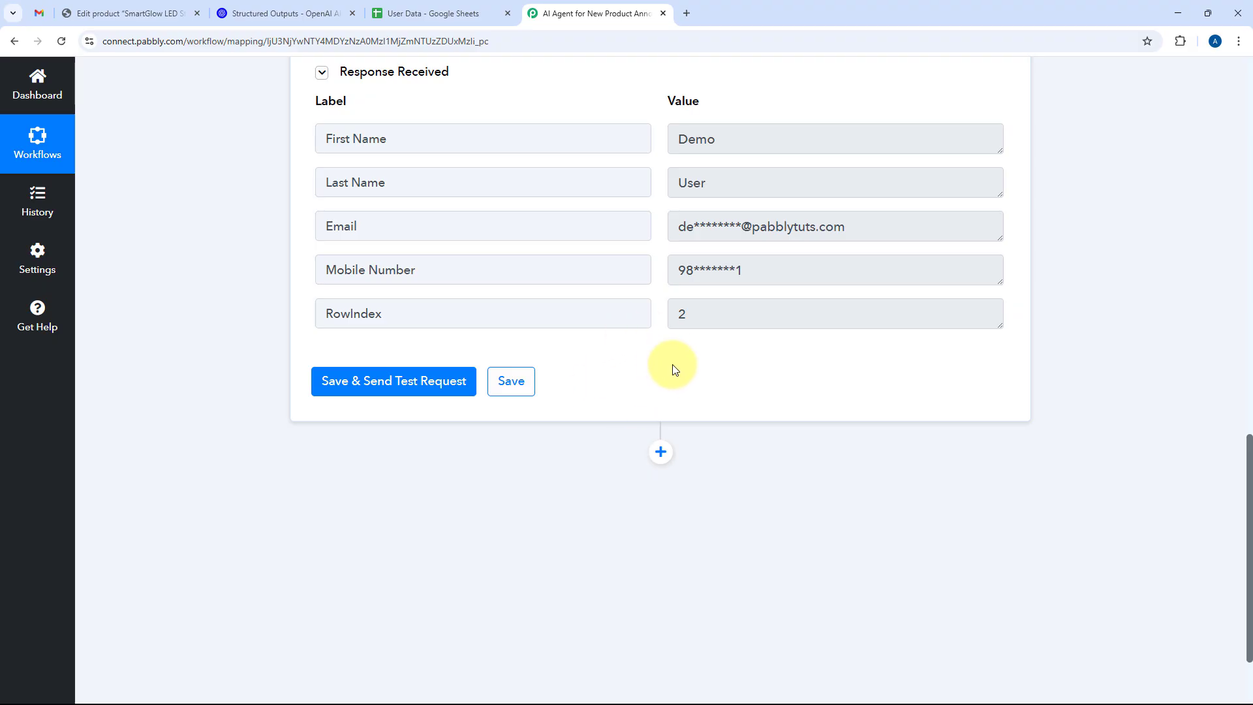
Add an action step after the Iterator and choose Gmail as its app.
scroll(675, 367, down, 2)
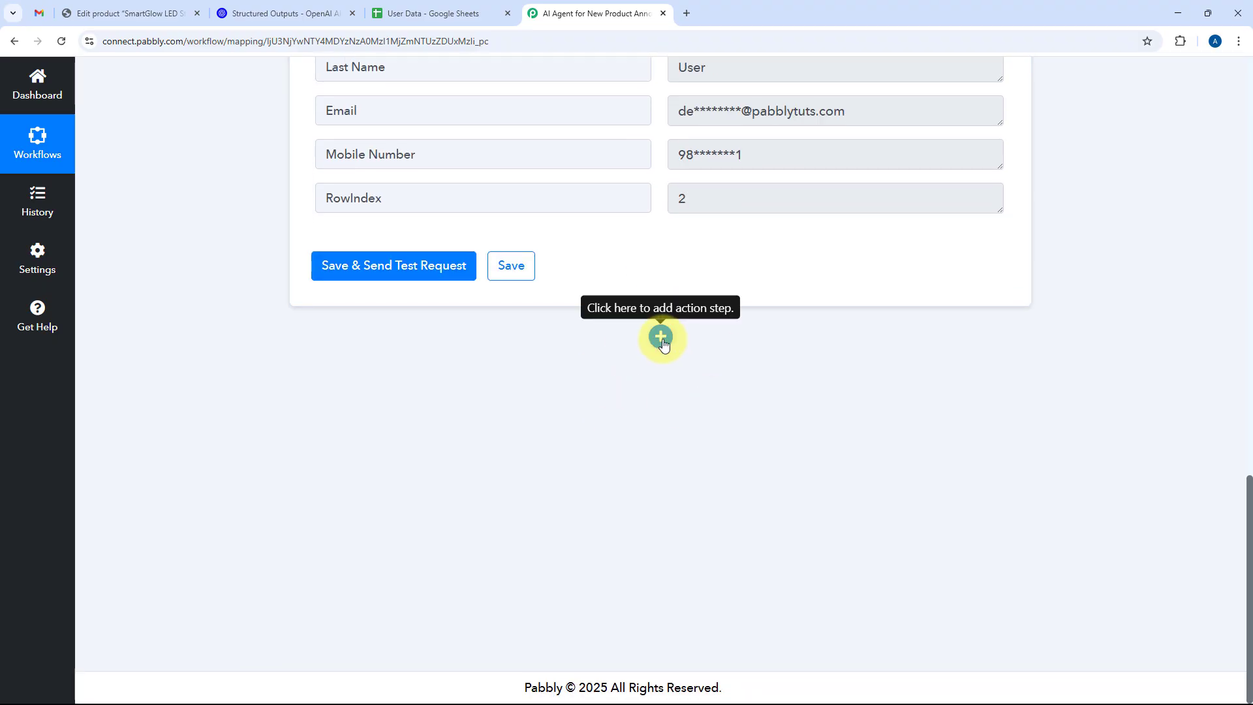
click(661, 337)
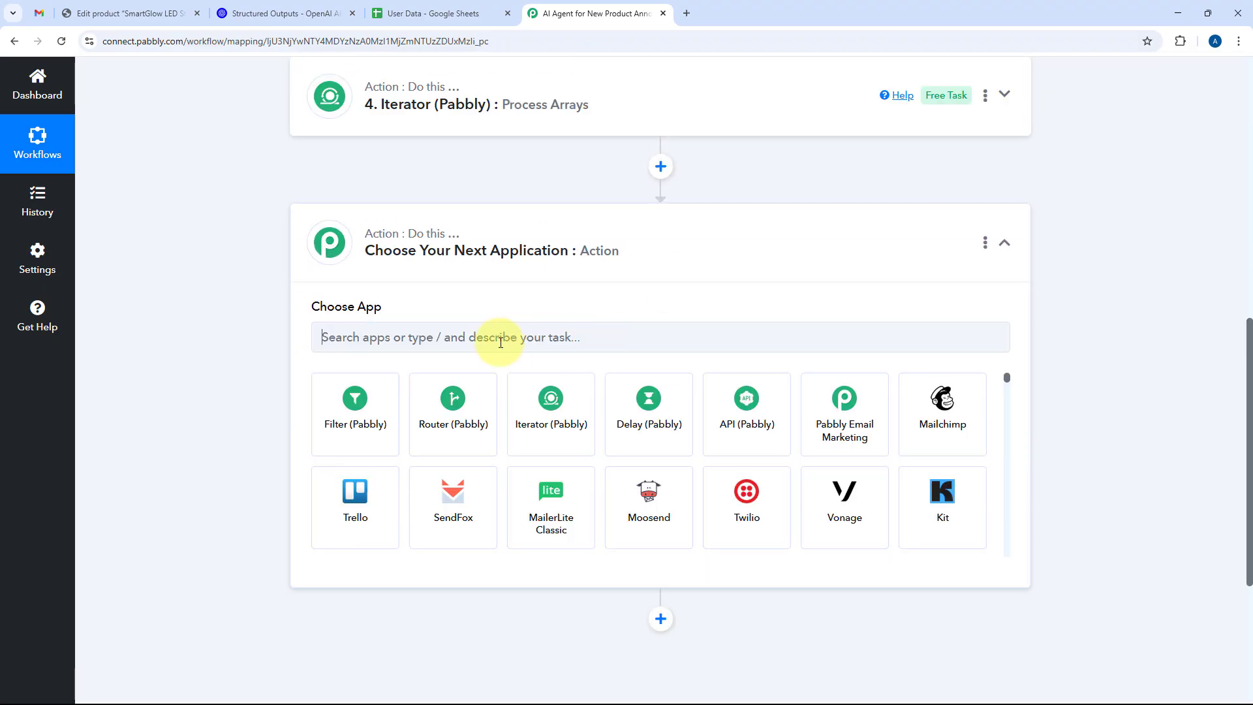
click(439, 347)
text(Gmail)
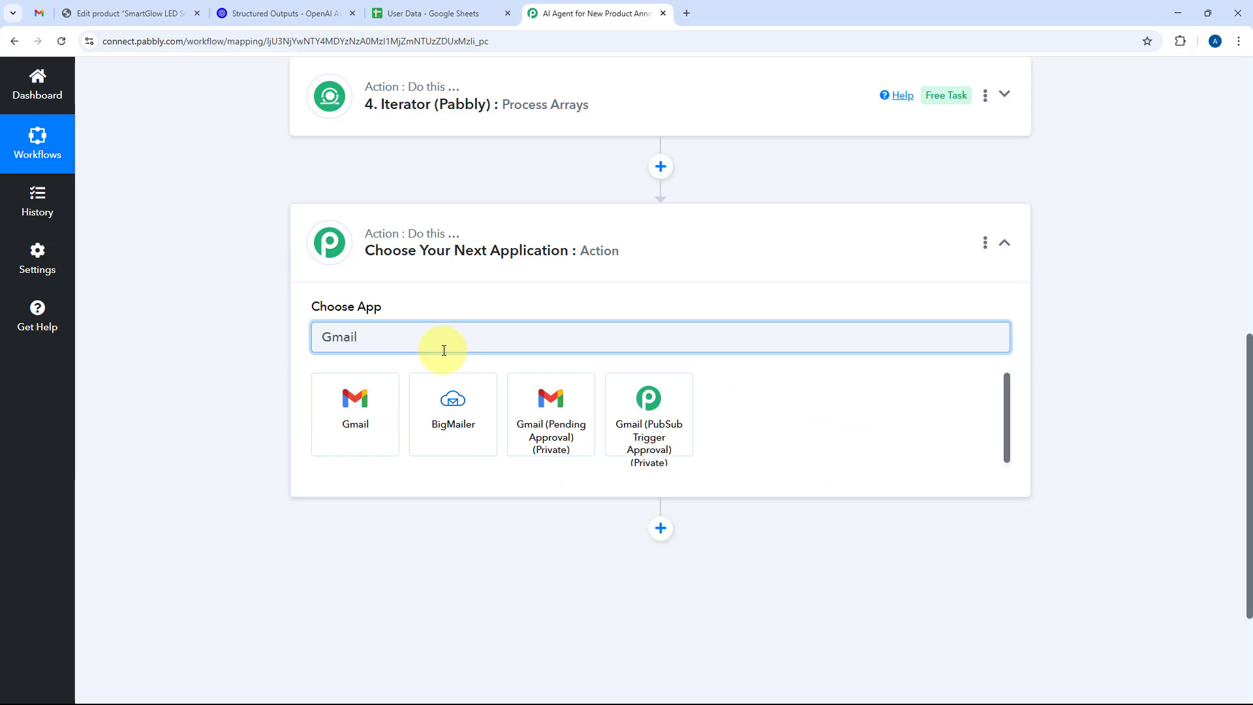
click(358, 420)
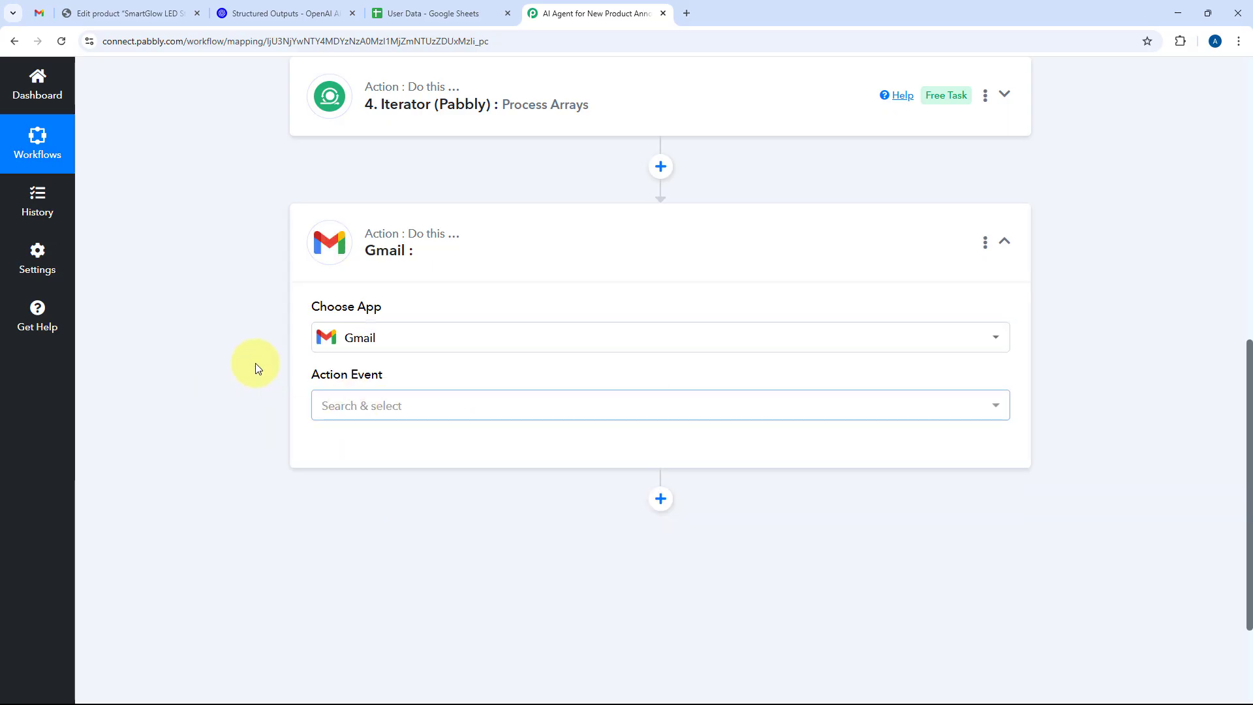
Set the Gmail step's action event to Send Email (V2).
click(373, 276)
scroll(198, 330, down, 1)
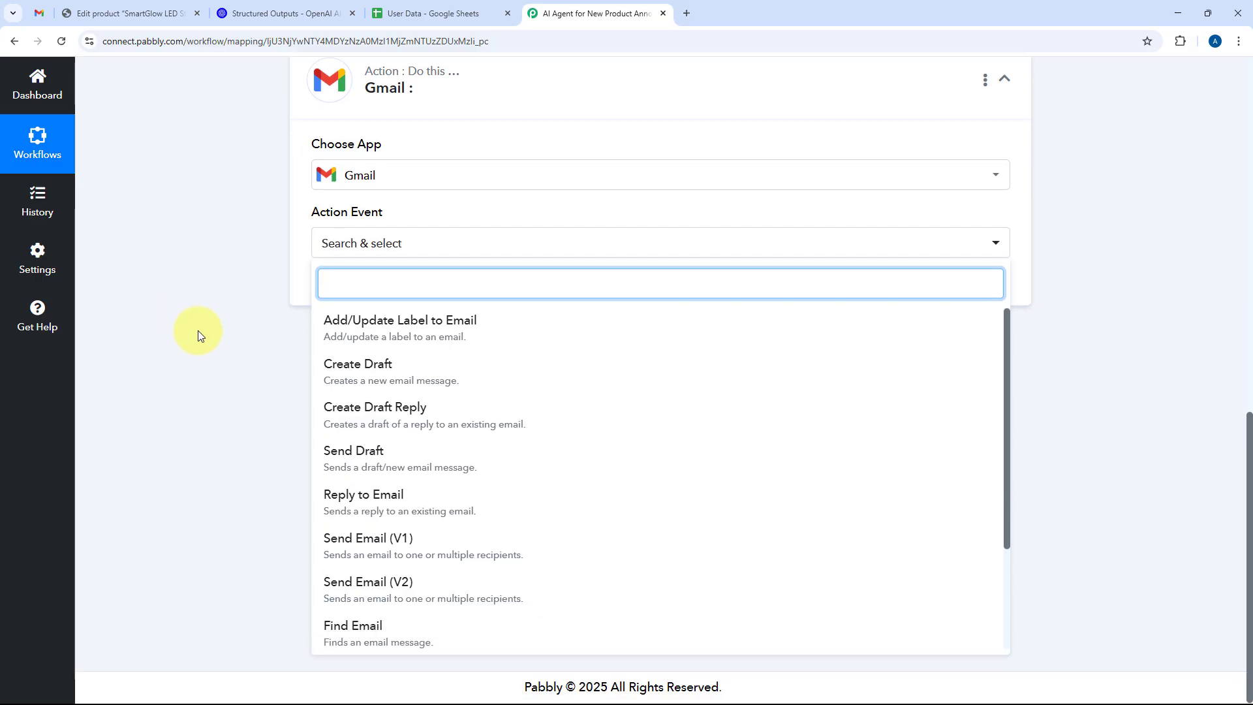
scroll(420, 358, down, 2)
scroll(420, 382, down, 1)
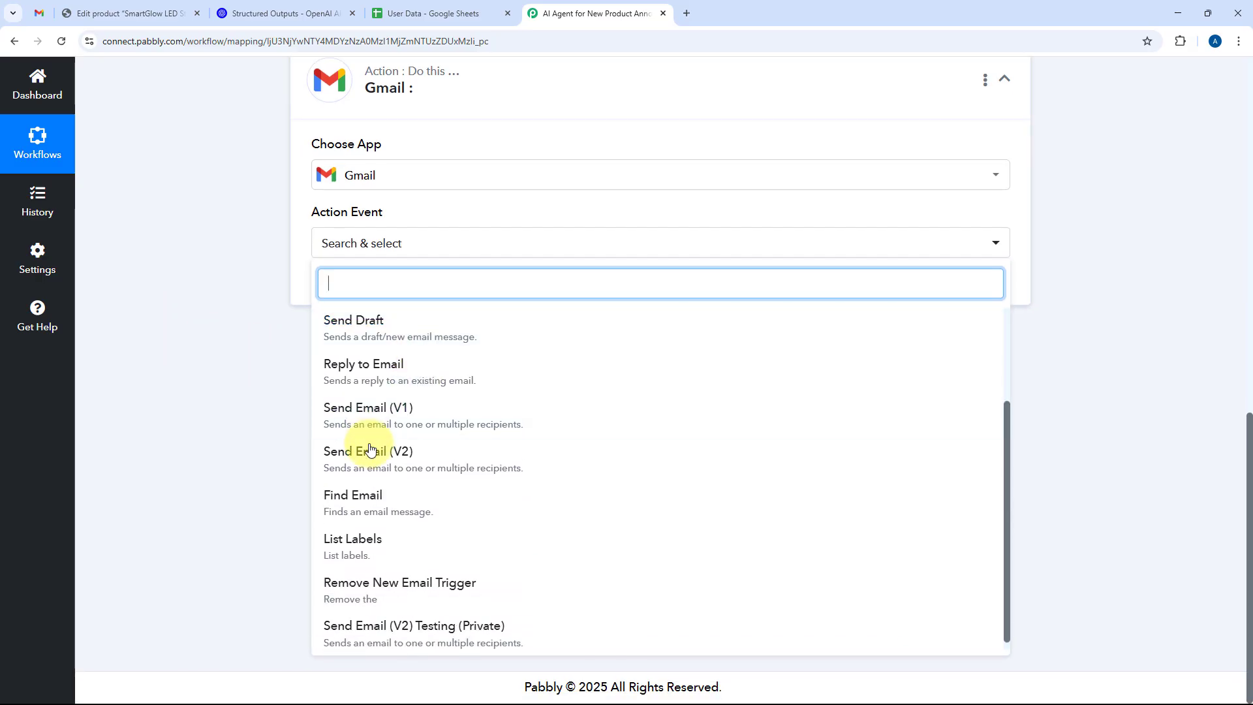
click(352, 449)
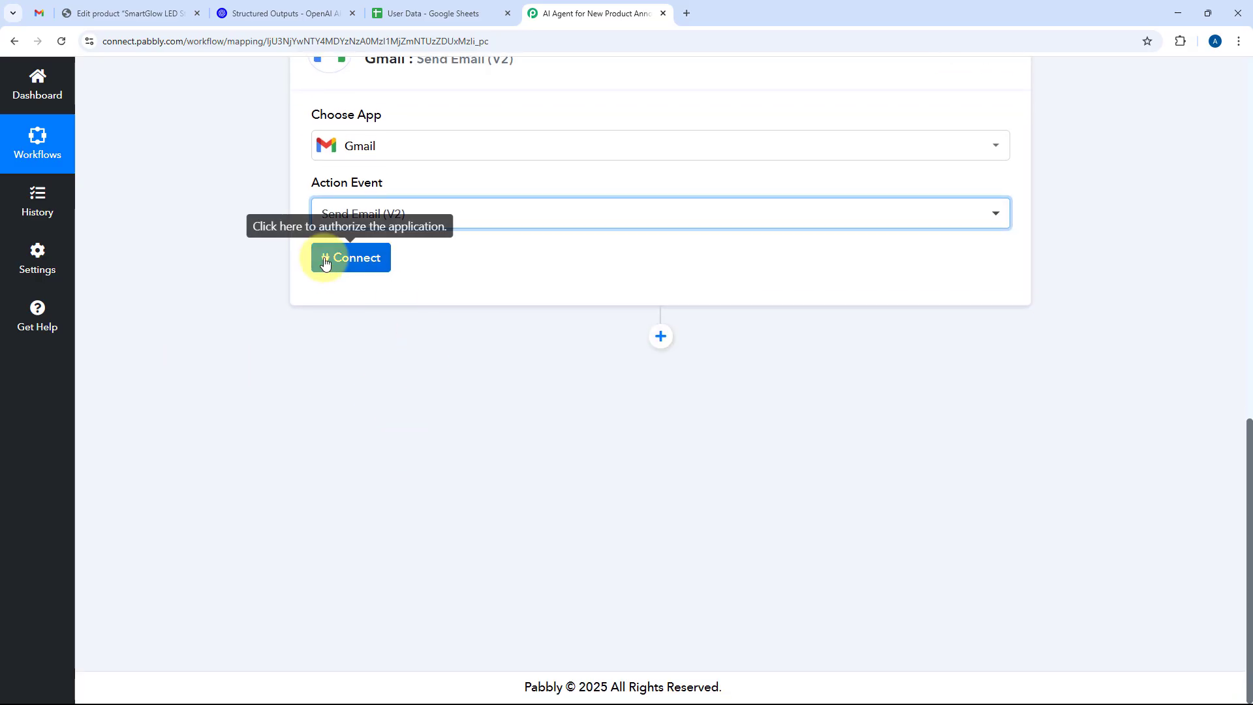
Add a new Gmail connection, signing in with the sender's Google account and allowing Pabbly Connect access.
click(323, 257)
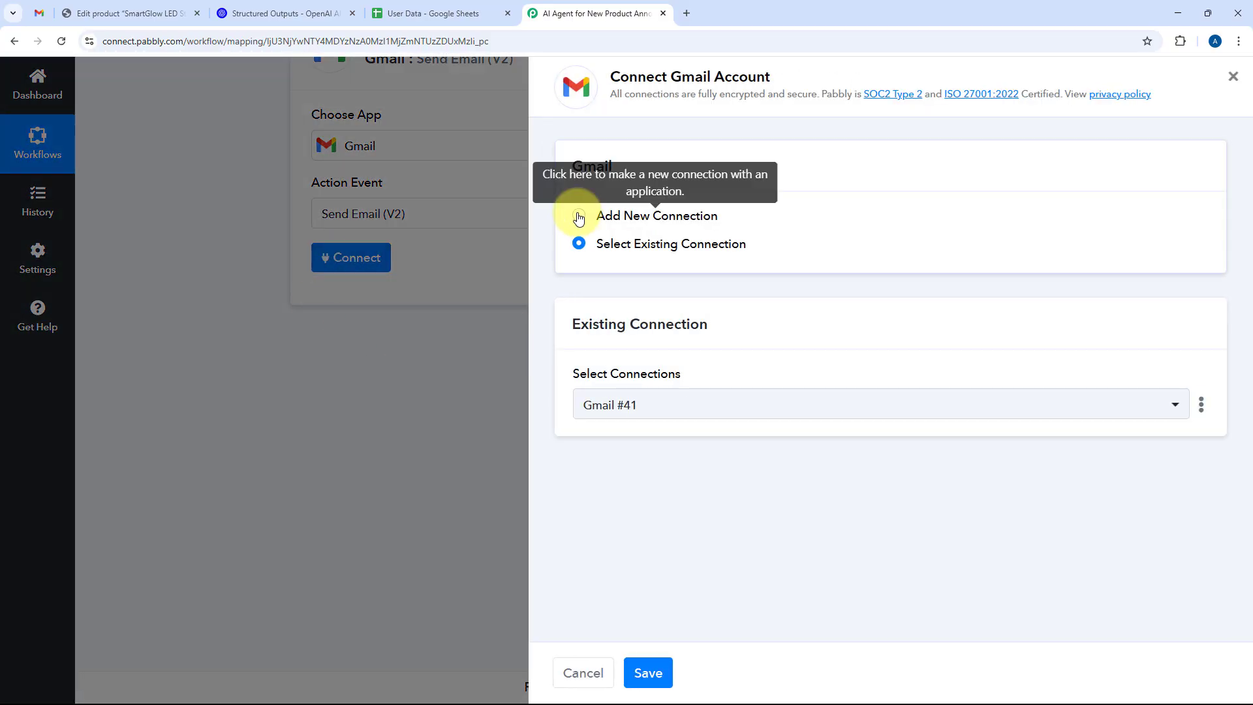
click(600, 215)
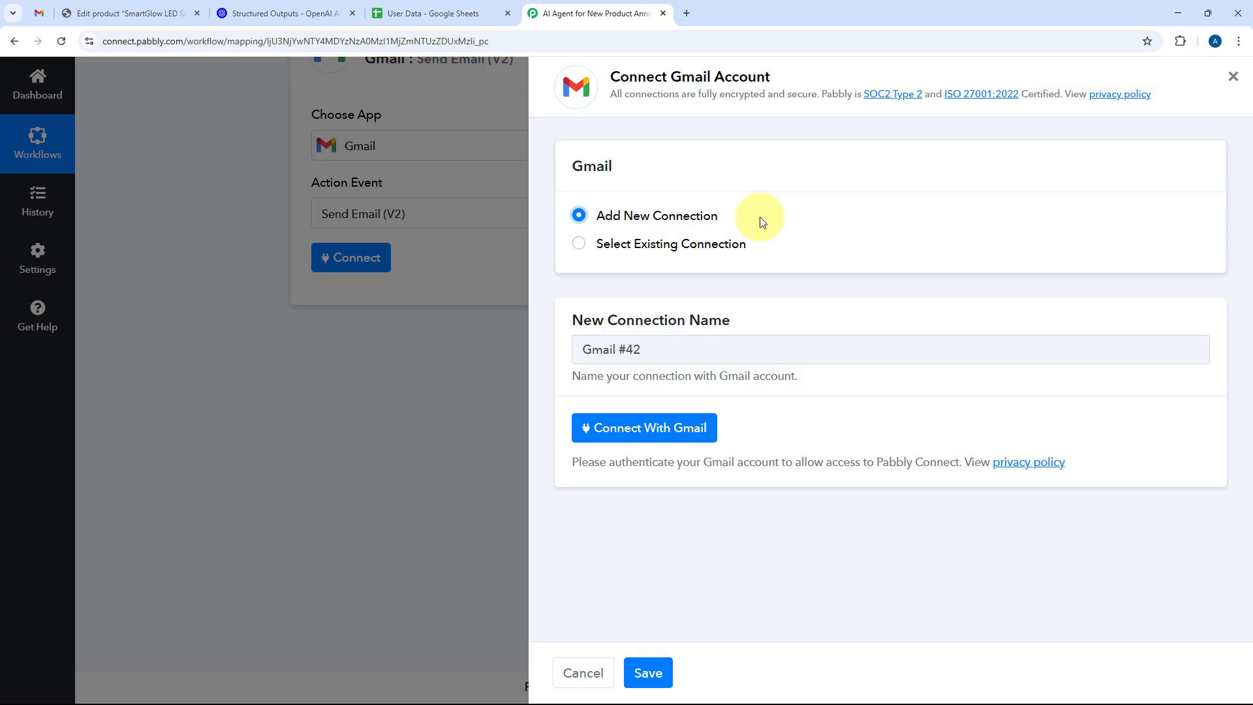
click(669, 443)
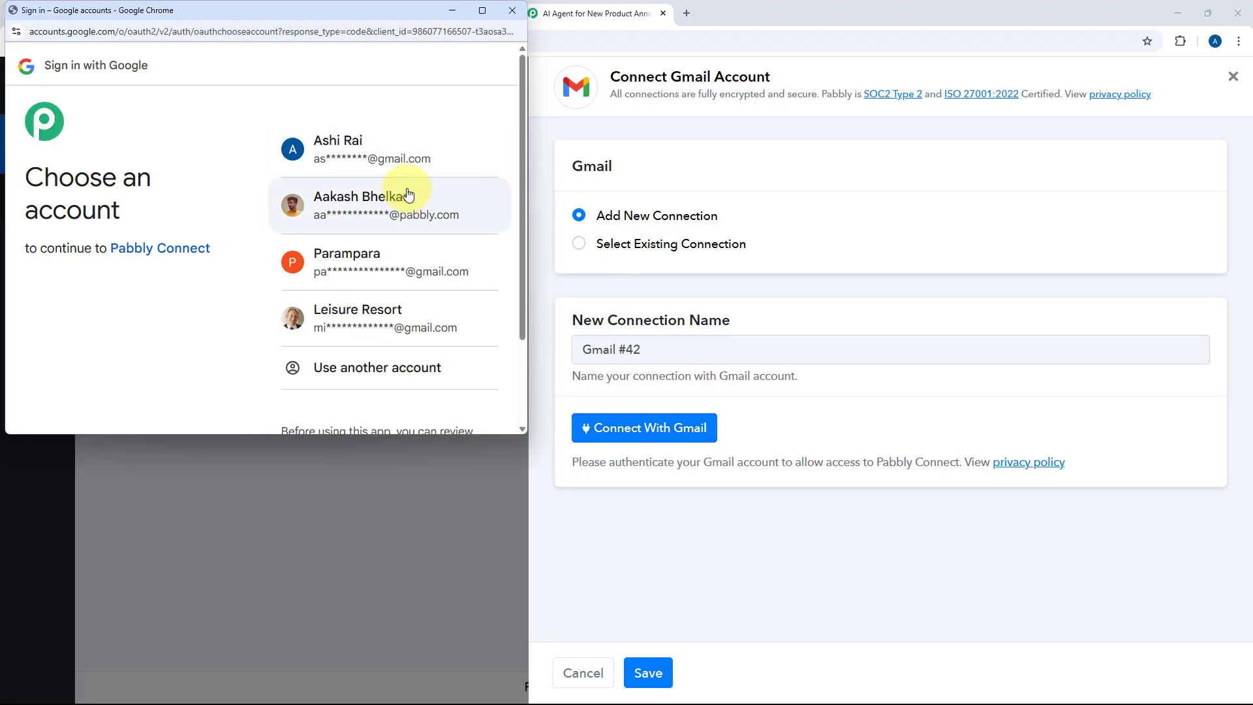
click(395, 203)
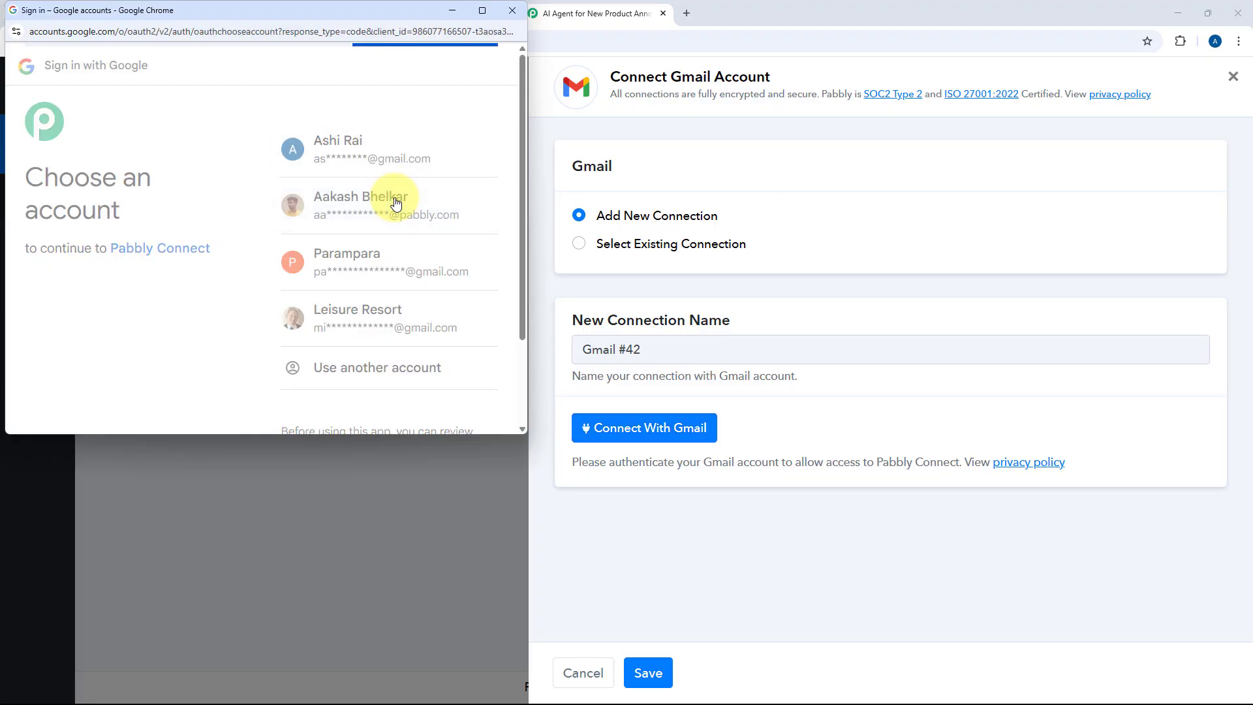
scroll(395, 203, down, 5)
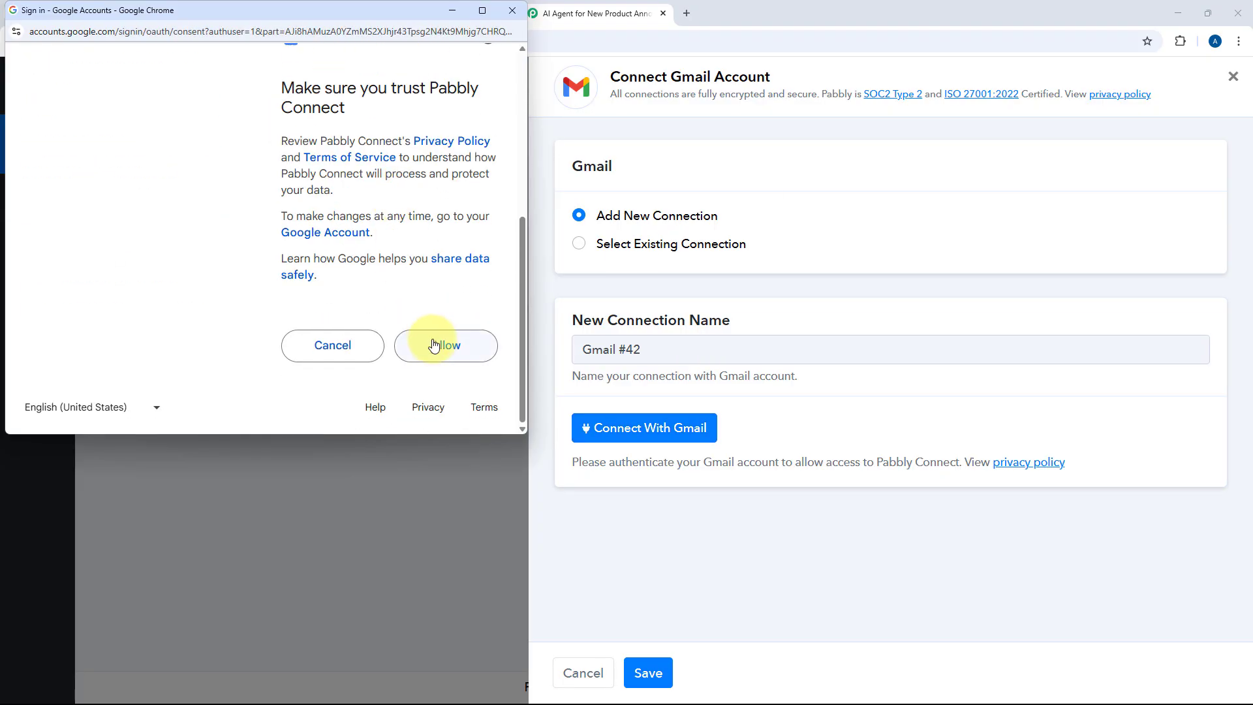
click(435, 350)
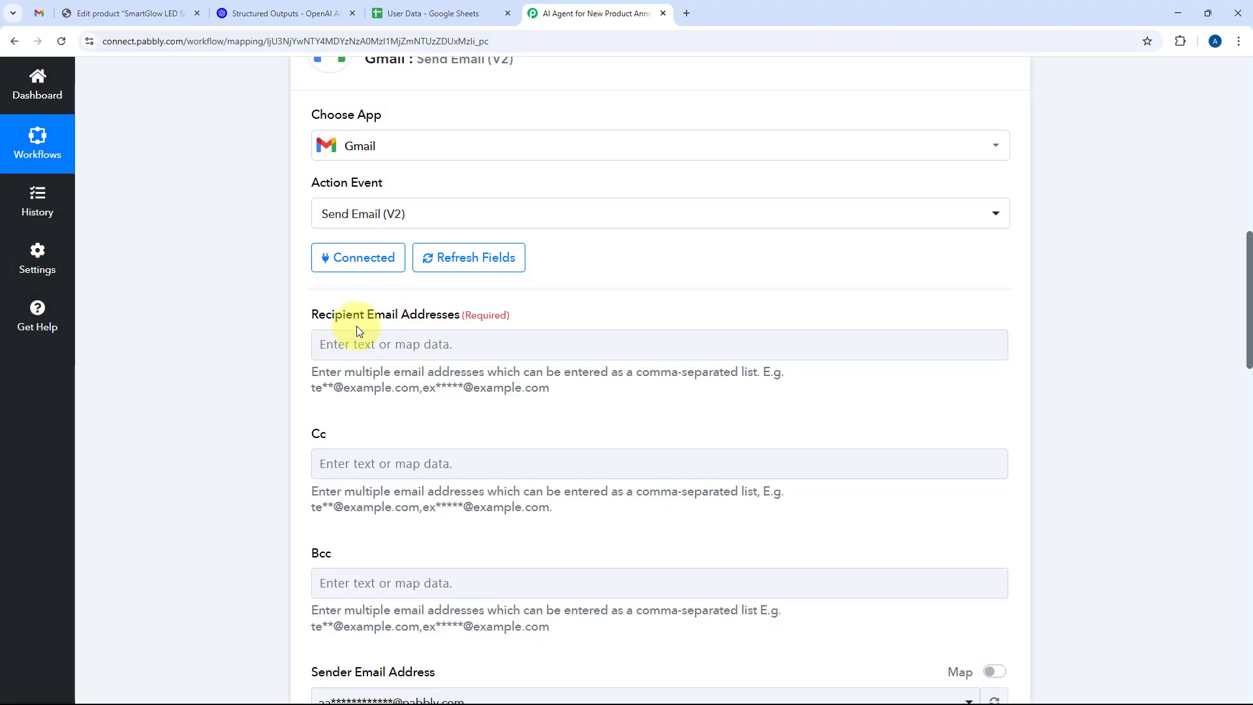
Review the Gmail step's recipient fields, the User Data sheet's Email column and the workflow steps preceding Gmail.
scroll(616, 283, down, 1)
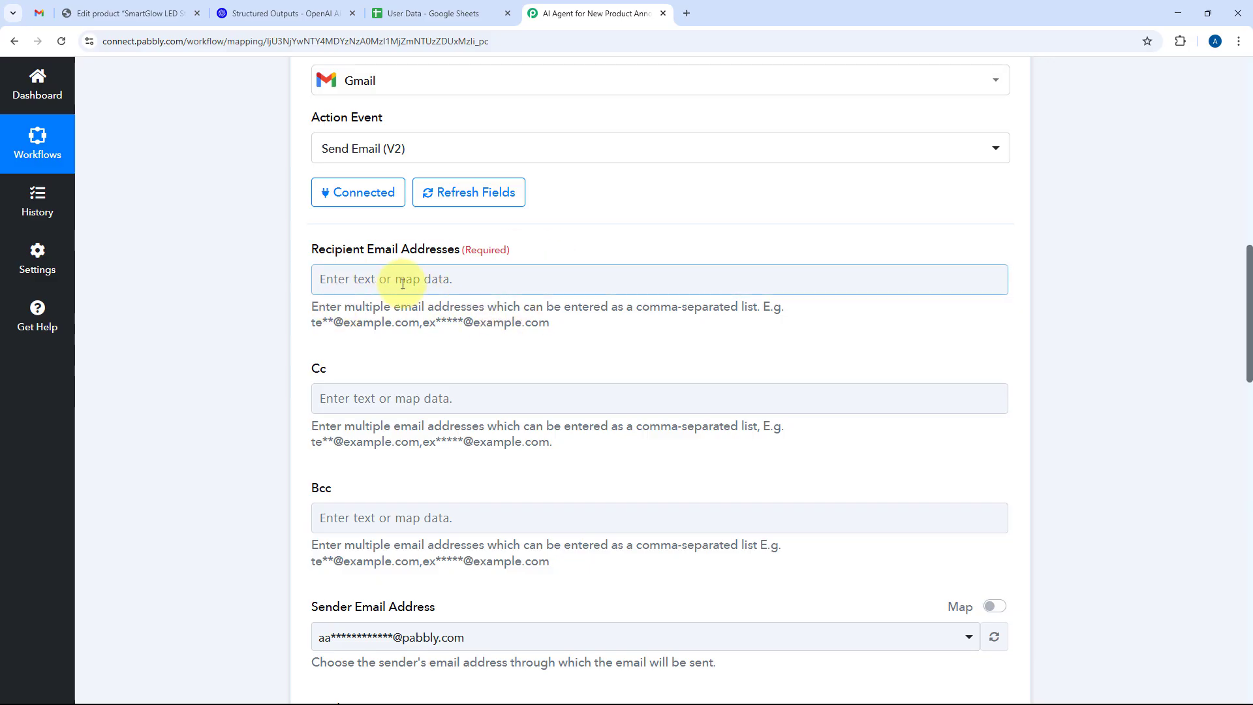
scroll(587, 261, up, 2)
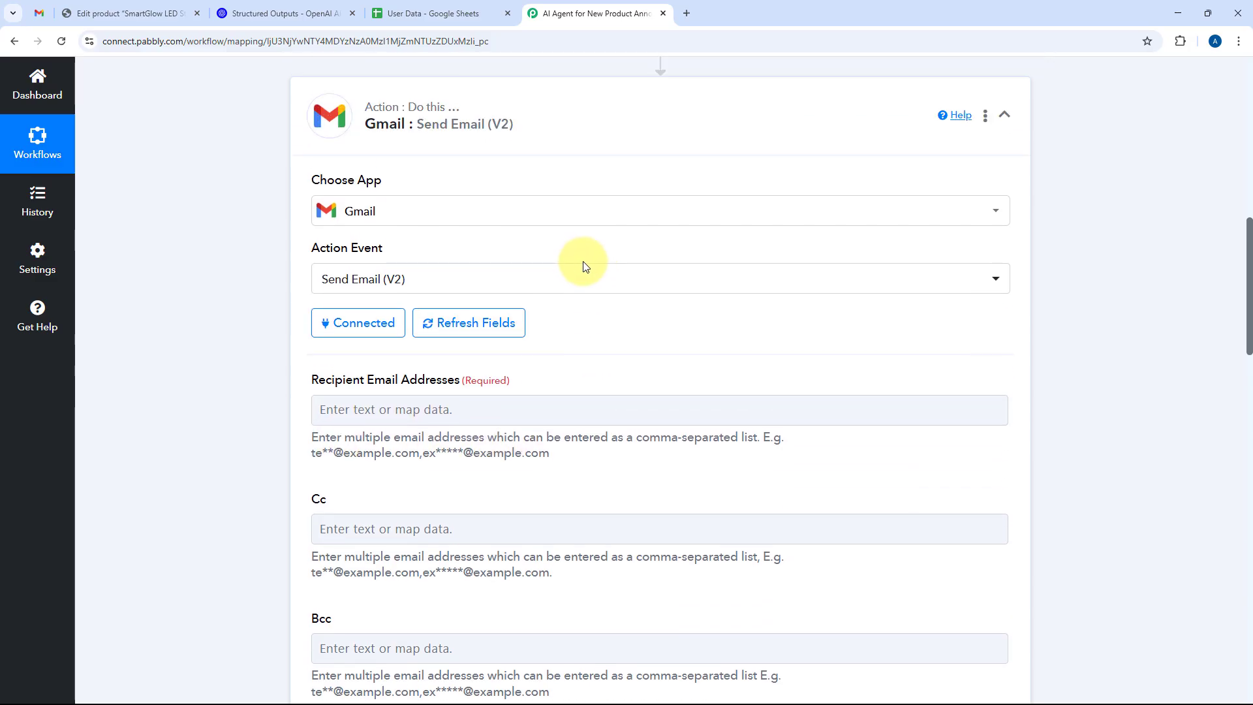
click(427, 10)
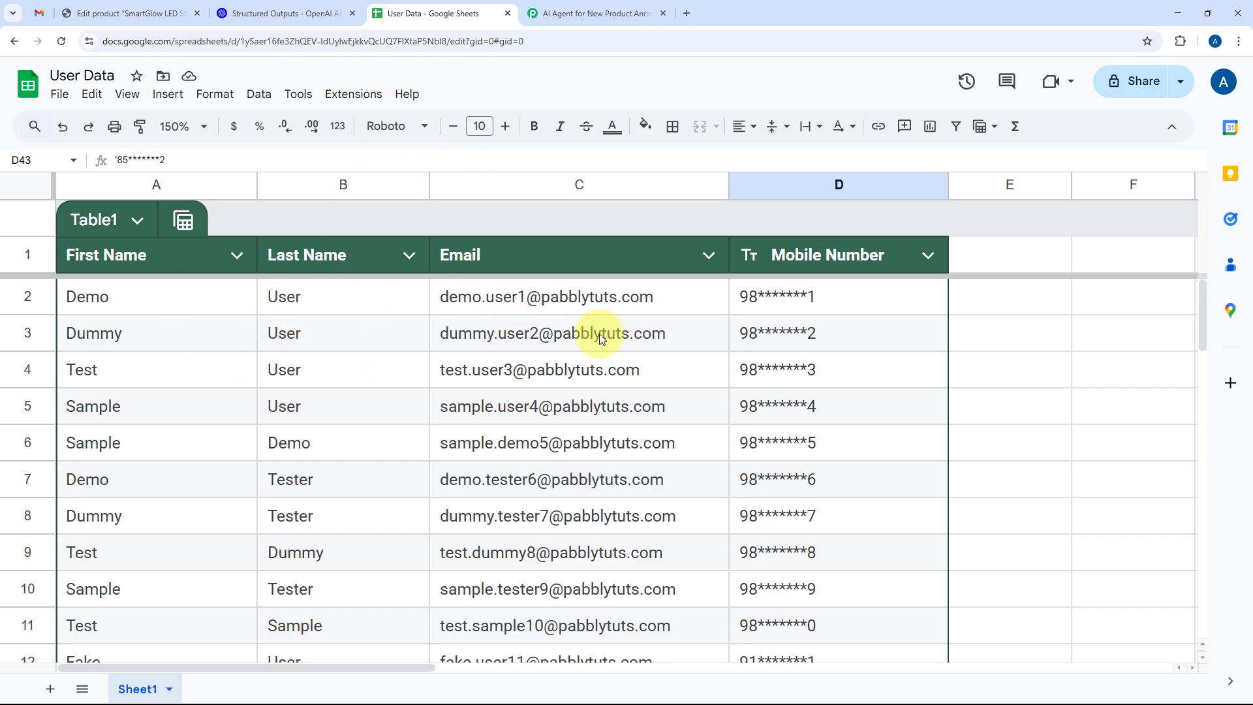
click(610, 13)
scroll(239, 264, up, 5)
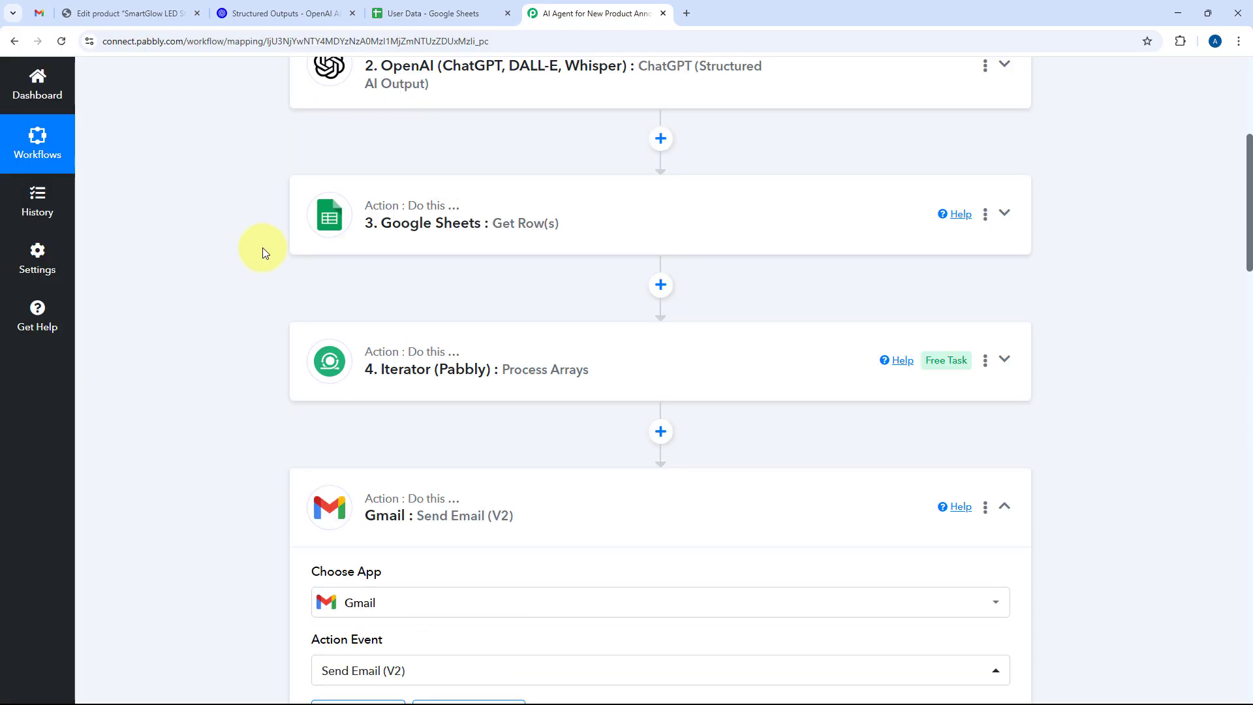
scroll(560, 252, down, 3)
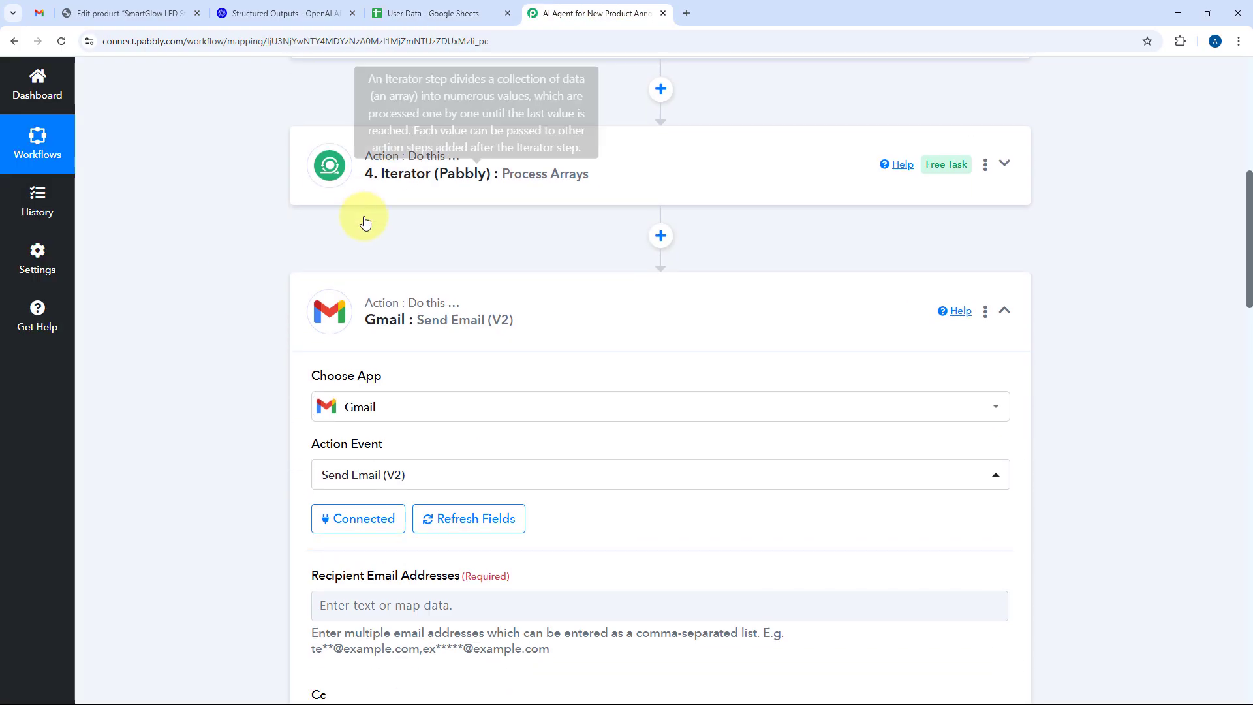
scroll(575, 195, down, 2)
scroll(597, 160, up, 2)
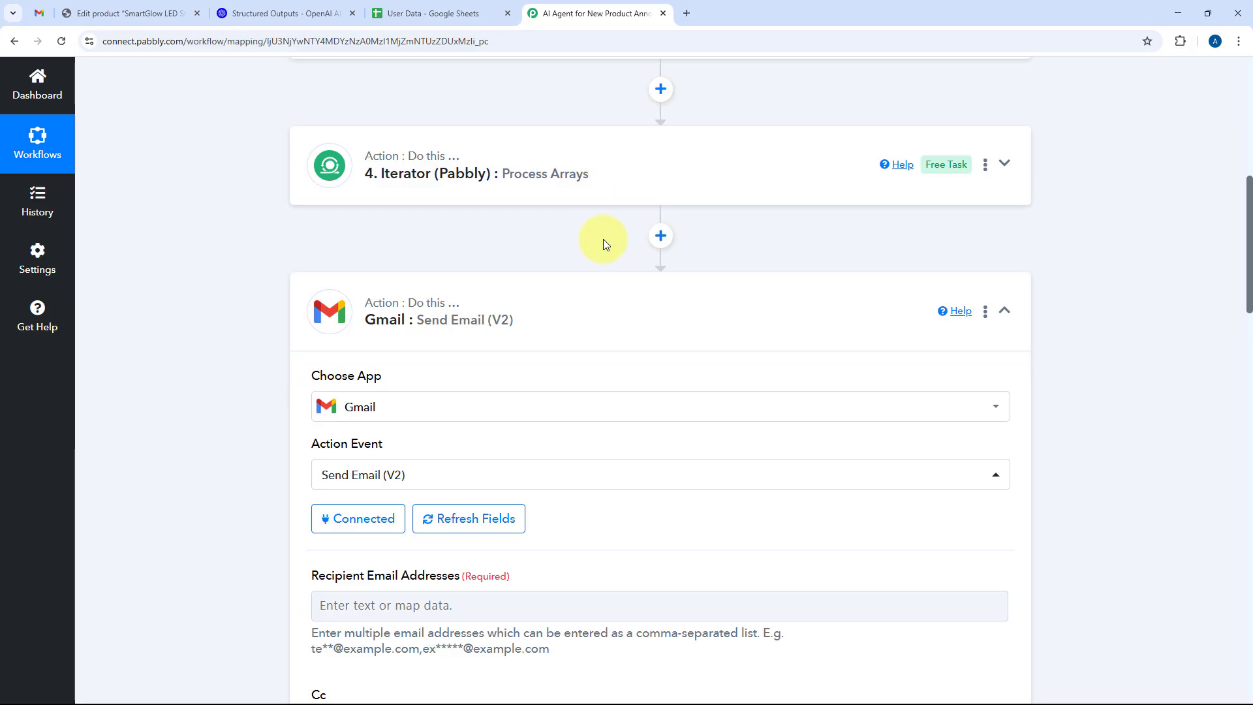
scroll(603, 238, down, 4)
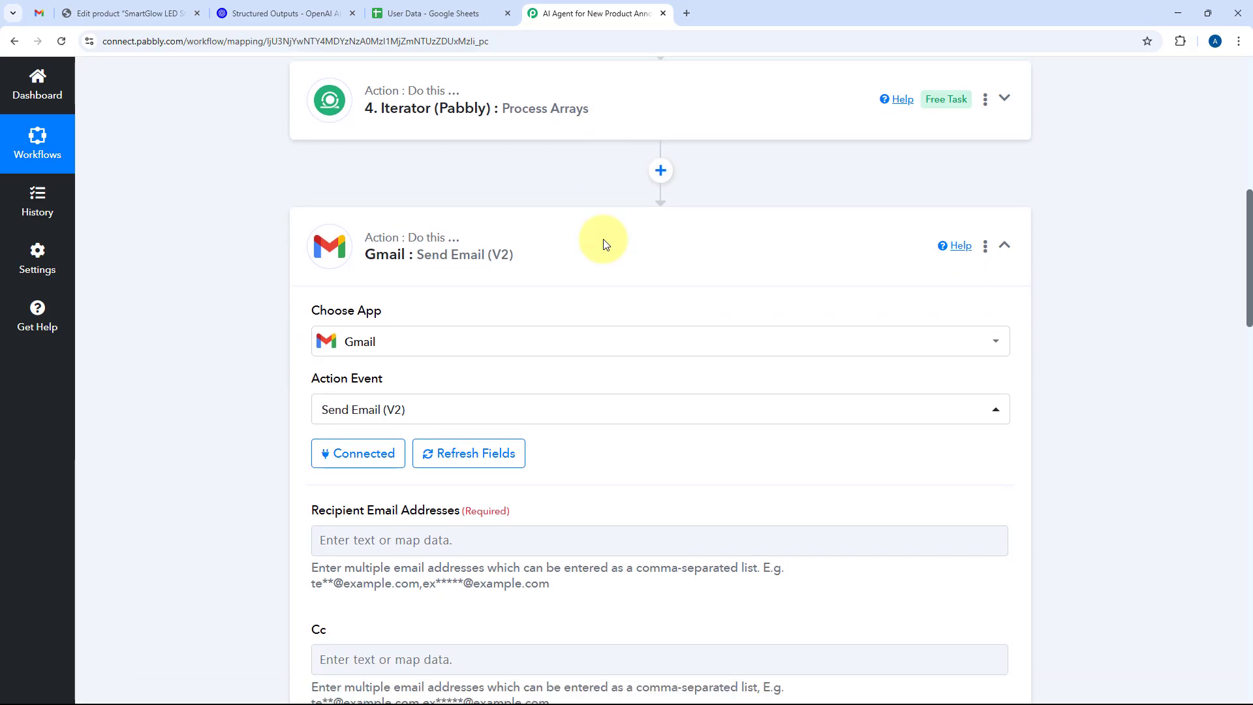
Map the Gmail step's Recipient Email Addresses field to the Email value from the Iterator step.
scroll(392, 313, down, 2)
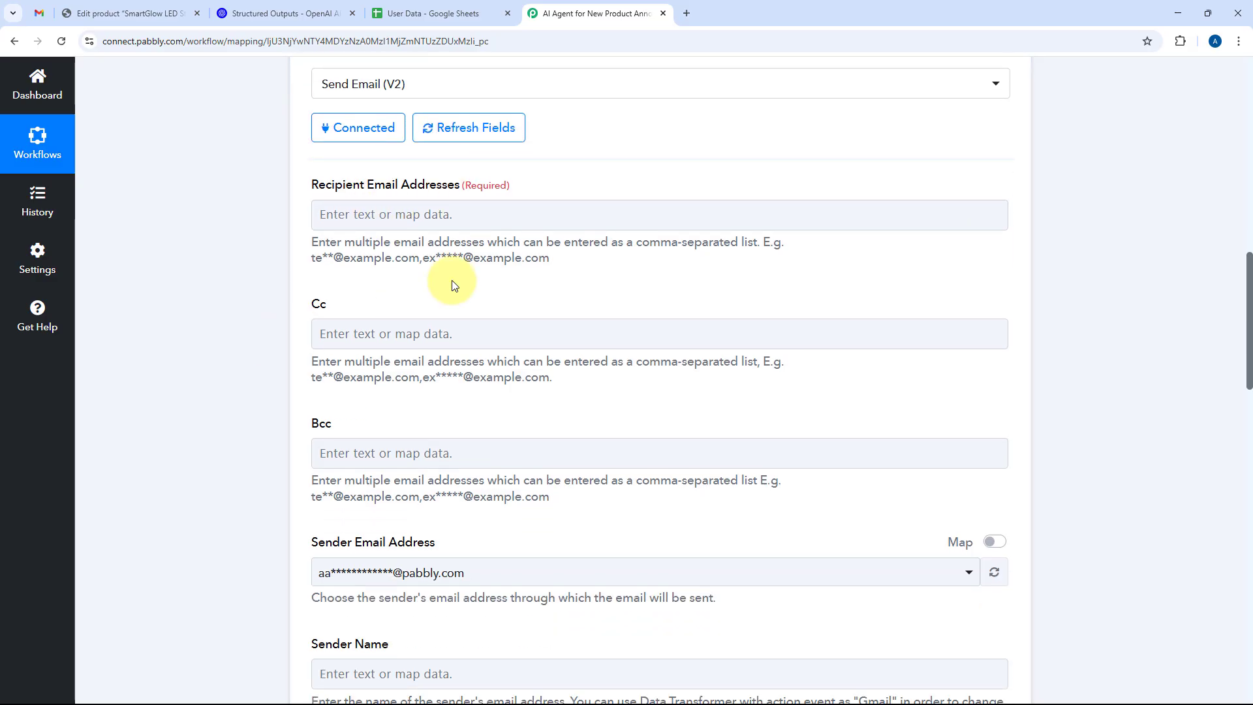
click(355, 216)
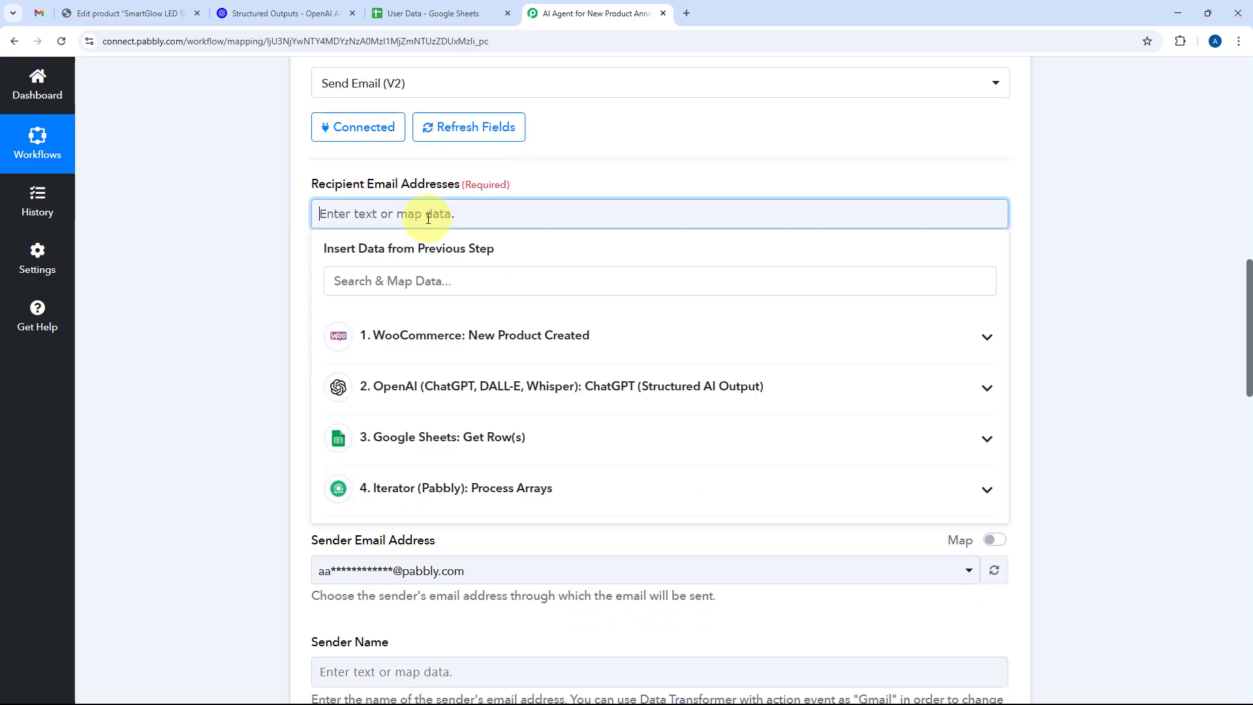
click(567, 497)
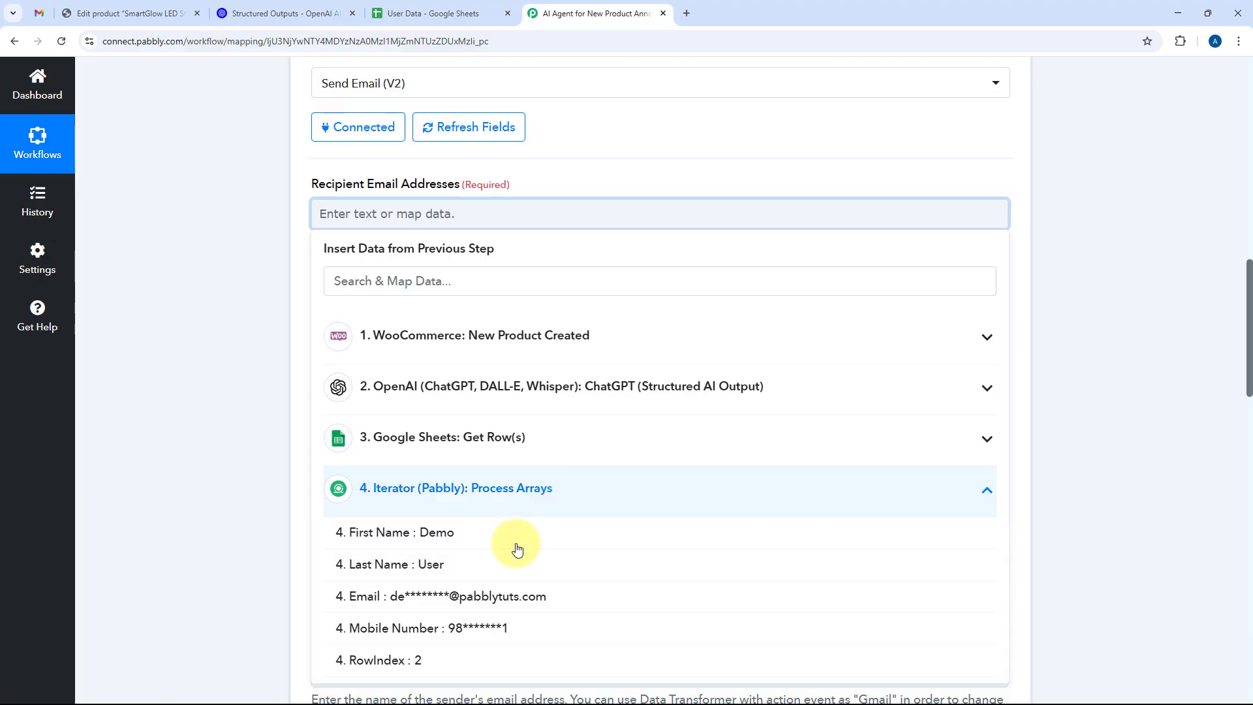
click(511, 605)
click(308, 295)
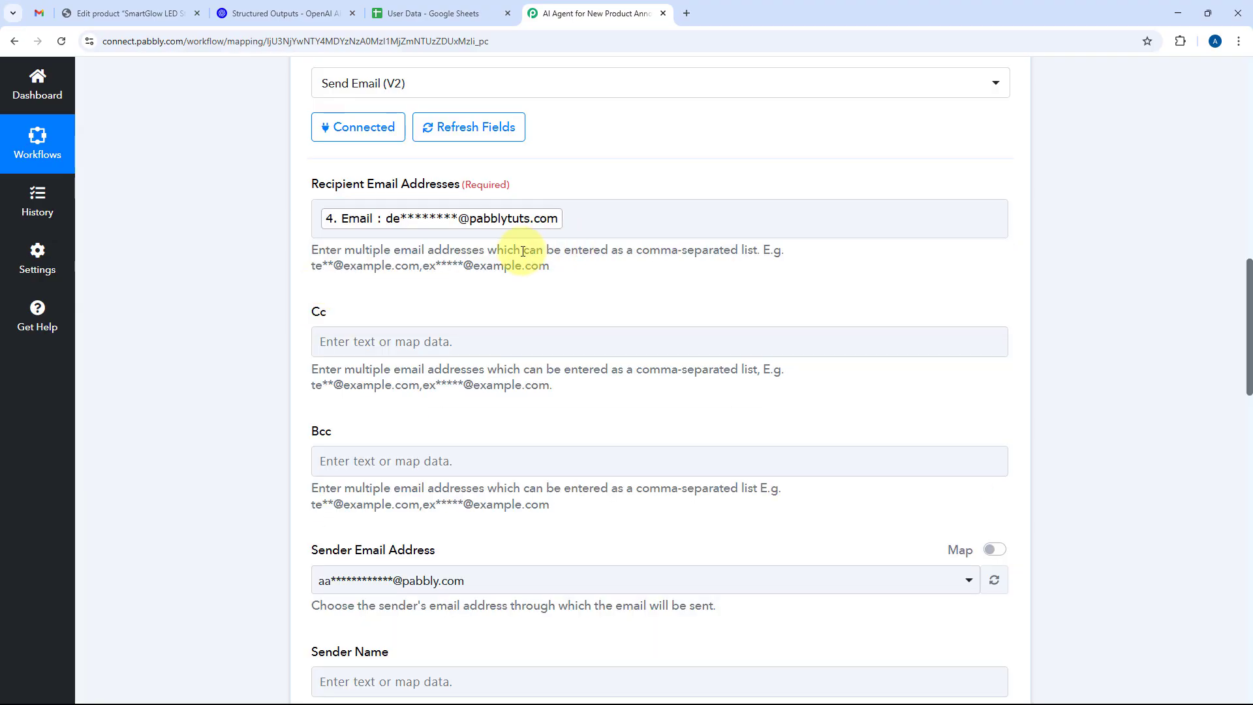
scroll(523, 252, down, 1)
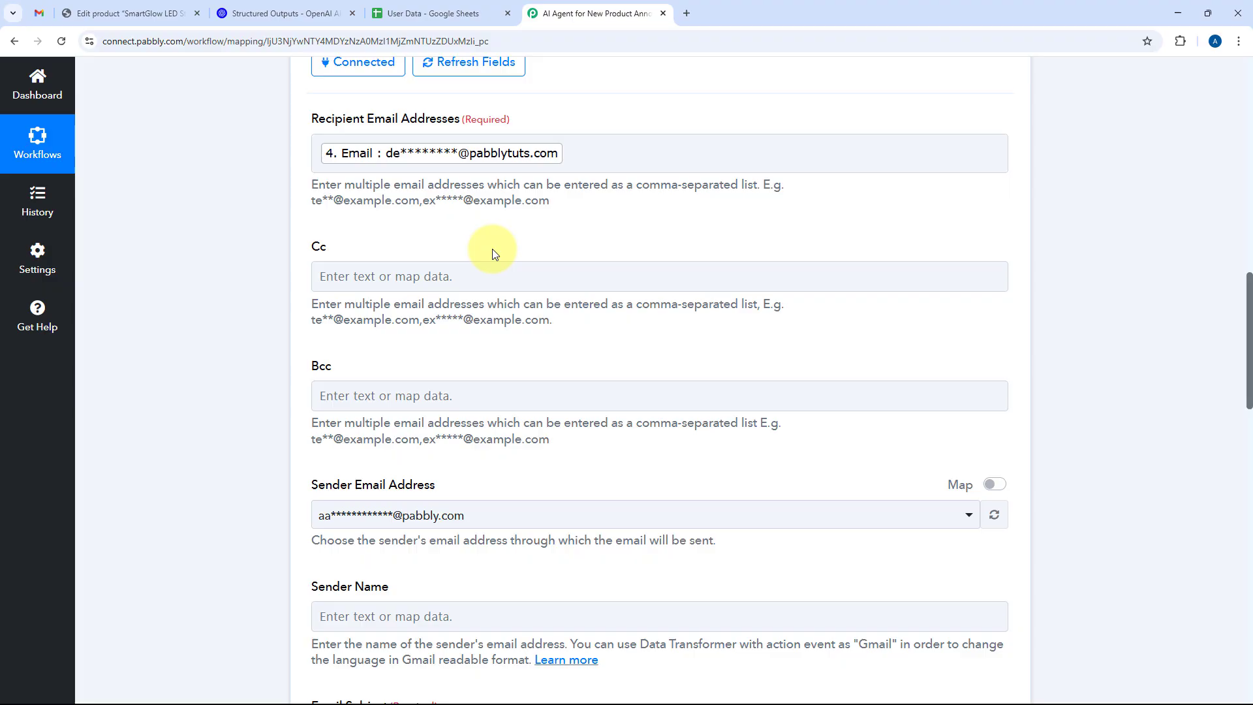
click(651, 141)
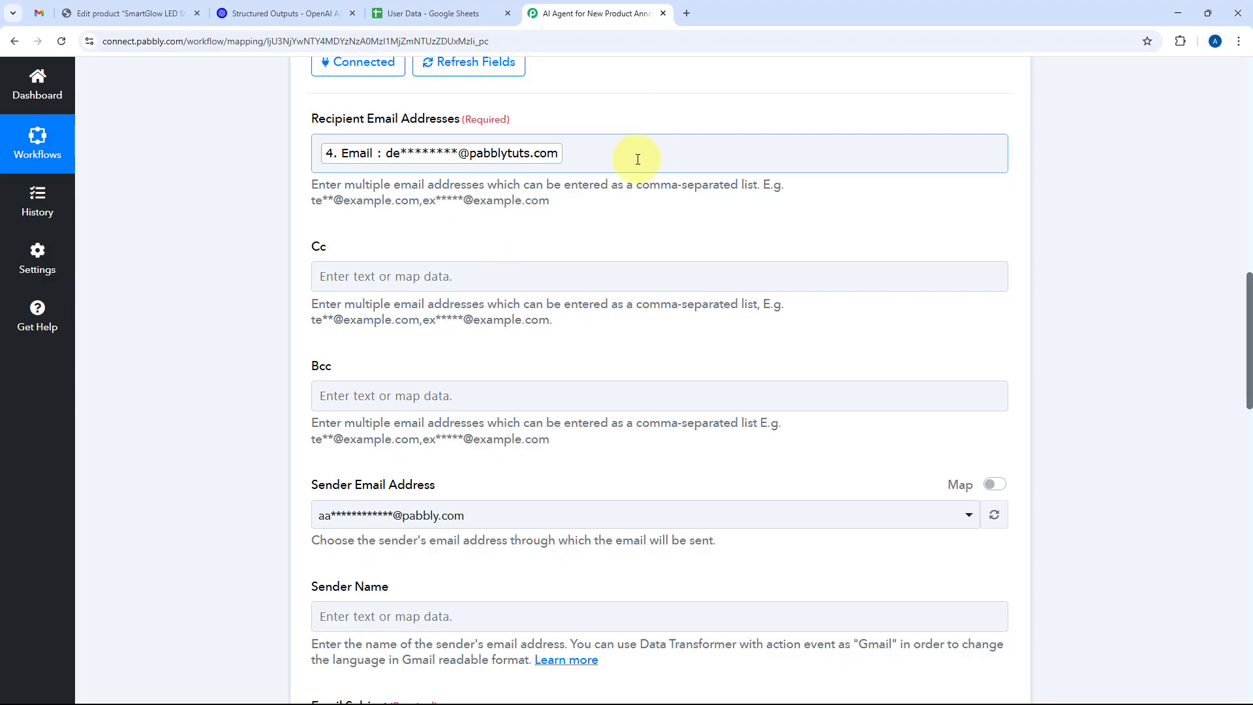
click(625, 152)
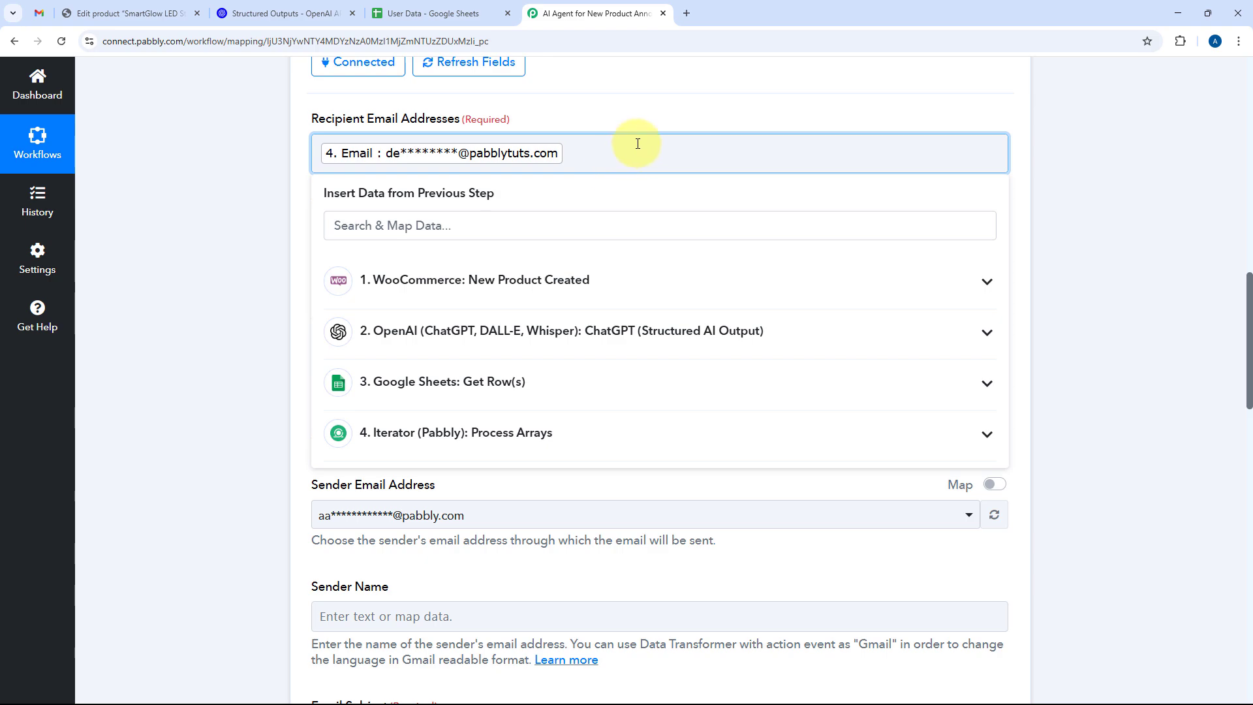
click(664, 124)
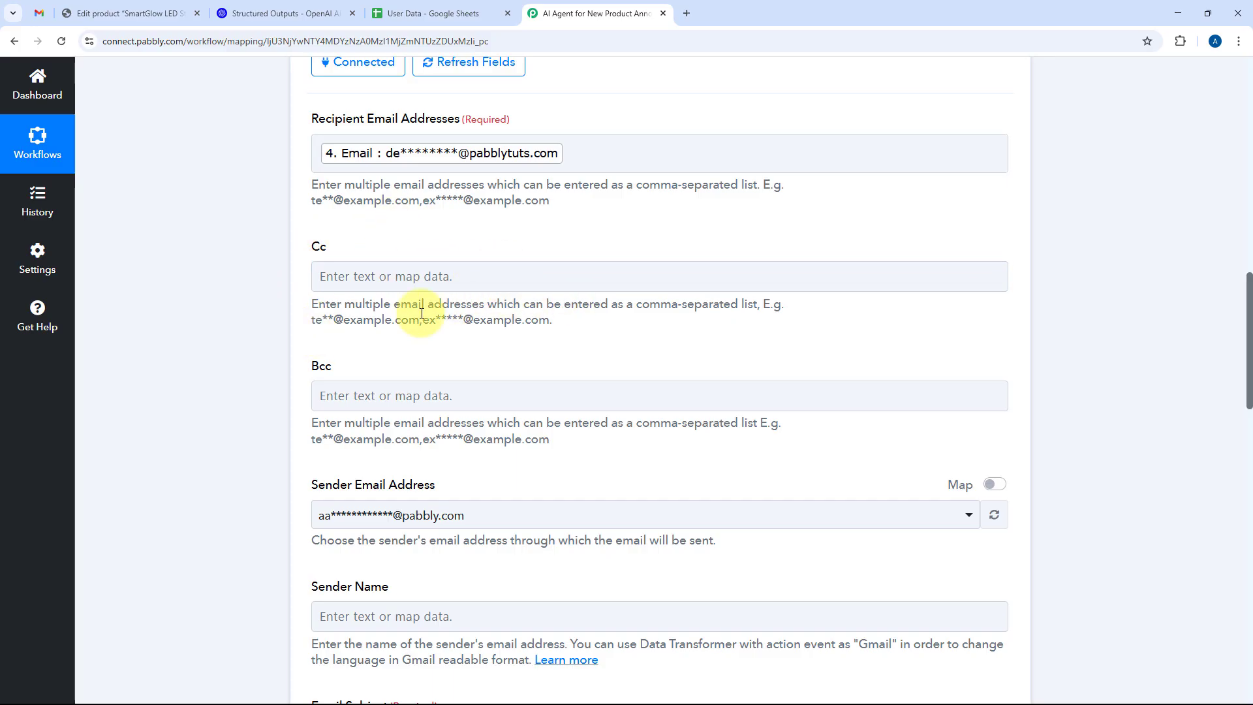
Leave Cc and Bcc empty and choose the first listed account address as the Sender Email Address.
scroll(449, 314, down, 1)
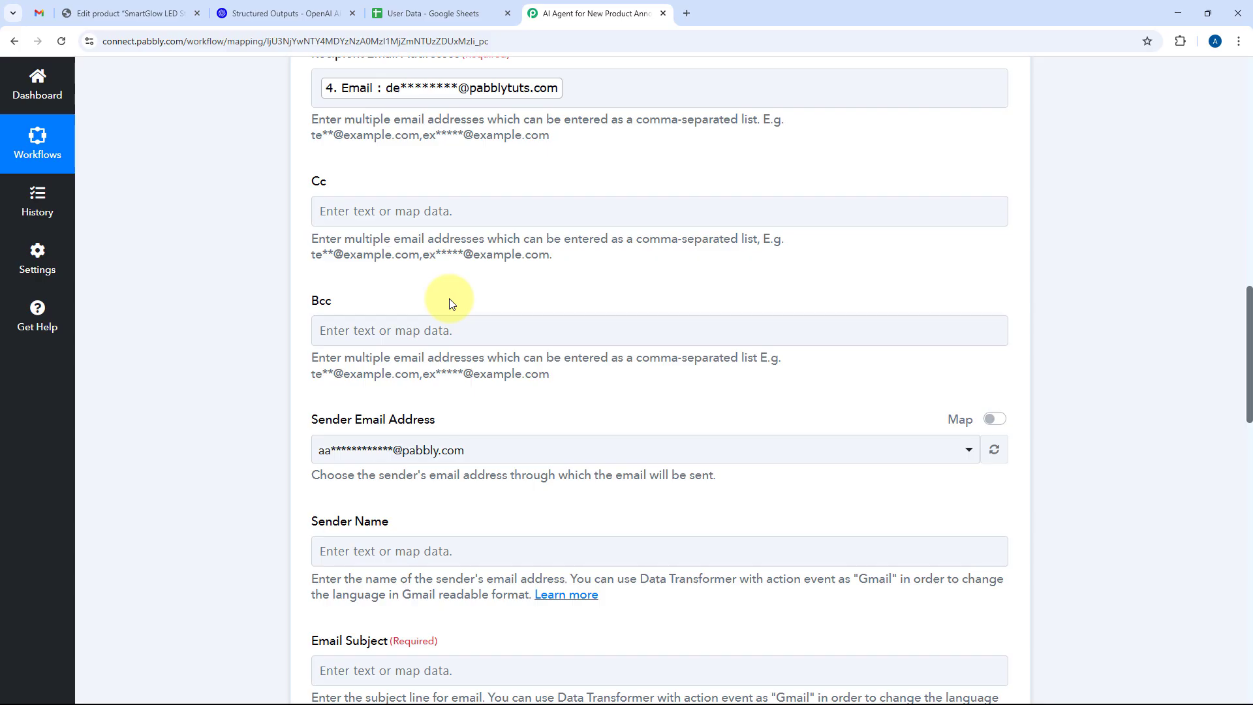
scroll(391, 313, down, 2)
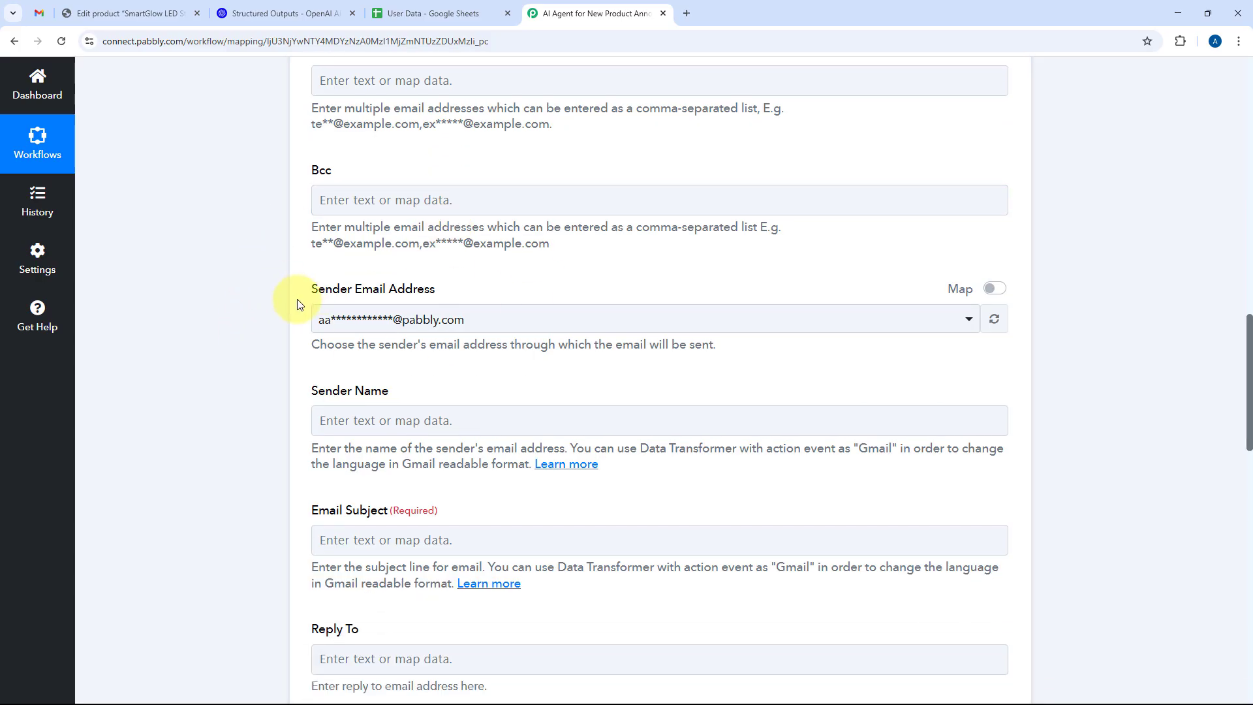
click(494, 320)
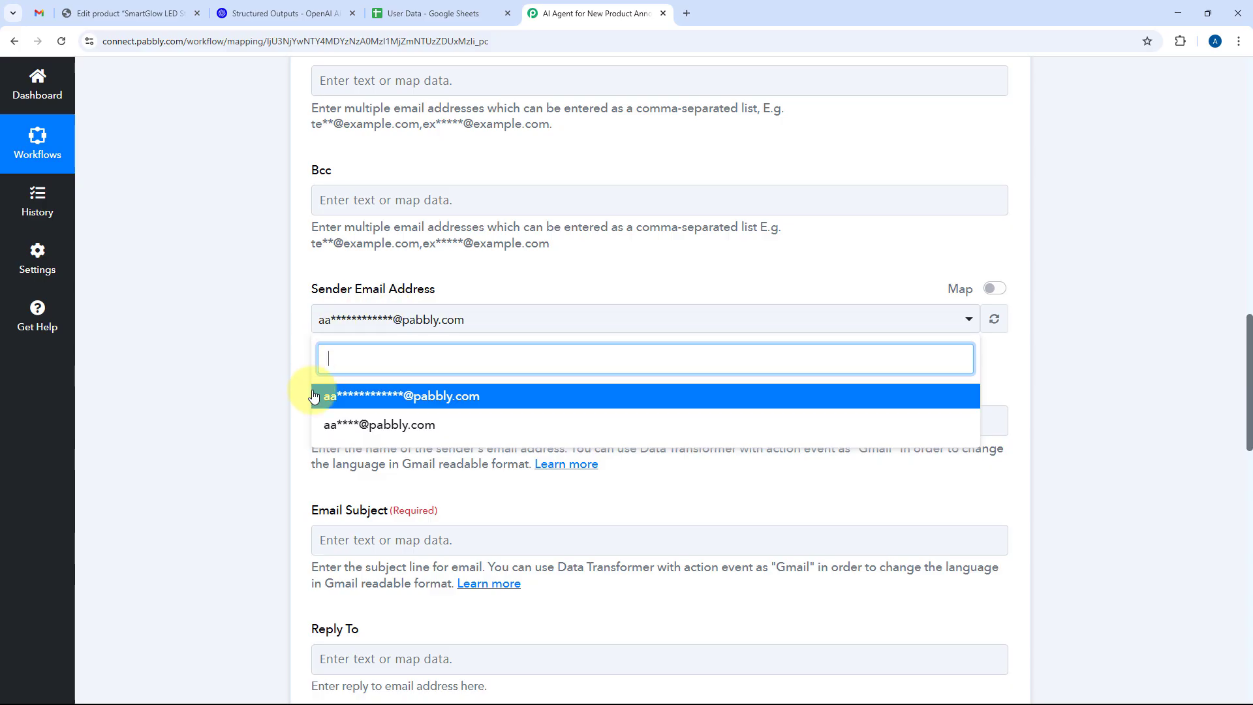
click(503, 299)
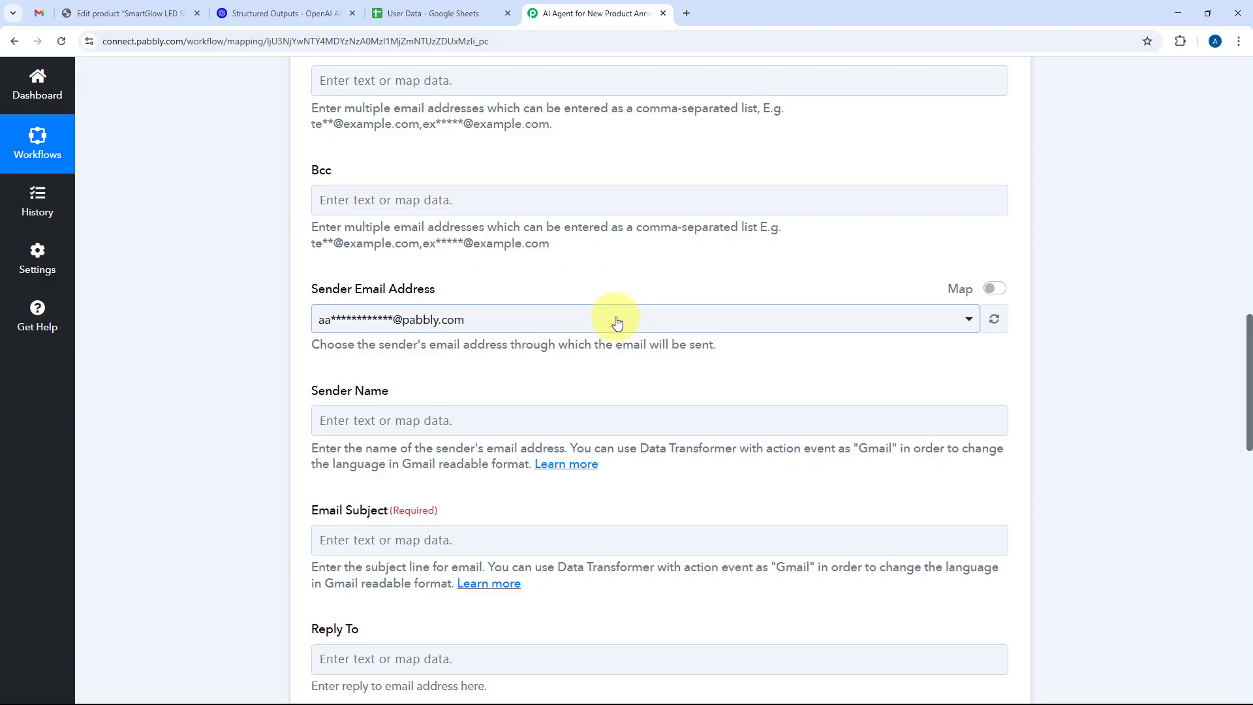
click(503, 317)
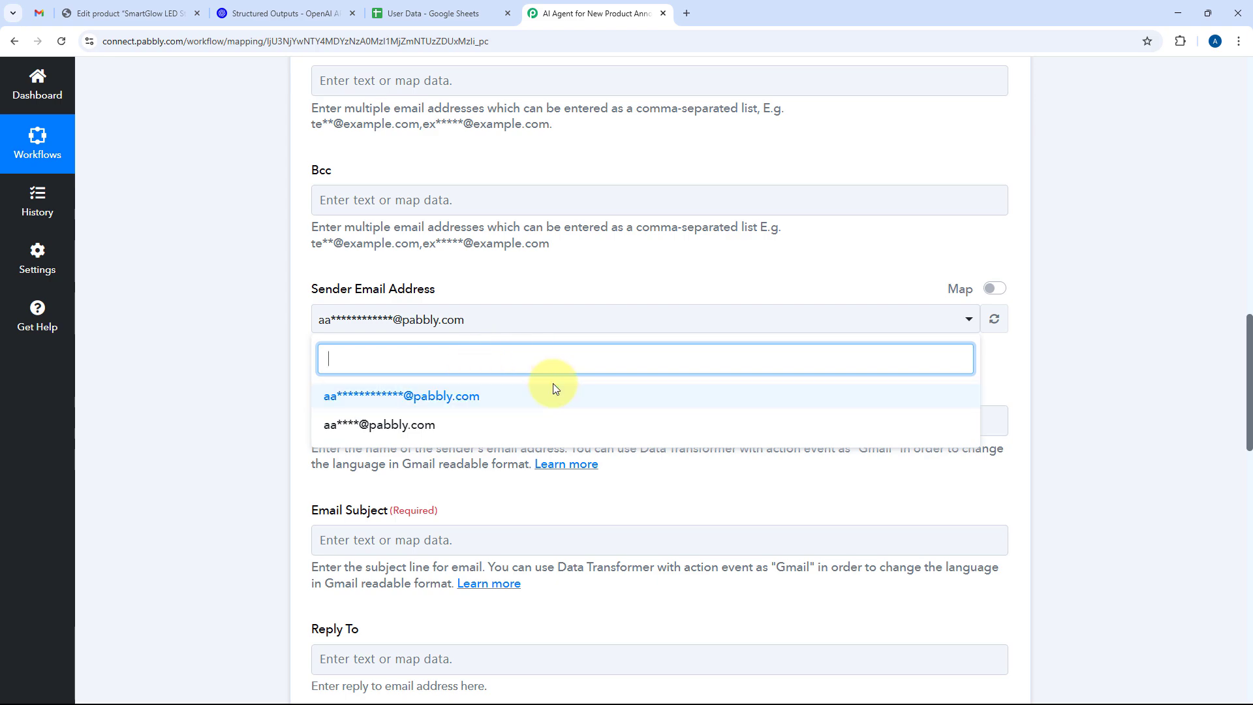
click(419, 400)
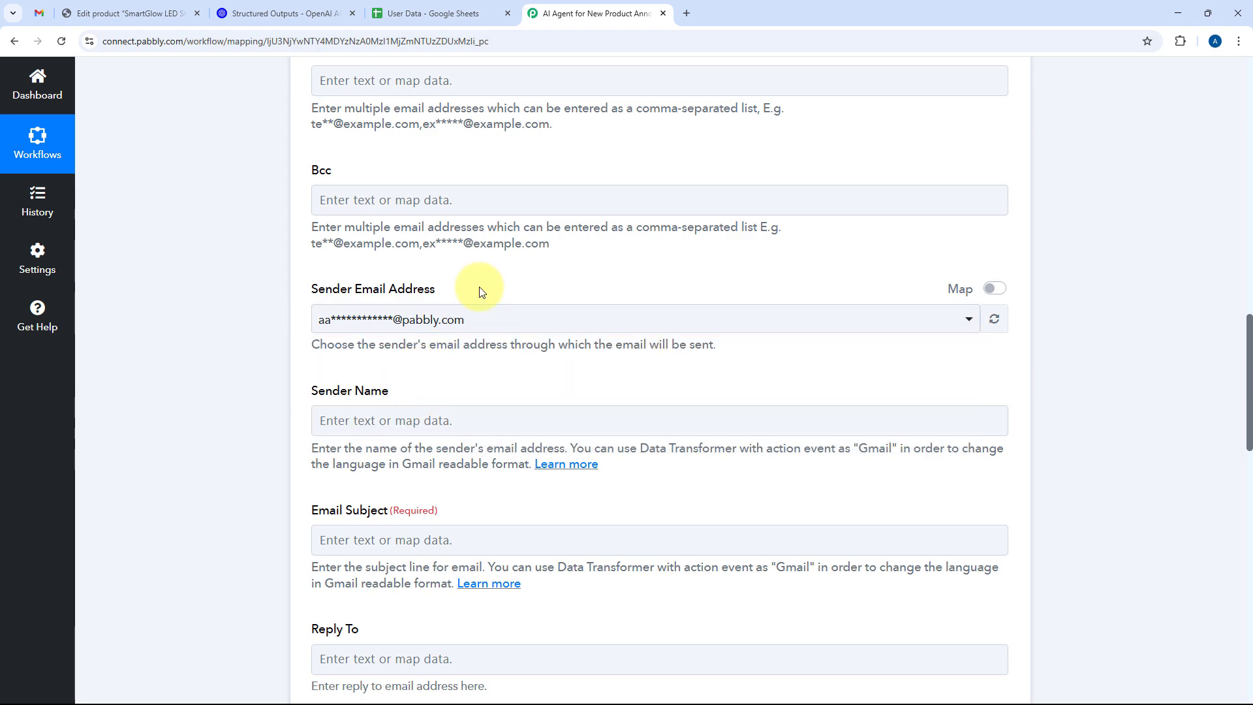
Set the Gmail step's Sender Name to XYZ Store.
scroll(391, 287, down, 2)
click(381, 293)
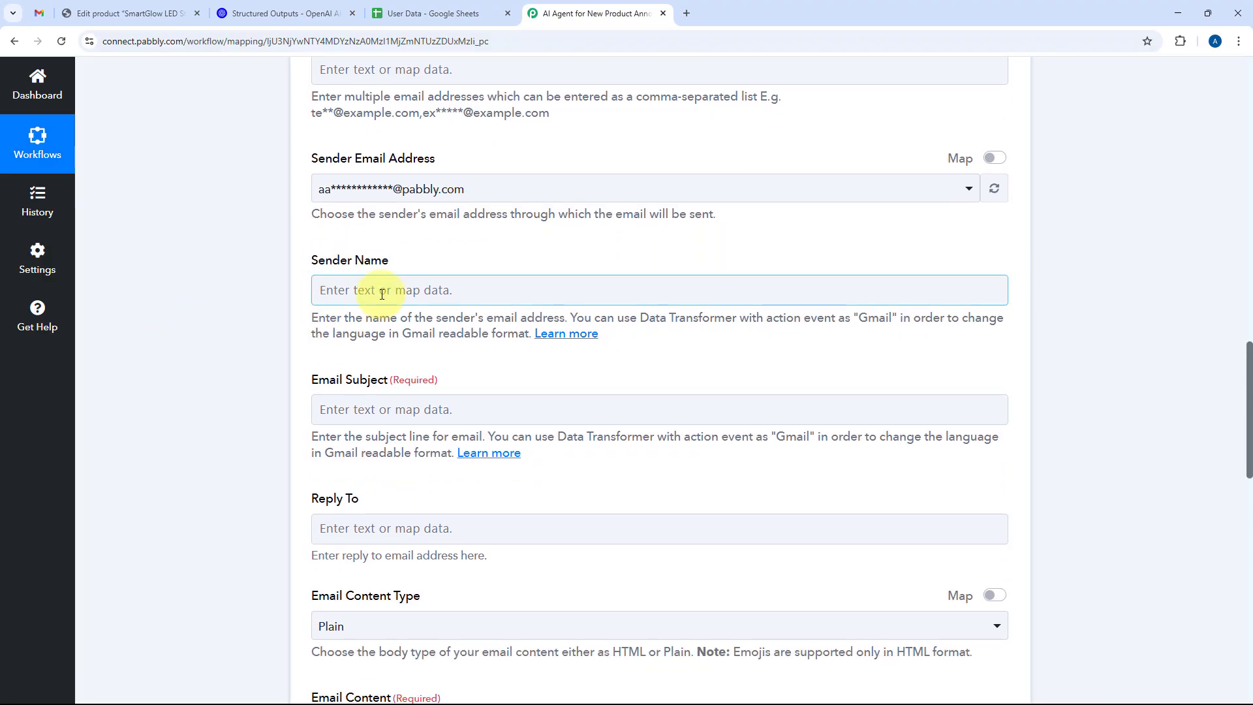
text(X)
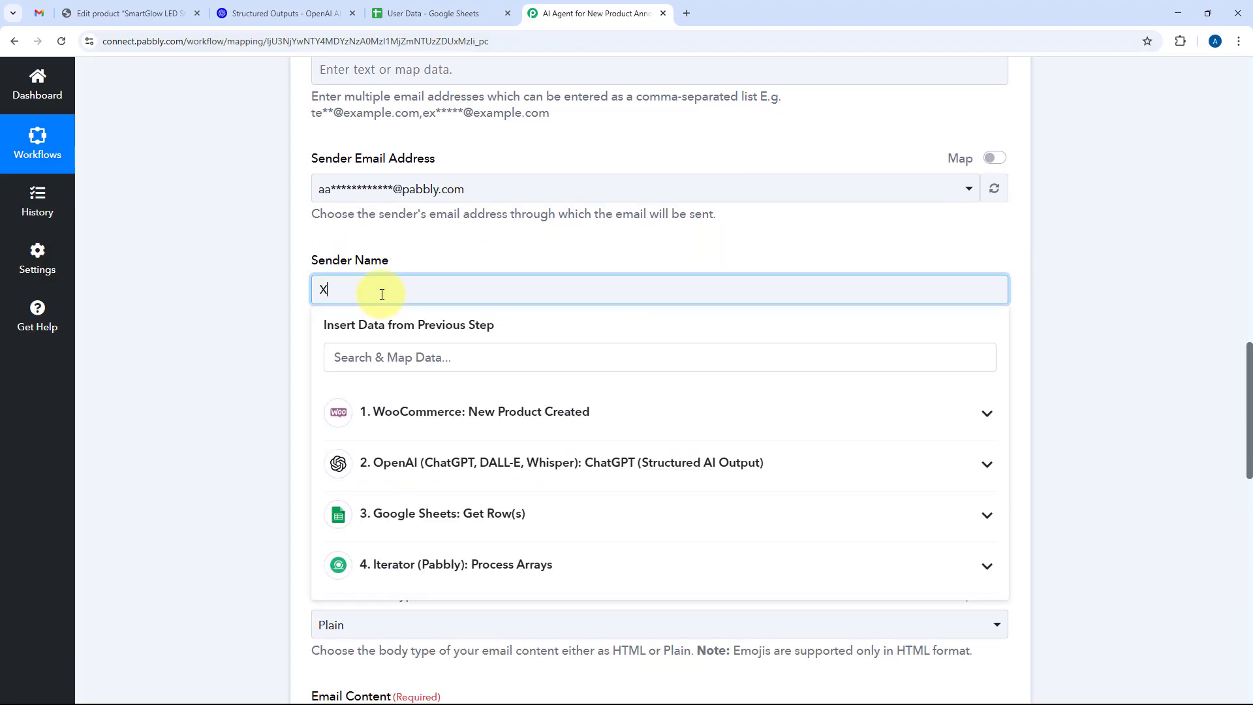
text(YZ Store)
click(357, 290)
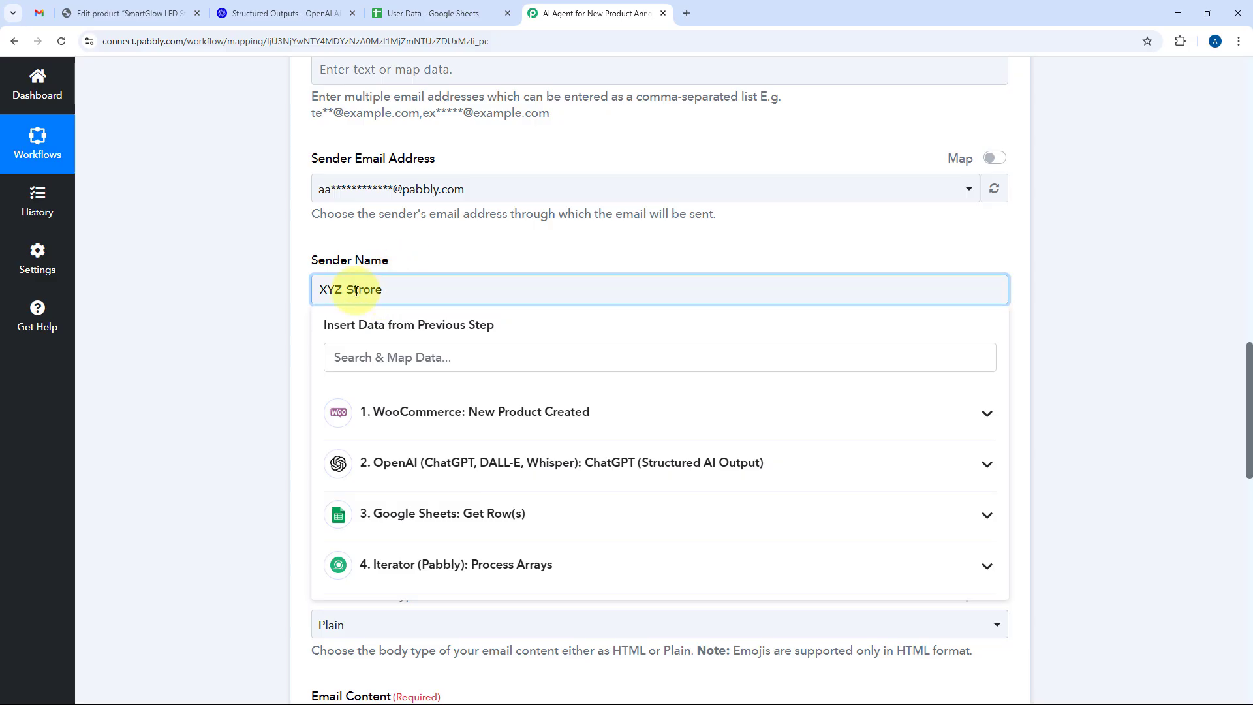
key(BackSpace)
click(416, 265)
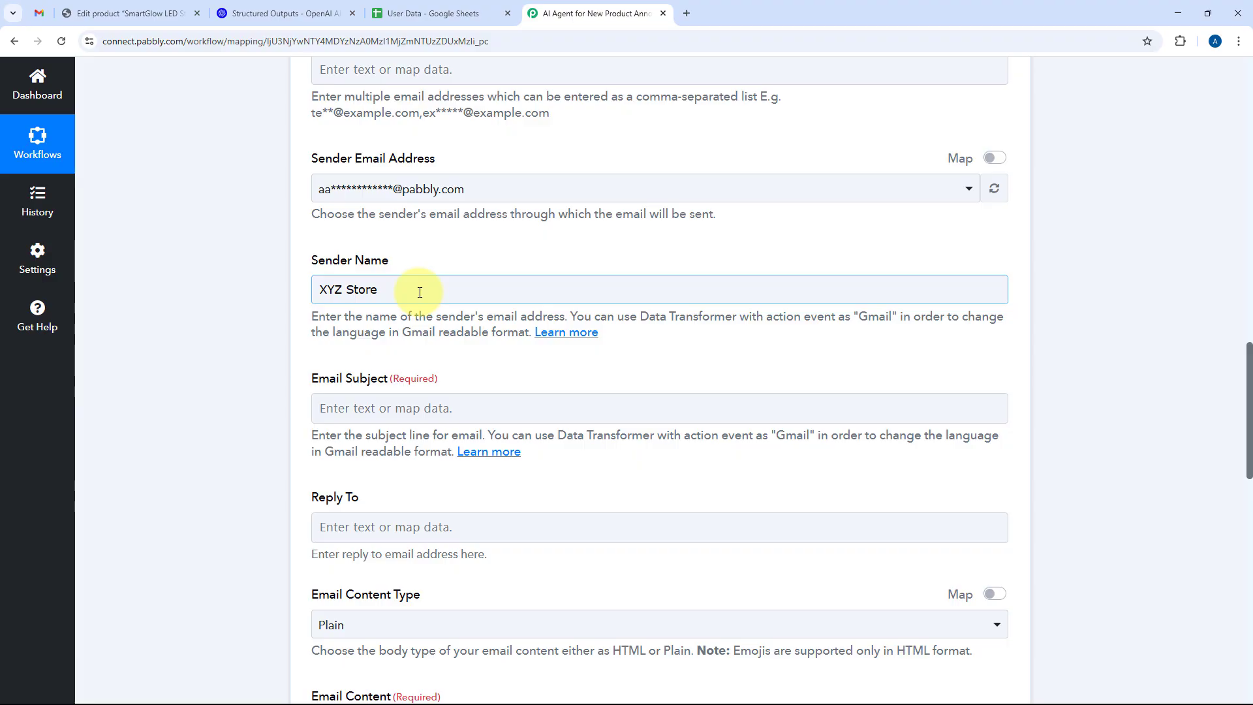
Map the Email Subject to the ChatGPT step's Choices 0 Message Content Subject Line.
scroll(313, 297, down, 2)
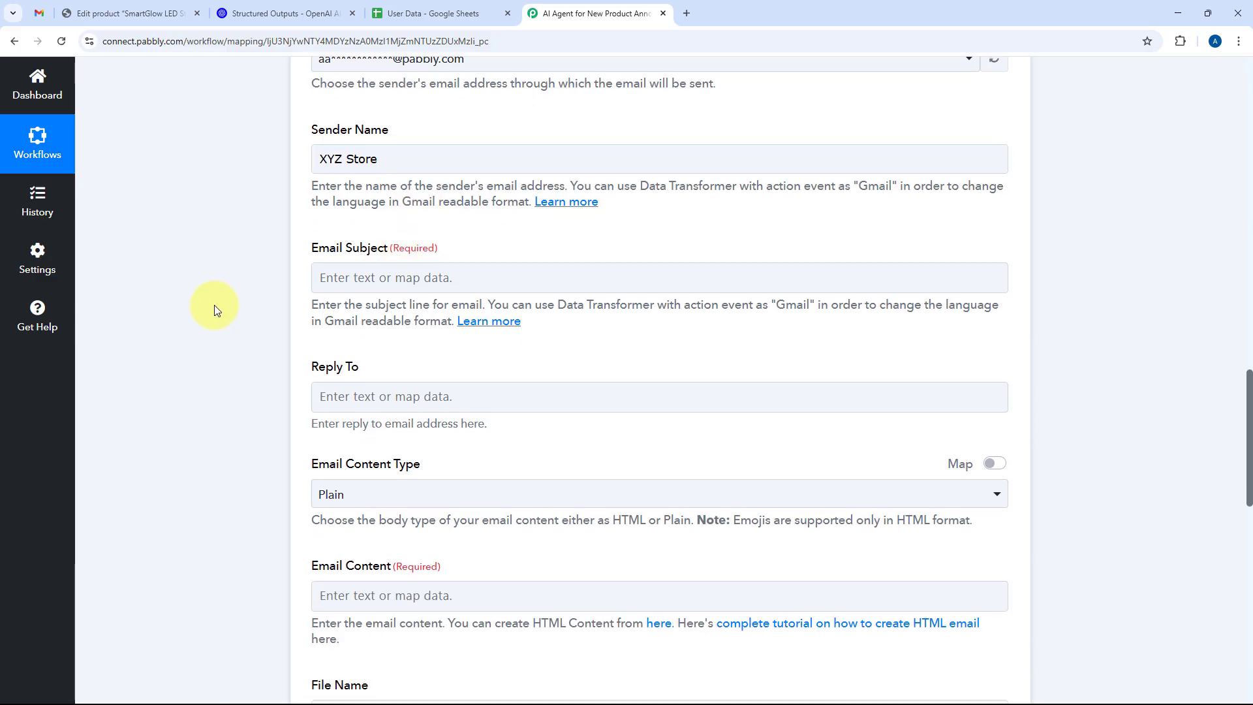
click(370, 279)
scroll(291, 288, down, 1)
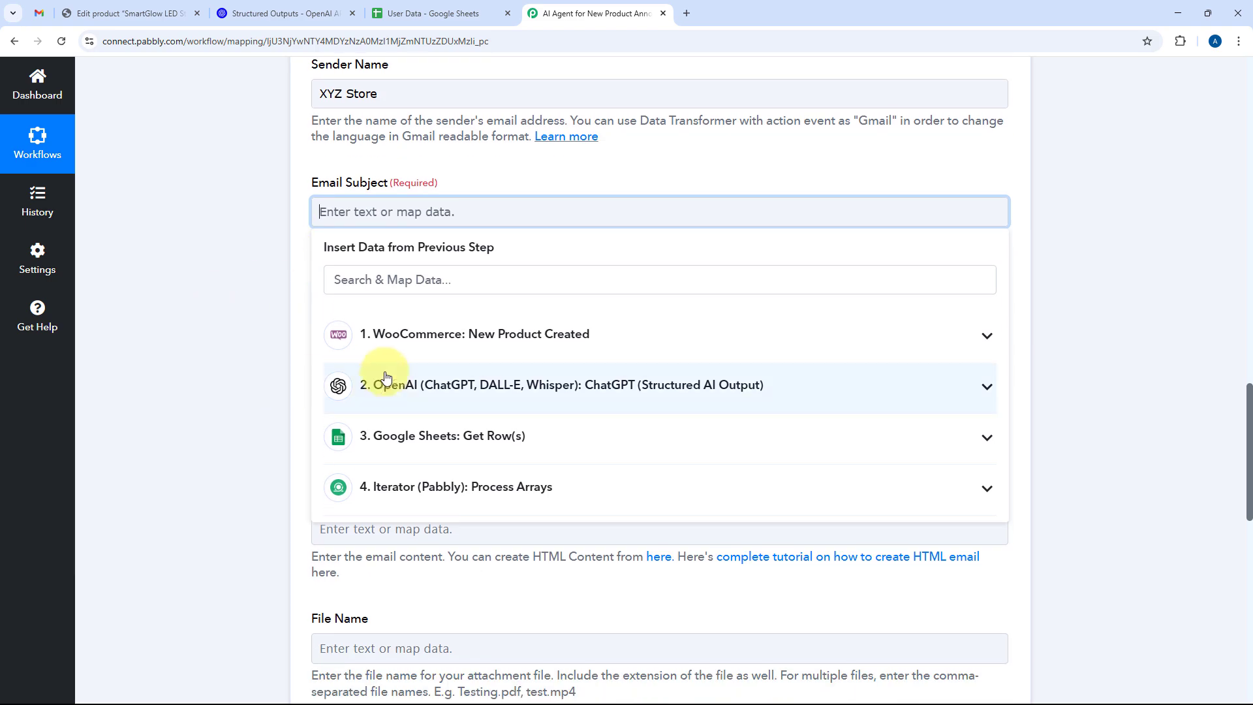
click(509, 388)
scroll(457, 457, down, 1)
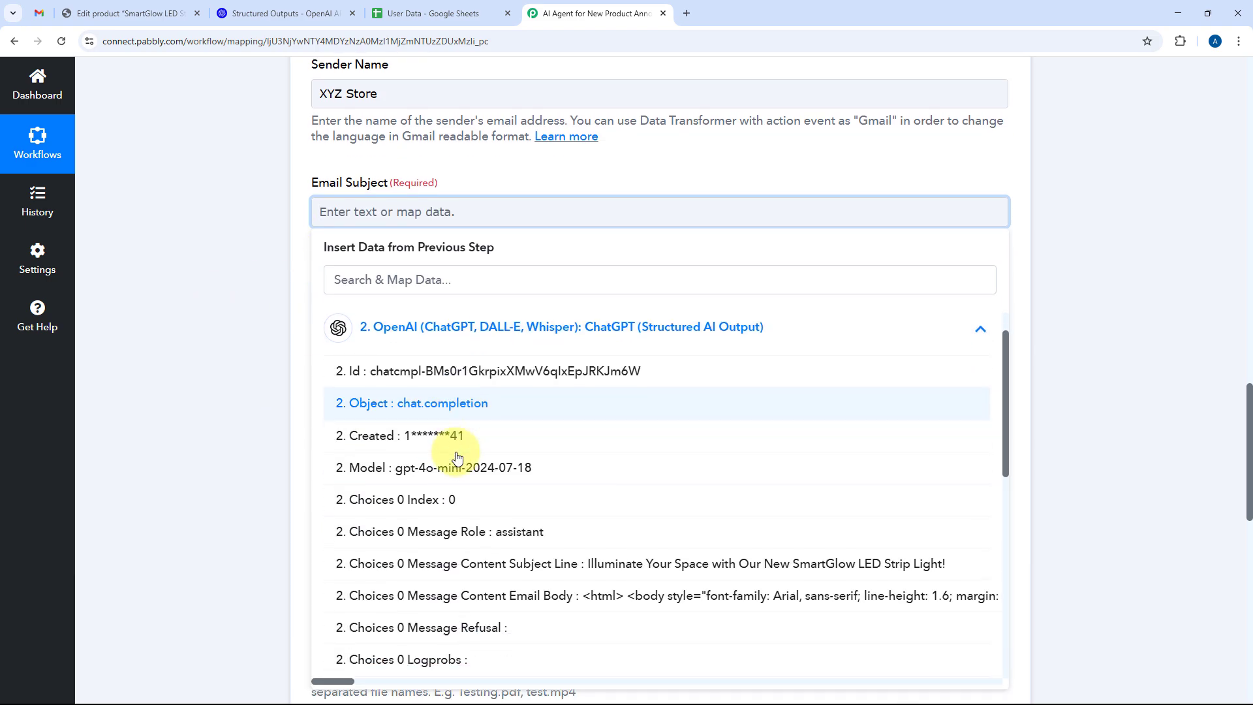
scroll(457, 457, down, 1)
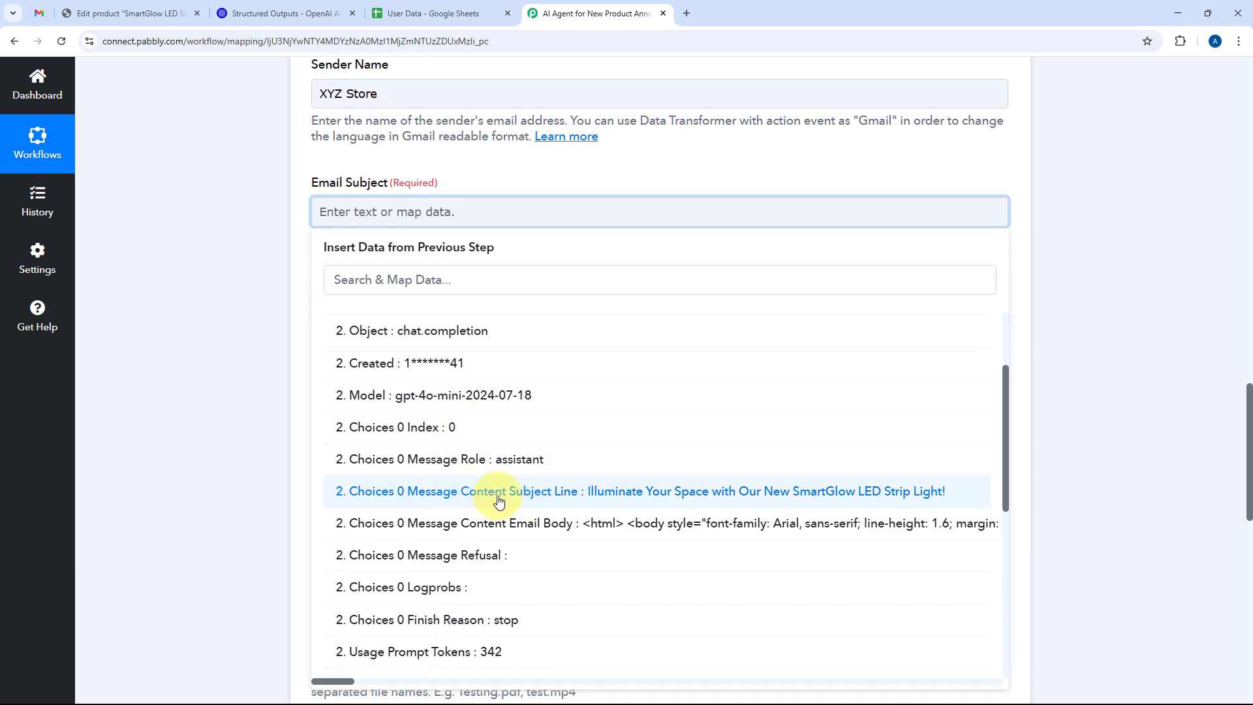
click(500, 501)
click(292, 246)
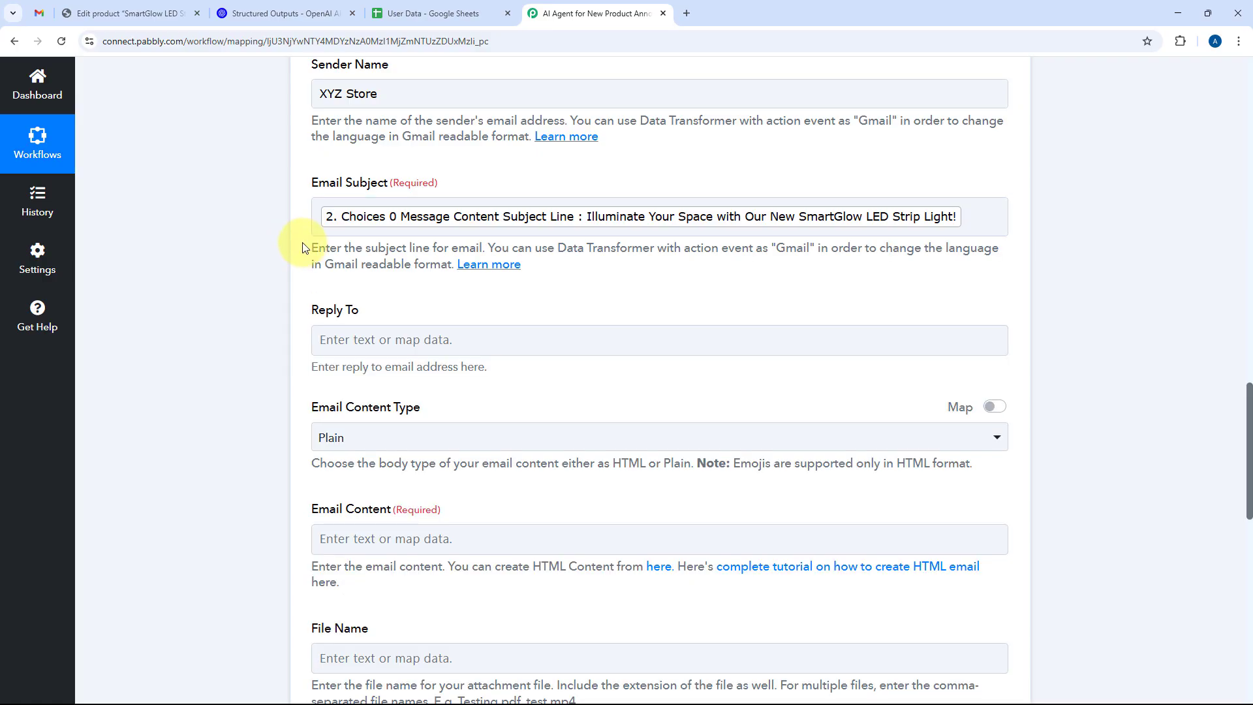
Leave Reply To empty and set the Email Content Type to HTML.
scroll(300, 229, down, 2)
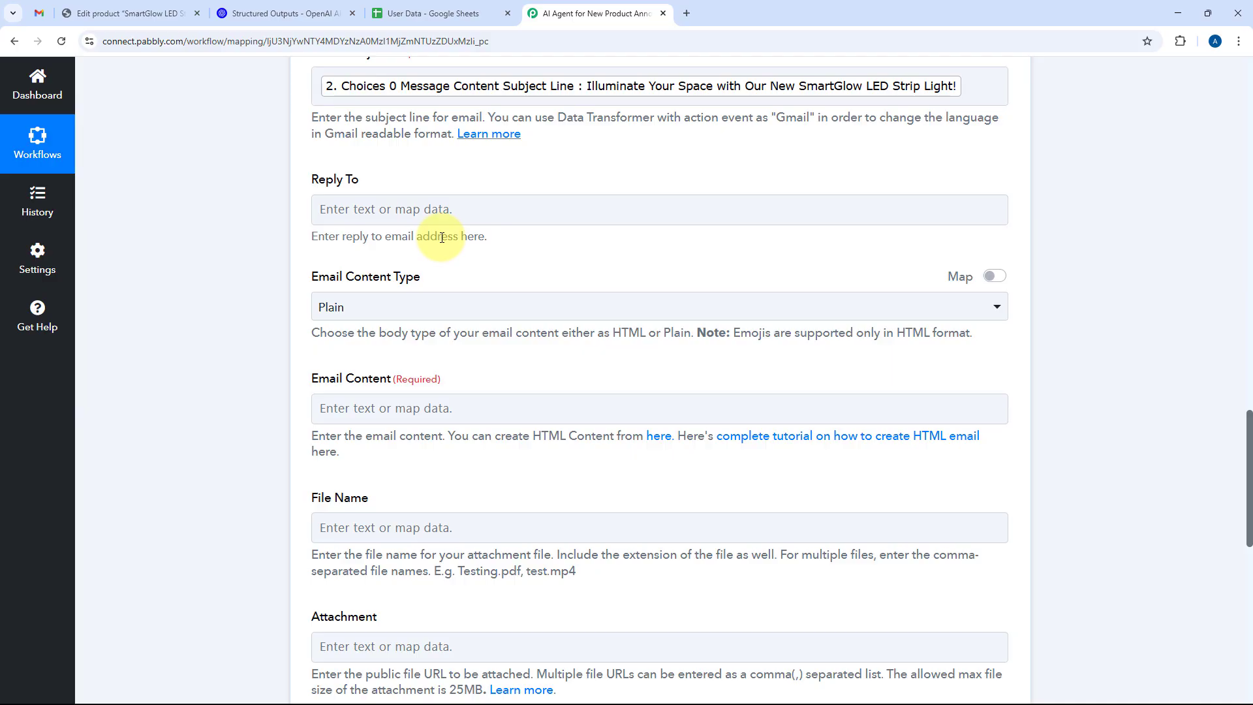
click(415, 208)
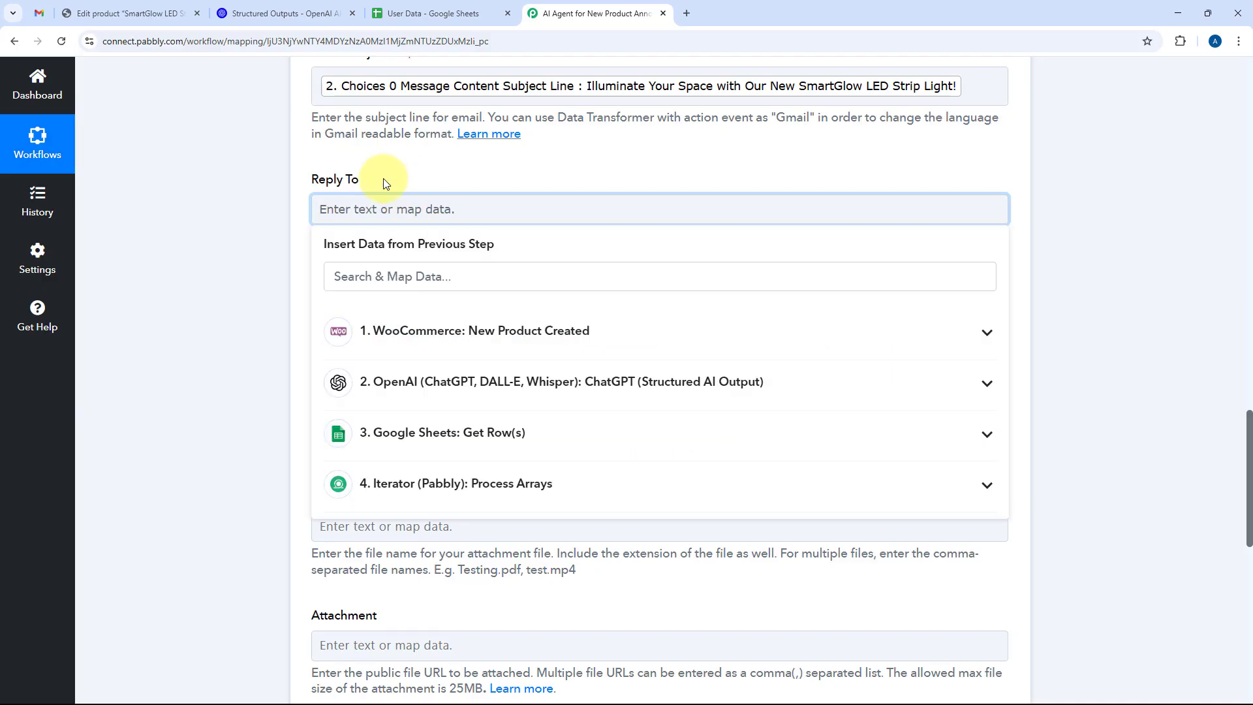
click(381, 191)
scroll(381, 190, down, 1)
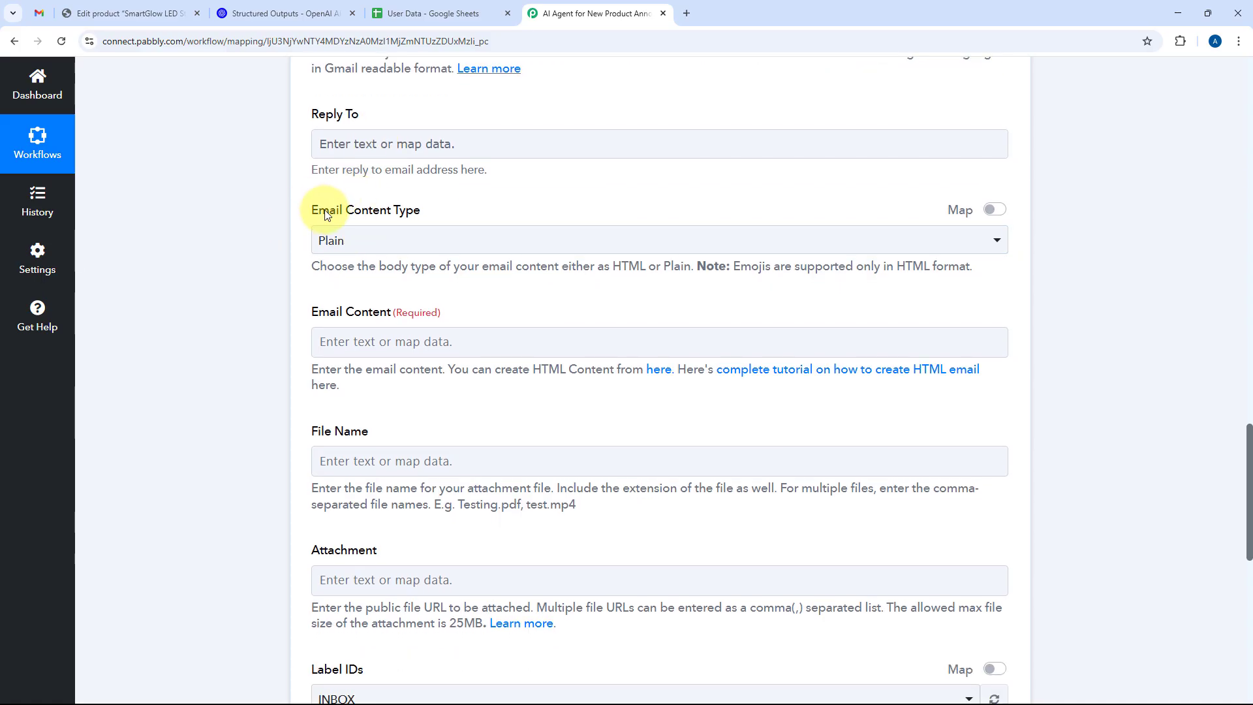
click(487, 246)
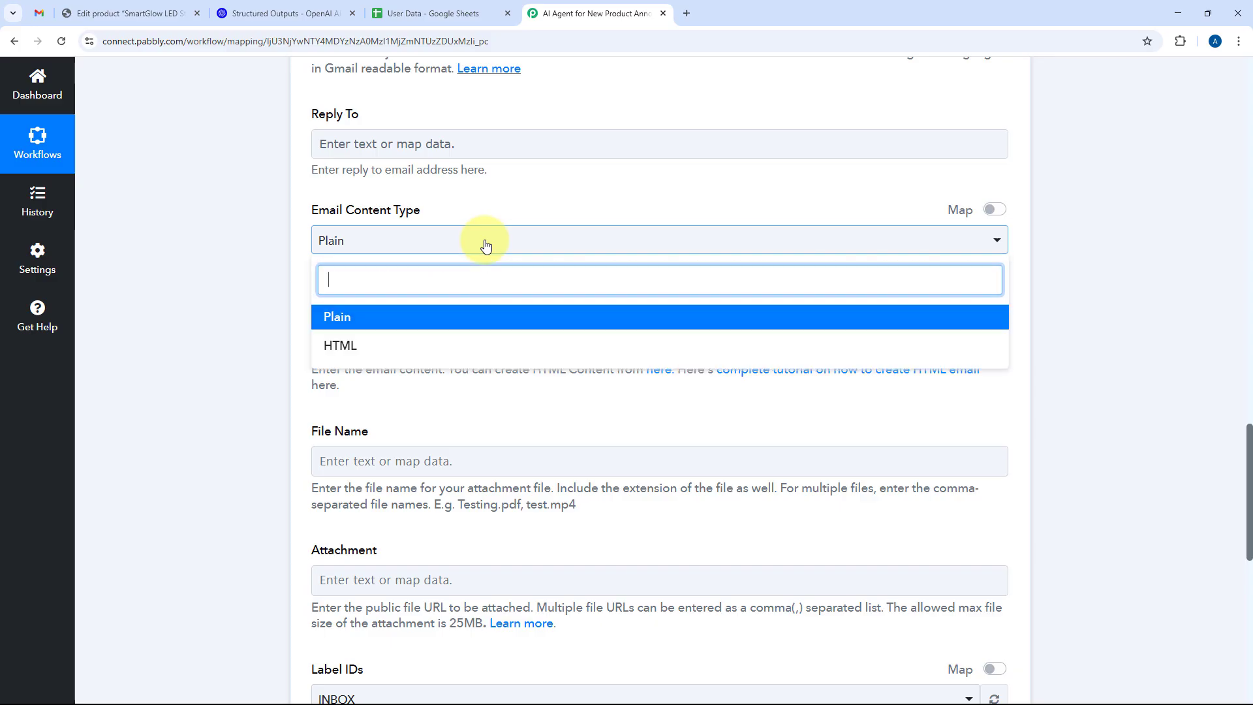
click(396, 350)
Map the Email Content to the ChatGPT step's Choices 0 Message Content Email Body.
scroll(229, 230, down, 2)
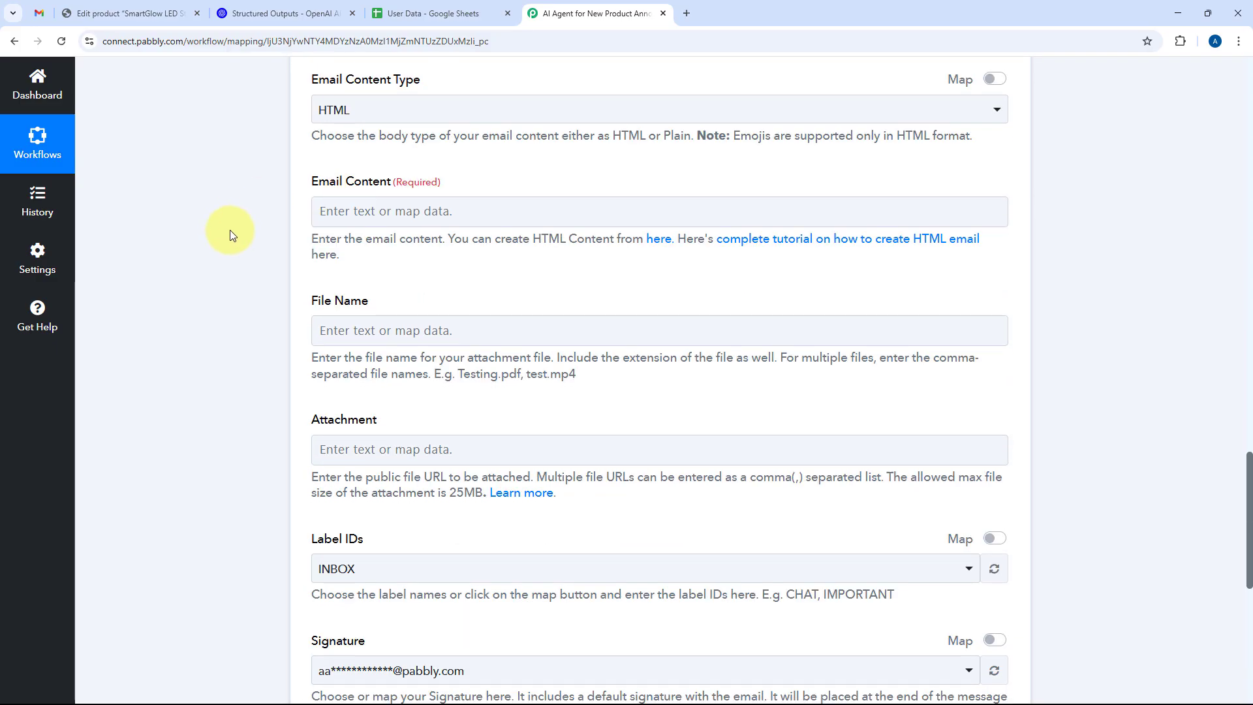
click(391, 211)
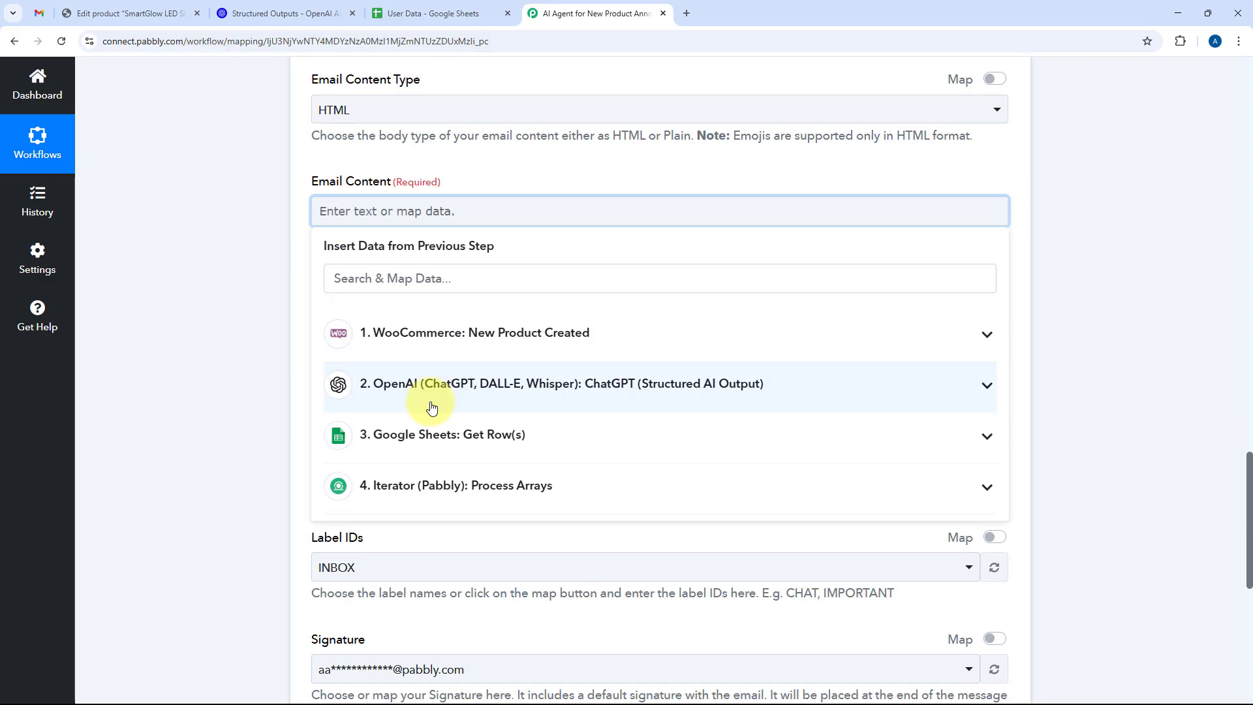
click(432, 408)
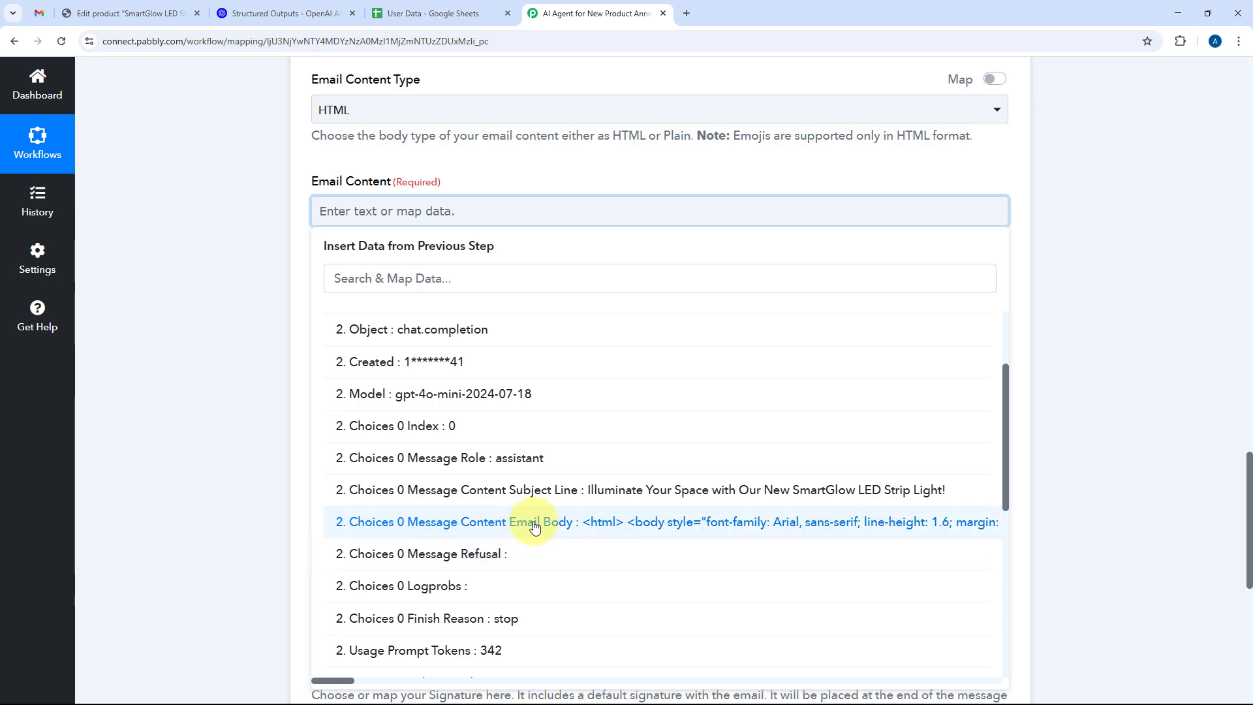
click(558, 532)
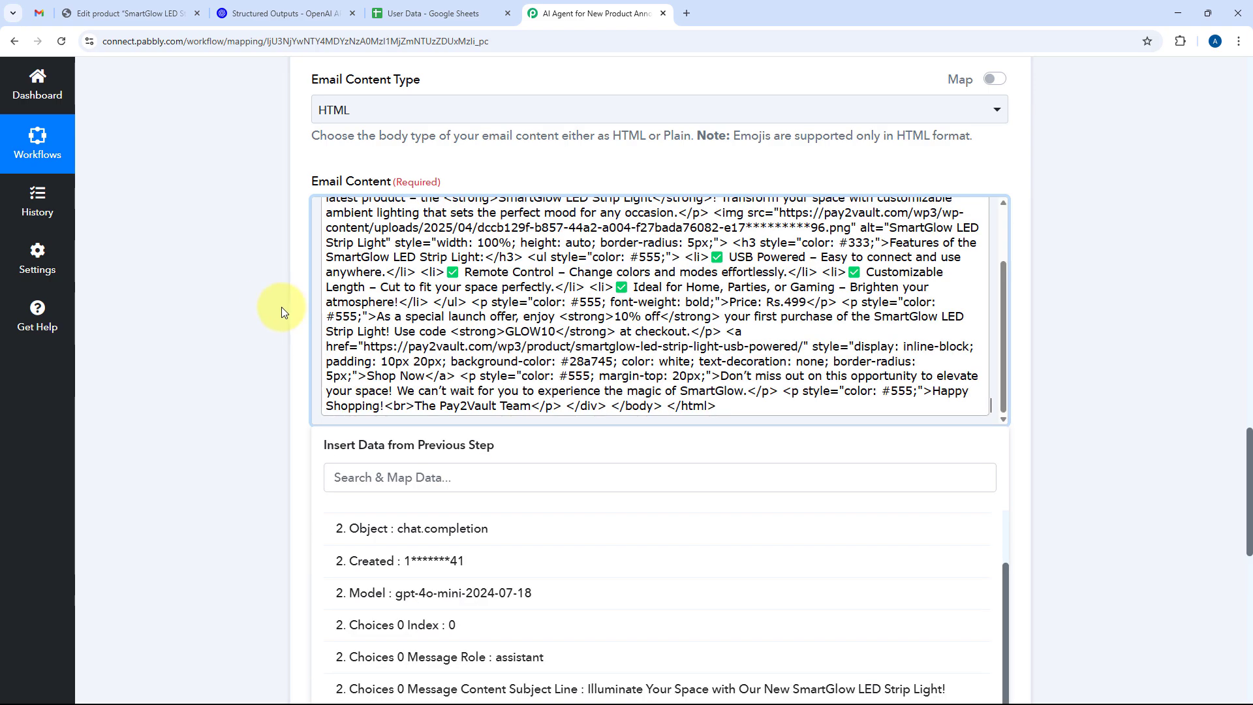
click(281, 311)
Leave the File Name and Attachment empty and set the Gmail step's Label IDs to CATEGORY_UPDATES.
scroll(281, 310, down, 3)
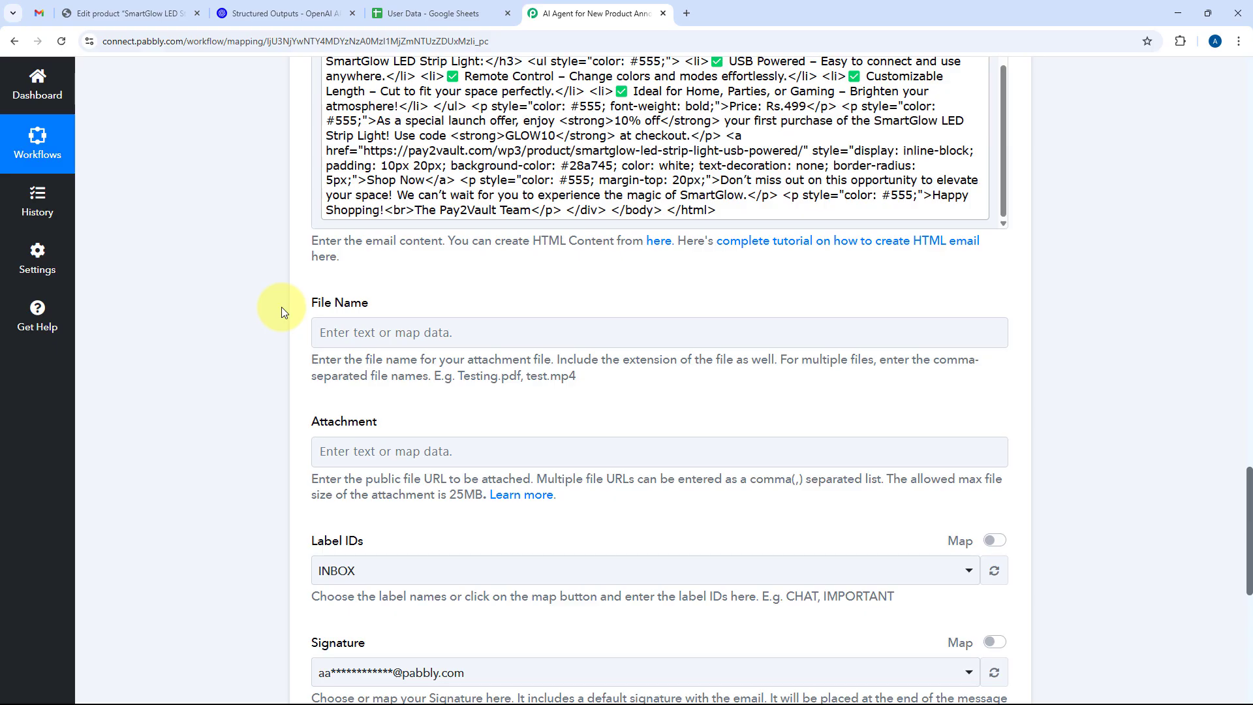
scroll(280, 306, down, 2)
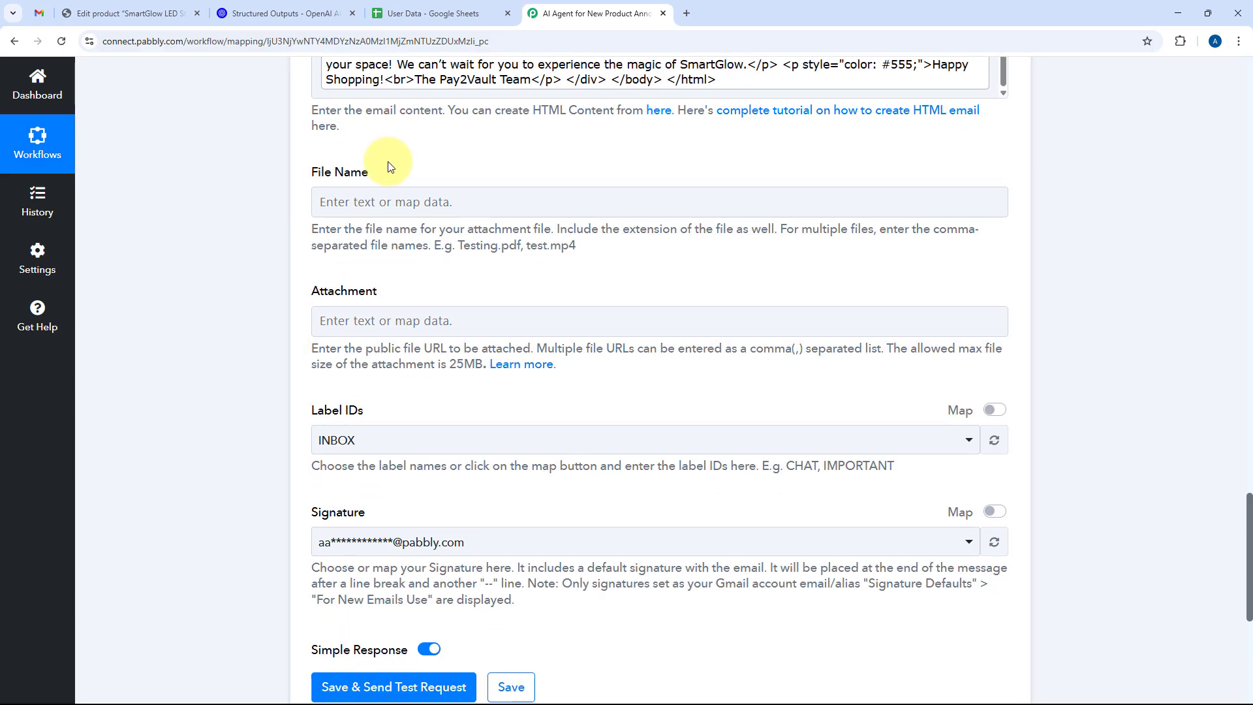
scroll(522, 334, down, 1)
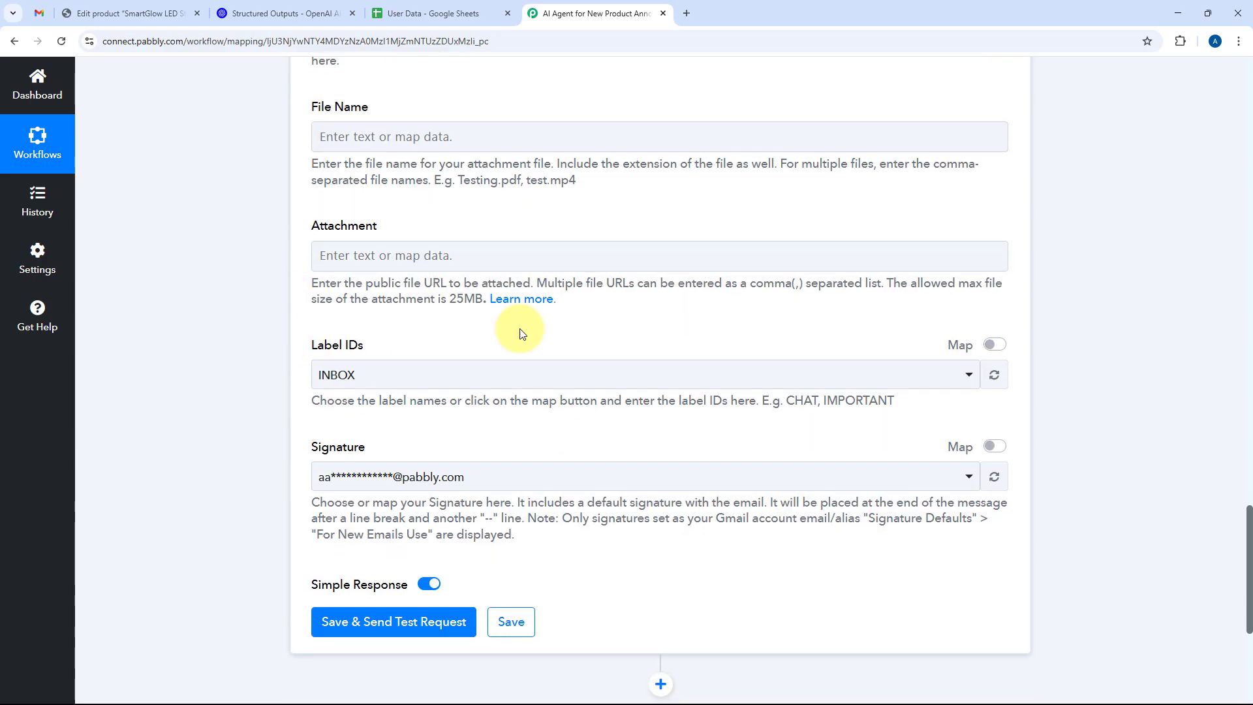
scroll(522, 334, down, 2)
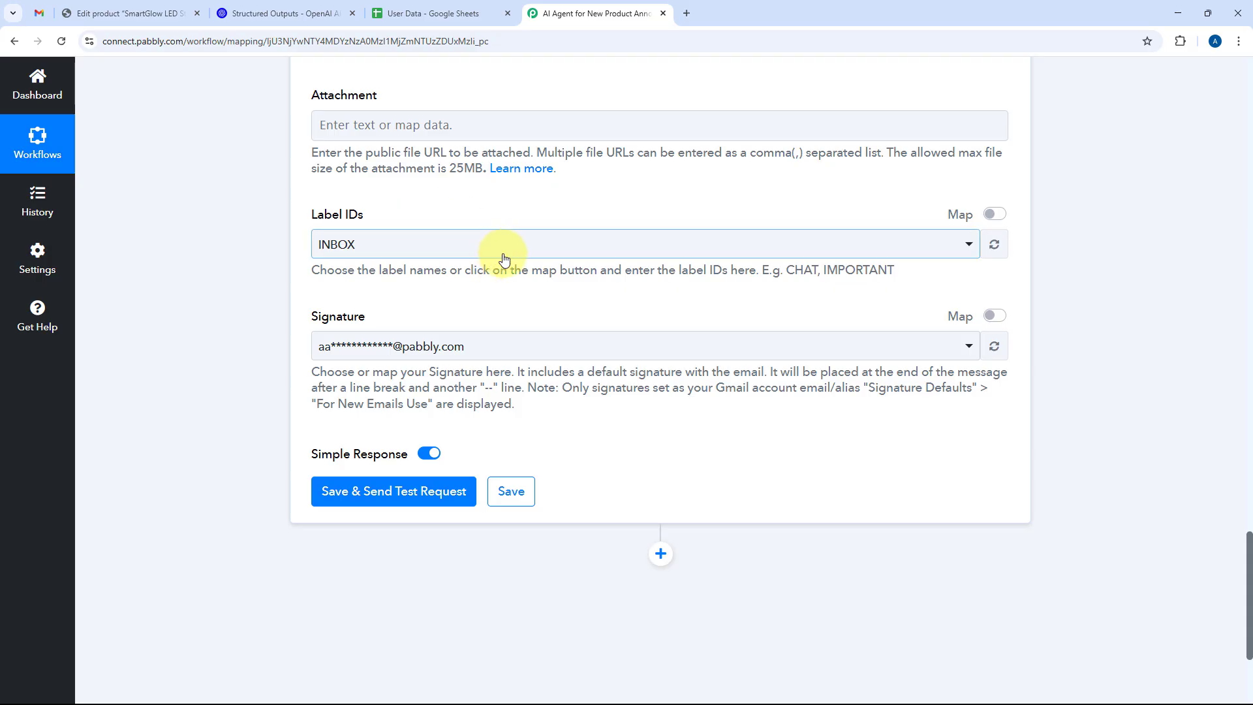
click(474, 253)
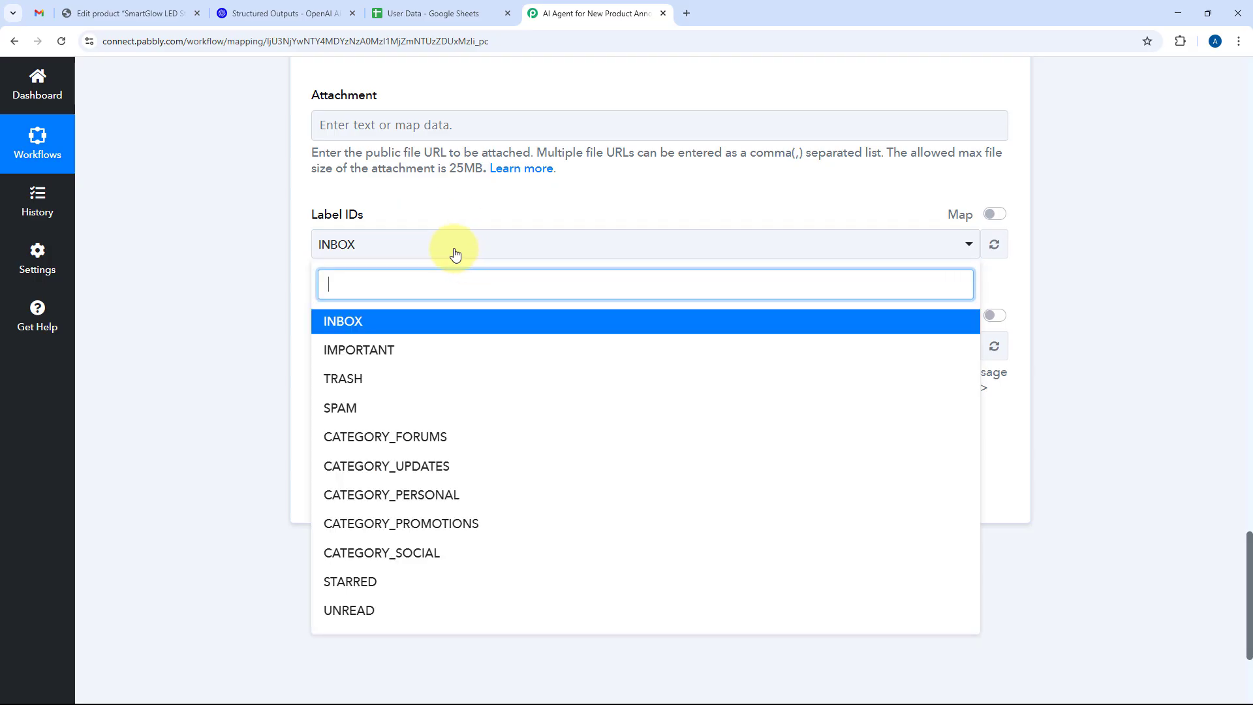
click(396, 472)
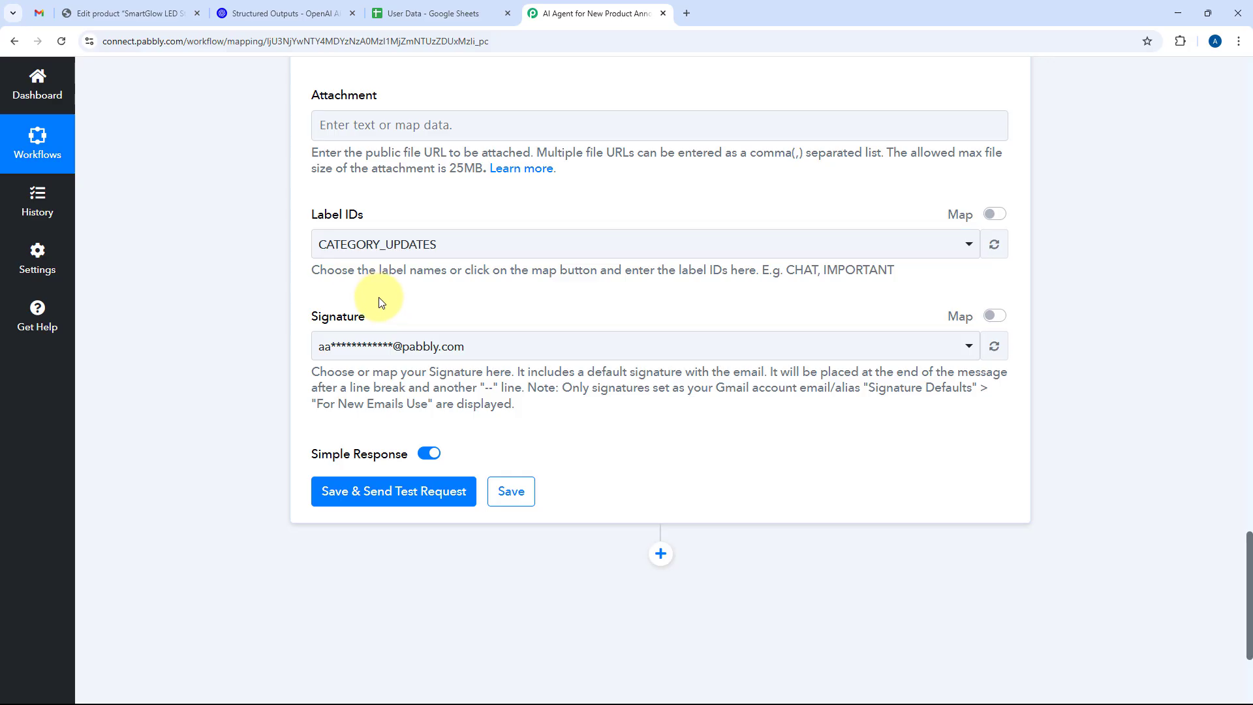
Keep the selected Signature, save the Gmail step and send a test request.
click(486, 345)
click(482, 347)
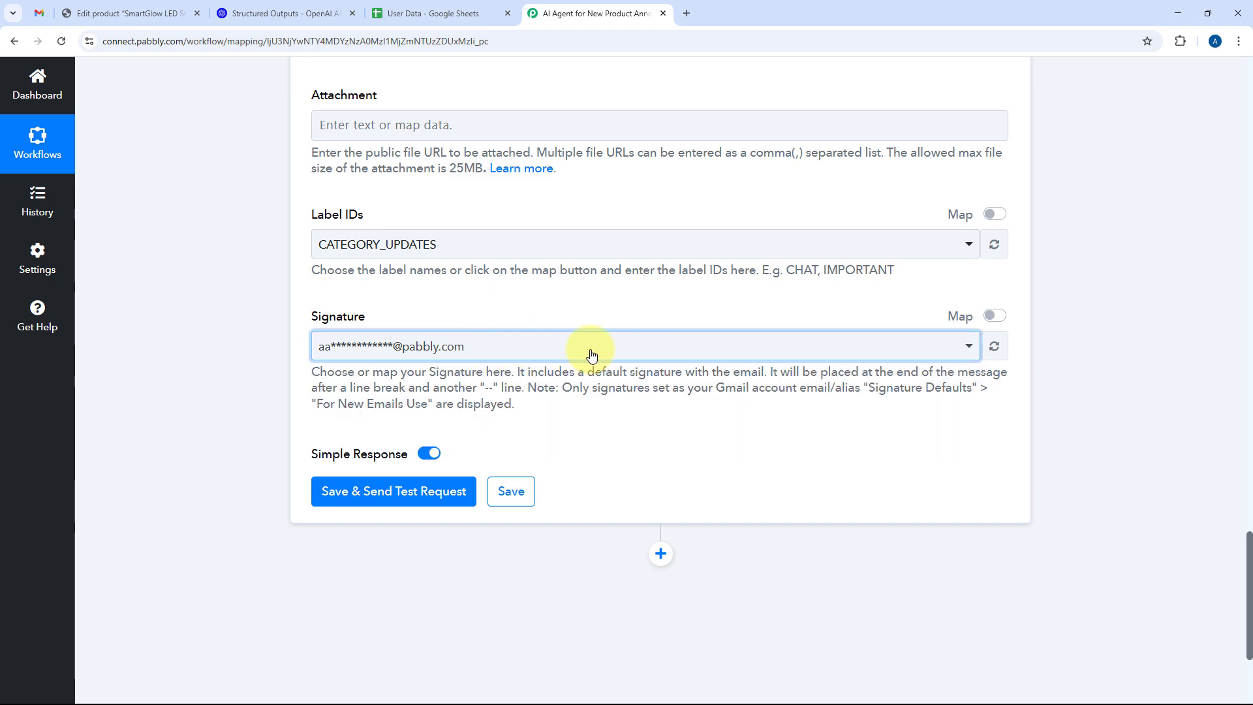
scroll(493, 392, down, 2)
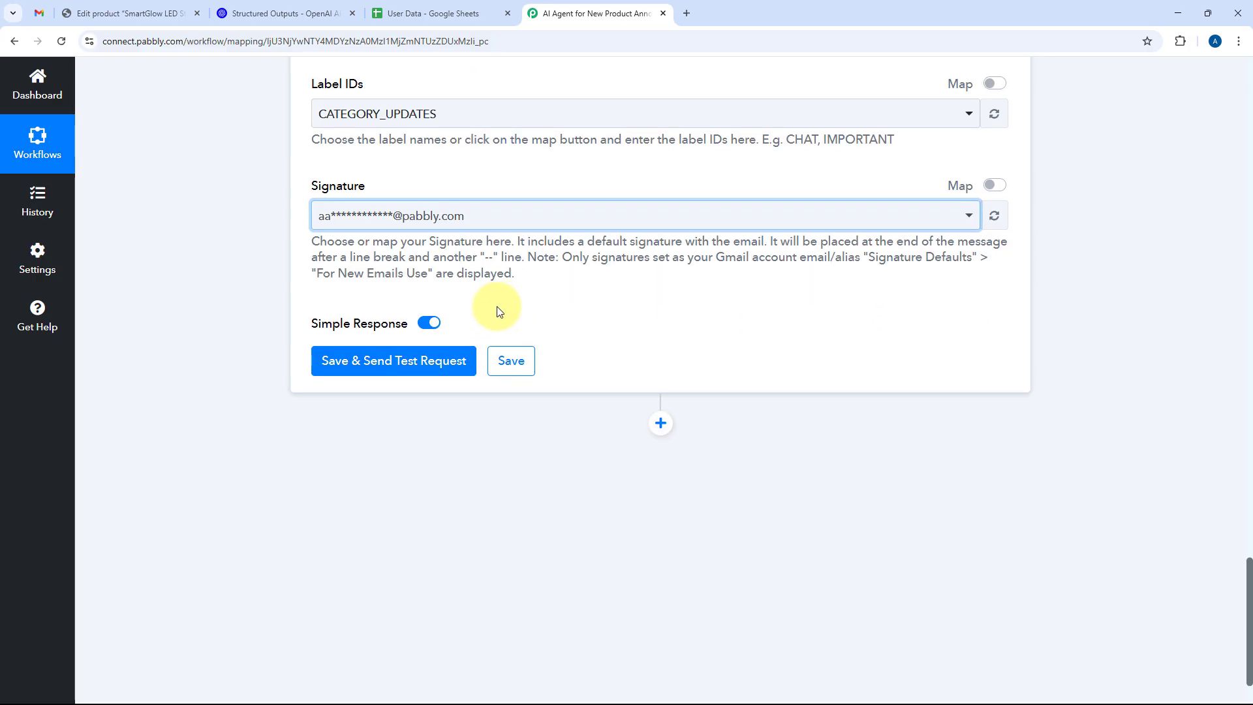
click(423, 353)
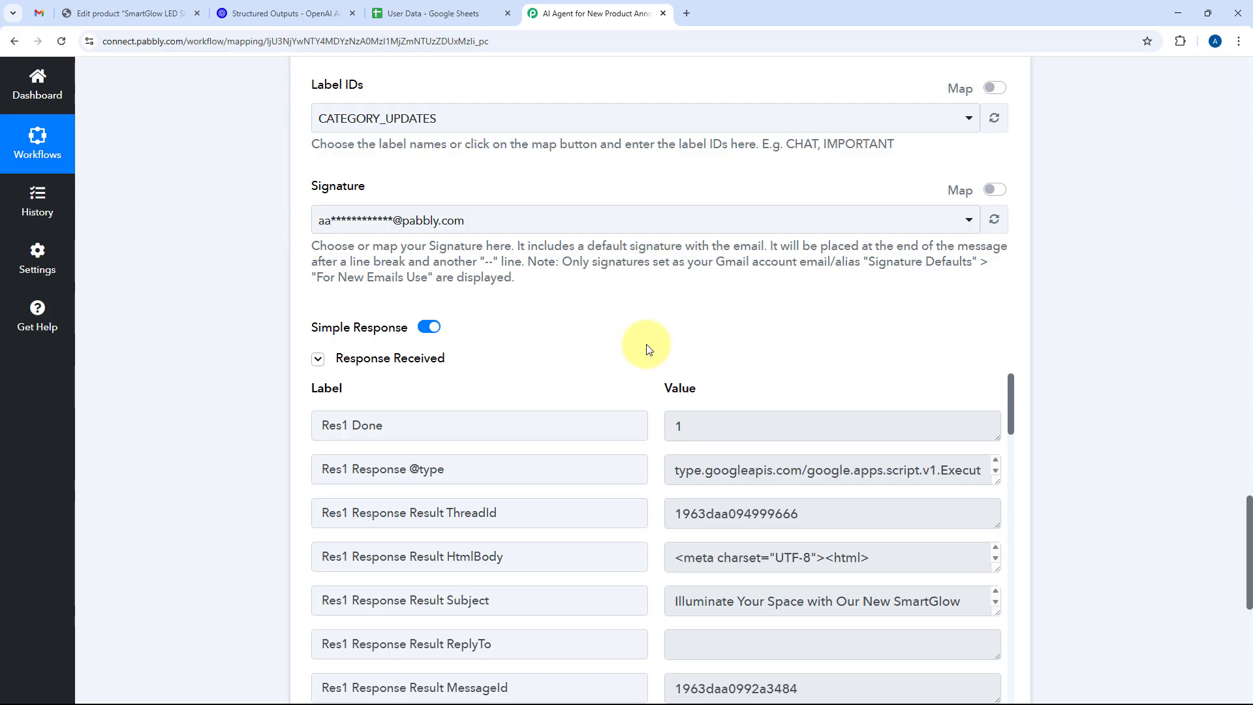
Examine the Gmail test response and review the step's mapped fields up to the recipient address.
scroll(643, 369, down, 3)
scroll(629, 252, down, 2)
scroll(653, 300, down, 2)
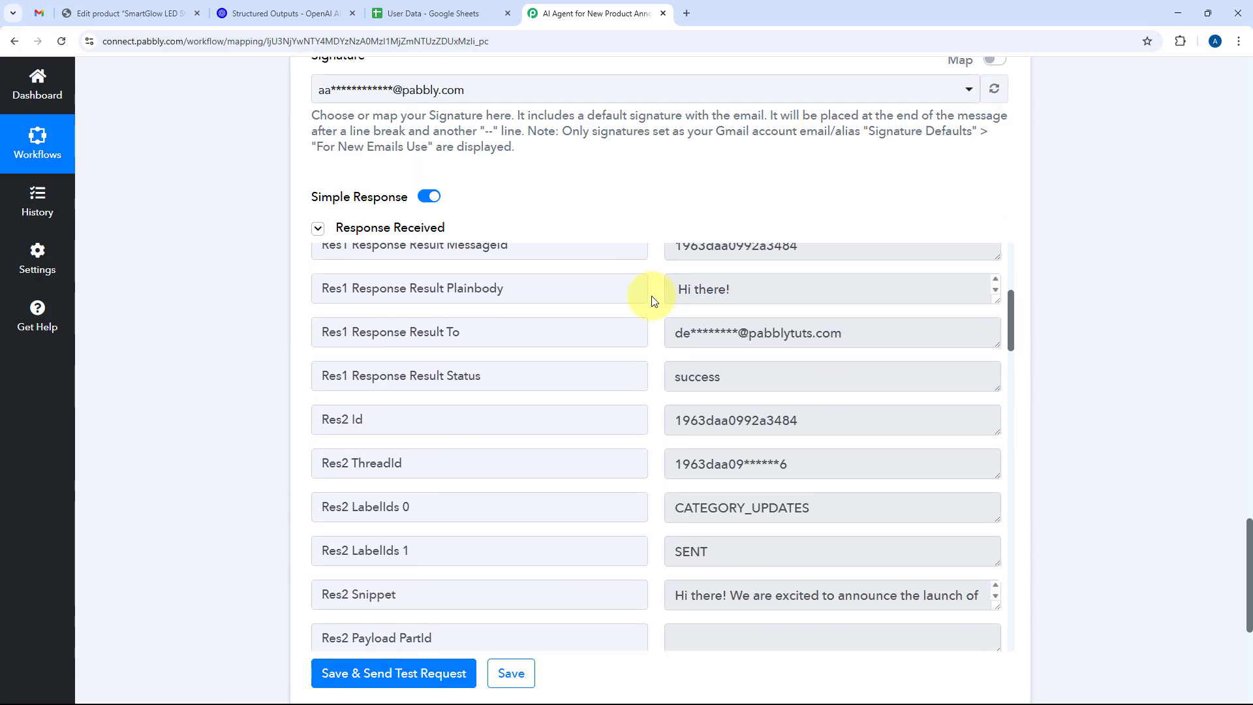
scroll(653, 301, down, 4)
scroll(632, 358, up, 3)
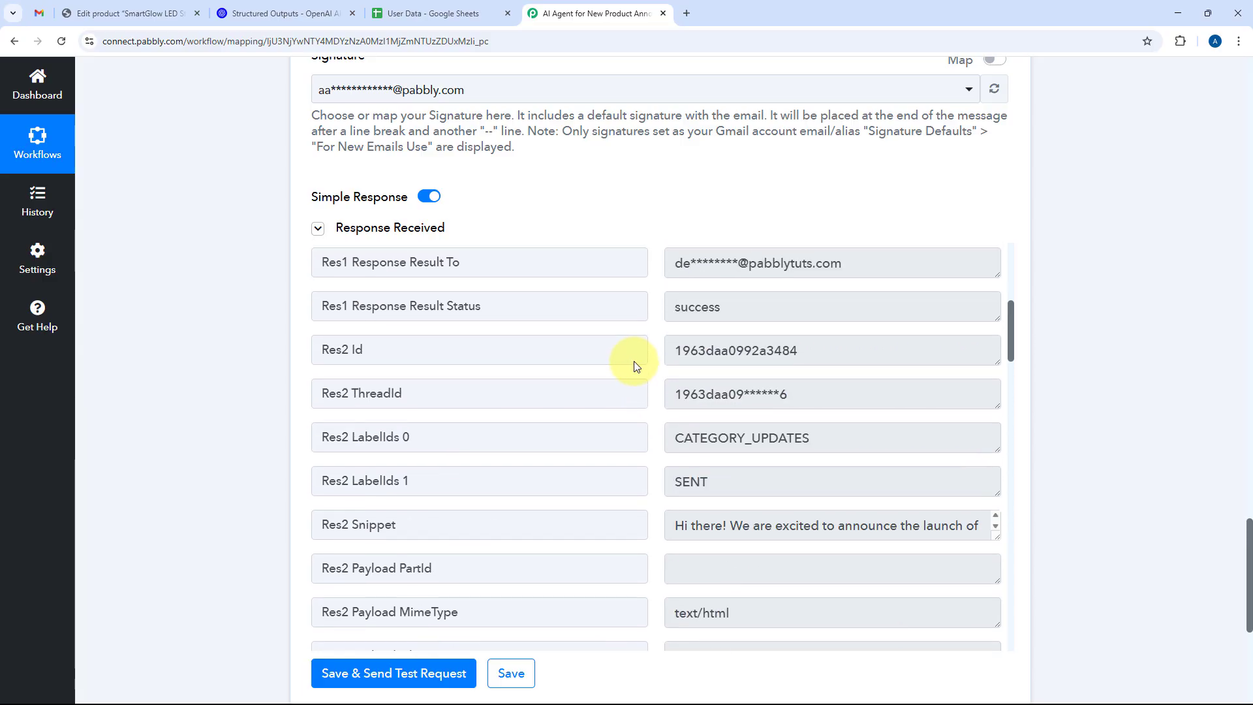
scroll(636, 366, up, 5)
scroll(643, 327, up, 5)
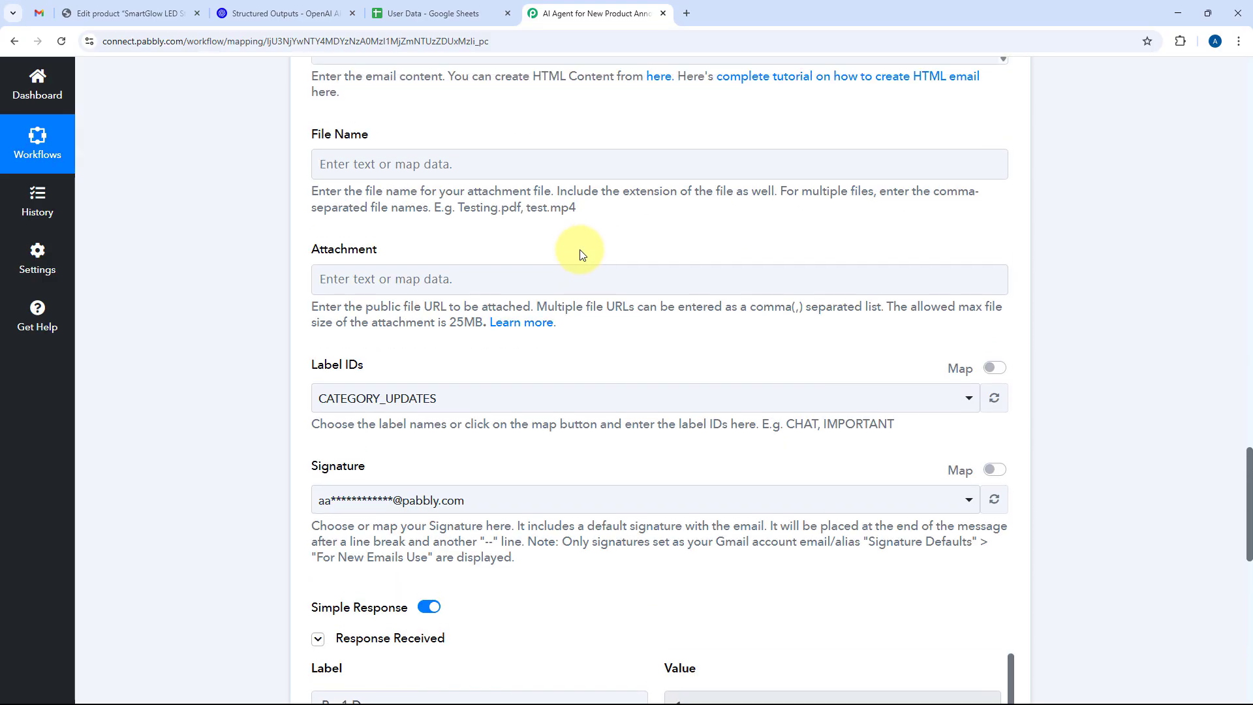
scroll(574, 261, up, 10)
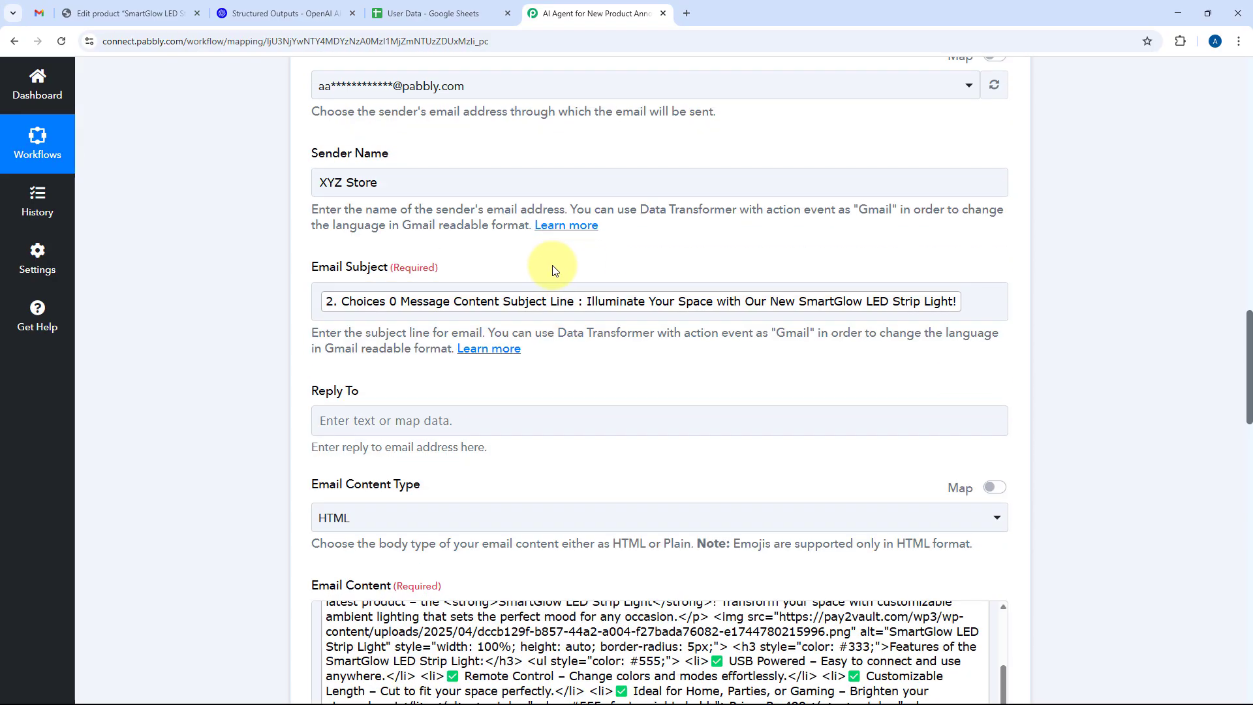
scroll(553, 269, up, 7)
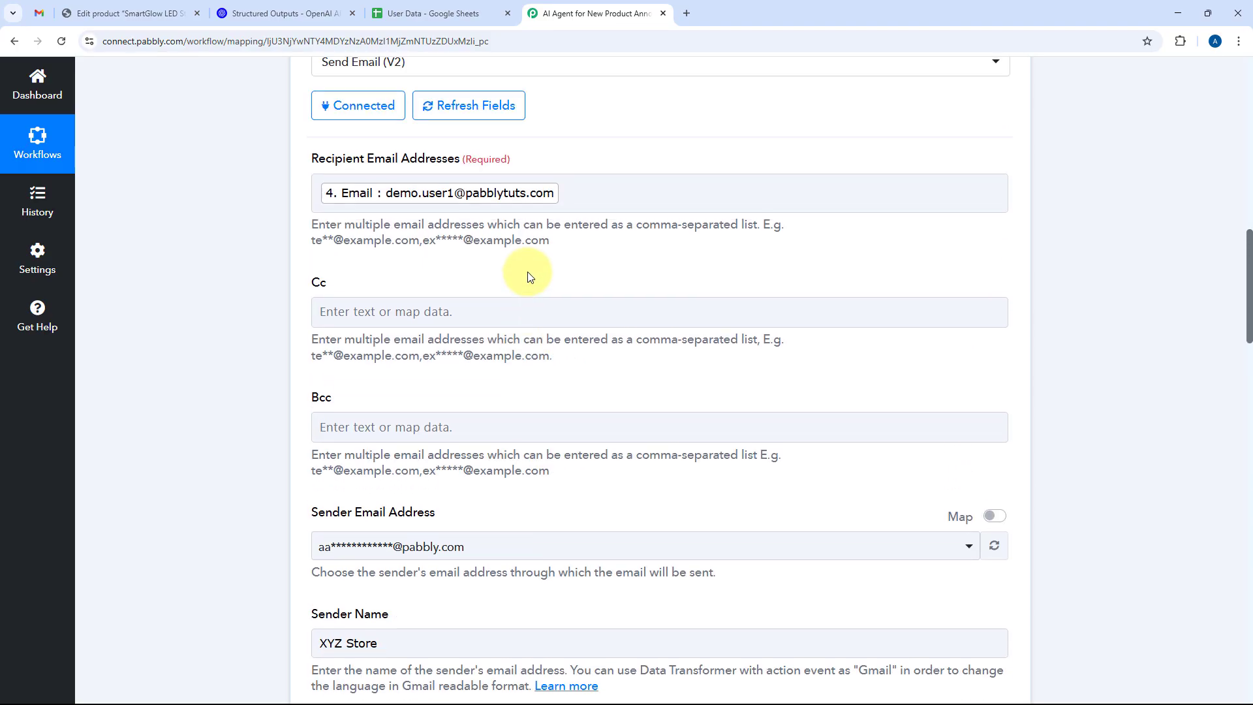
scroll(528, 272, up, 4)
Switch to the User Data sheet, enlarge it to 150% and compare the first row's email with the Gmail step's recipient.
click(424, 13)
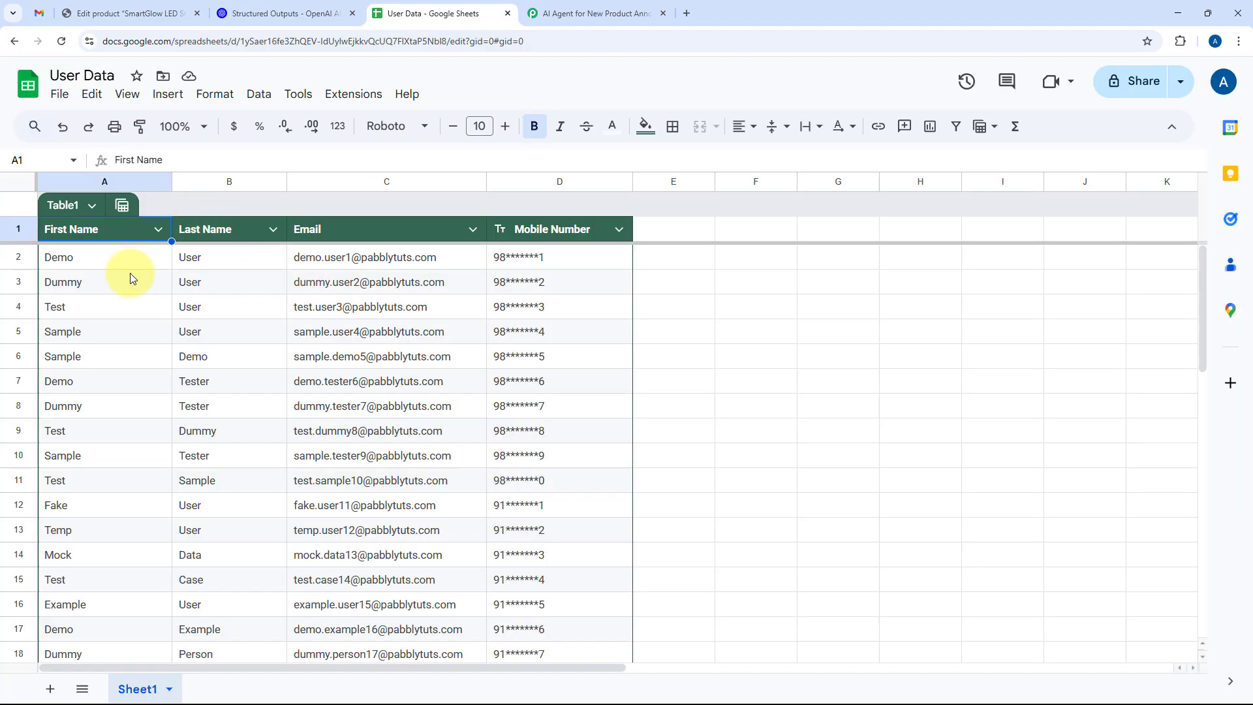
click(198, 128)
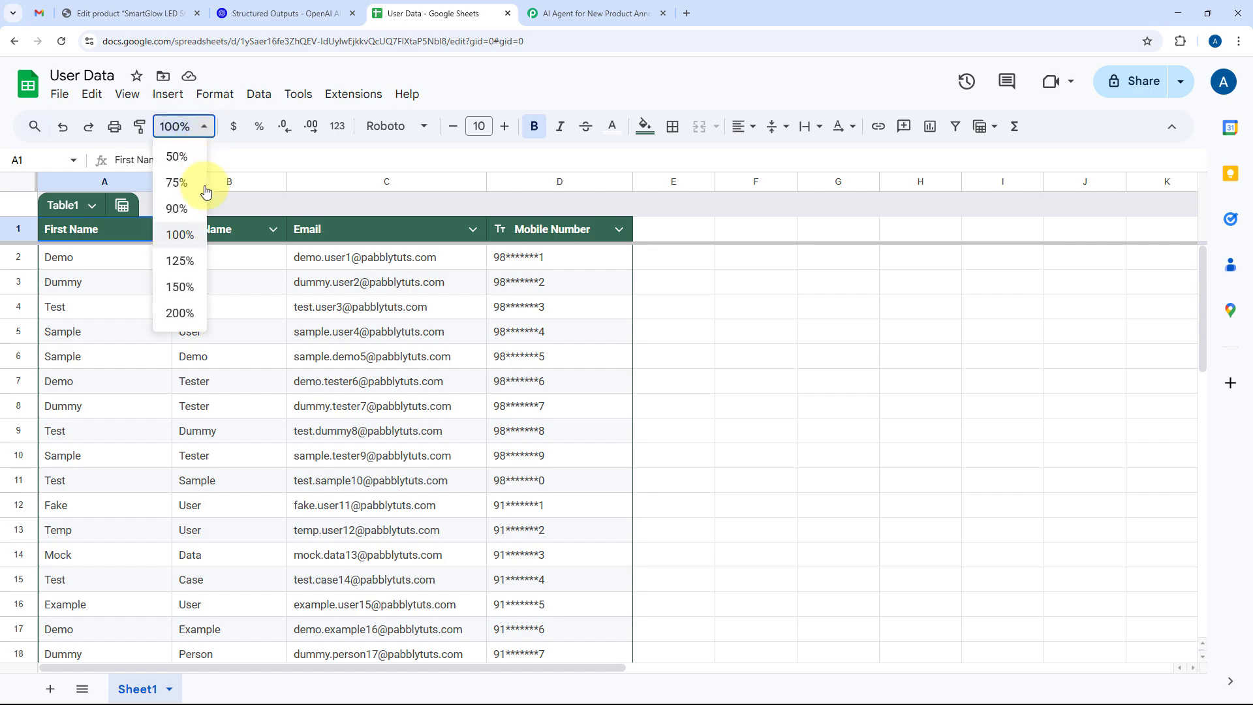
click(196, 286)
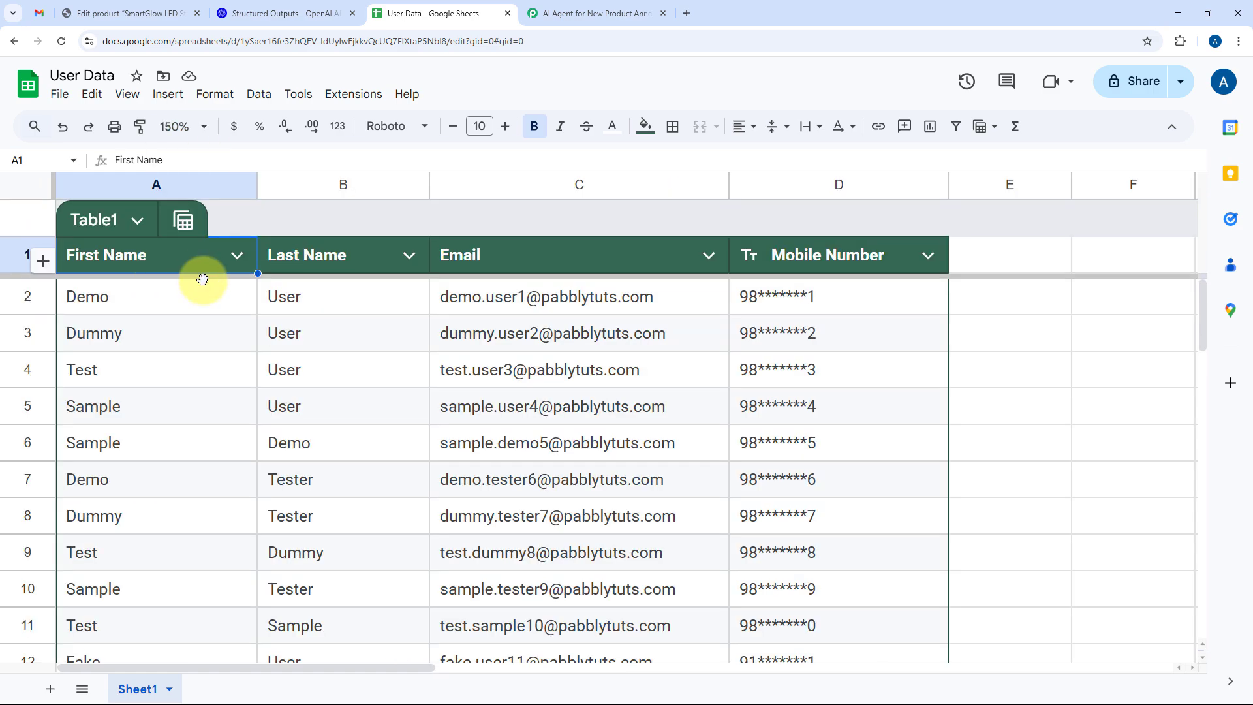
click(202, 288)
click(509, 295)
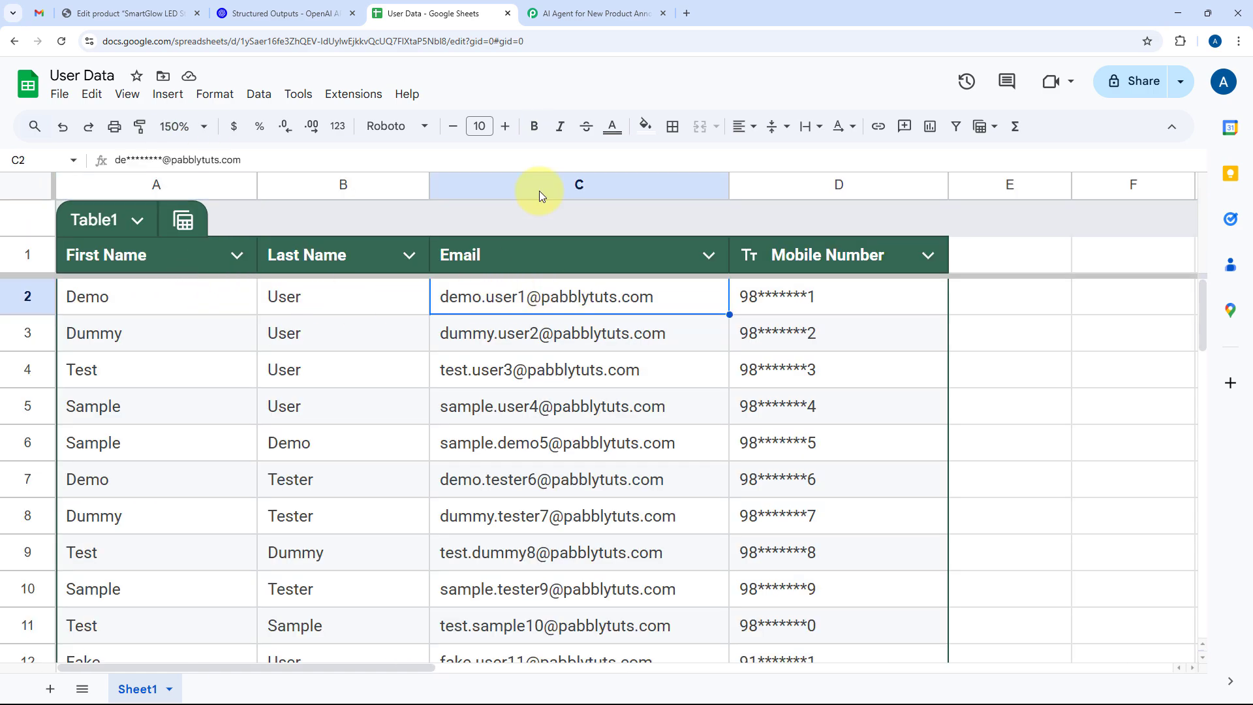
click(603, 10)
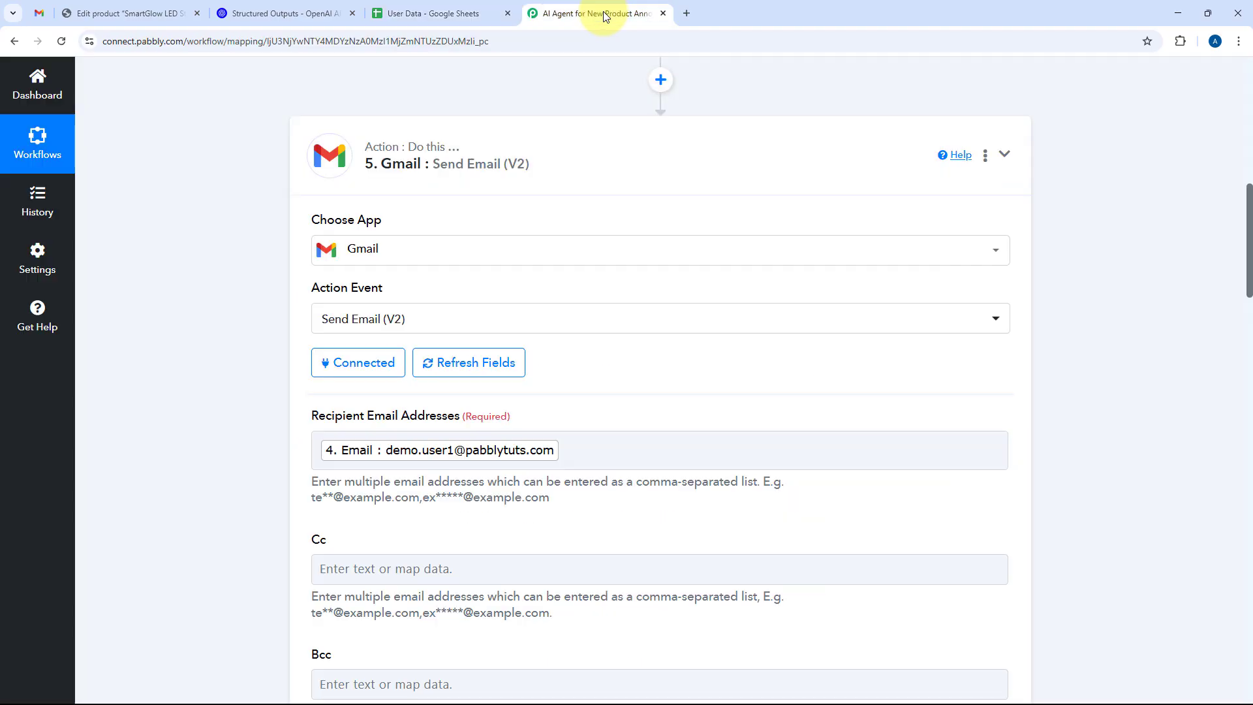
click(455, 9)
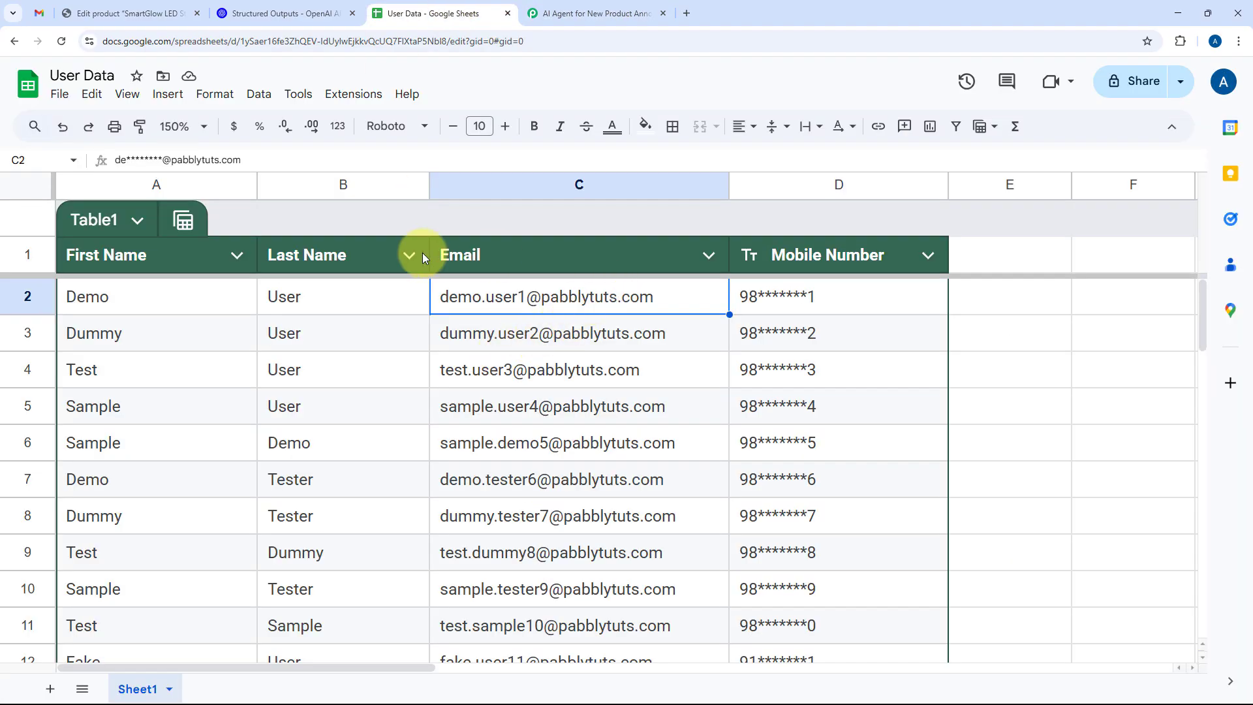
Switch to the Gmail inbox, open the XYZ Store announcement and check its subject line, product image and body.
click(39, 13)
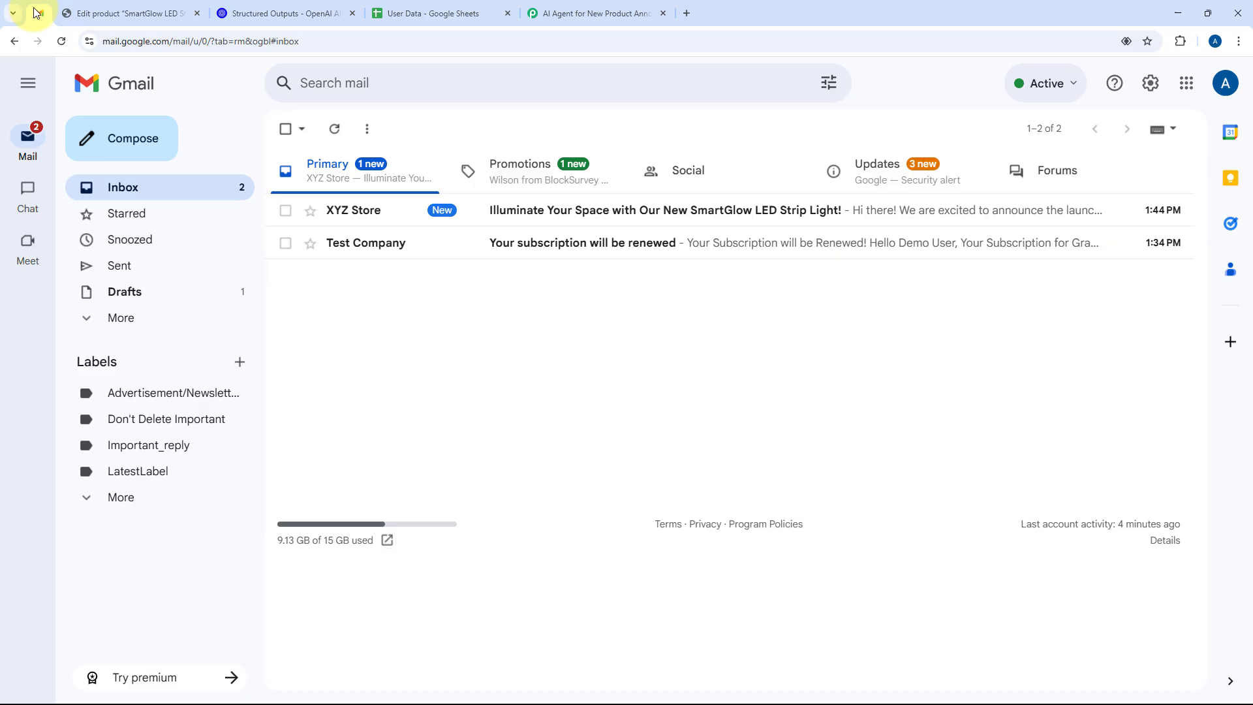
click(574, 210)
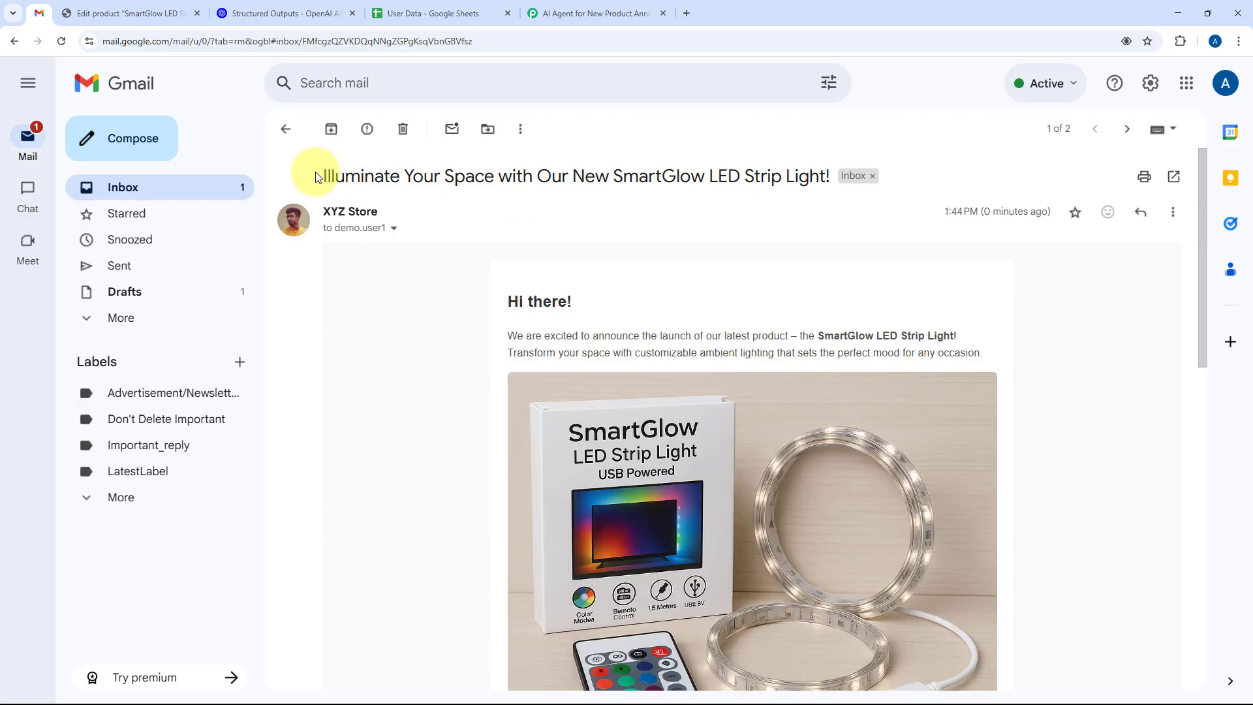
drag(321, 175, 832, 173)
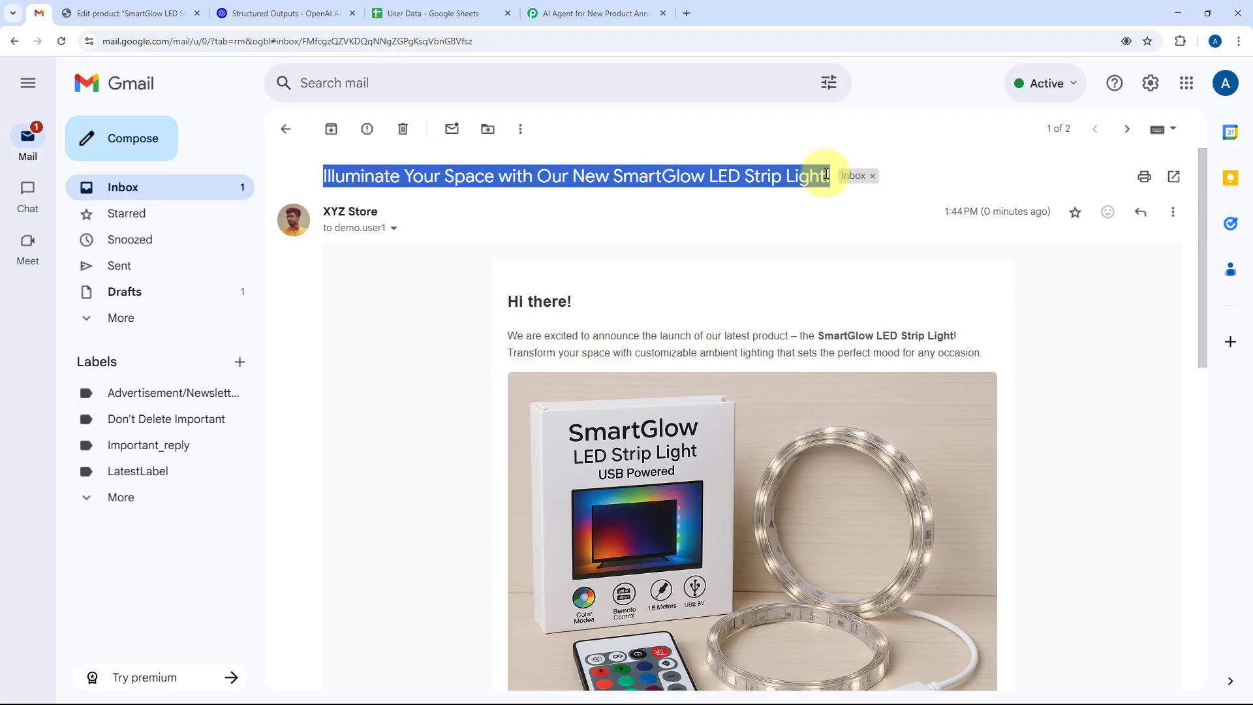
click(709, 216)
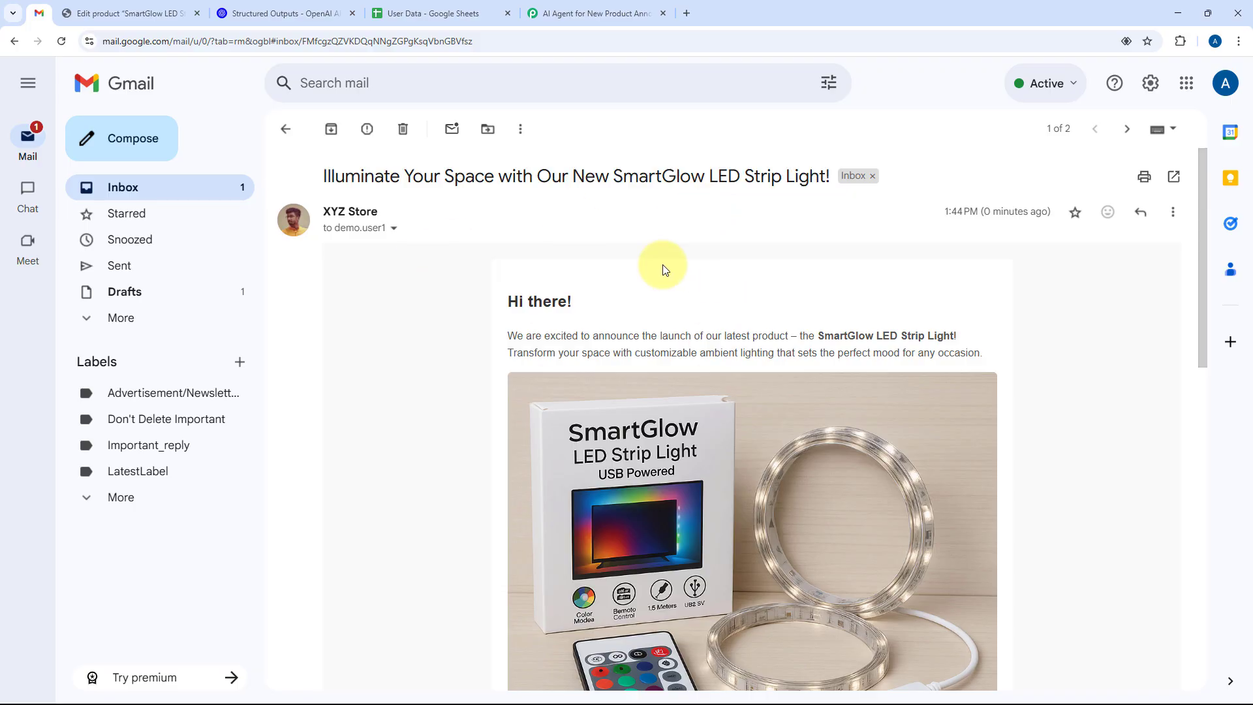
scroll(750, 326, down, 4)
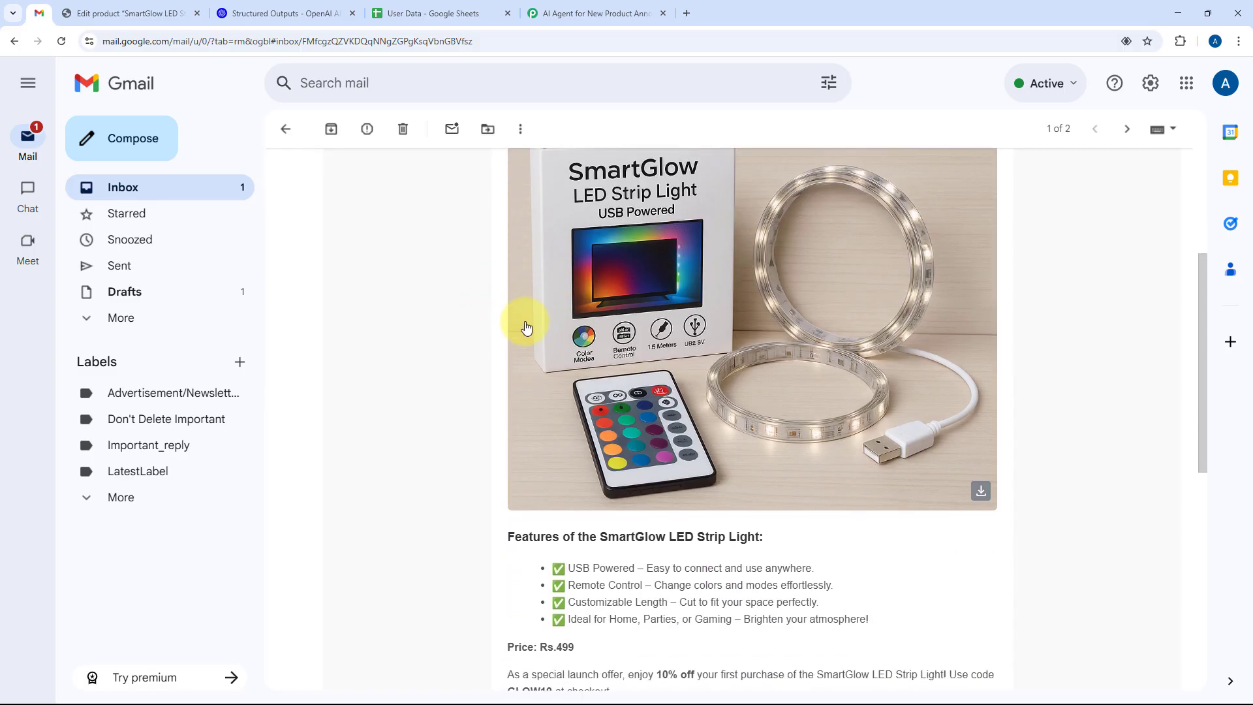
scroll(522, 320, down, 3)
scroll(464, 378, up, 5)
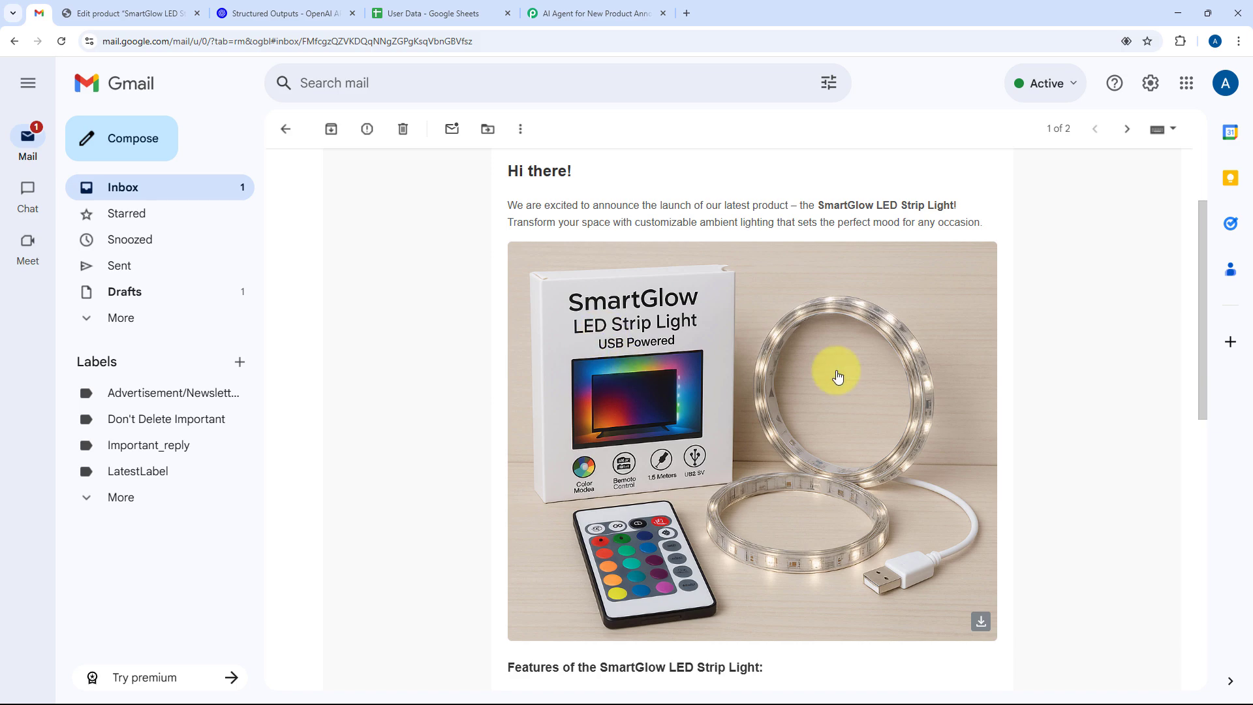
Glance at the WooCommerce product editor and the User Data sheet, and read the announcement email's features, price and offer.
click(124, 13)
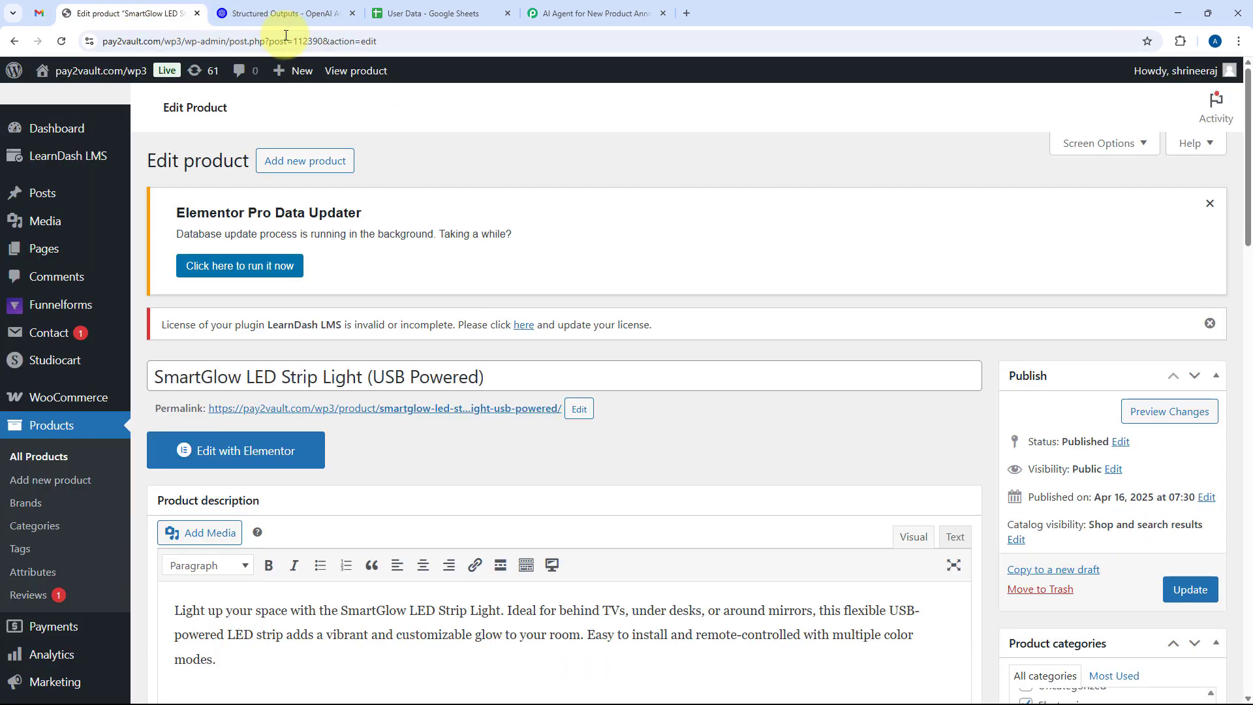
click(421, 13)
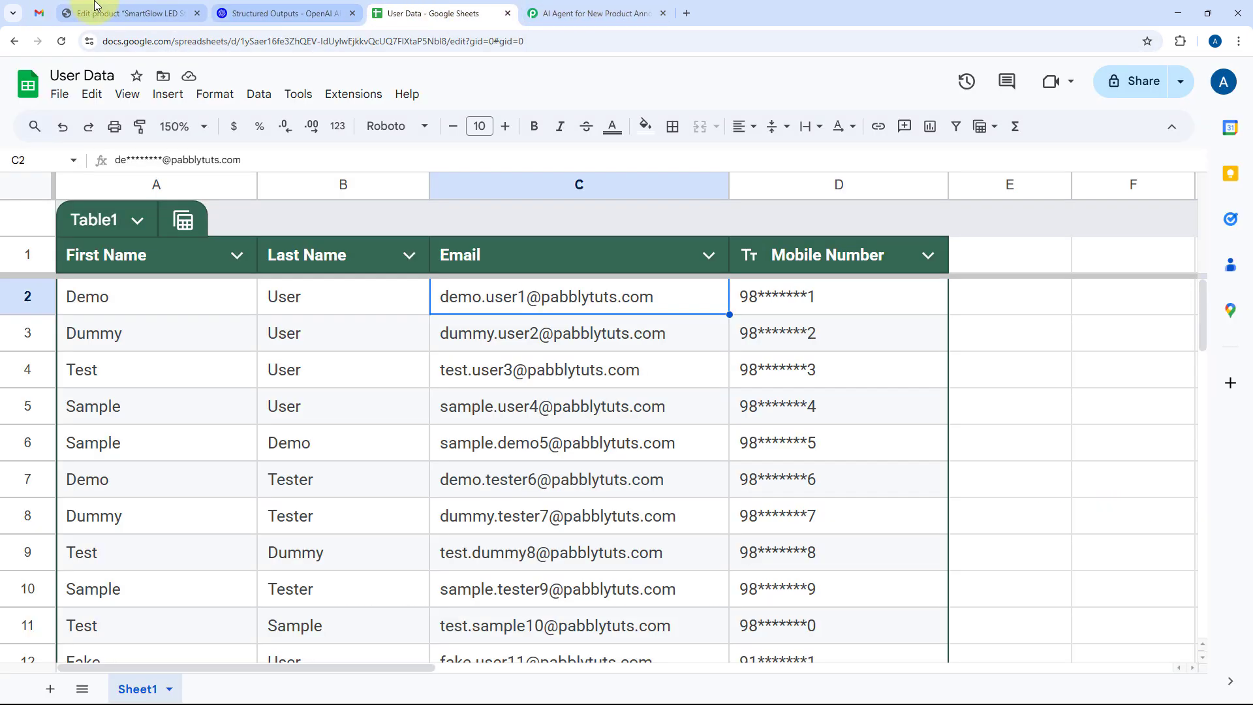
click(39, 13)
scroll(600, 334, down, 2)
scroll(601, 334, down, 5)
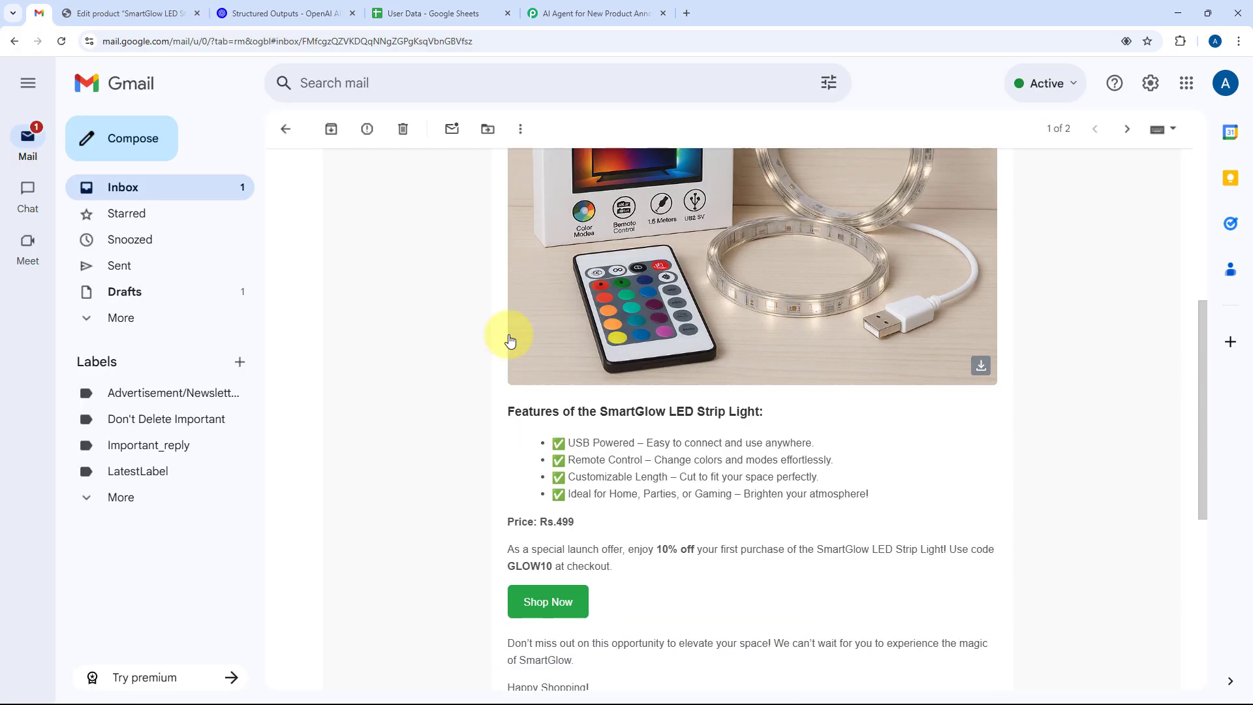
scroll(819, 359, down, 1)
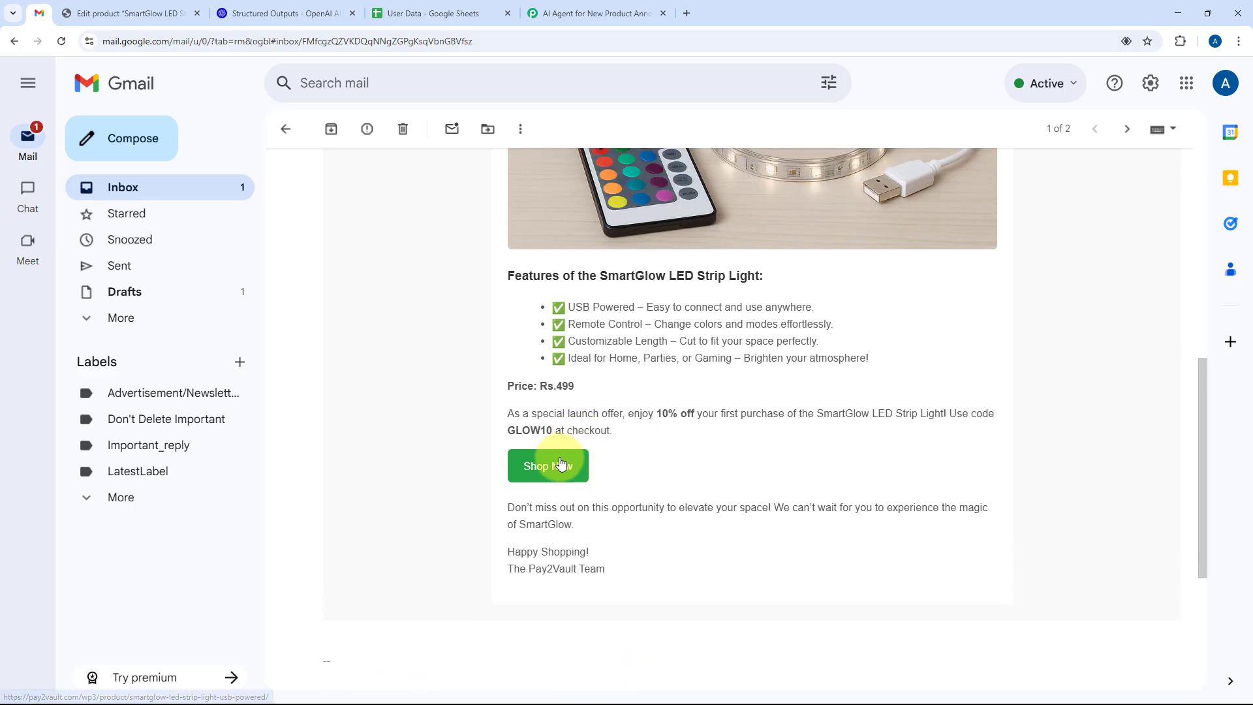
Test the email's Shop Now link, check the SmartGlow product page it leads to and close that page.
click(560, 468)
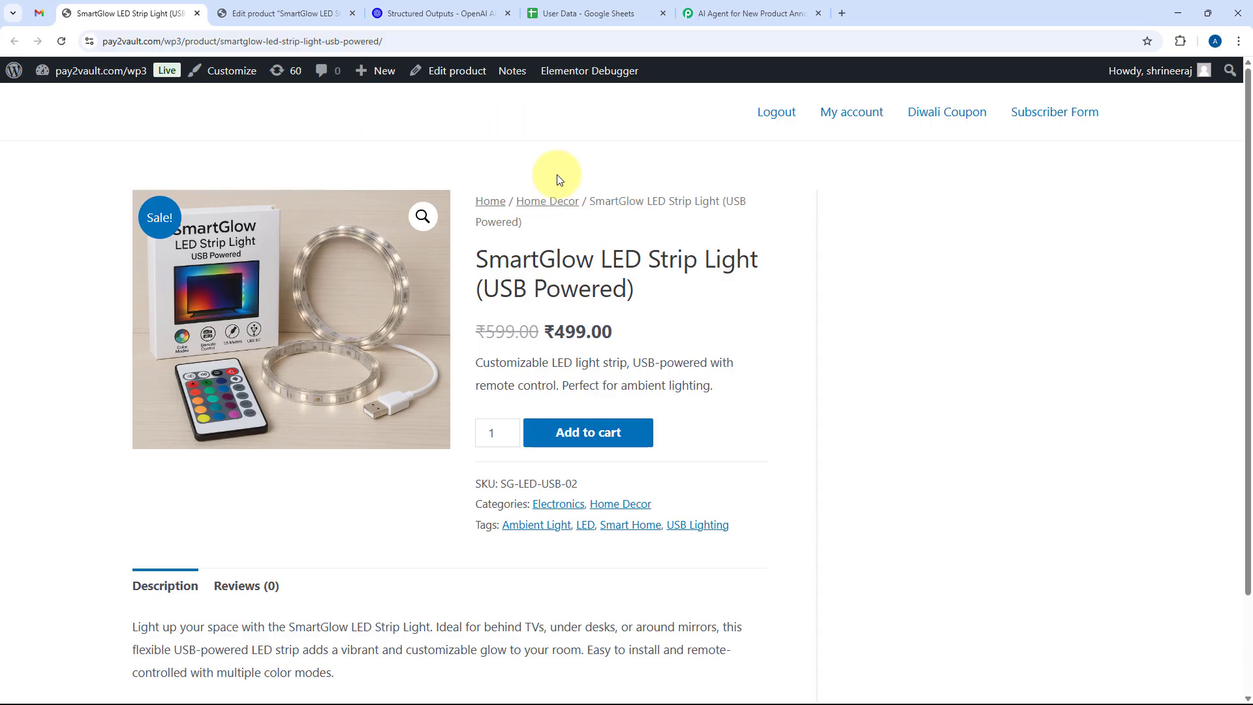
click(197, 13)
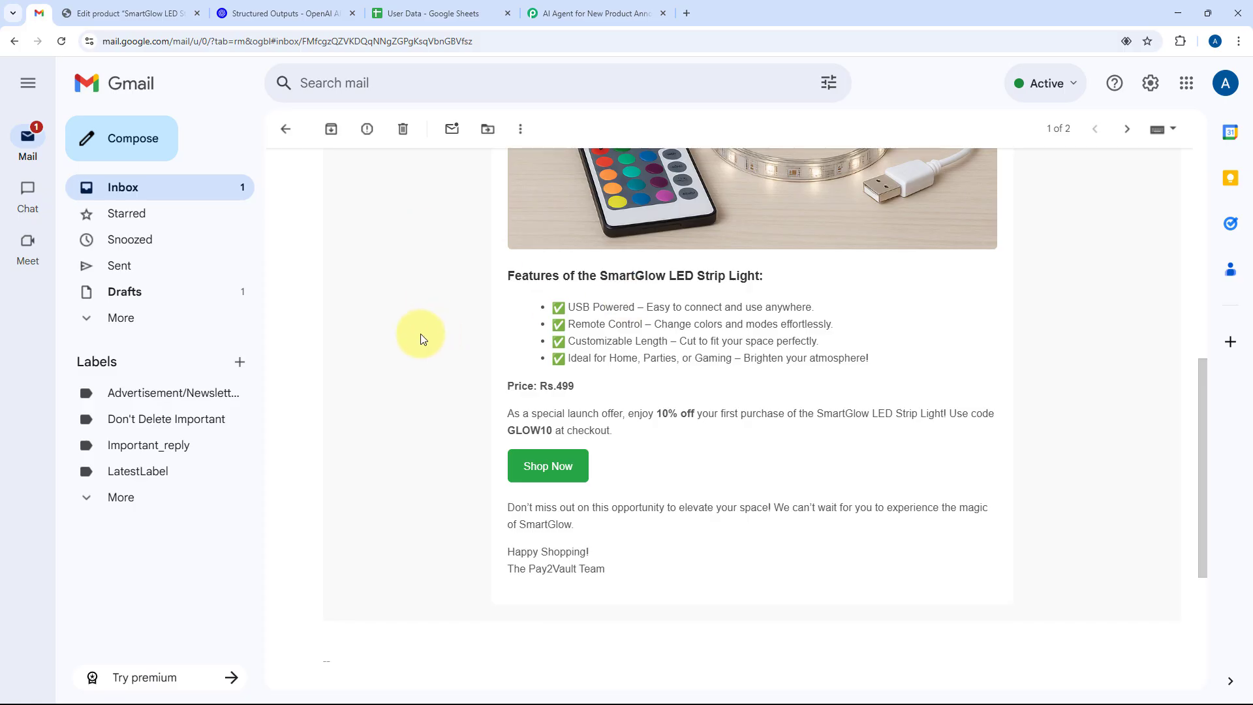
scroll(537, 162, up, 1)
Switch back to Pabbly Connect, collapse the Gmail step and review the workflow from its WooCommerce trigger.
click(590, 13)
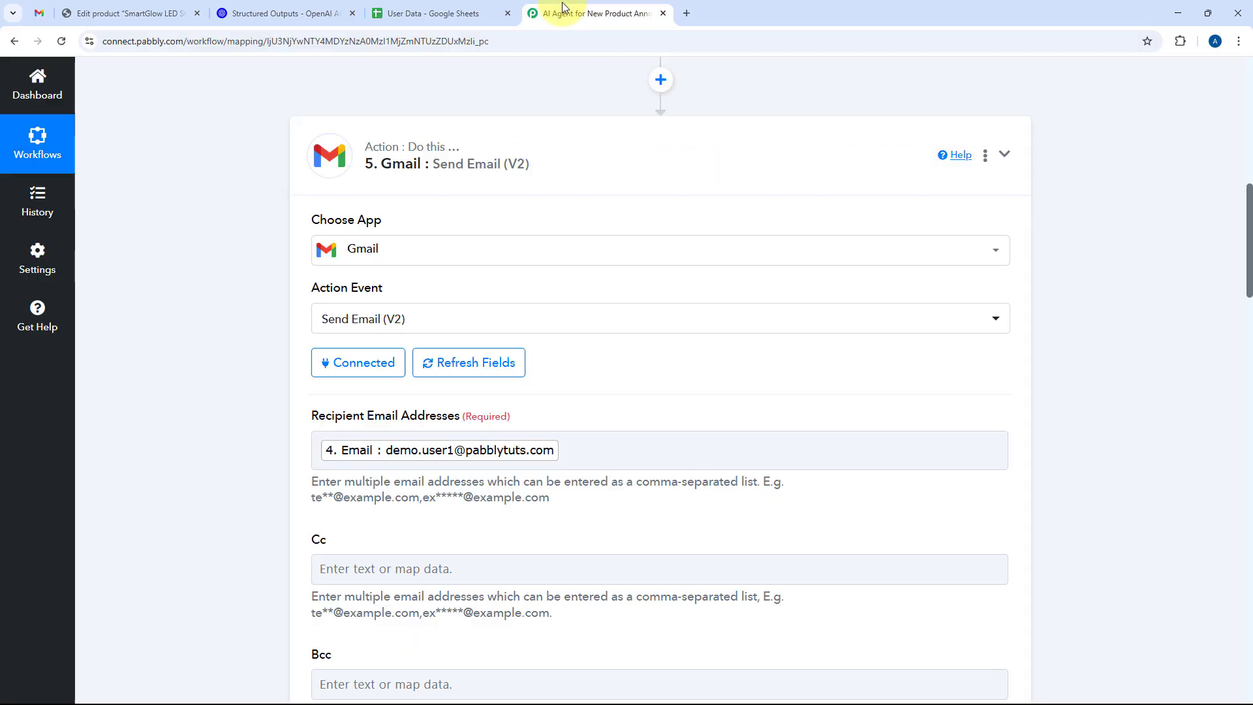
click(679, 190)
scroll(213, 285, up, 7)
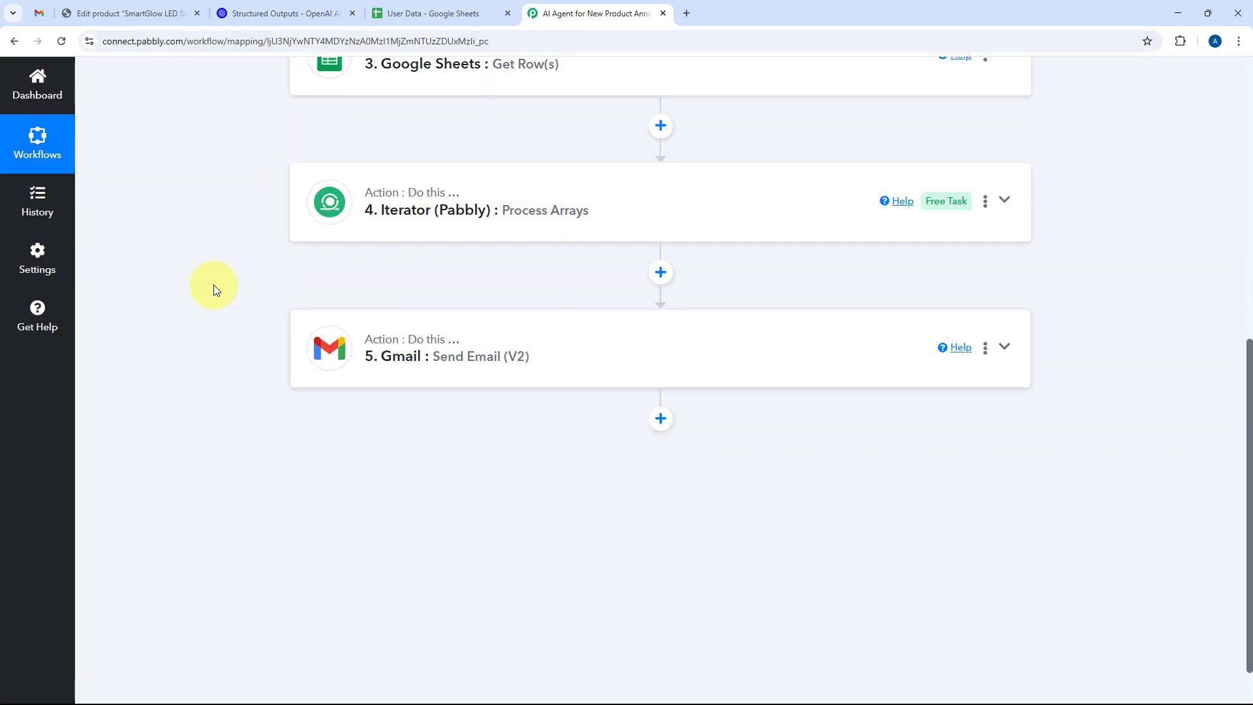
scroll(186, 292, up, 3)
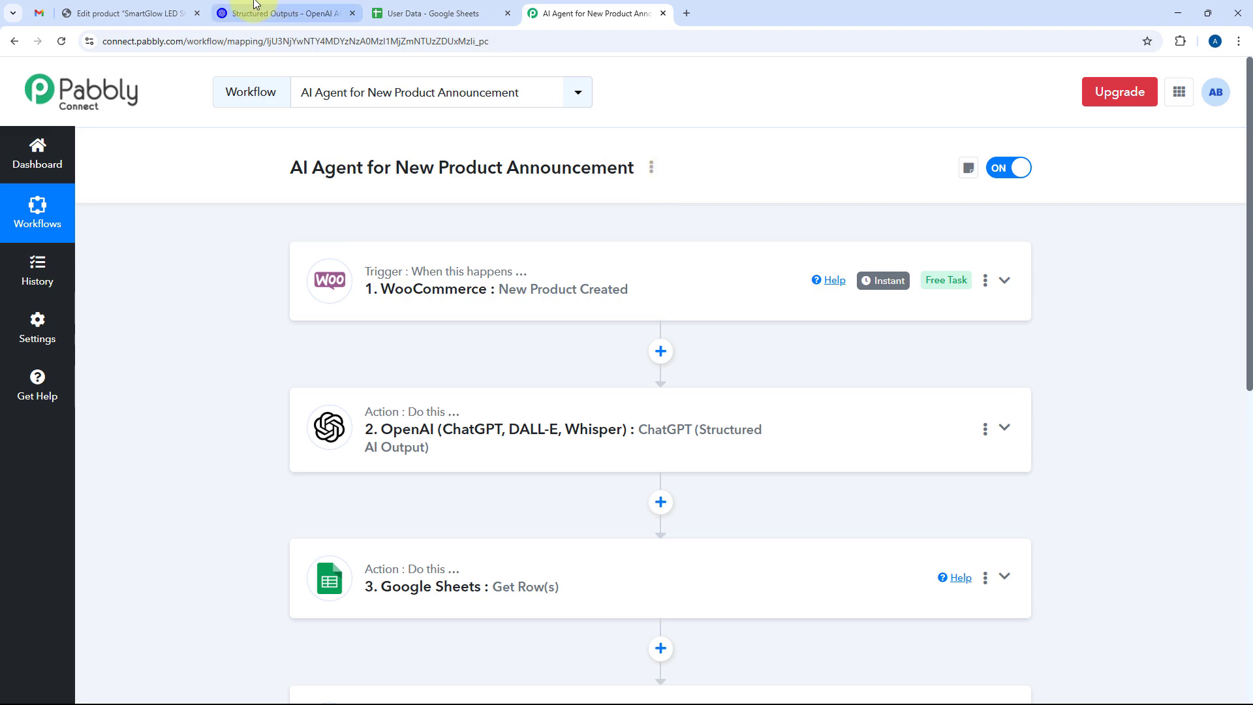
Check the SmartGlow product in the WooCommerce editor, and review the Pabbly Connect workflow from its trigger through the ChatGPT and Google Sheets steps.
click(124, 13)
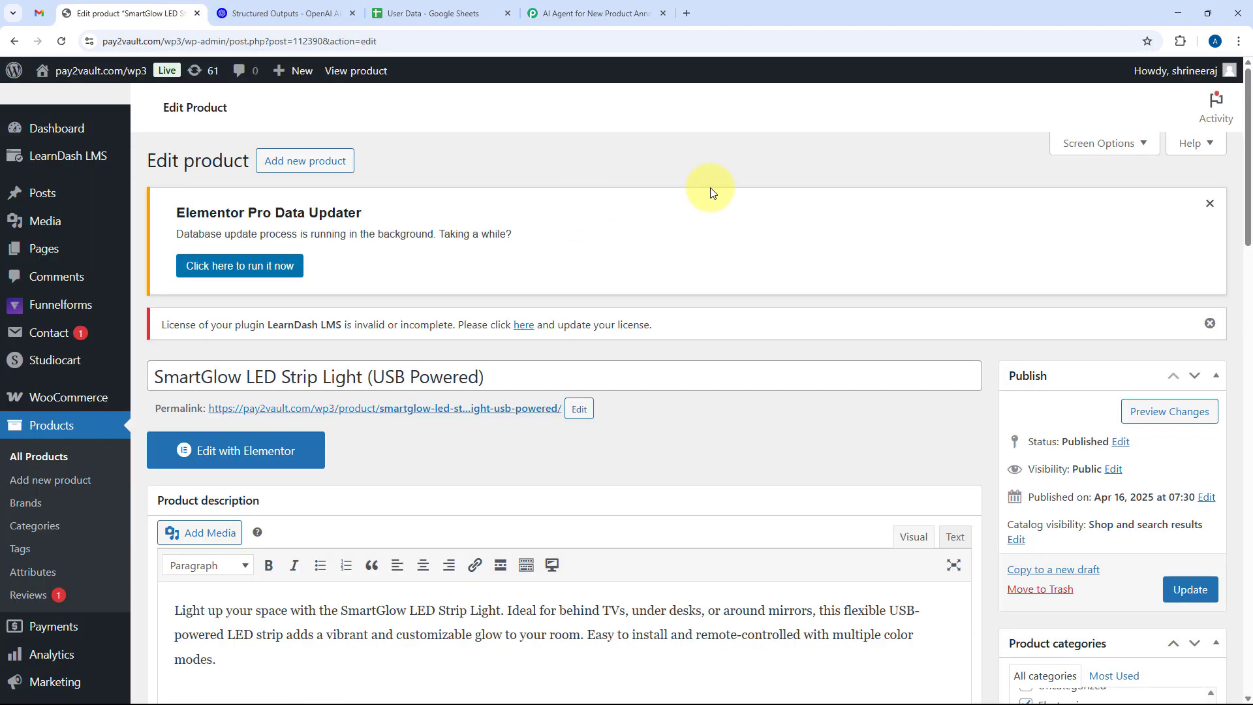
click(561, 13)
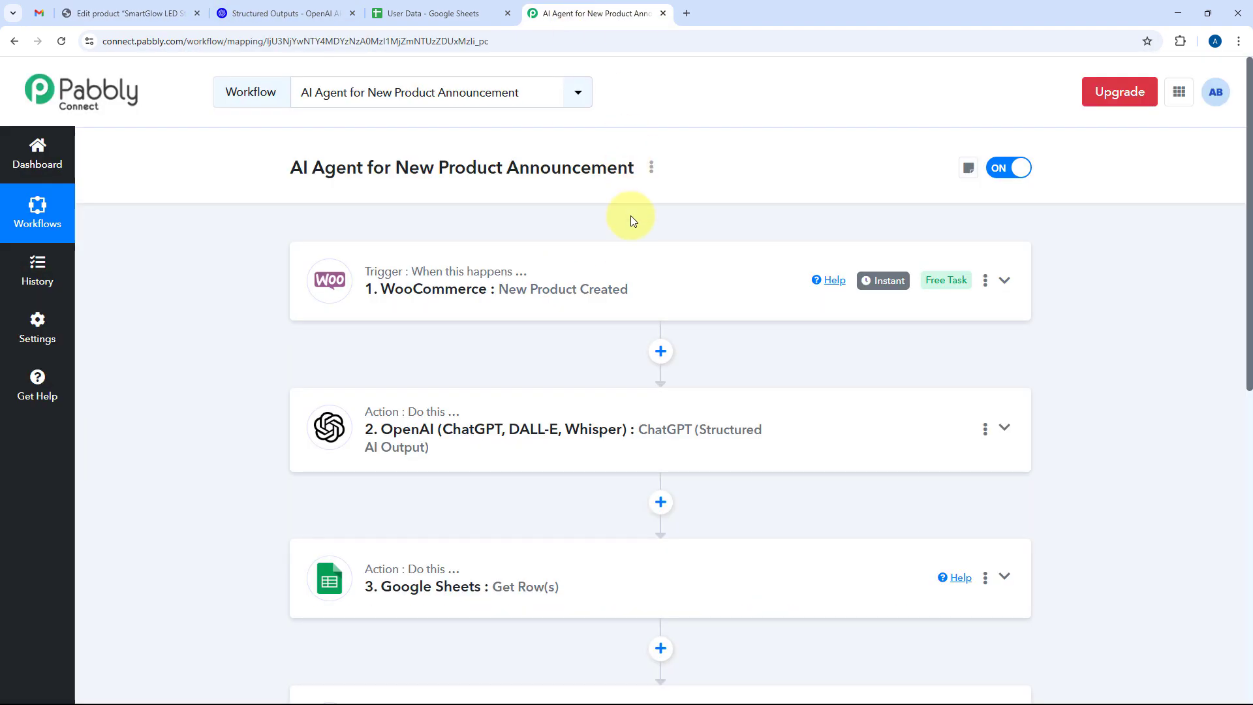
scroll(680, 228, down, 3)
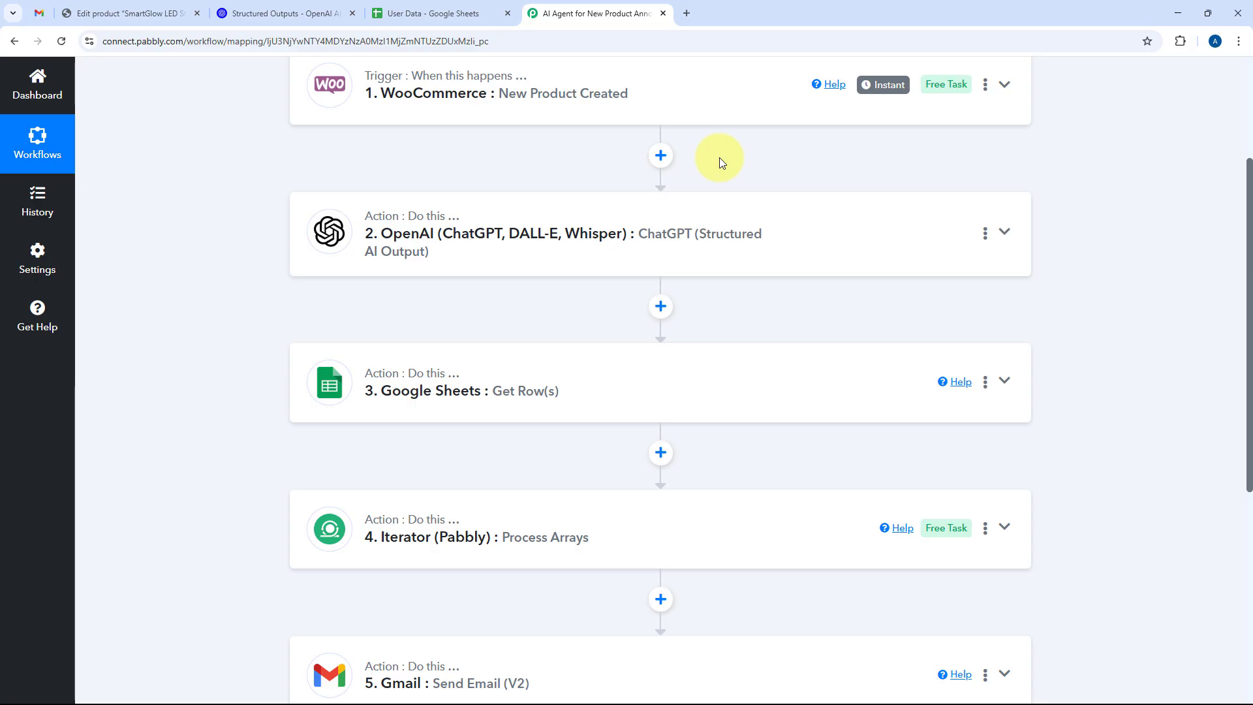
scroll(719, 158, down, 3)
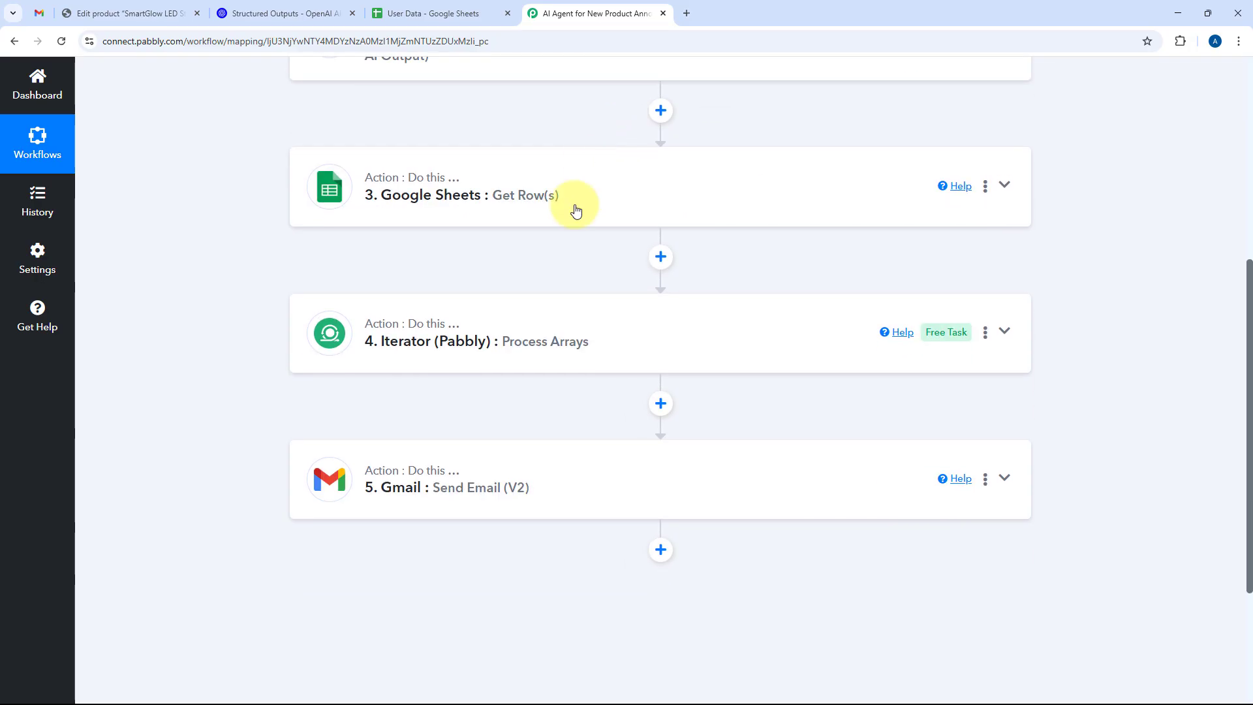
View the recipients in the User Data sheet, and return to Pabbly Connect to review the Get Row(s), Iterator and Gmail steps.
click(431, 13)
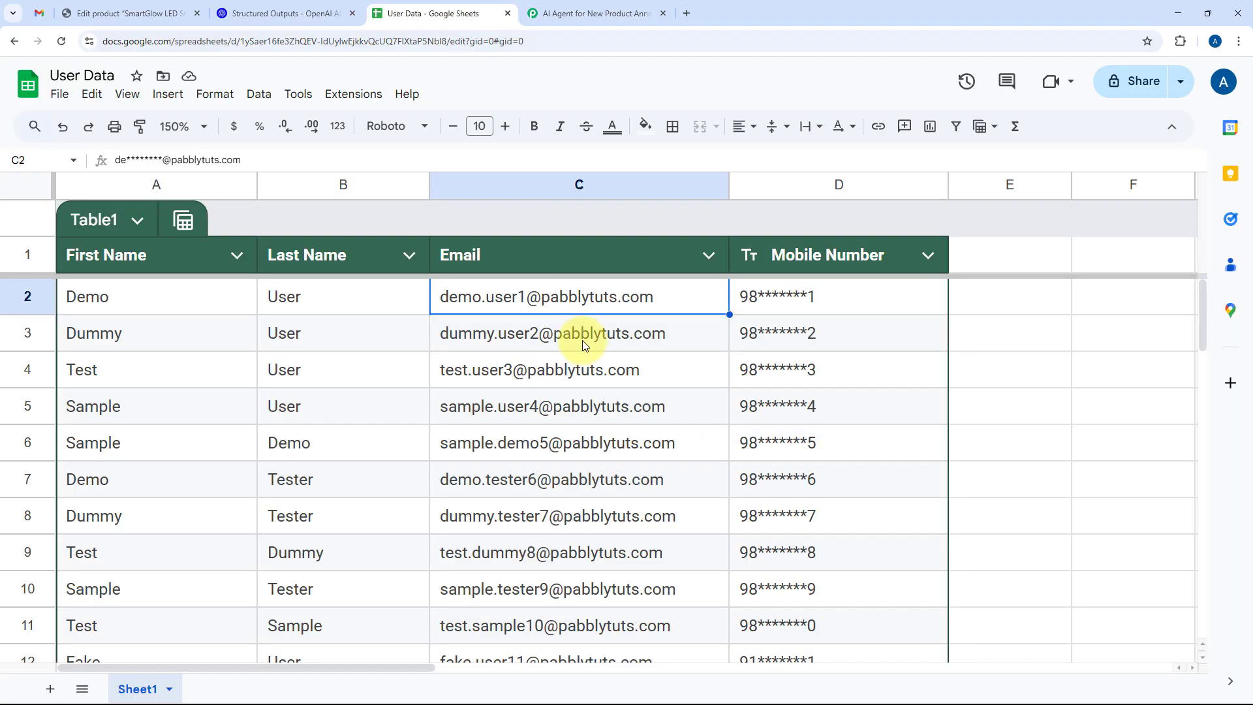
click(643, 13)
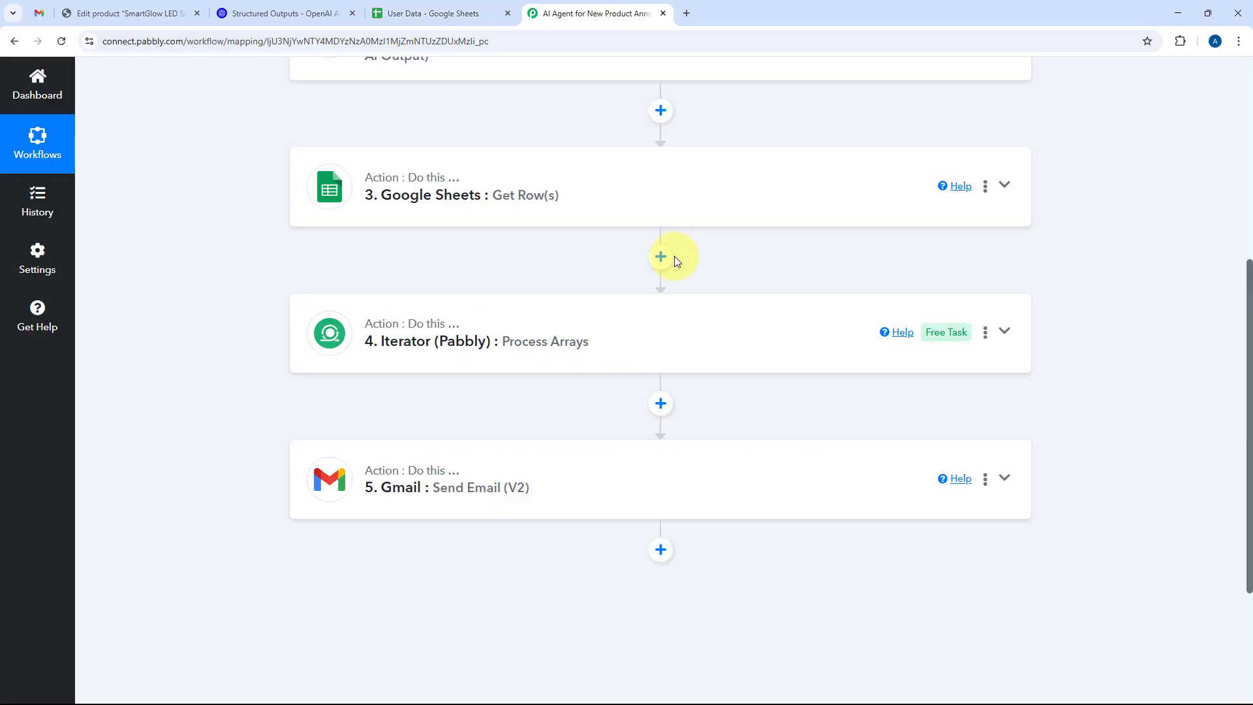
scroll(672, 261, down, 3)
scroll(761, 269, up, 10)
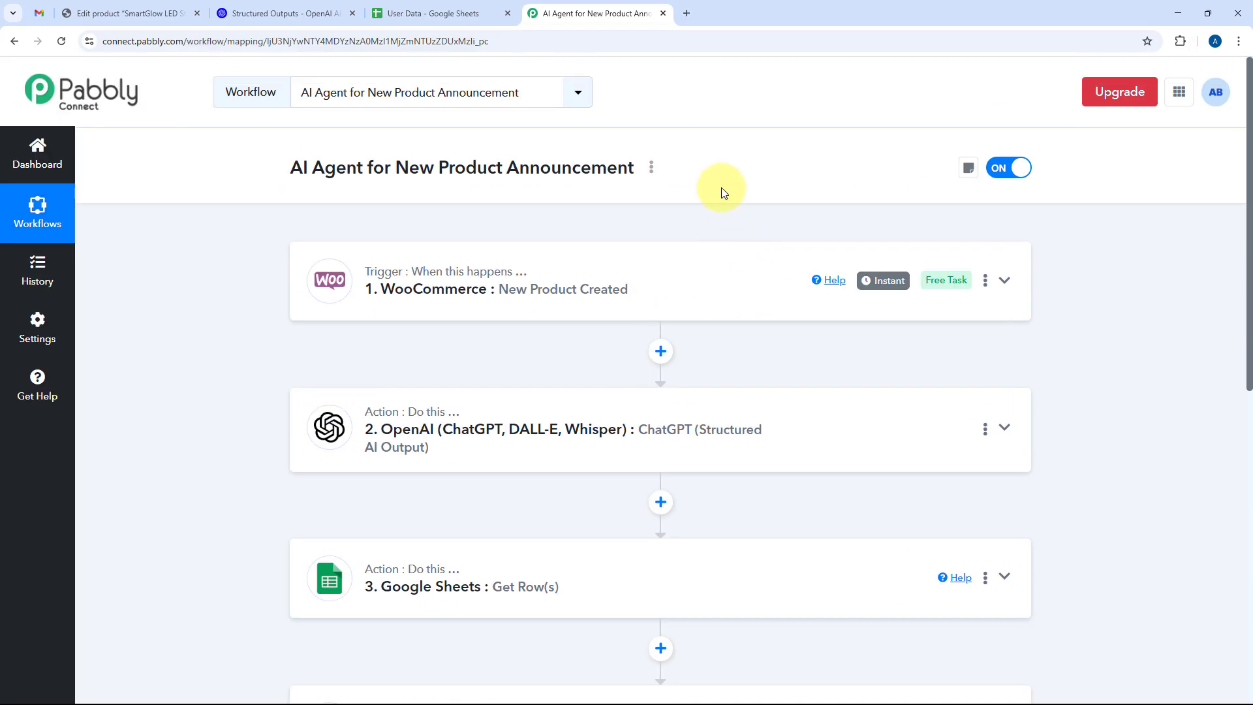
Compare the WooCommerce product with the announcement email in Gmail, and switch back to Pabbly Connect to look over the workflow.
click(131, 13)
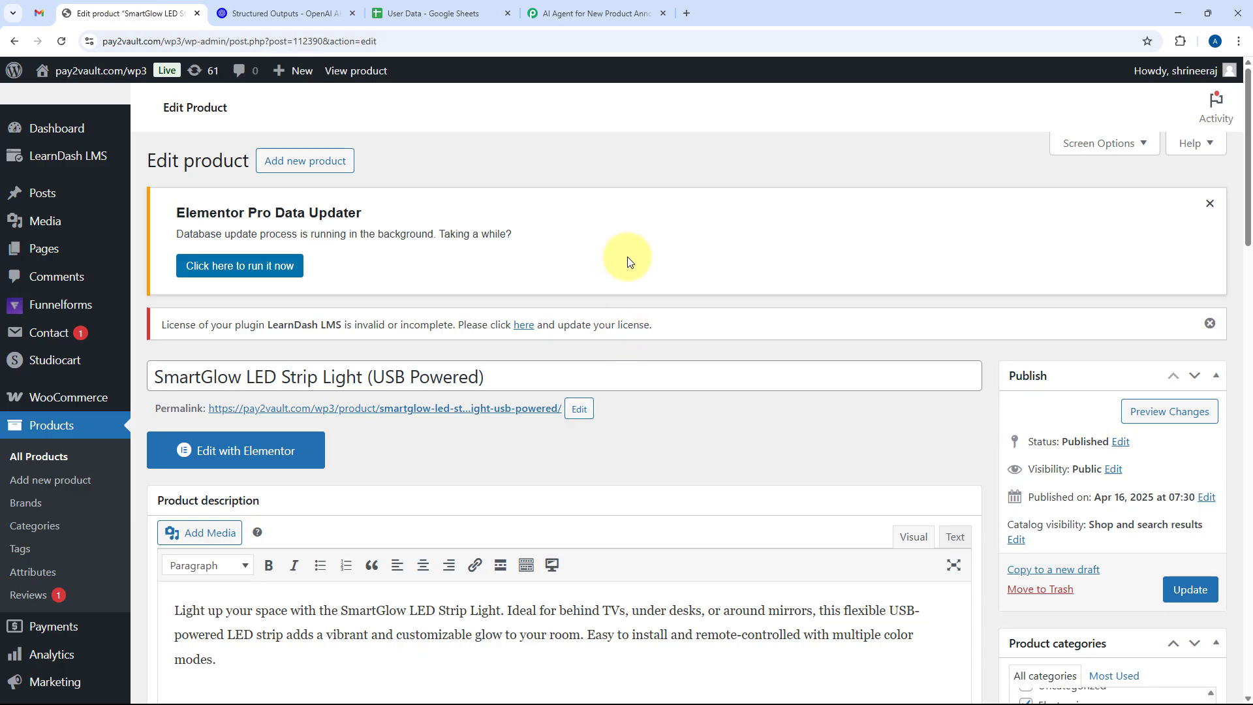
click(39, 13)
scroll(790, 365, up, 10)
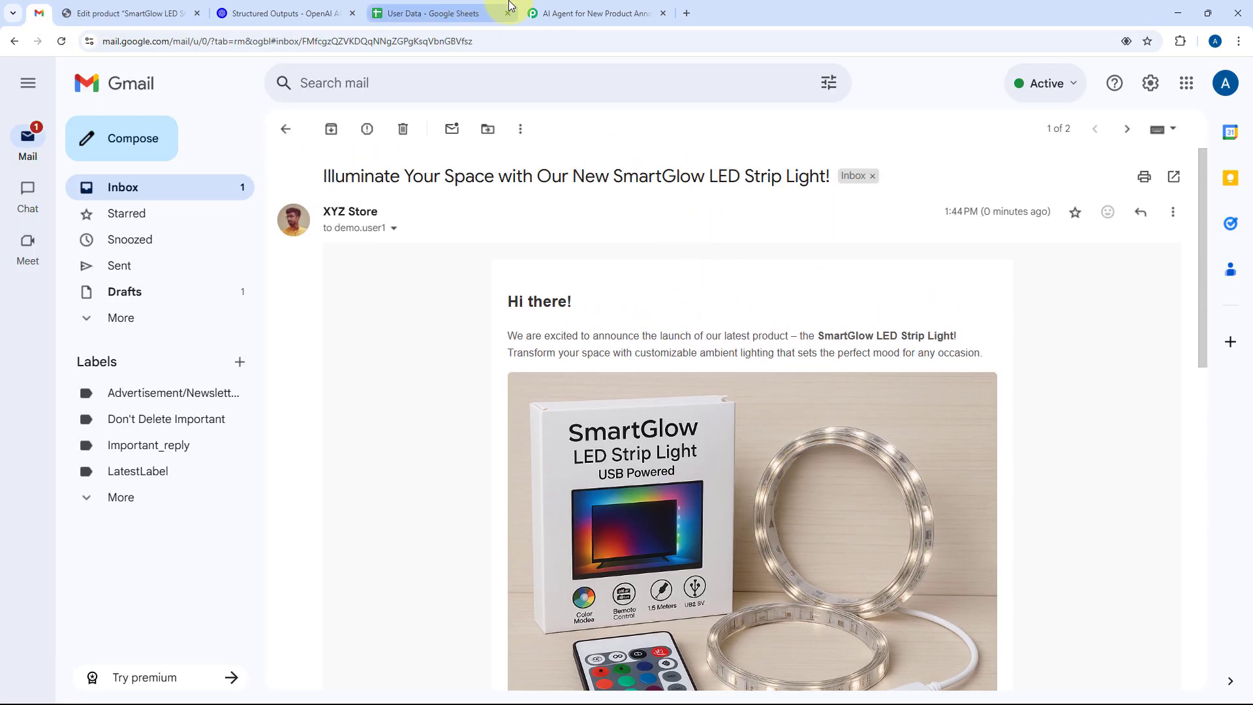
click(591, 13)
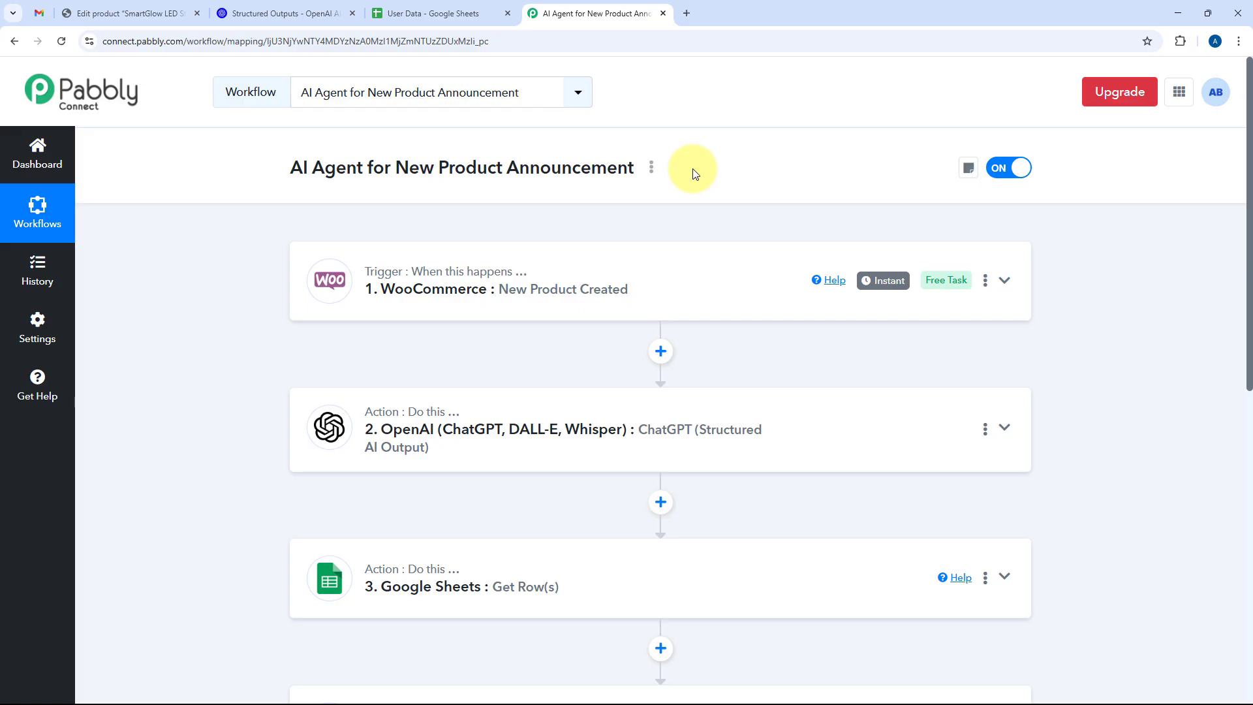
scroll(695, 174, down, 2)
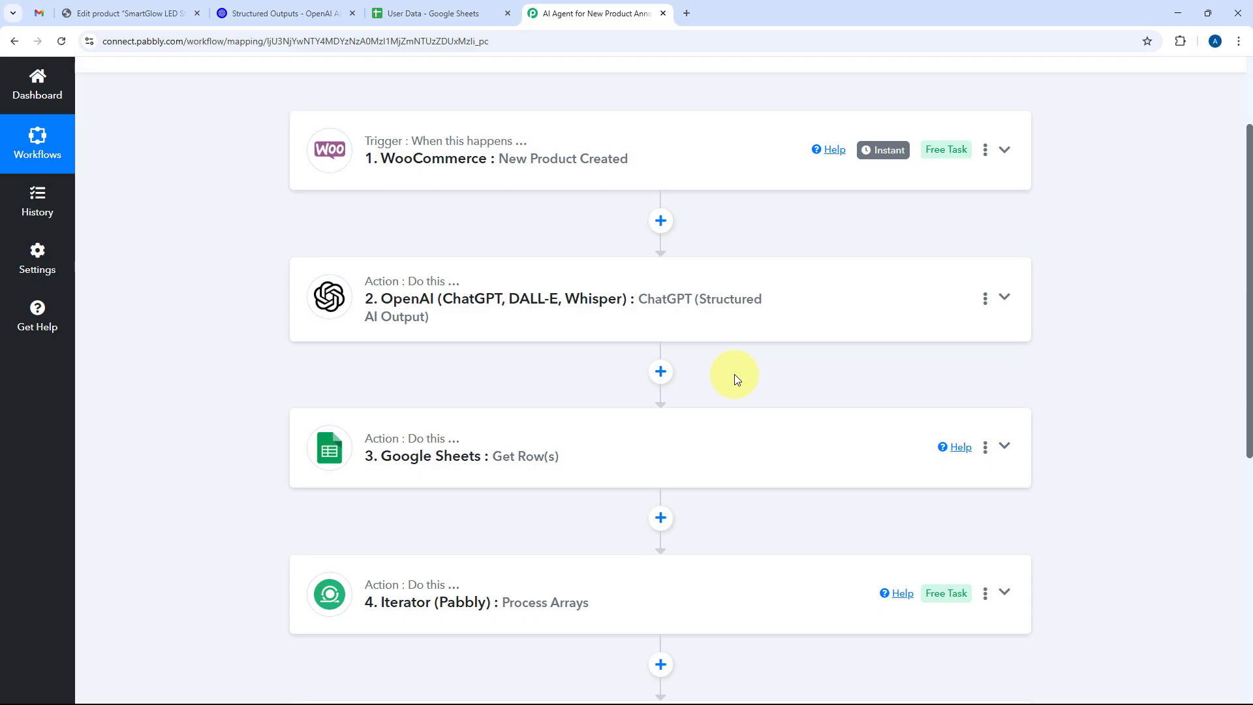